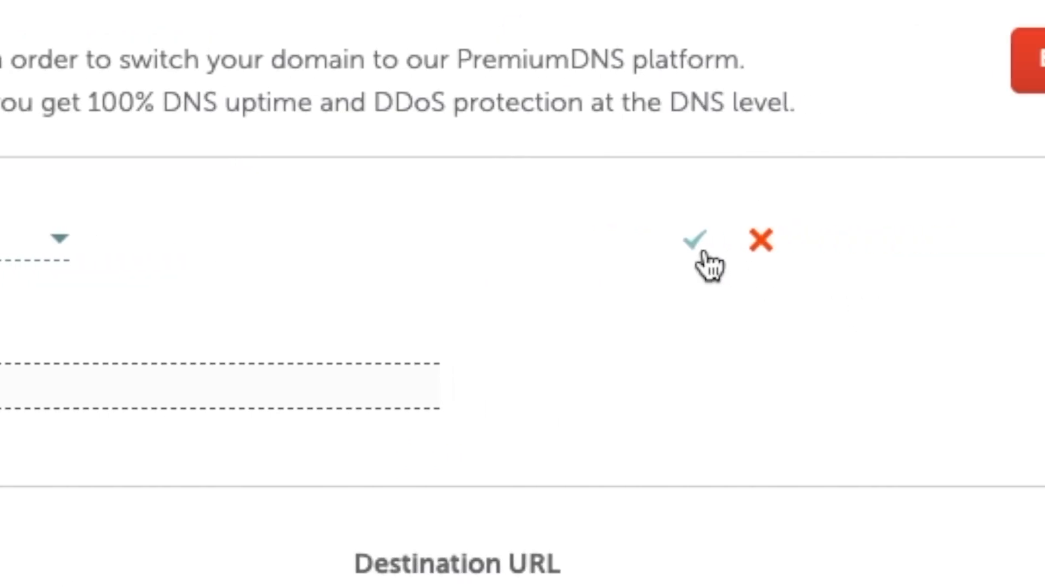
- Save the domain's Custom DNS nameservers ns62.wpx.net and ns63.wpx.net in Namecheap
{"action": "left_click", "coordinate": [1030, 239]}
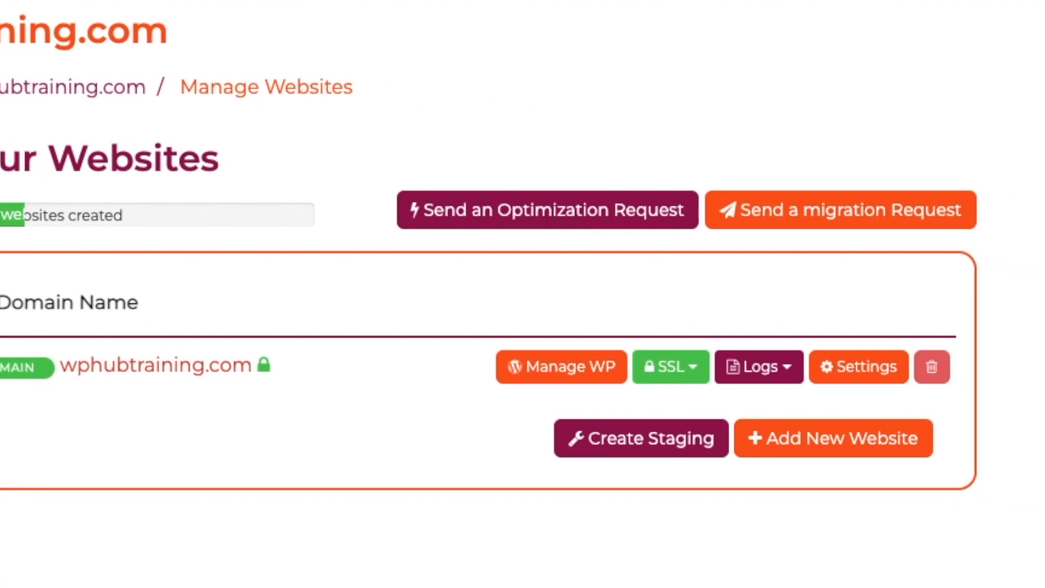
- Start installing WordPress on wphubtraining.com with admin username Wphub
{"action": "left_click", "coordinate": [386, 341]}
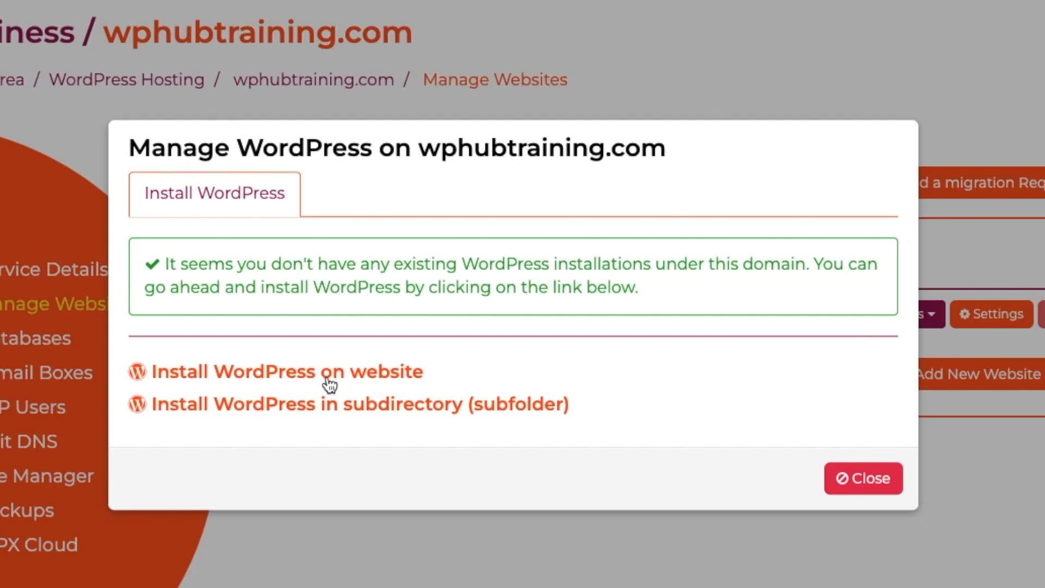
{"action": "left_click", "coordinate": [320, 377]}
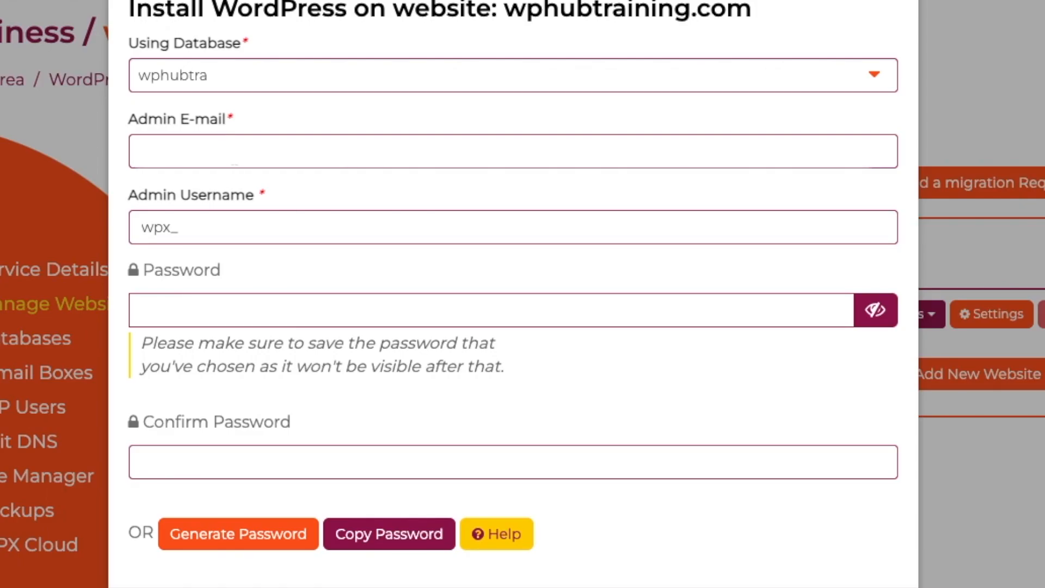
{"action": "double_click", "coordinate": [214, 228]}
{"action": "type", "text": "Wp"}
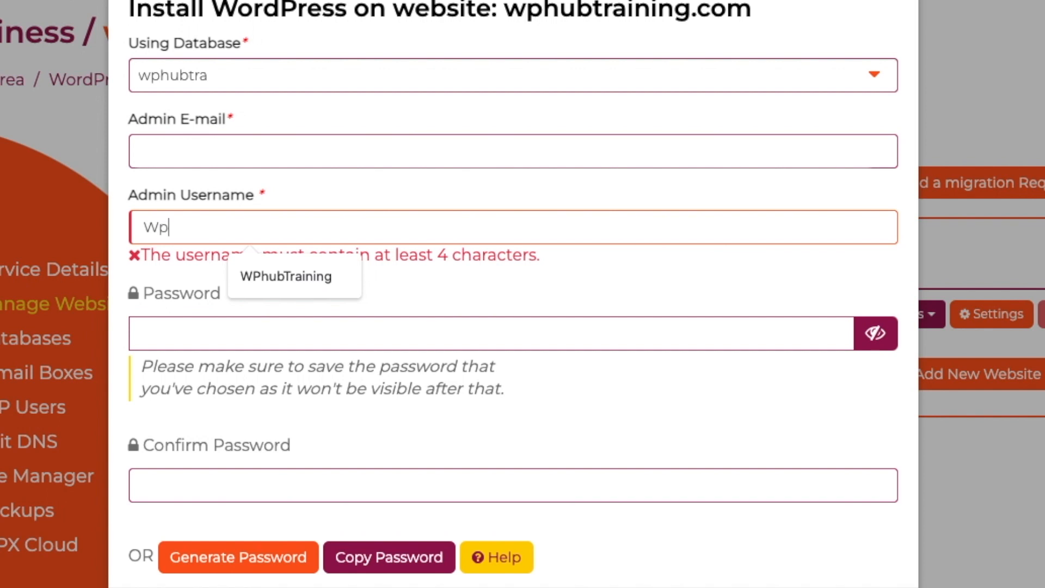
{"action": "type", "text": "hubtraining"}
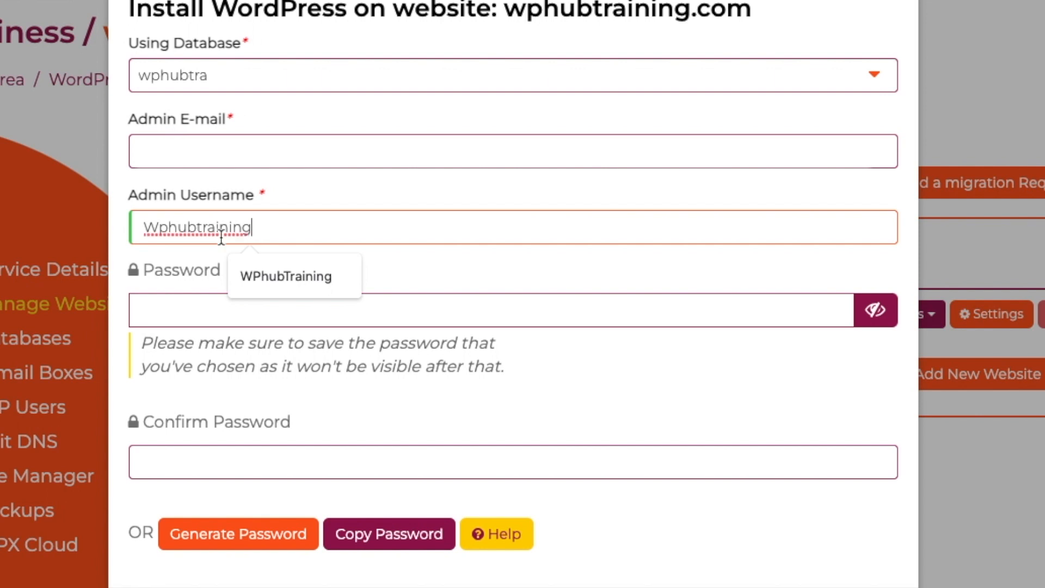
{"action": "left_click", "coordinate": [298, 272]}
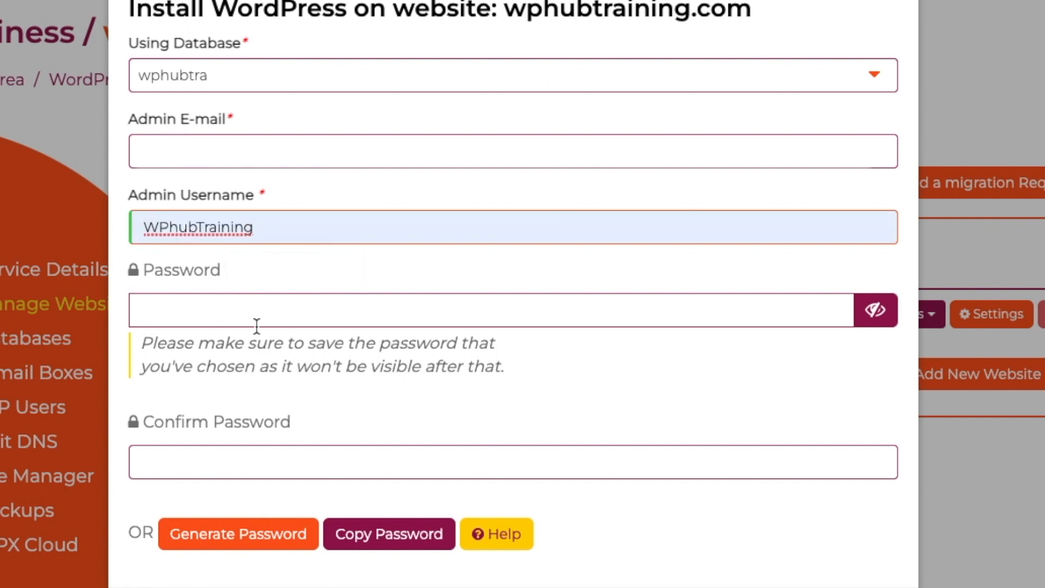
- Enter and confirm the suggested admin password, install, and open the e-mailed login link
{"action": "left_click", "coordinate": [231, 311]}
{"action": "key", "text": "ctrl+v"}
{"action": "left_click", "coordinate": [207, 460]}
{"action": "key", "text": "ctrl+v"}
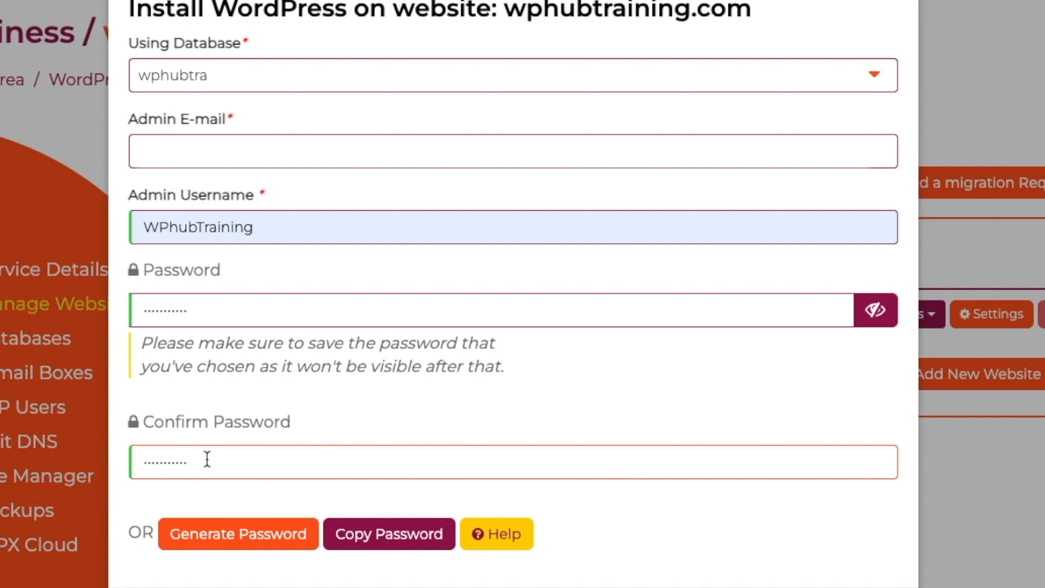
{"action": "scroll", "coordinate": [208, 460], "scroll_direction": "down", "scroll_amount": 3}
{"action": "left_click", "coordinate": [729, 469]}
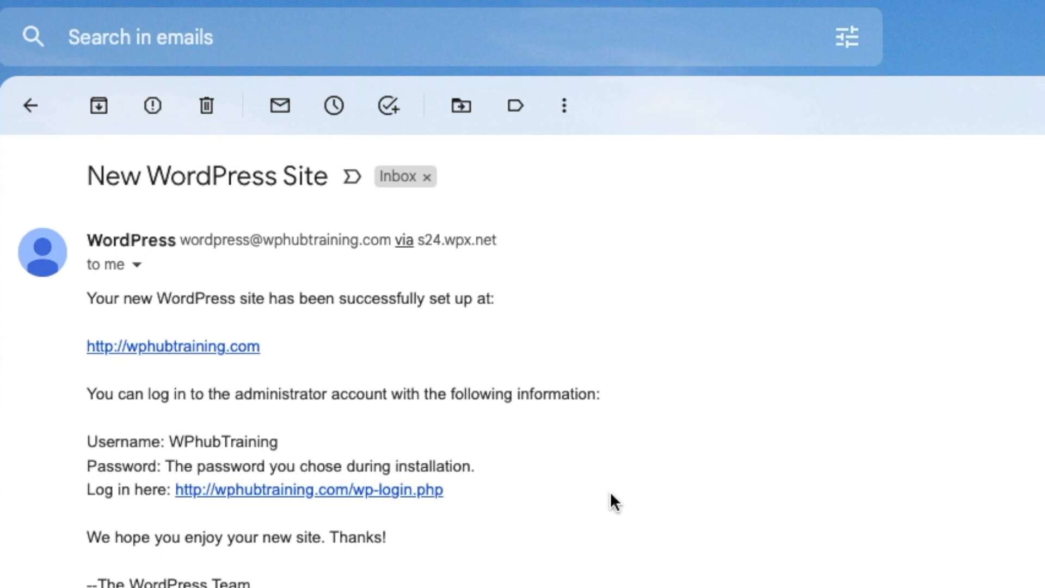
{"action": "left_click", "coordinate": [354, 489]}
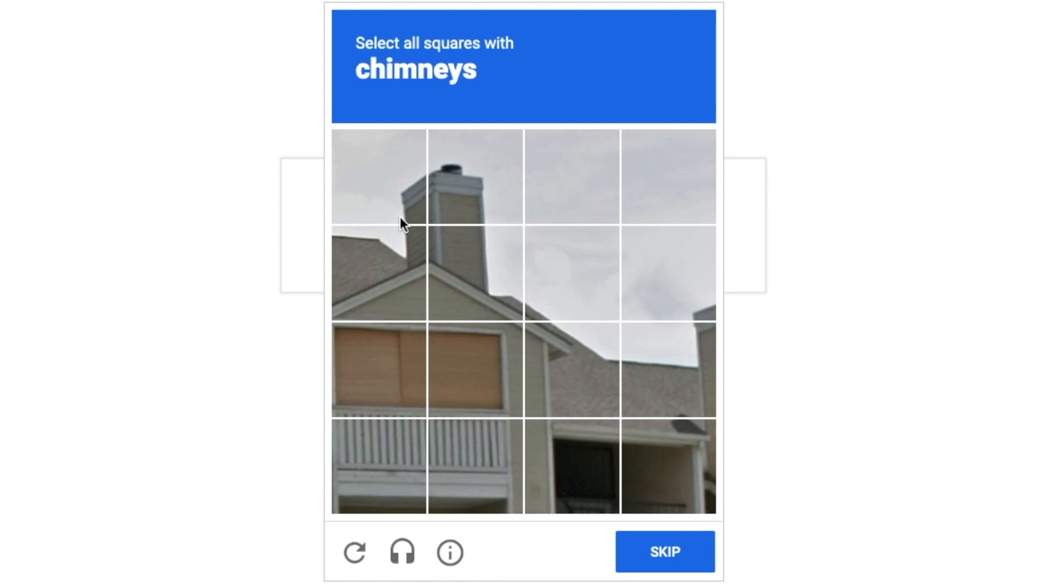
- Pass the reCAPTCHA by marking every tile containing a chimney
{"action": "left_click", "coordinate": [463, 185]}
{"action": "left_click", "coordinate": [376, 199]}
{"action": "left_click", "coordinate": [383, 247]}
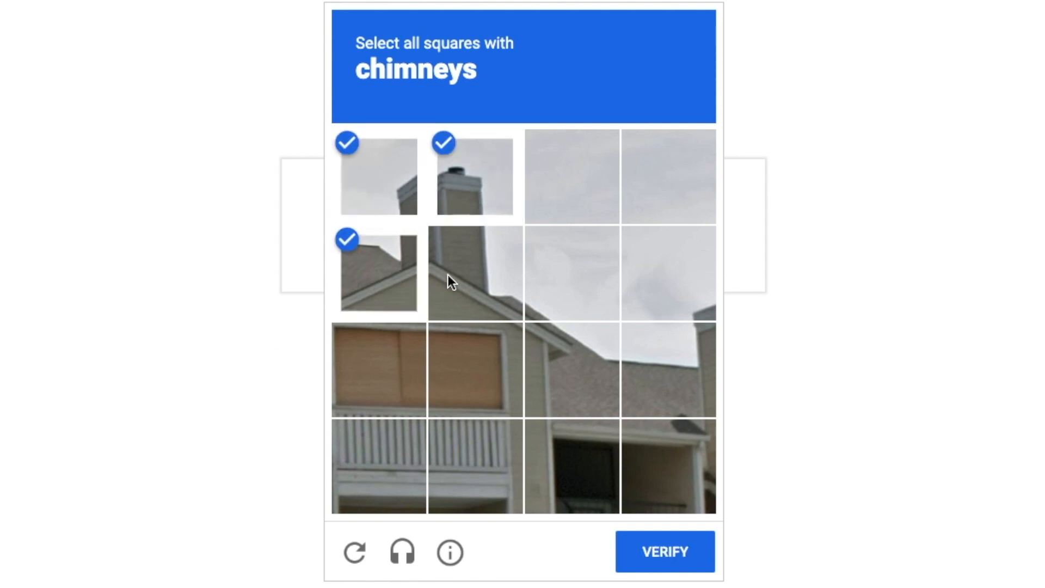
{"action": "left_click", "coordinate": [501, 288]}
{"action": "left_click", "coordinate": [710, 394]}
{"action": "left_click", "coordinate": [700, 456]}
{"action": "left_click", "coordinate": [673, 553]}
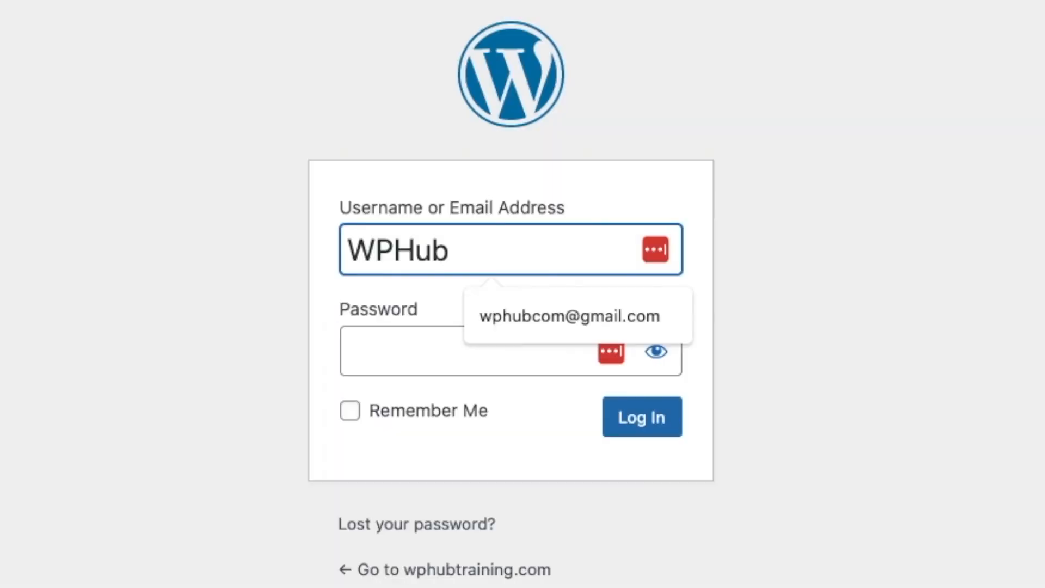
- Log in to the WordPress admin as Training with the saved password
{"action": "type", "text": "Train"}
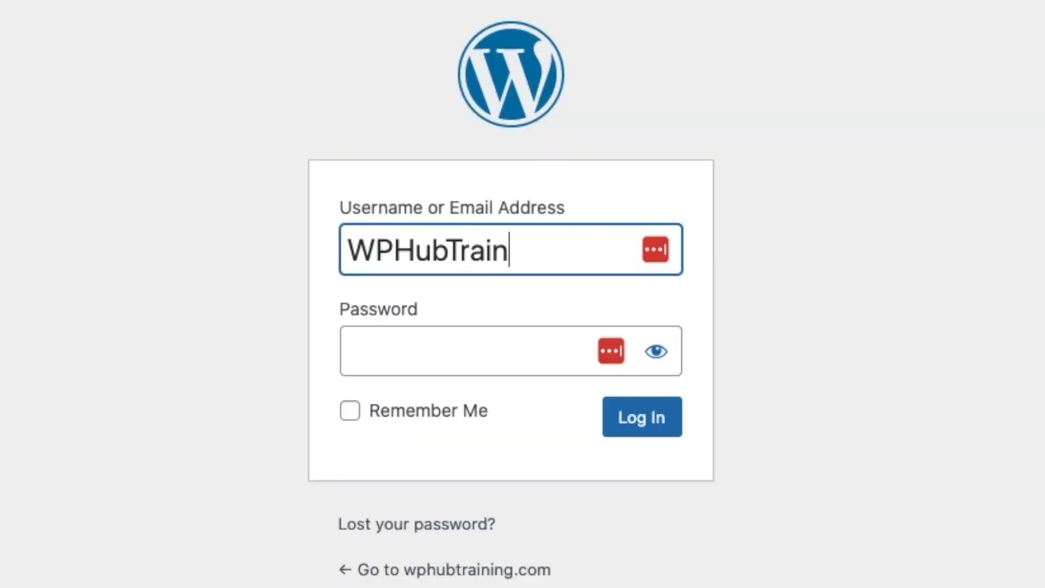
{"action": "type", "text": "ing"}
{"action": "left_click", "coordinate": [361, 361]}
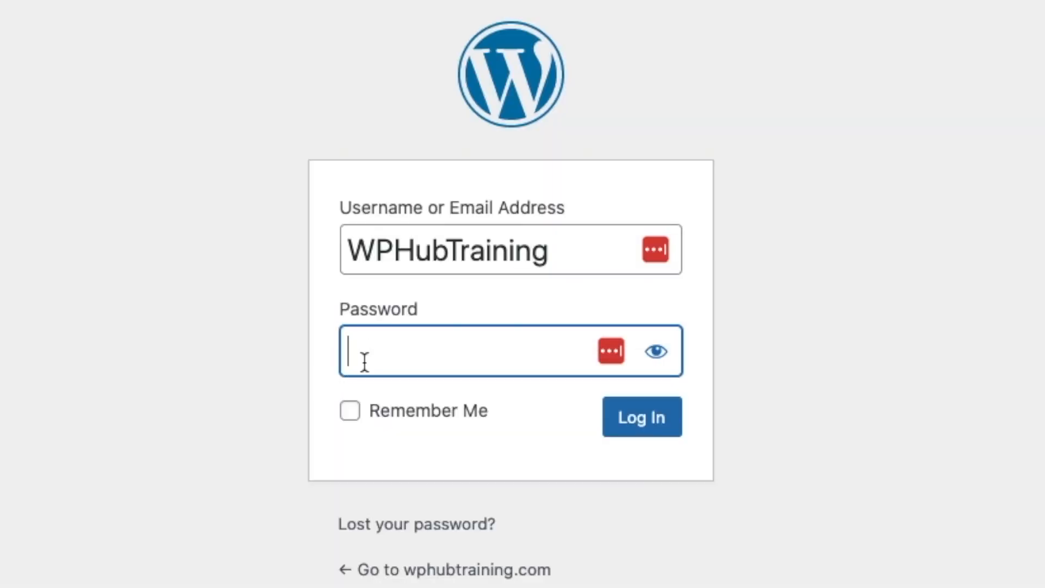
{"action": "key", "text": "super+v"}
{"action": "left_click", "coordinate": [633, 433]}
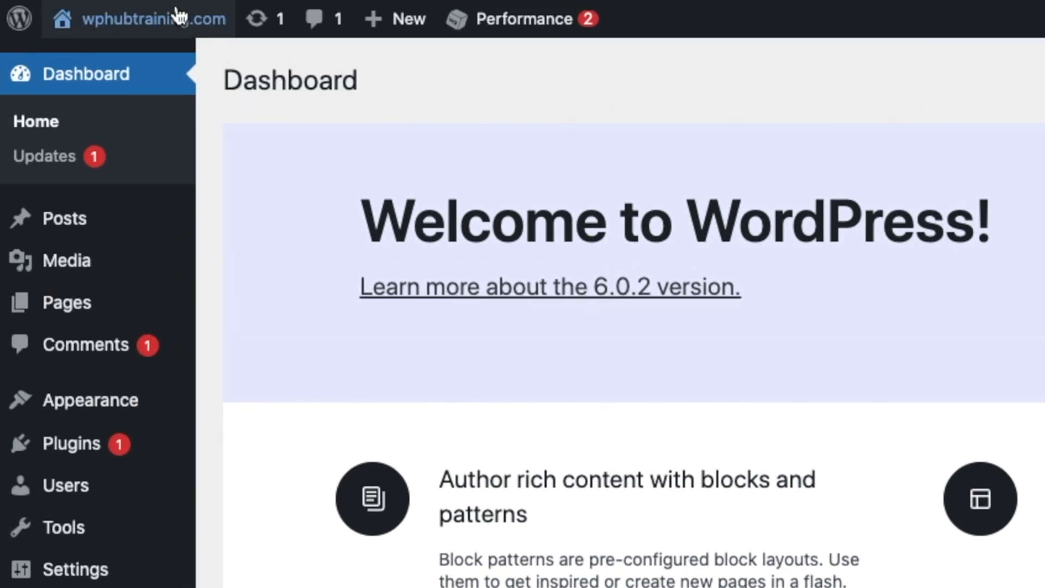
{"action": "left_click", "coordinate": [147, 23]}
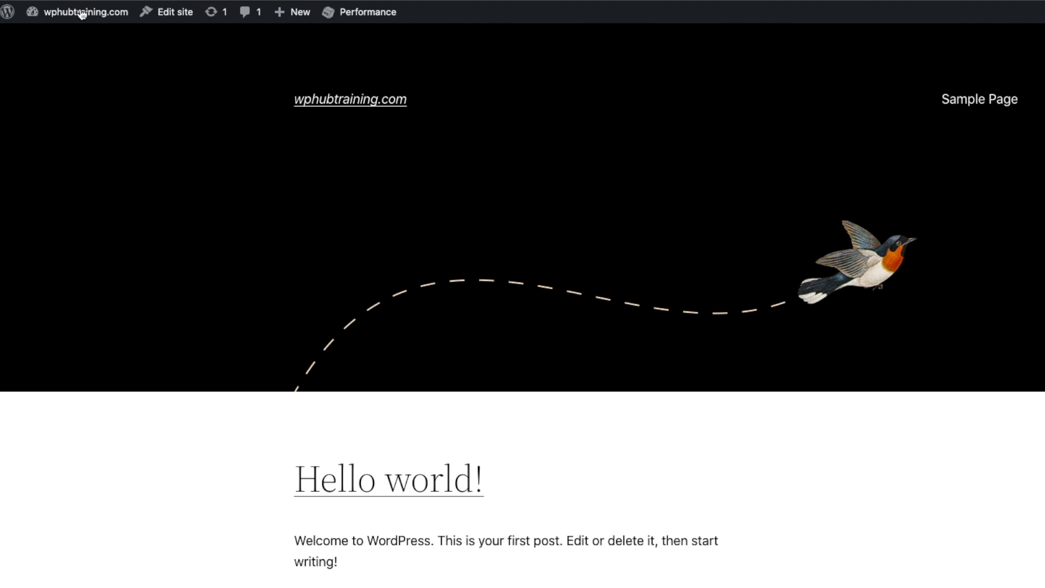
{"action": "scroll", "coordinate": [625, 231], "scroll_direction": "down", "scroll_amount": 6}
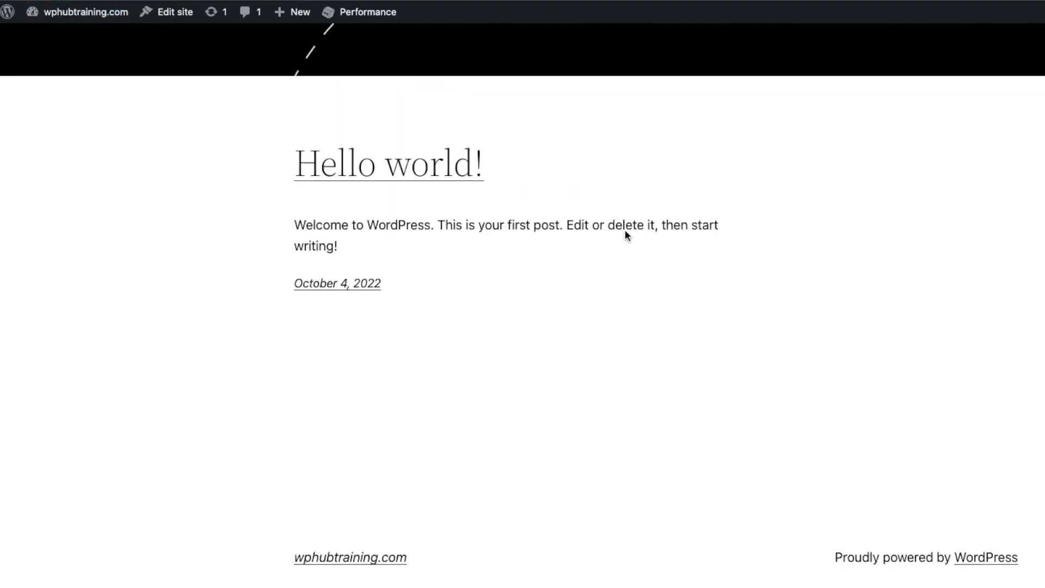
{"action": "scroll", "coordinate": [625, 235], "scroll_direction": "up", "scroll_amount": 6}
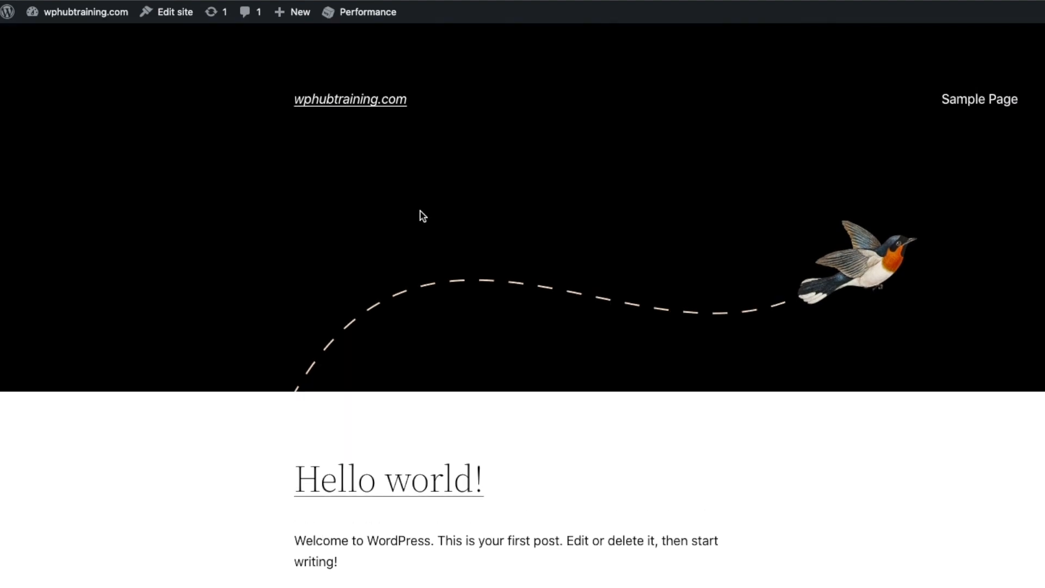
{"action": "mouse_move", "coordinate": [61, 15]}
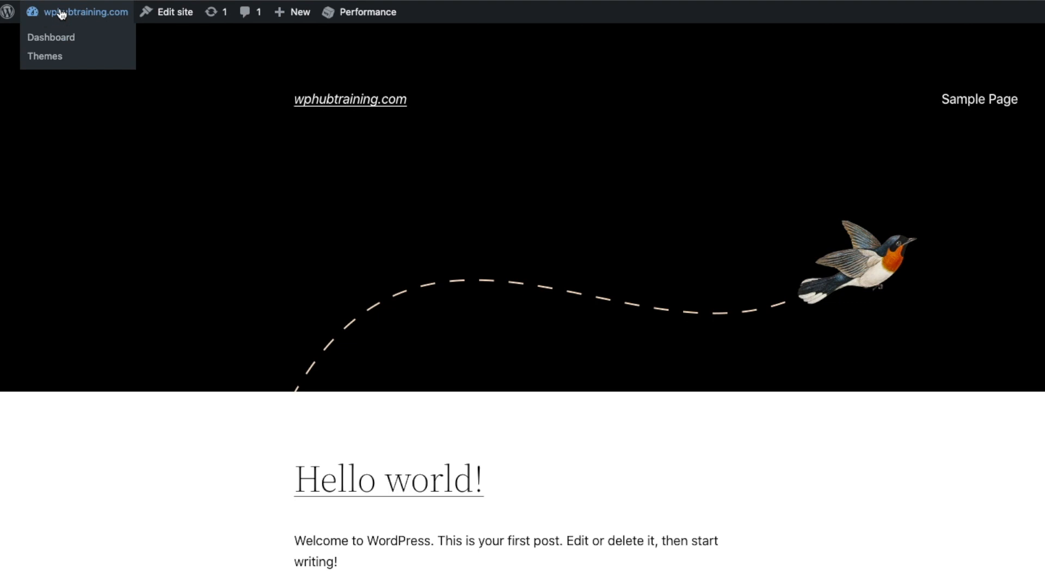
{"action": "left_click", "coordinate": [61, 14]}
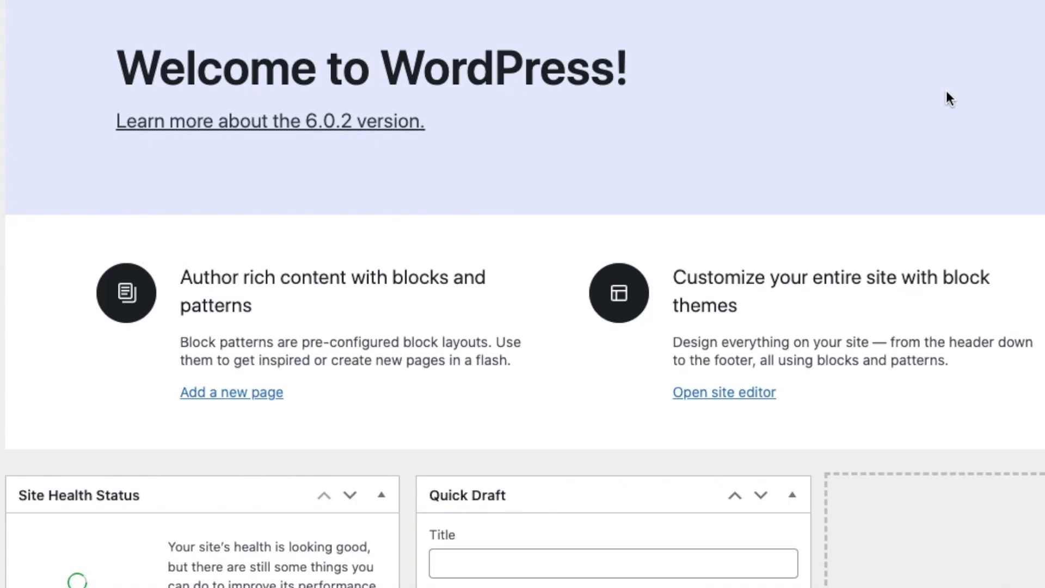
{"action": "scroll", "coordinate": [805, 146], "scroll_direction": "down", "scroll_amount": 3}
{"action": "scroll", "coordinate": [945, 91], "scroll_direction": "down", "scroll_amount": 10}
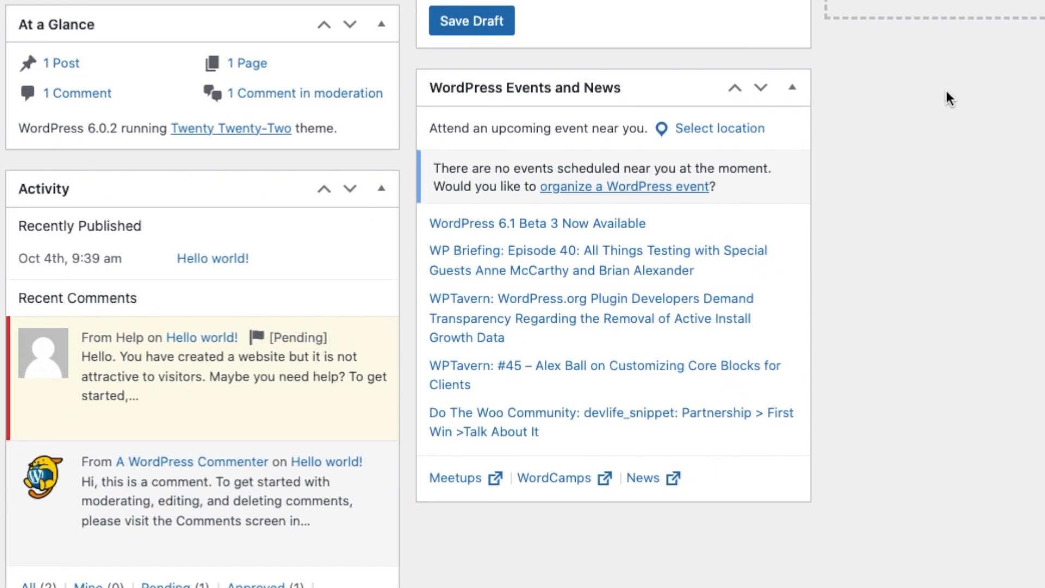
{"action": "scroll", "coordinate": [946, 90], "scroll_direction": "up", "scroll_amount": 10}
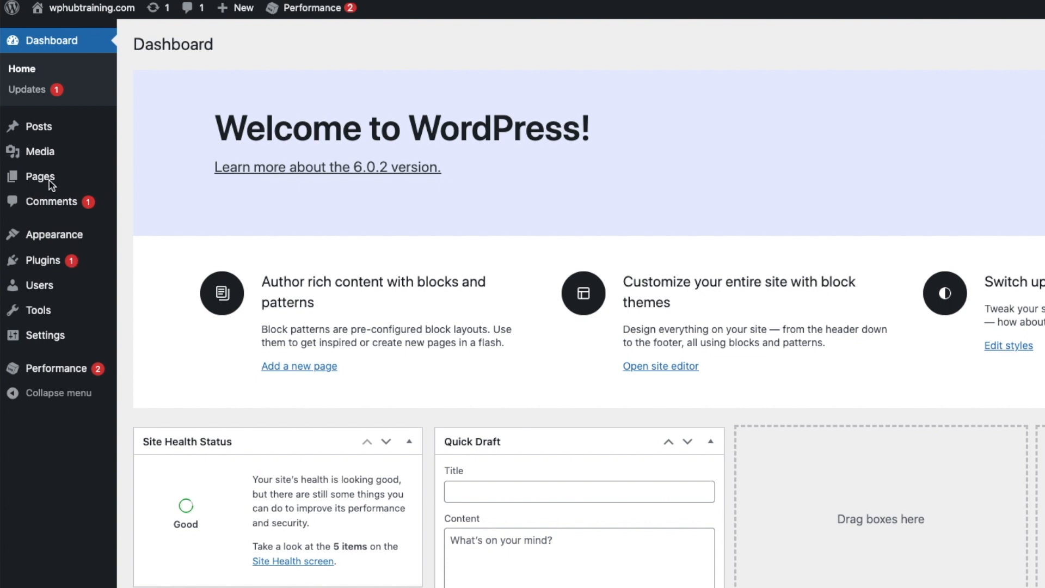
{"action": "scroll", "coordinate": [508, 275], "scroll_direction": "down", "scroll_amount": 5}
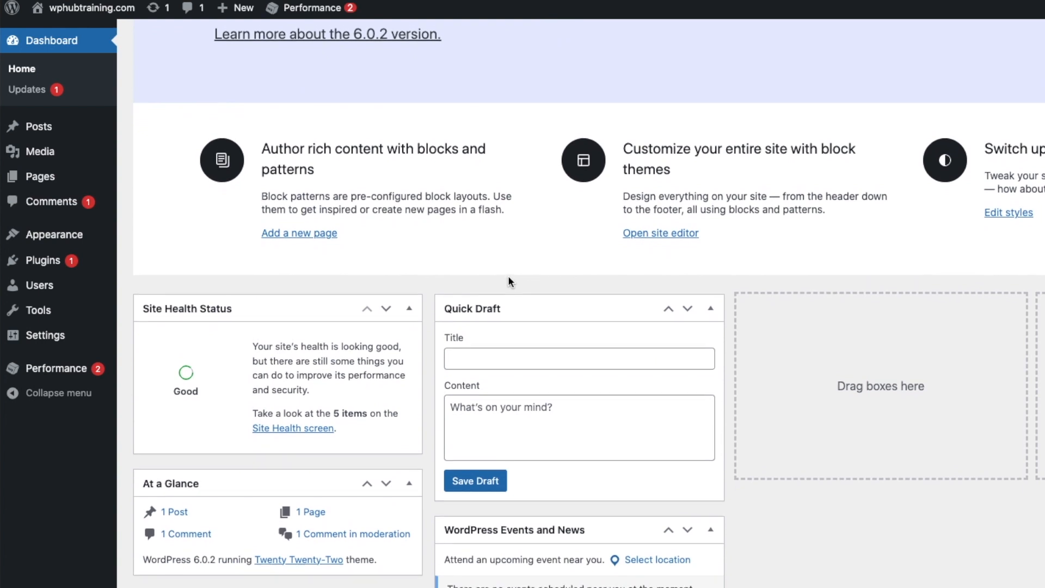
{"action": "scroll", "coordinate": [508, 275], "scroll_direction": "down", "scroll_amount": 5}
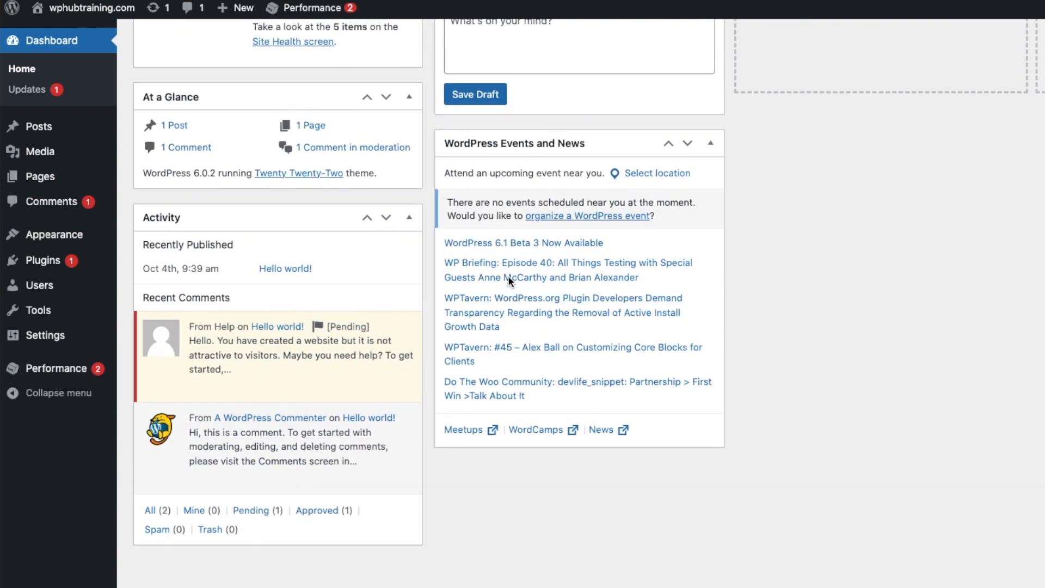
{"action": "scroll", "coordinate": [507, 275], "scroll_direction": "up", "scroll_amount": 4}
{"action": "scroll", "coordinate": [508, 275], "scroll_direction": "up", "scroll_amount": 5}
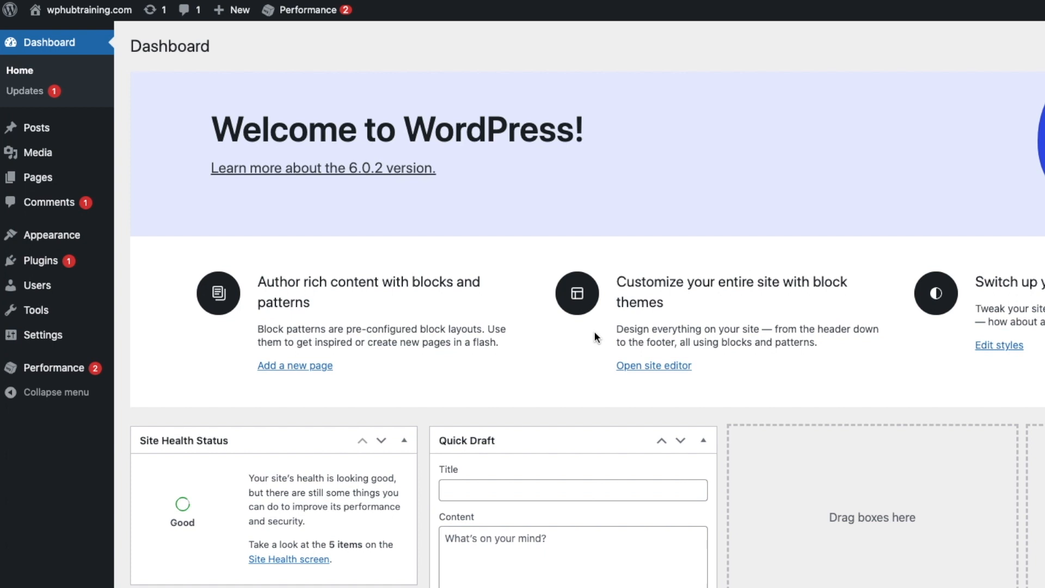
- Bulk-deactivate Akismet Anti-Spam, Hello Dolly and W3 Total Cache
{"action": "left_click", "coordinate": [51, 266]}
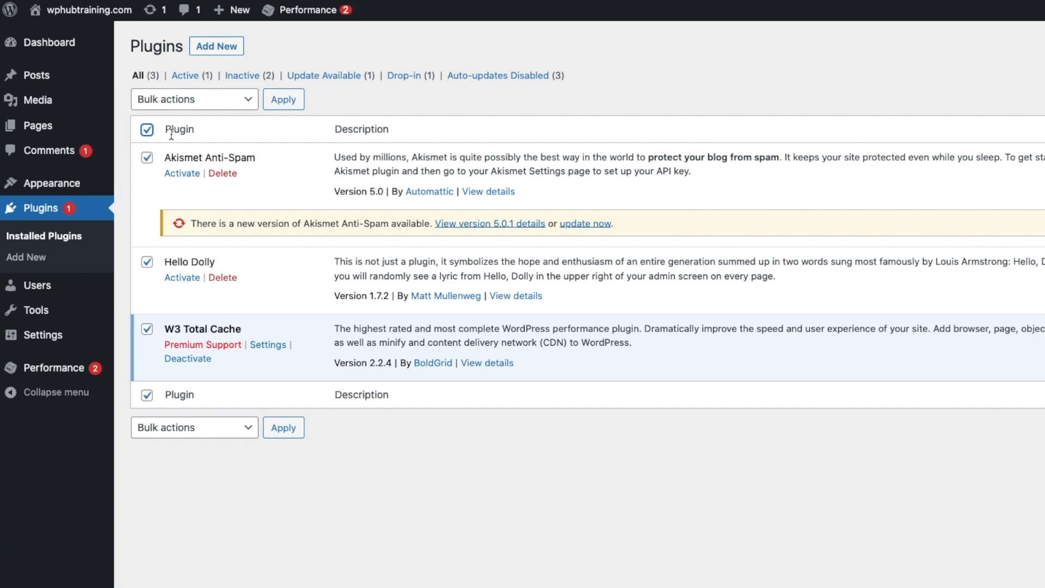
{"action": "left_click", "coordinate": [251, 101]}
{"action": "left_click", "coordinate": [211, 128]}
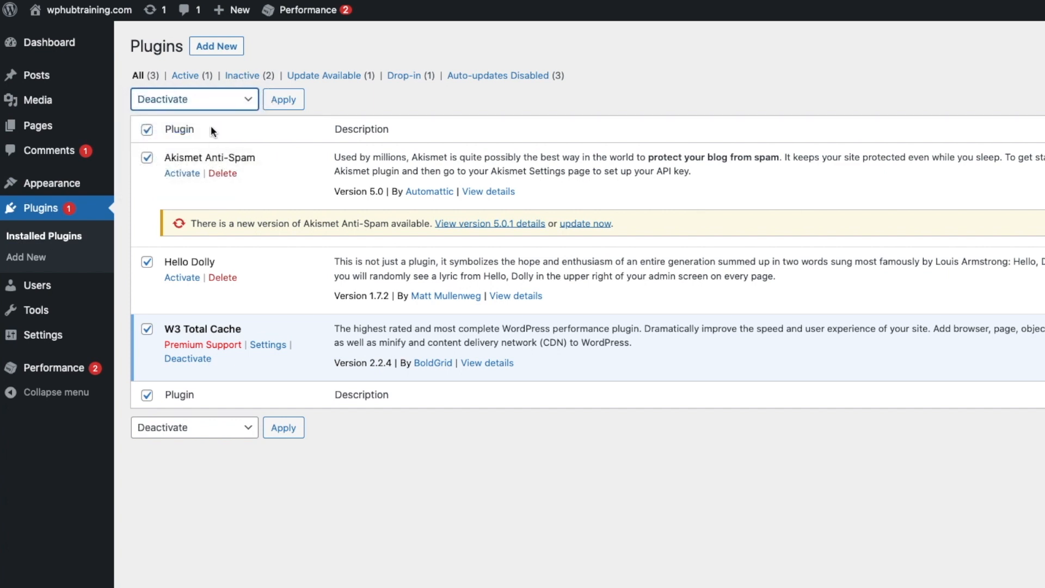
{"action": "left_click", "coordinate": [283, 101]}
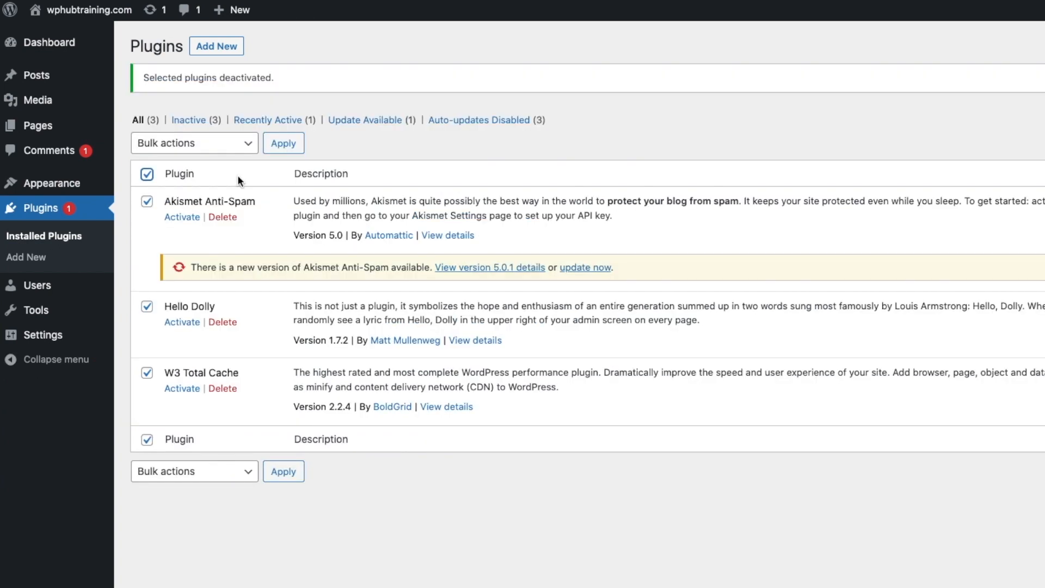
- Bulk-delete the three deactivated plugins, confirming removal of their data
{"action": "left_click", "coordinate": [224, 150]}
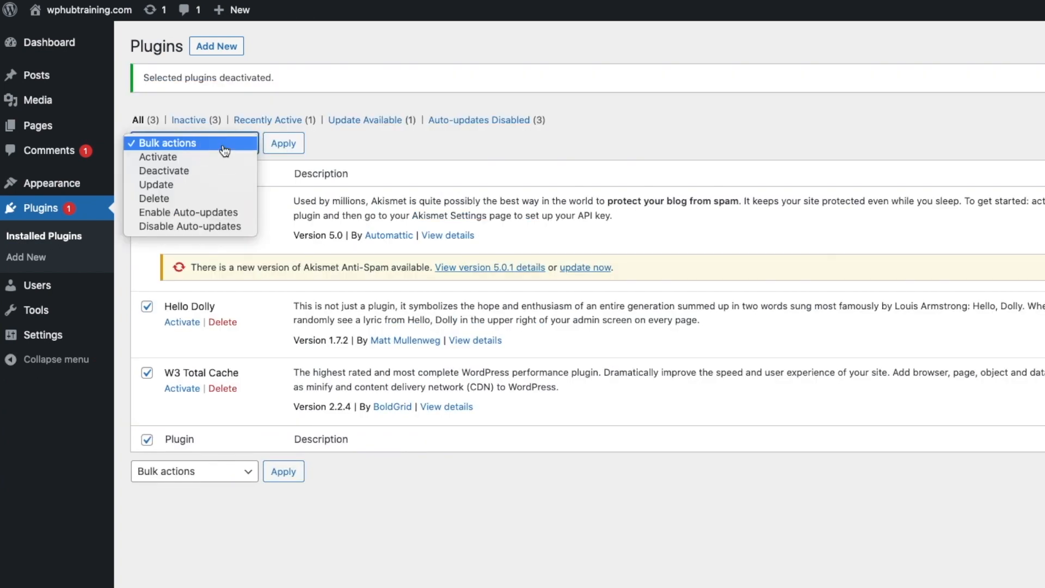
{"action": "left_click", "coordinate": [196, 199]}
{"action": "left_click", "coordinate": [291, 146]}
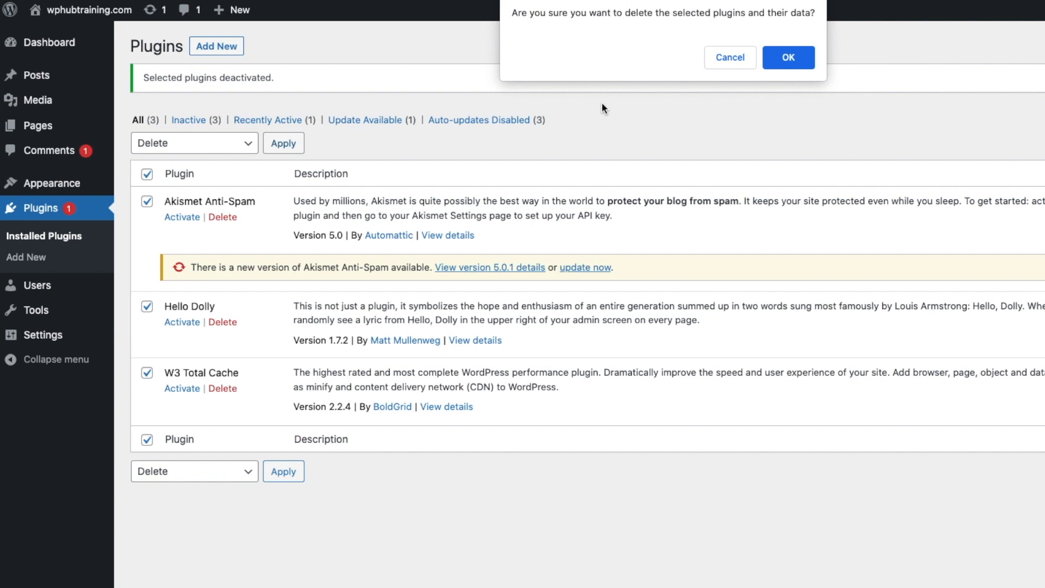
{"action": "left_click", "coordinate": [794, 57]}
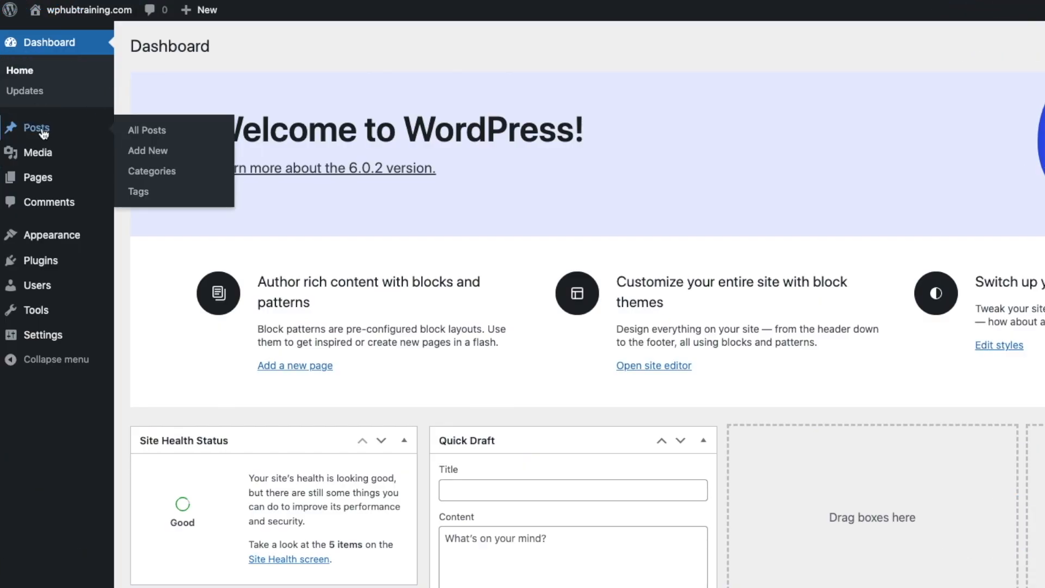
- Move the Hello world! post to the trash
{"action": "left_click", "coordinate": [43, 131]}
{"action": "left_click", "coordinate": [145, 131]}
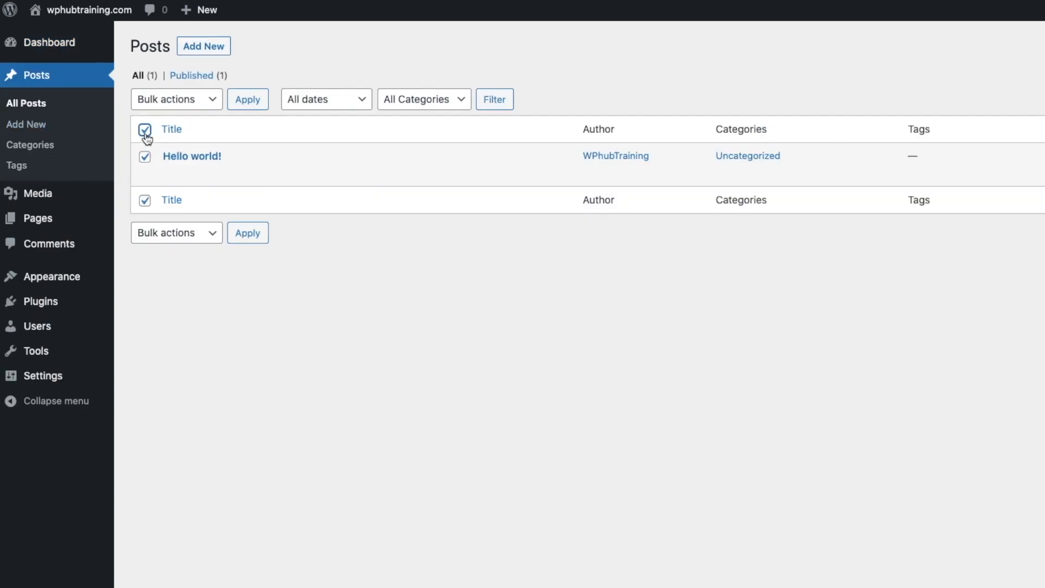
{"action": "left_click", "coordinate": [195, 102]}
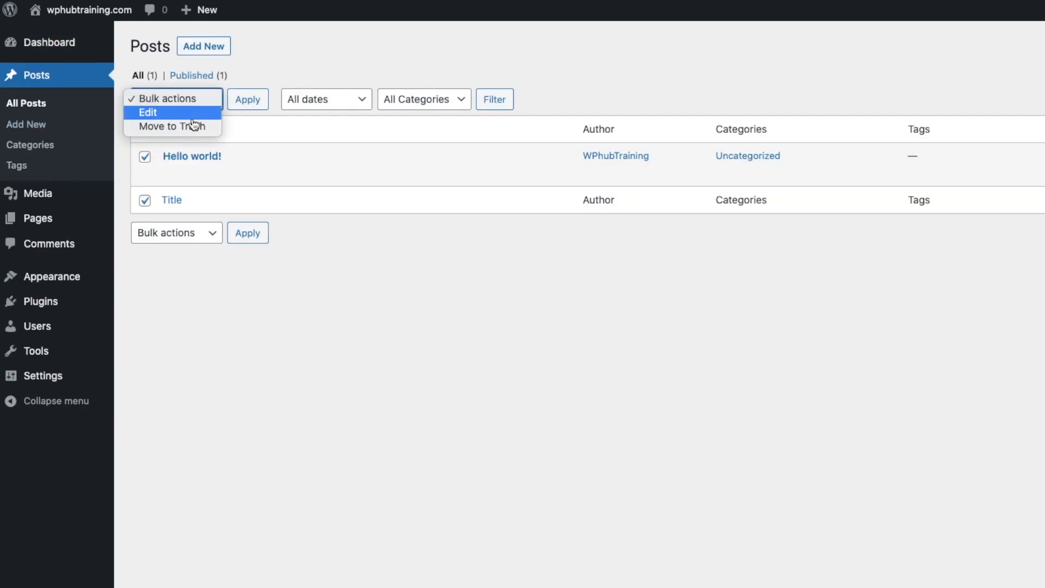
{"action": "left_click", "coordinate": [193, 127]}
{"action": "left_click", "coordinate": [249, 102]}
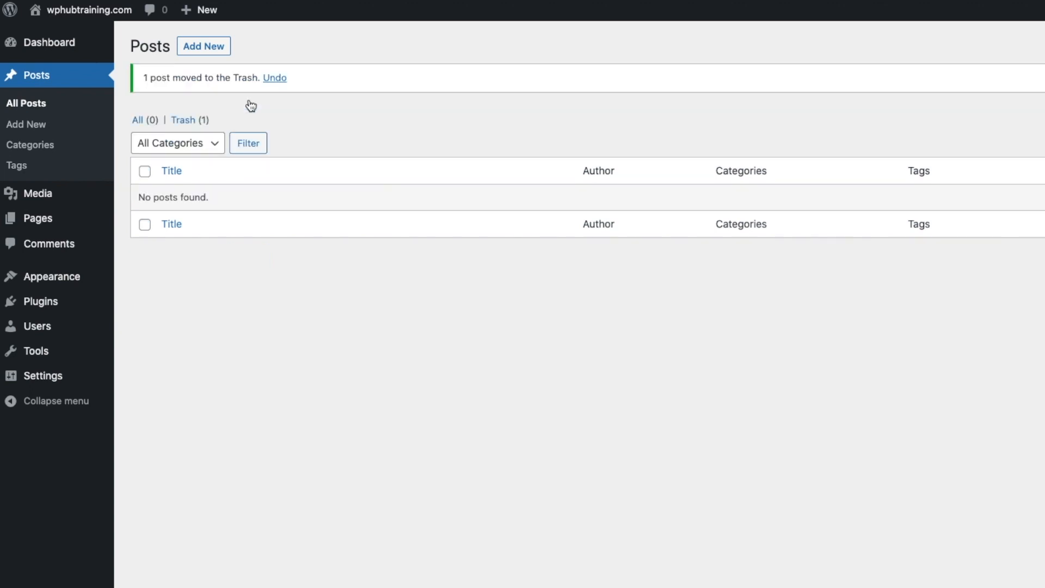
- Permanently delete the Hello world! post from the posts trash
{"action": "left_click", "coordinate": [191, 121]}
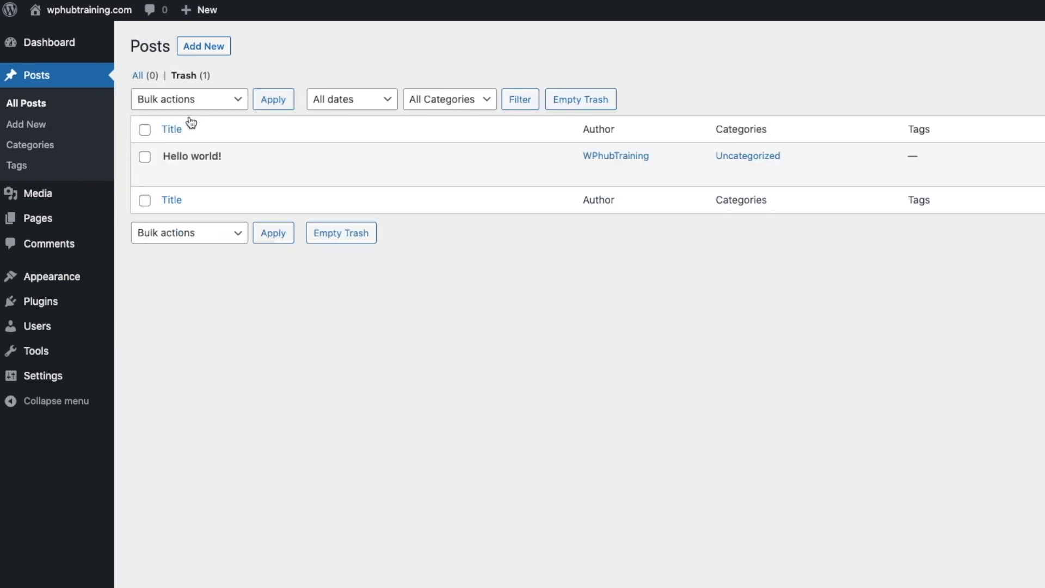
{"action": "left_click", "coordinate": [144, 129]}
{"action": "left_click", "coordinate": [204, 100]}
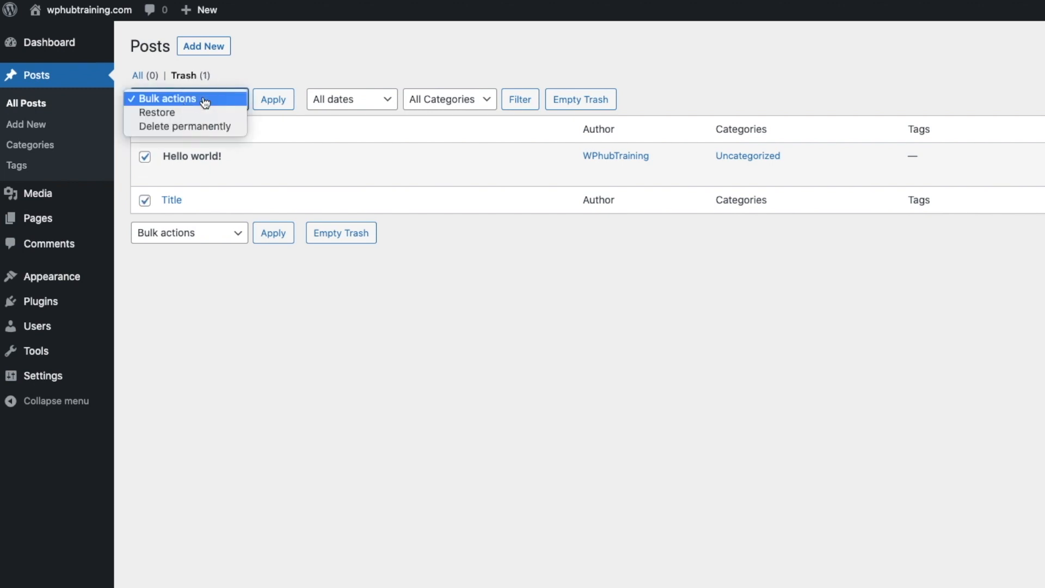
{"action": "left_click", "coordinate": [200, 128]}
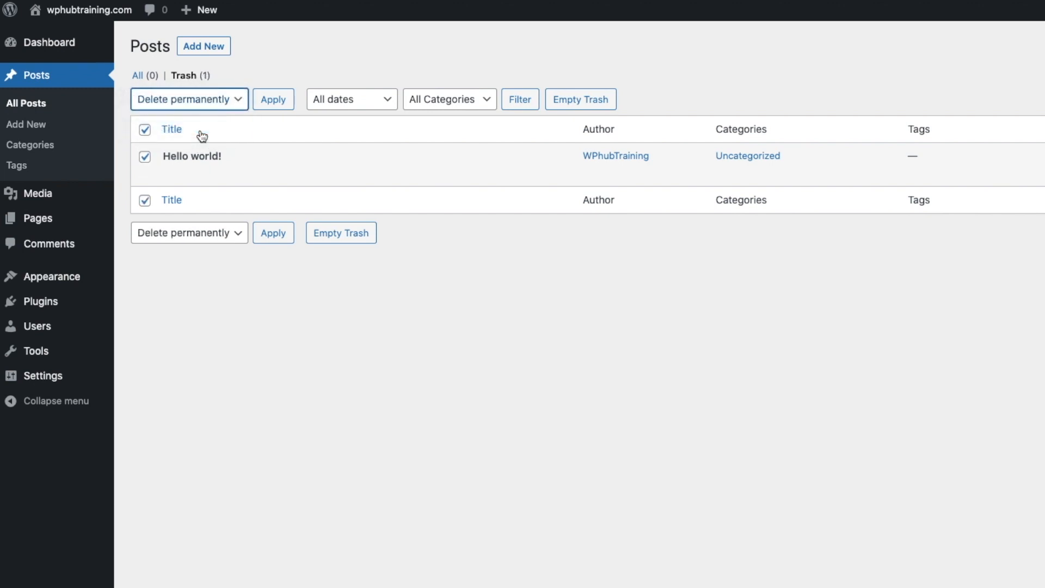
{"action": "left_click", "coordinate": [279, 106]}
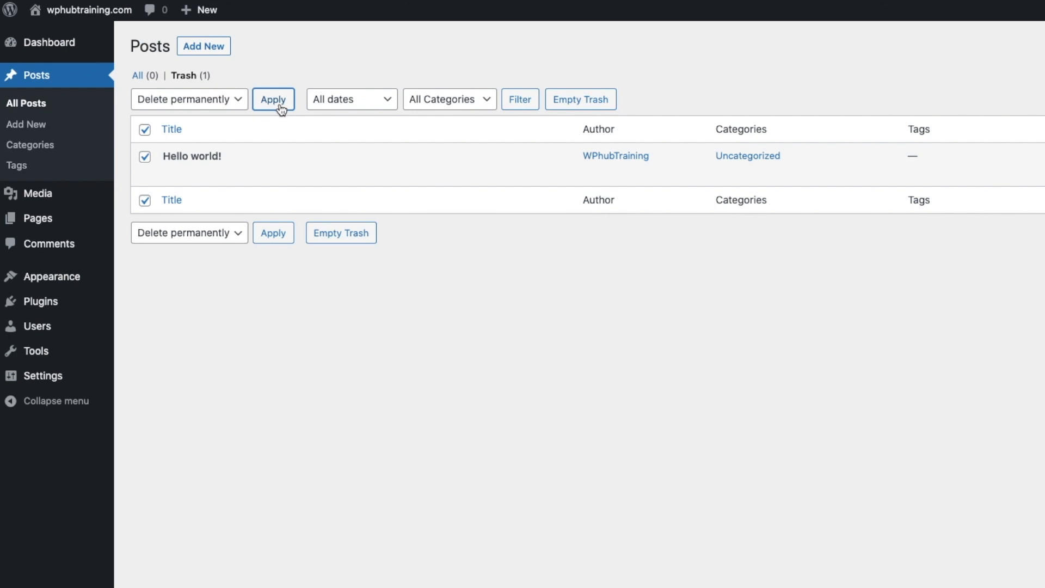
{"action": "left_click", "coordinate": [47, 221]}
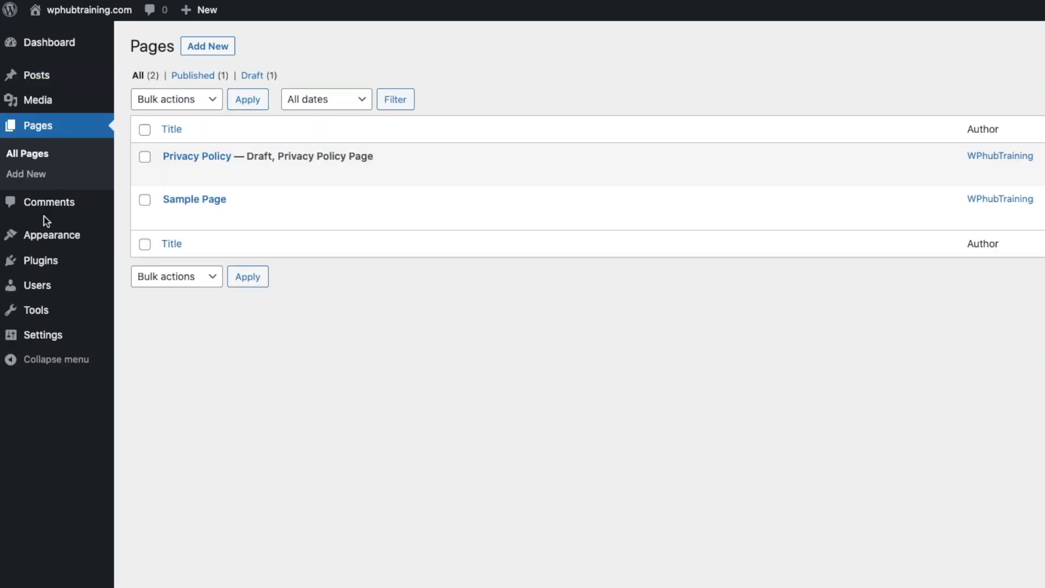
- Move the Privacy Policy and Sample Page pages to the trash
{"action": "left_click", "coordinate": [144, 129]}
{"action": "left_click", "coordinate": [190, 103]}
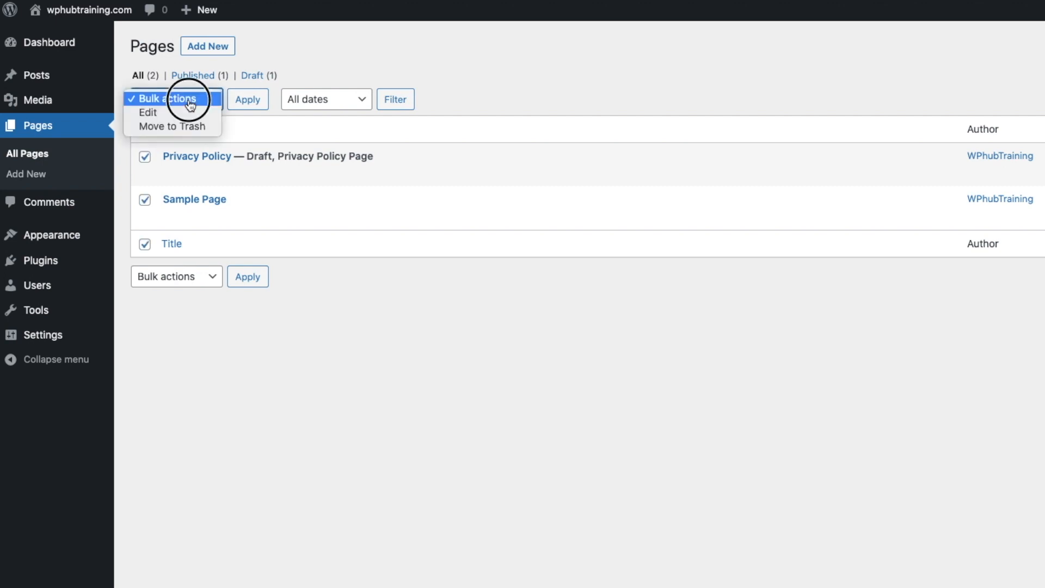
{"action": "left_click", "coordinate": [182, 127]}
{"action": "left_click", "coordinate": [254, 109]}
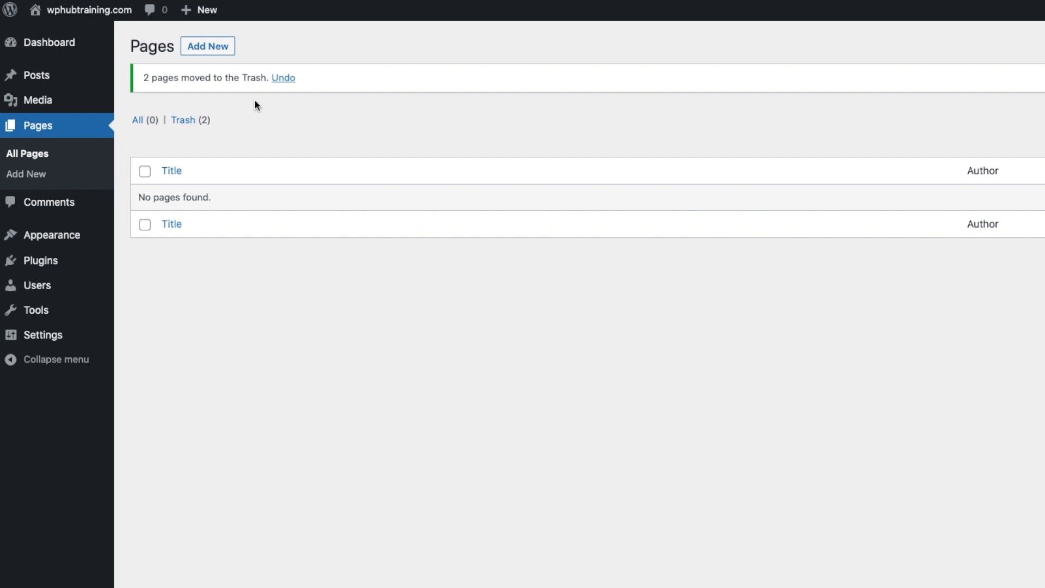
- Permanently delete both trashed pages, leaving the pages trash empty
{"action": "left_click", "coordinate": [184, 120]}
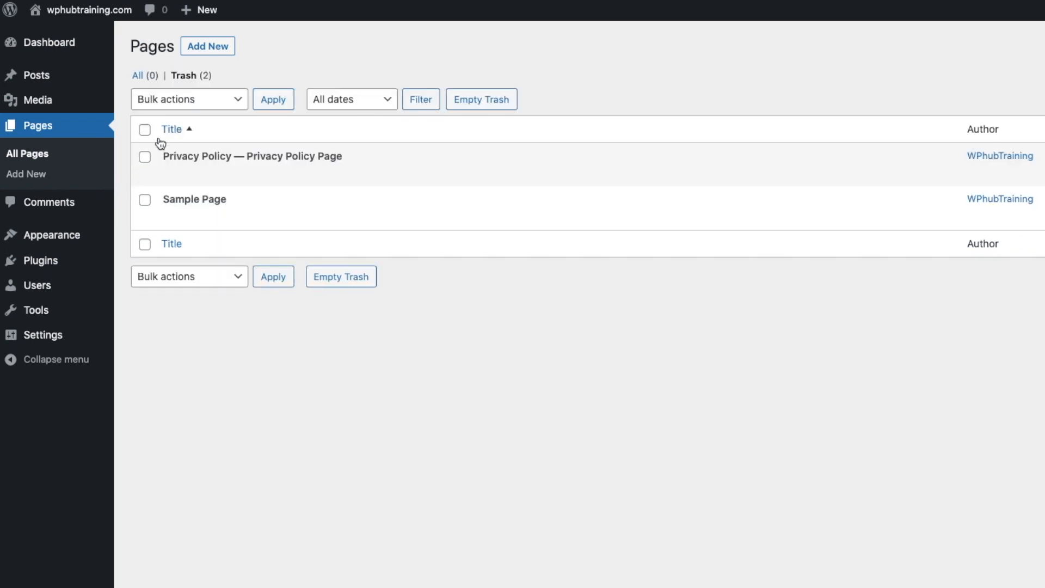
{"action": "left_click", "coordinate": [145, 129]}
{"action": "left_click", "coordinate": [179, 101]}
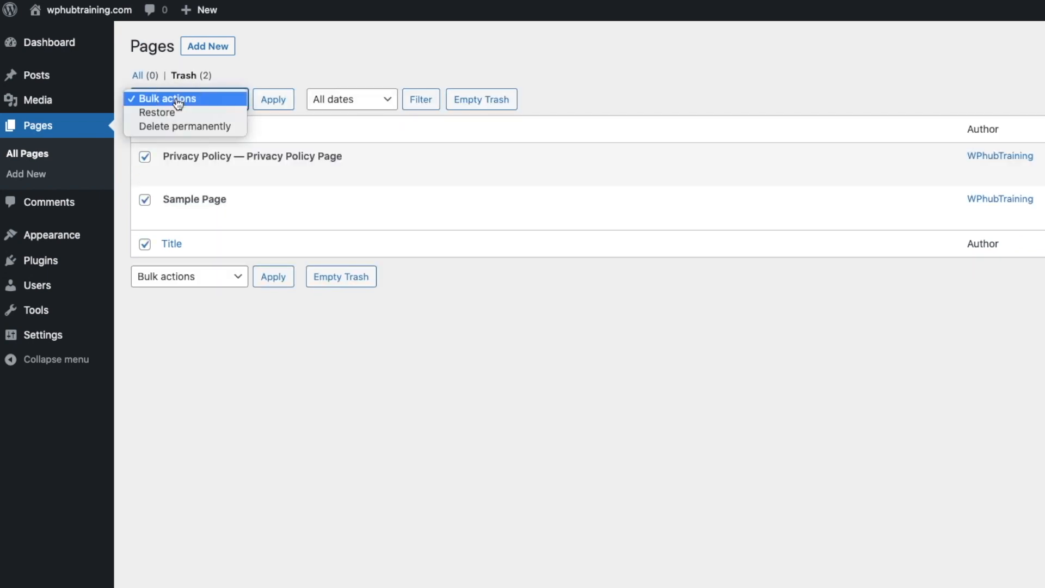
{"action": "left_click", "coordinate": [180, 126]}
{"action": "left_click", "coordinate": [279, 103]}
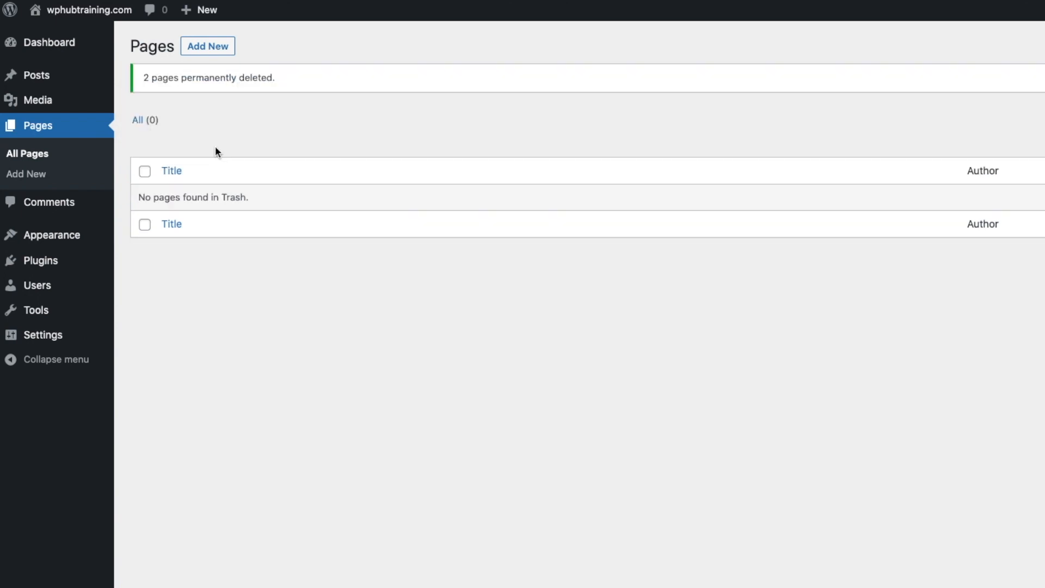
- Check the public homepage, then return to the admin and go to Media > Library
{"action": "left_click", "coordinate": [71, 43]}
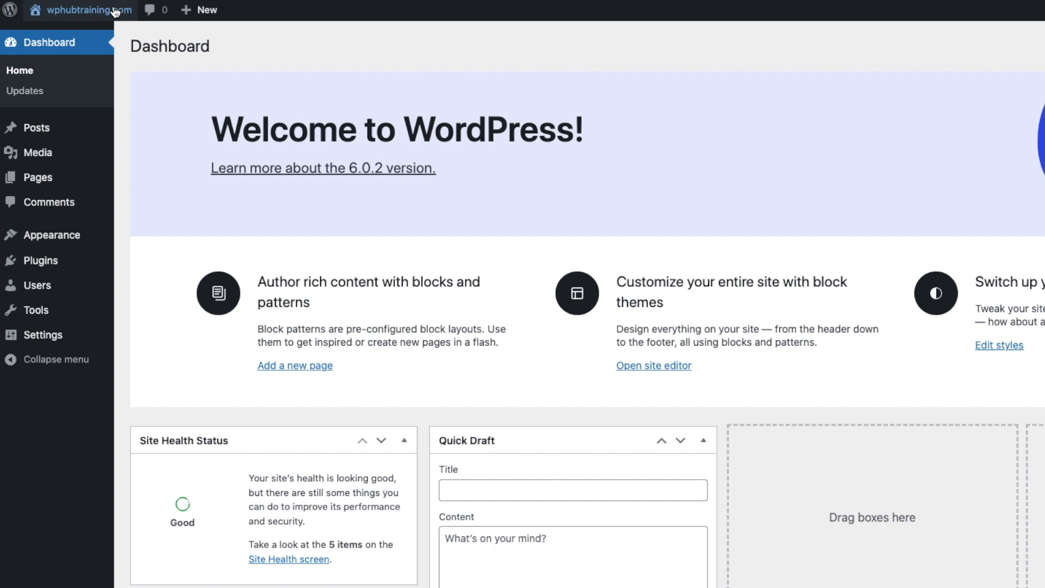
{"action": "left_click", "coordinate": [106, 14]}
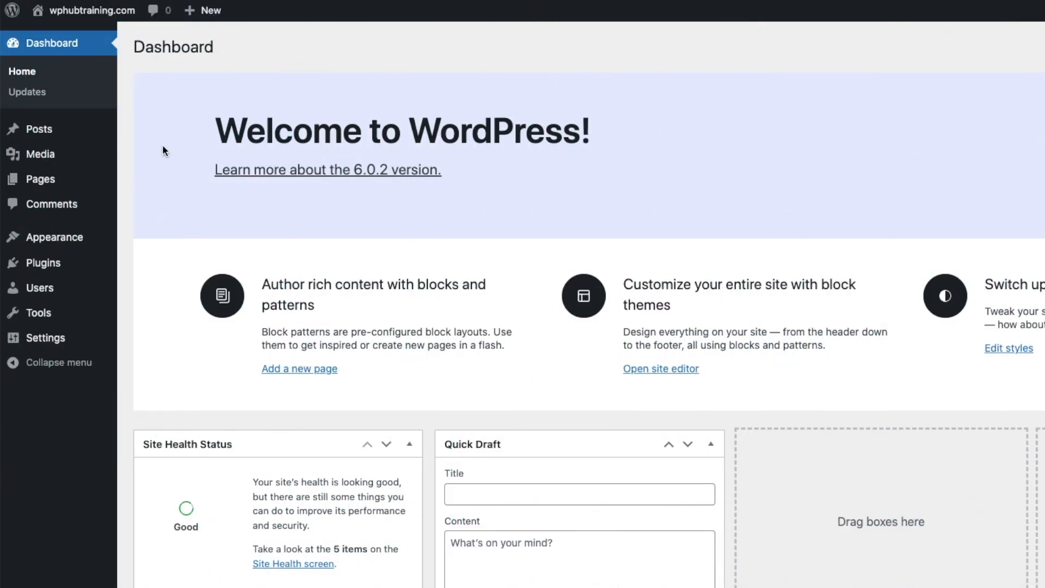
{"action": "mouse_move", "coordinate": [53, 129]}
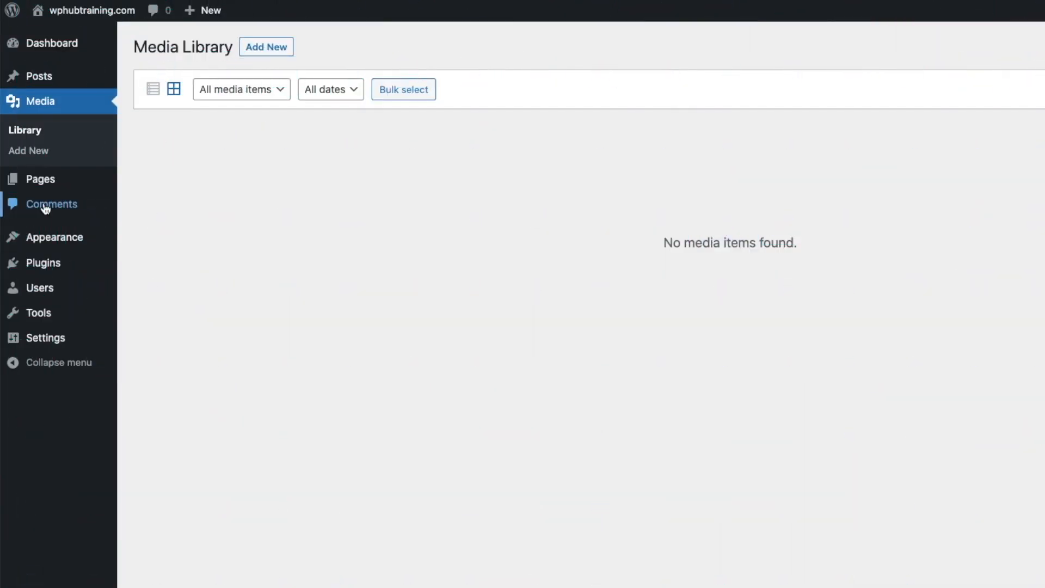
- Review the Comments list in the admin
{"action": "left_click", "coordinate": [50, 204]}
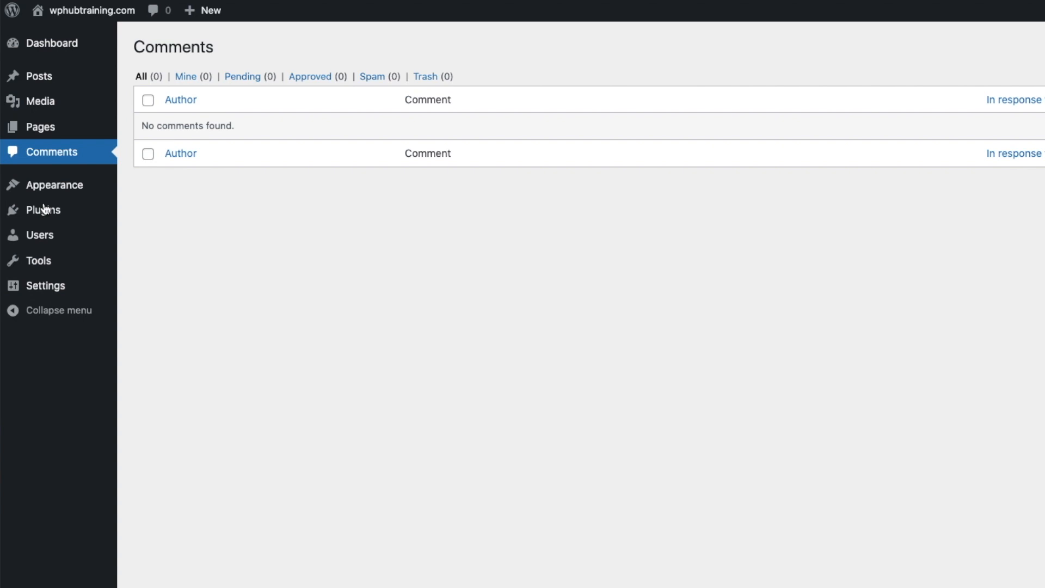
{"action": "mouse_move", "coordinate": [47, 208]}
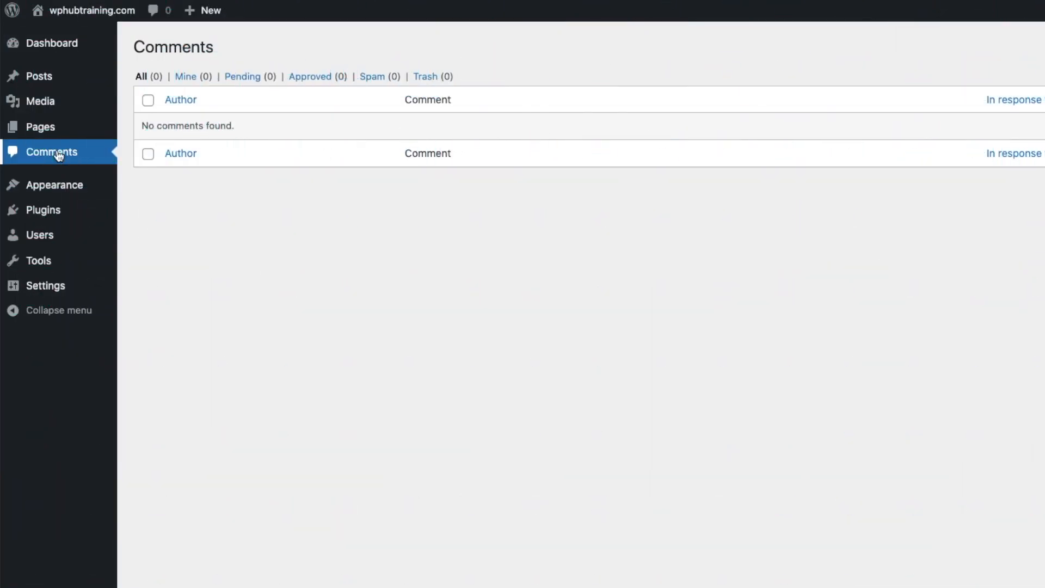
{"action": "mouse_move", "coordinate": [55, 186]}
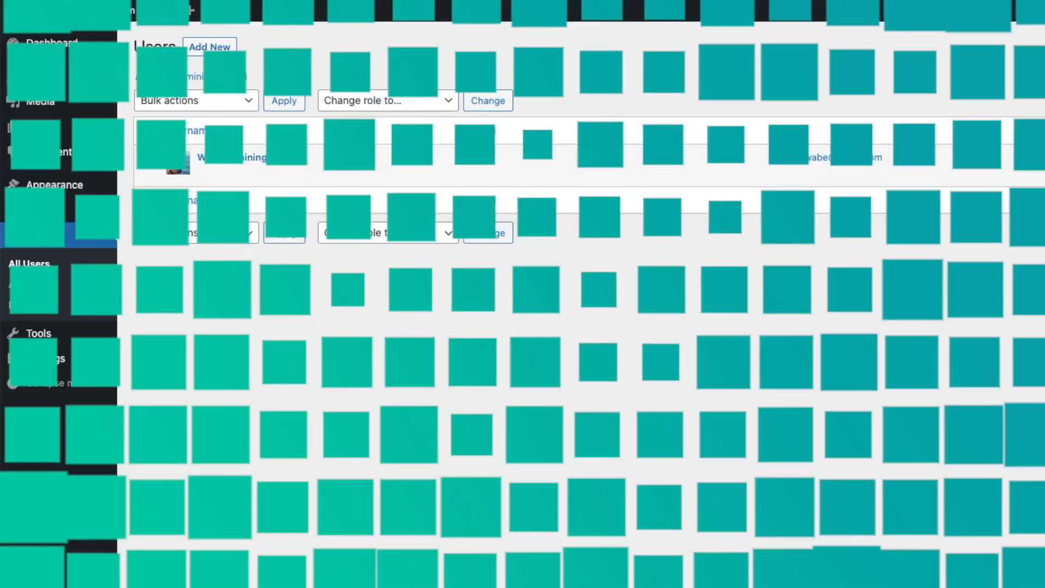
- Look at Users > Add New and close the Role choices without creating a user
{"action": "left_click", "coordinate": [40, 234]}
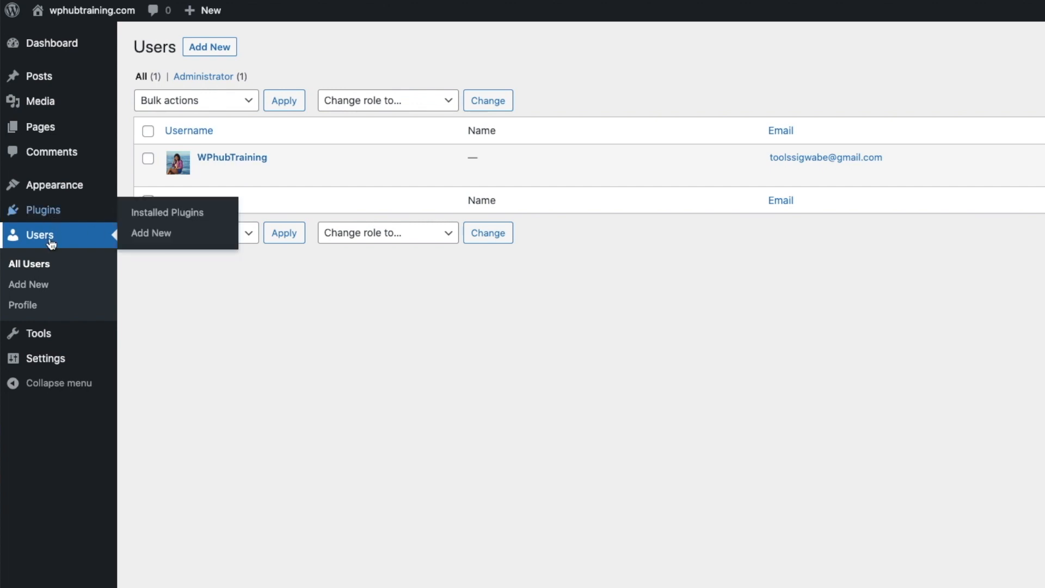
{"action": "left_click", "coordinate": [212, 49]}
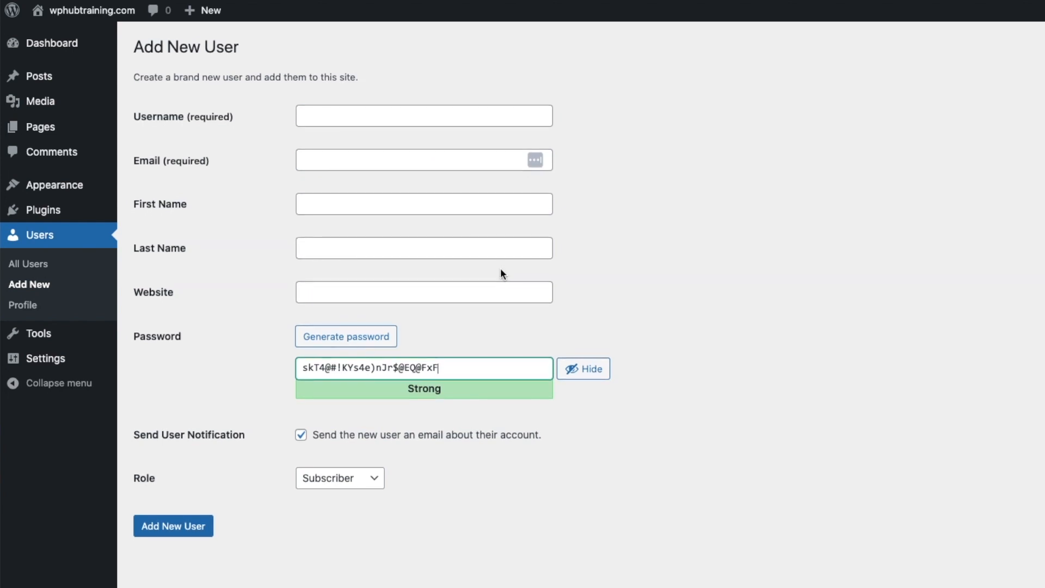
{"action": "left_click", "coordinate": [370, 479]}
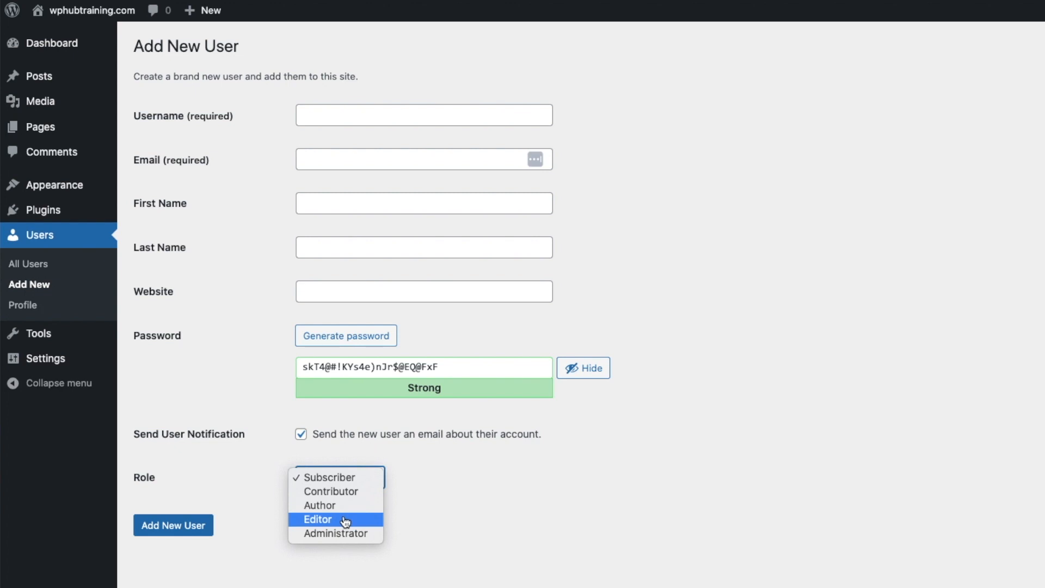
{"action": "left_click", "coordinate": [530, 519]}
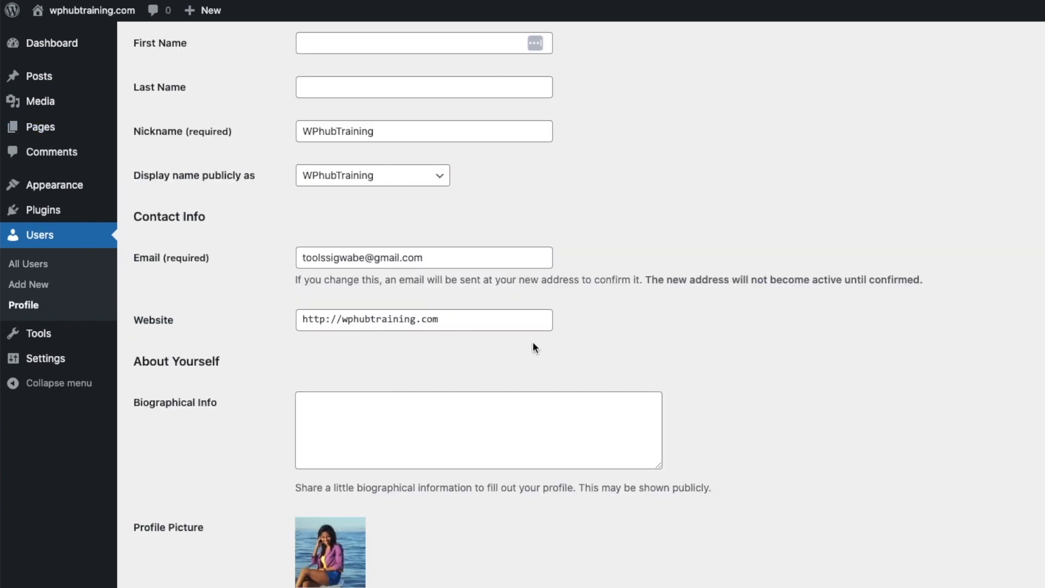
- Scroll through the admin Profile, leaving Biographical Info empty
{"action": "scroll", "coordinate": [532, 341], "scroll_direction": "up", "scroll_amount": 2}
{"action": "scroll", "coordinate": [532, 341], "scroll_direction": "down", "scroll_amount": 3}
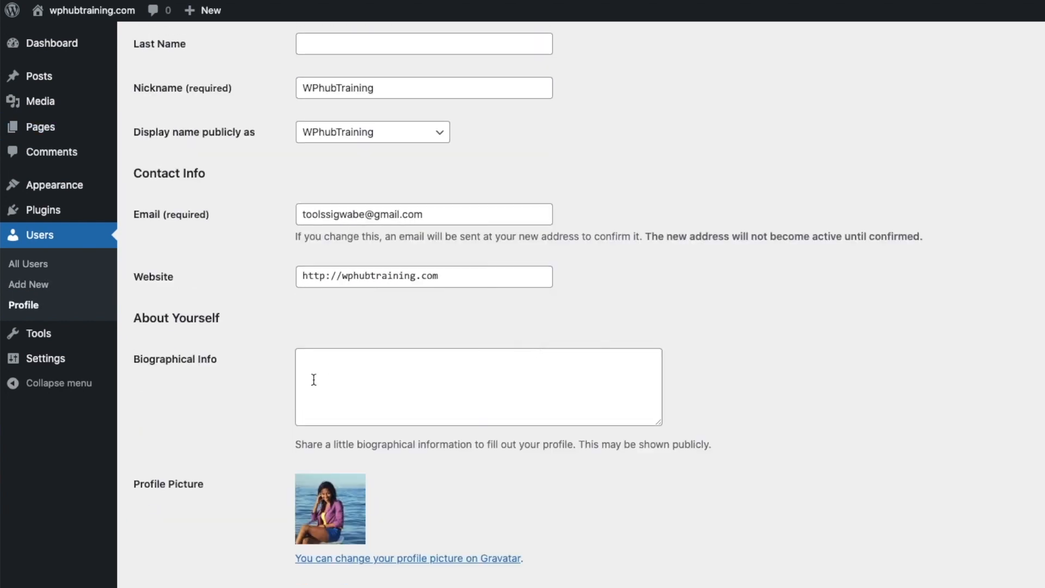
{"action": "left_click", "coordinate": [343, 377]}
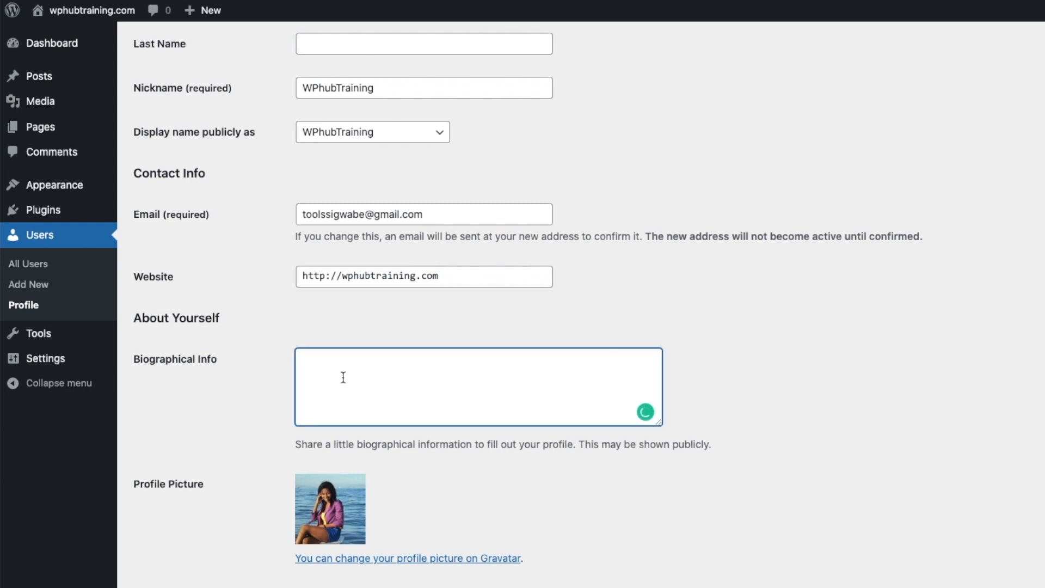
{"action": "scroll", "coordinate": [400, 367], "scroll_direction": "down", "scroll_amount": 2}
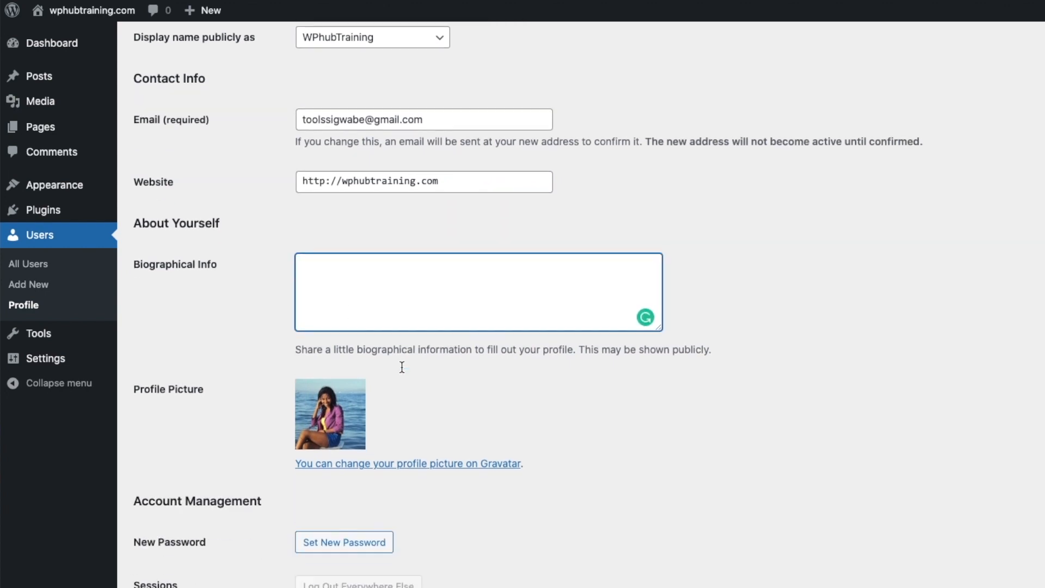
{"action": "scroll", "coordinate": [540, 386], "scroll_direction": "down", "scroll_amount": 3}
{"action": "scroll", "coordinate": [540, 385], "scroll_direction": "down", "scroll_amount": 1}
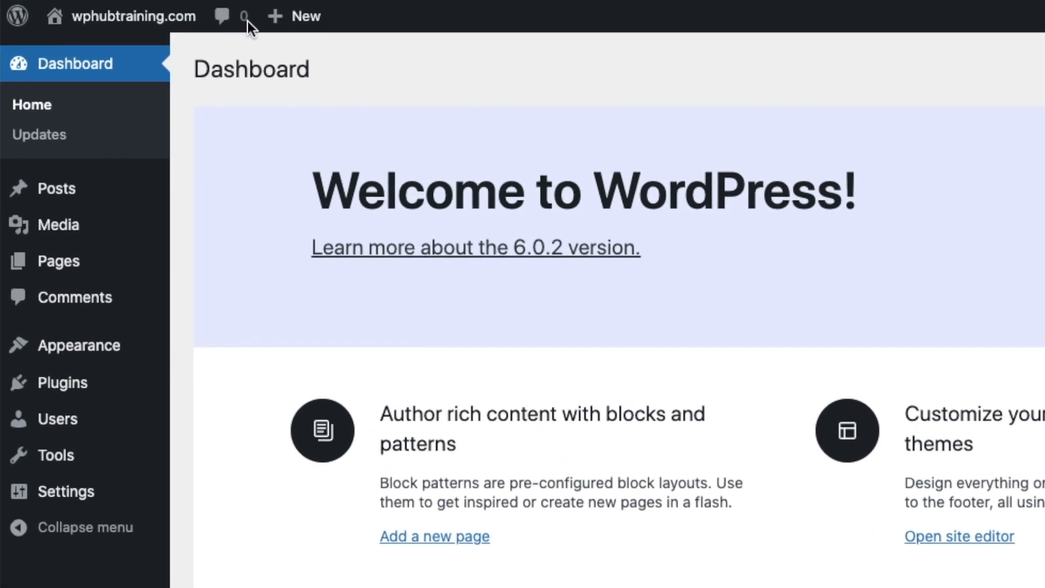
- Glance at the + New shortcuts menu and head back to the Dashboard
{"action": "mouse_move", "coordinate": [276, 15]}
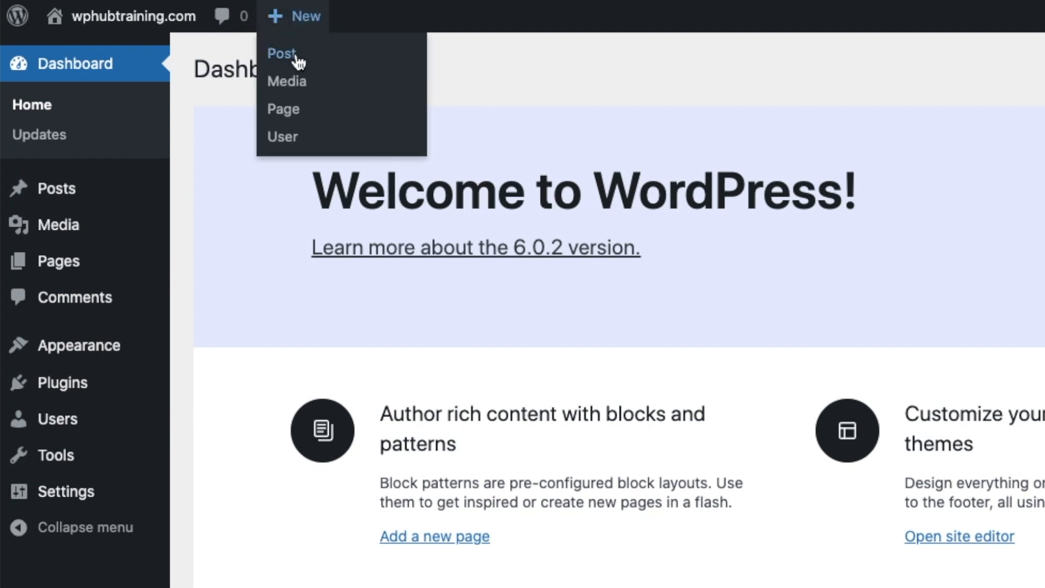
{"action": "left_click", "coordinate": [298, 111]}
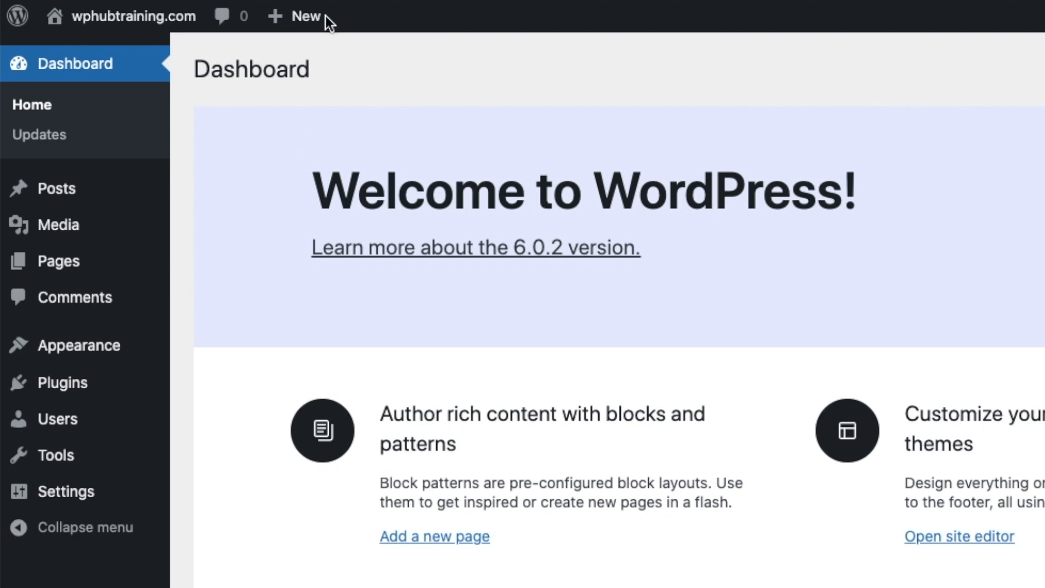
{"action": "mouse_move", "coordinate": [303, 19]}
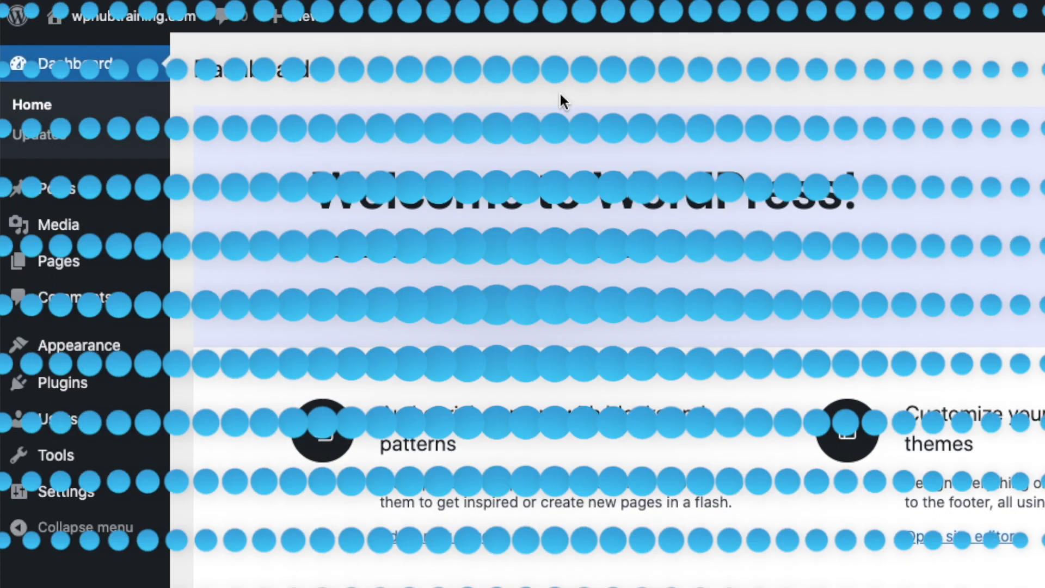
{"action": "mouse_move", "coordinate": [161, 23]}
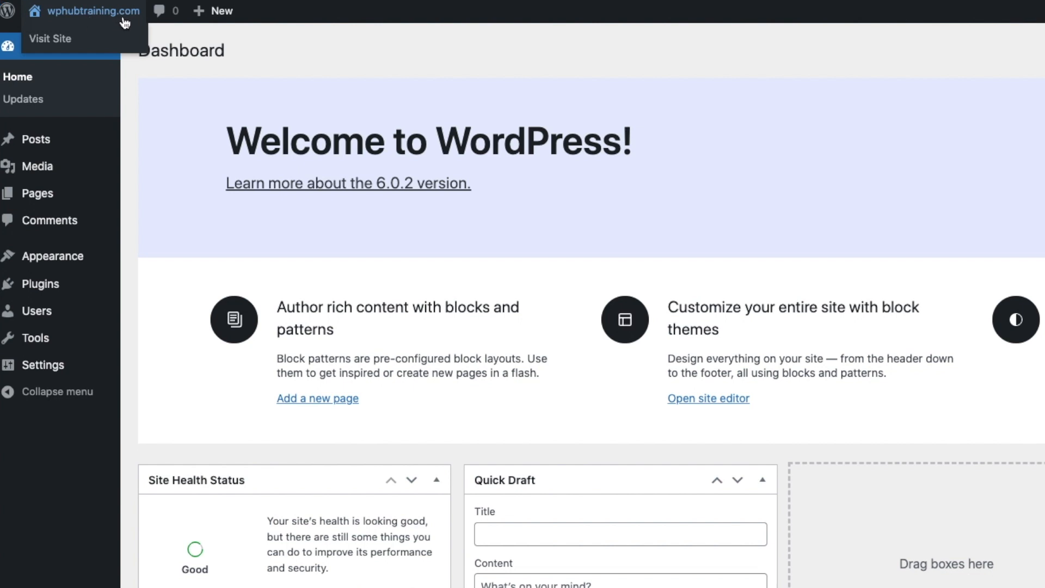
- Set both the Site Title and Tagline to 'WP Hub Training' in General settings
{"action": "mouse_move", "coordinate": [34, 370]}
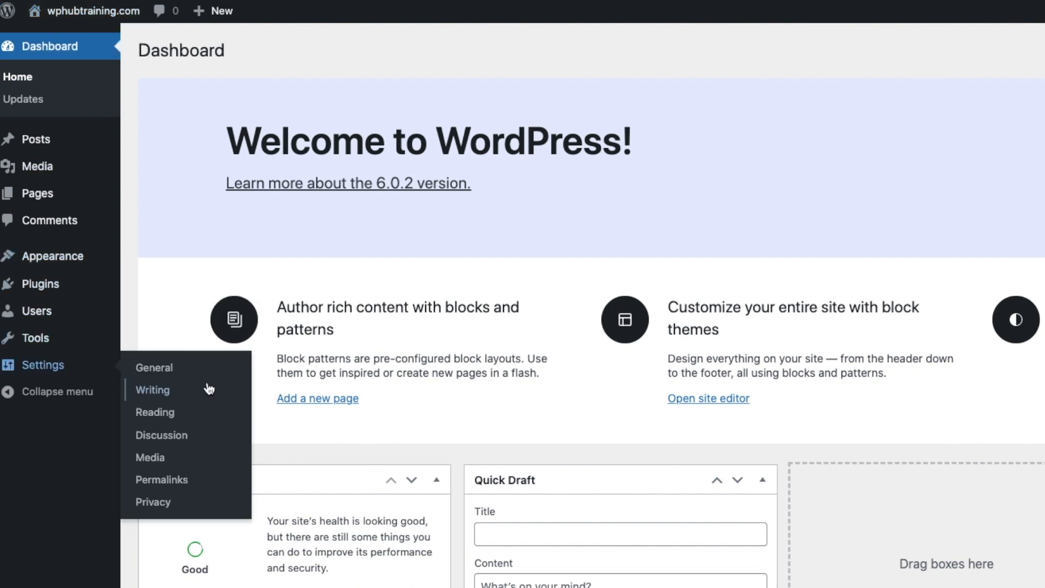
{"action": "left_click", "coordinate": [163, 368]}
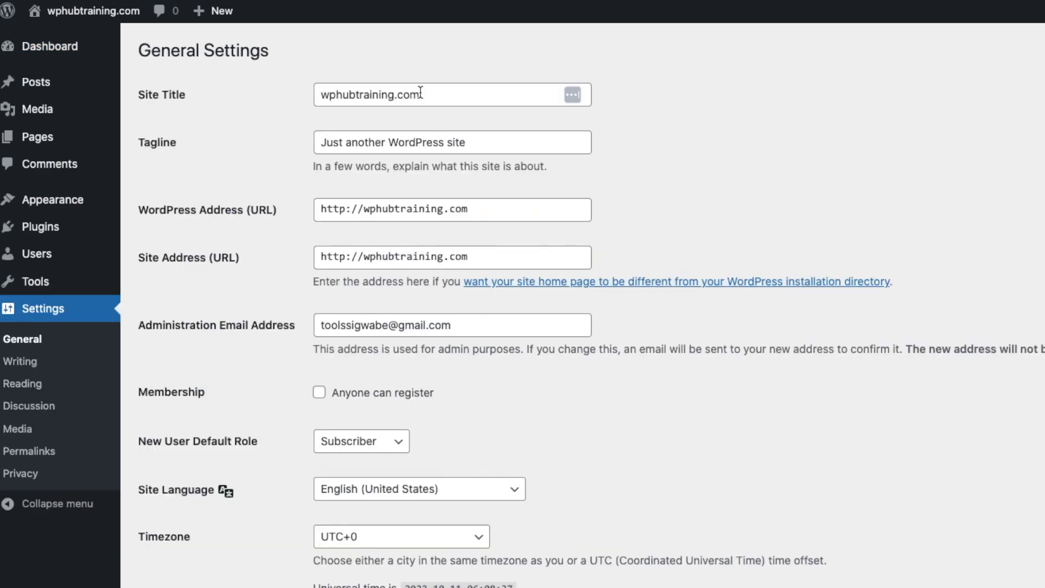
{"action": "left_click_drag", "start_coordinate": [444, 95], "coordinate": [256, 95]}
{"action": "type", "text": "WP"}
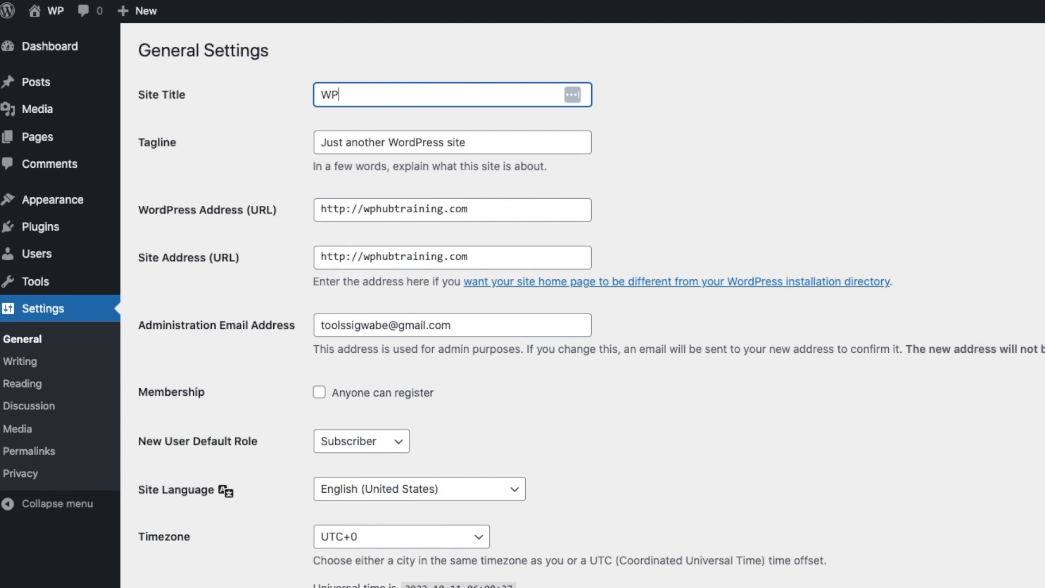
{"action": "type", "text": " Hub T"}
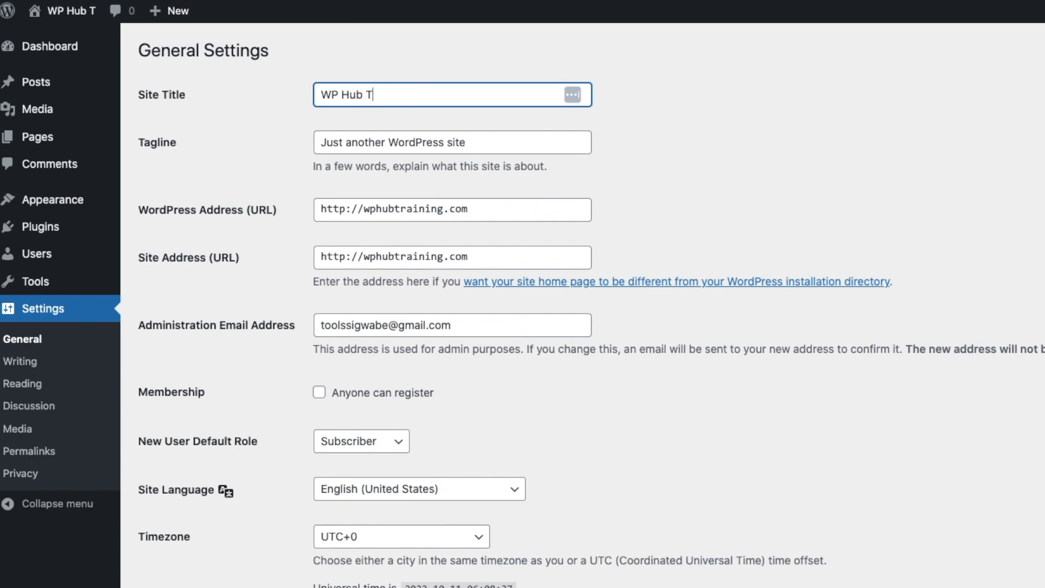
{"action": "type", "text": "raining"}
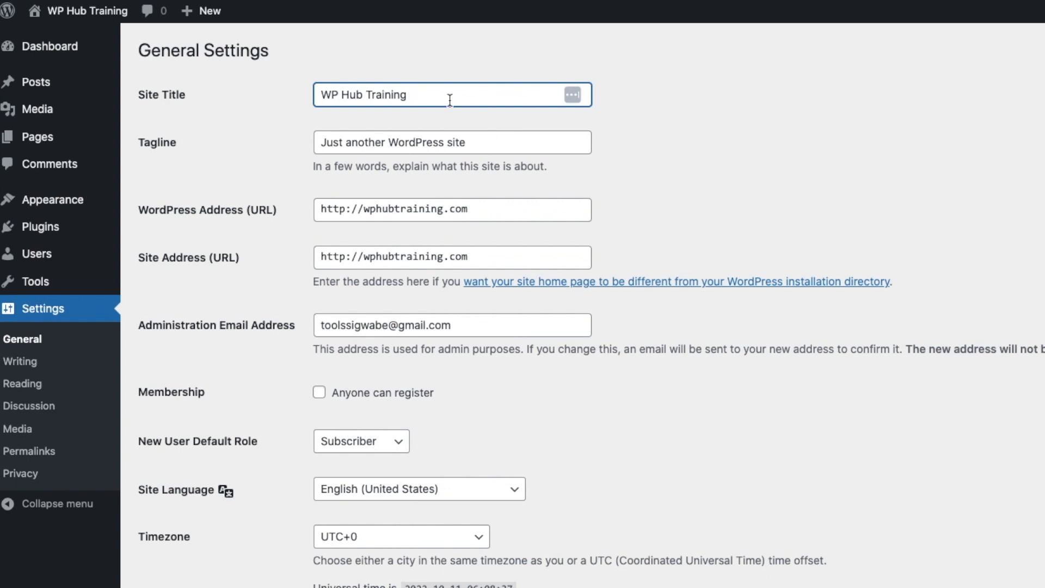
{"action": "left_click_drag", "start_coordinate": [450, 101], "coordinate": [277, 99]}
{"action": "key", "text": "super+c"}
{"action": "left_click_drag", "start_coordinate": [476, 141], "coordinate": [188, 138]}
{"action": "key", "text": "super+v"}
- Set the timezone to UTC+2 and the date format to Y-m-d (2022-10-11)
{"action": "scroll", "coordinate": [819, 137], "scroll_direction": "down", "scroll_amount": 5}
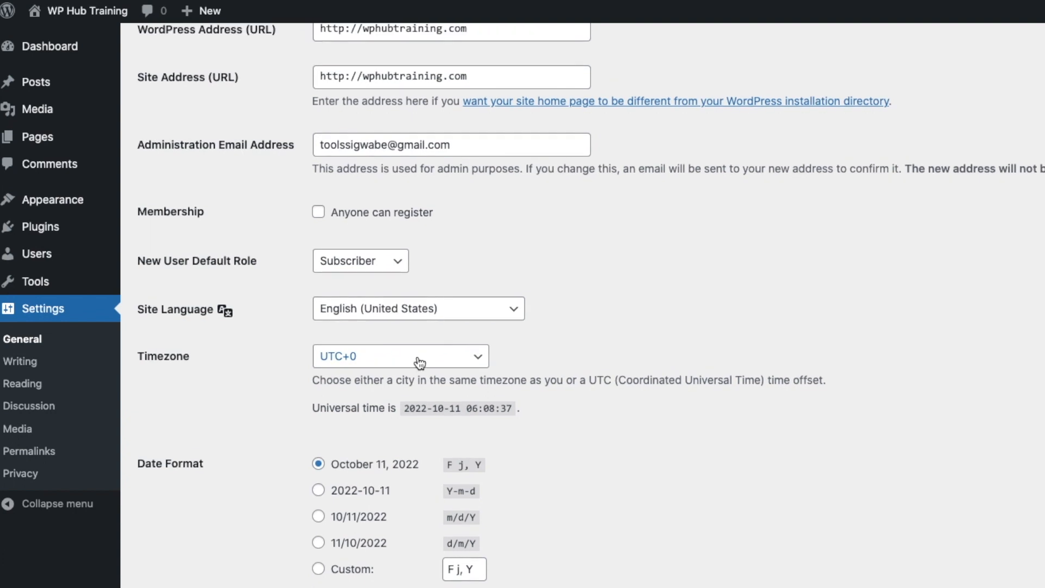
{"action": "left_click", "coordinate": [422, 351]}
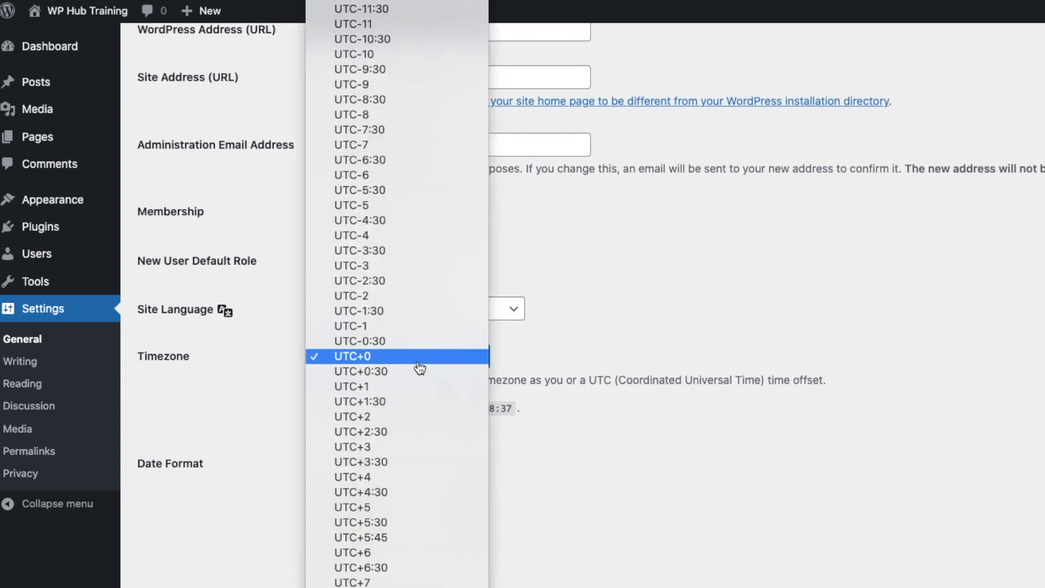
{"action": "left_click", "coordinate": [407, 418]}
{"action": "scroll", "coordinate": [647, 473], "scroll_direction": "down", "scroll_amount": 5}
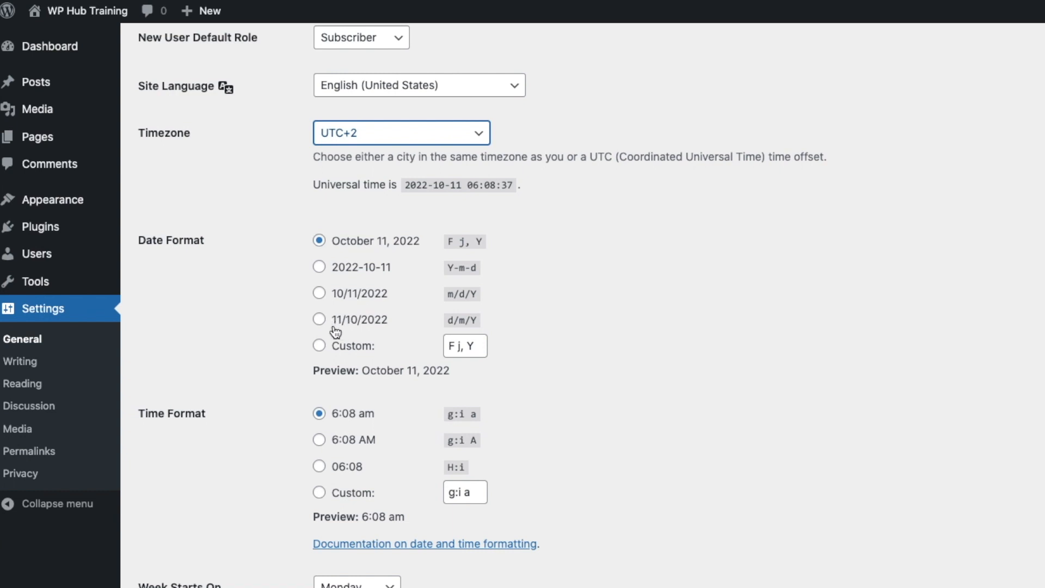
{"action": "left_click", "coordinate": [319, 267]}
- Keep Monday as the week start and save the General settings
{"action": "scroll", "coordinate": [730, 362], "scroll_direction": "down", "scroll_amount": 1}
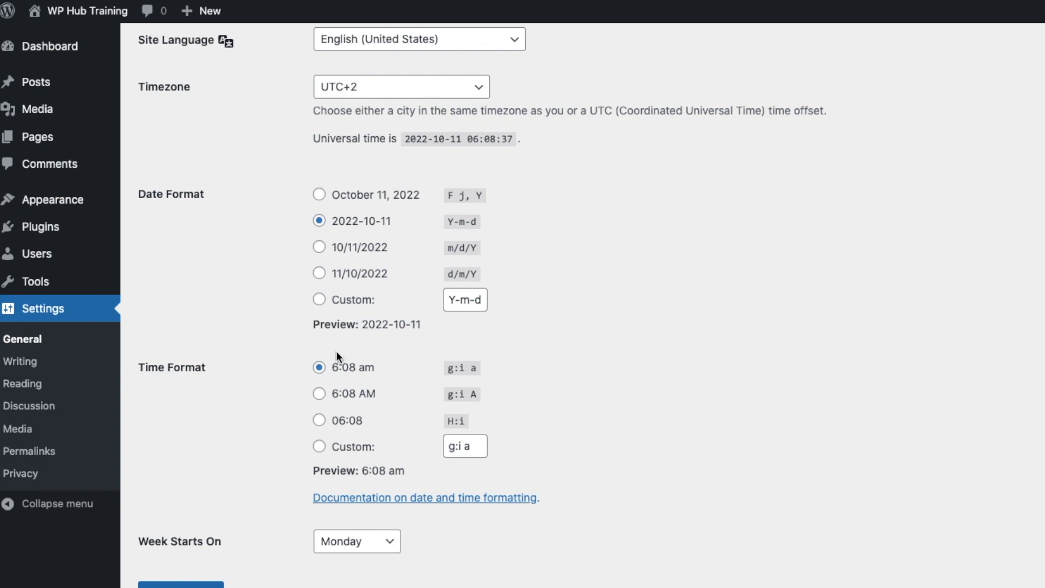
{"action": "scroll", "coordinate": [220, 541], "scroll_direction": "down", "scroll_amount": 2}
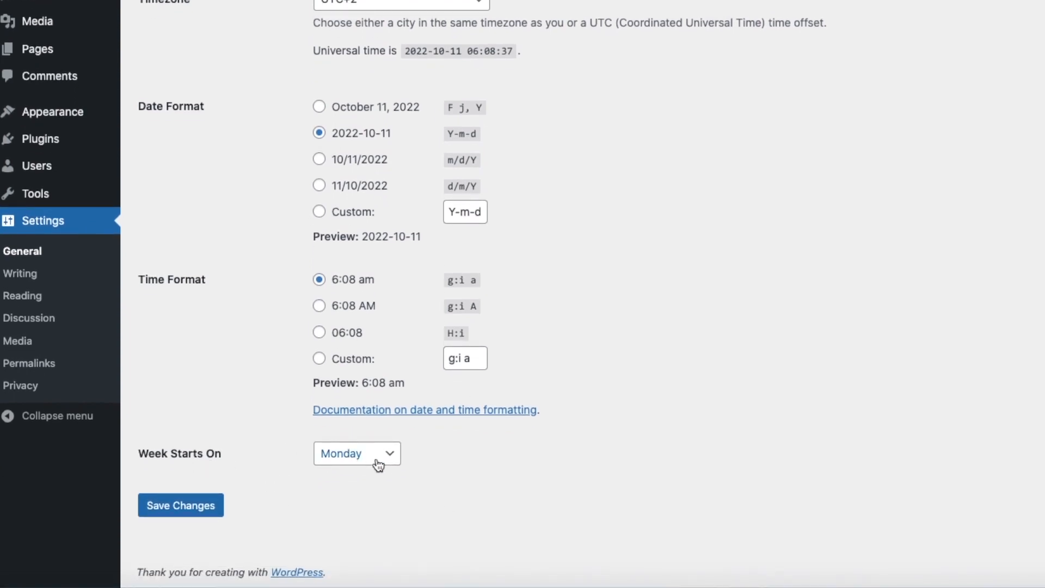
{"action": "left_click", "coordinate": [386, 464]}
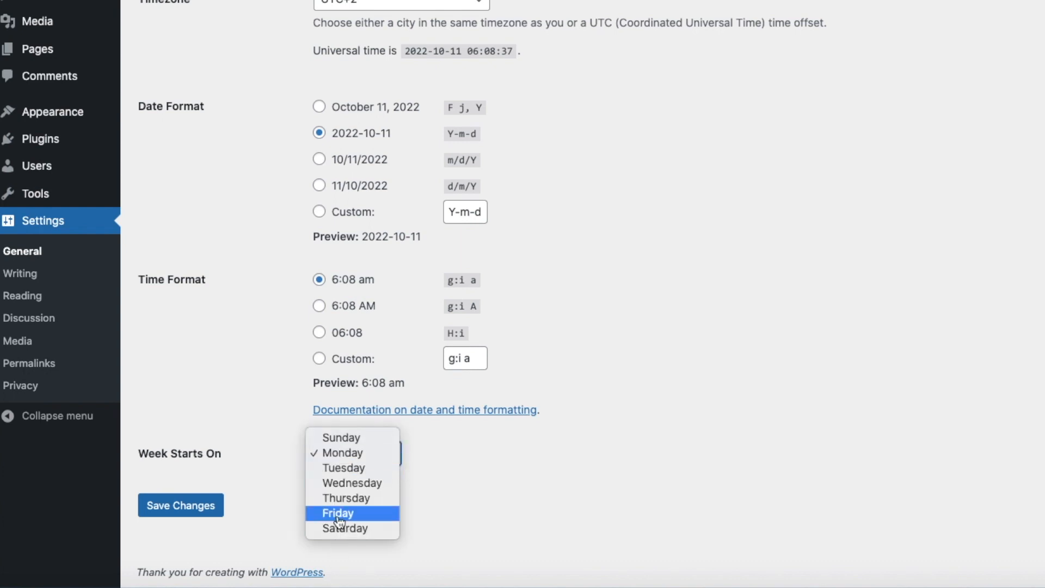
{"action": "left_click", "coordinate": [511, 479]}
{"action": "left_click", "coordinate": [171, 511]}
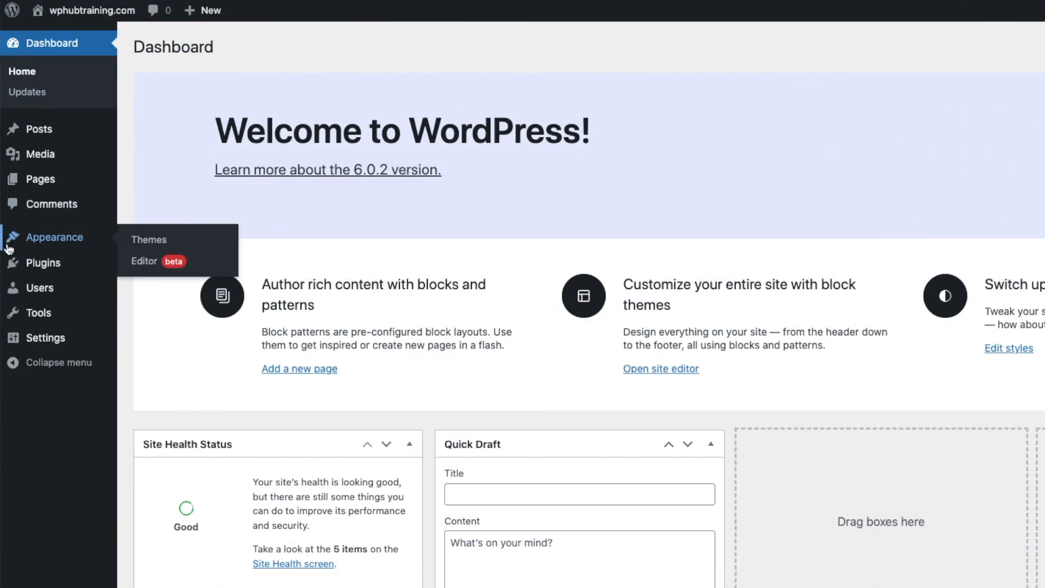
- Go to Settings > Permalinks and highlight the ?p=123 query in the Plain URL example
{"action": "mouse_move", "coordinate": [38, 349]}
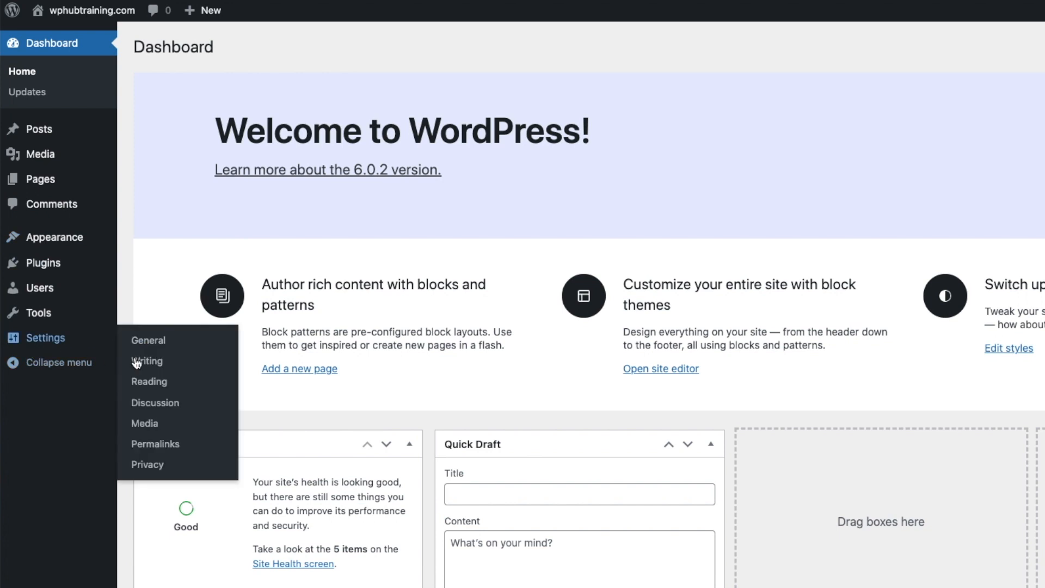
{"action": "left_click", "coordinate": [173, 445]}
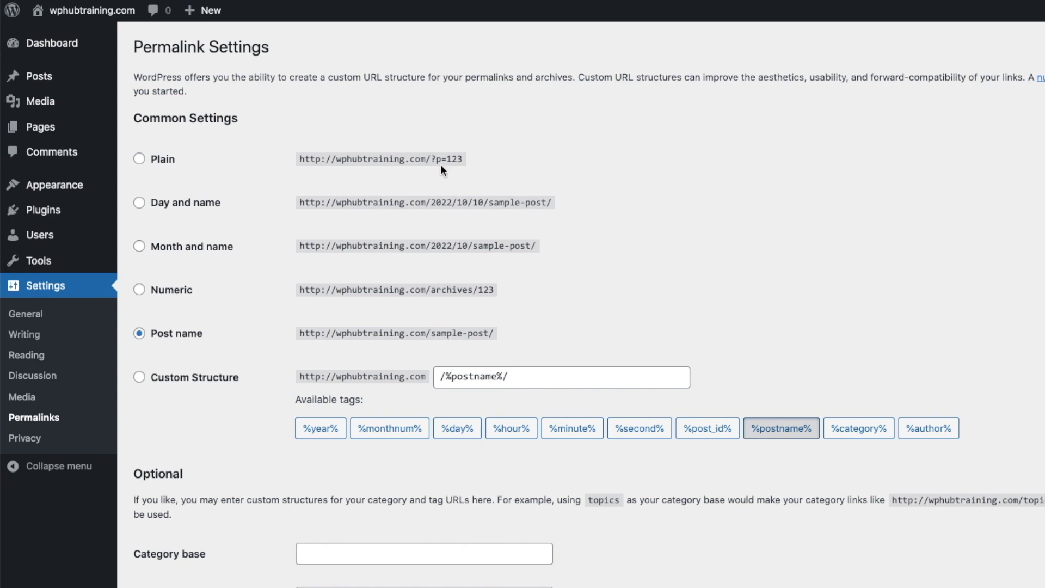
{"action": "left_click_drag", "start_coordinate": [431, 159], "coordinate": [479, 159]}
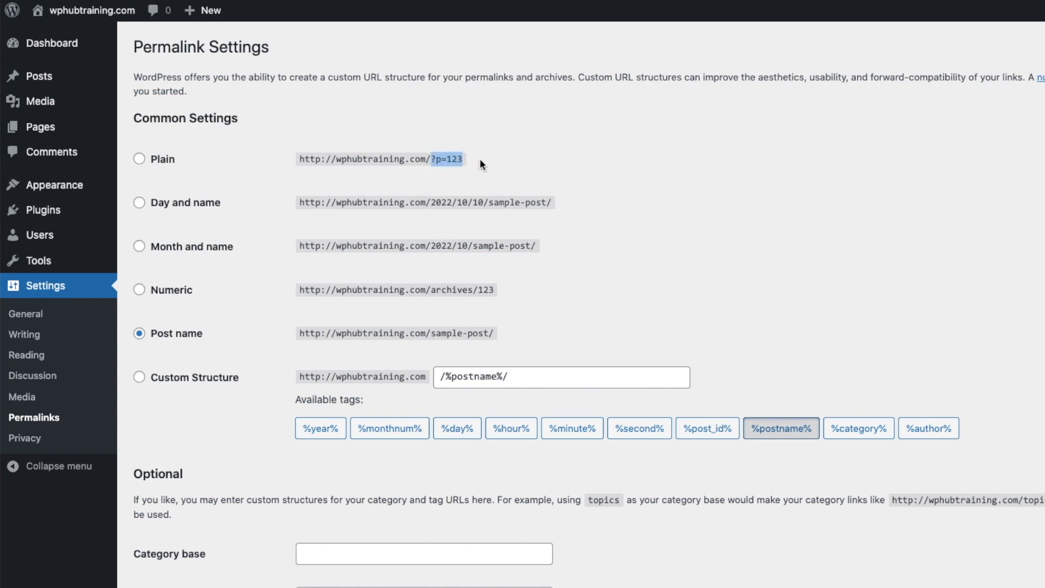
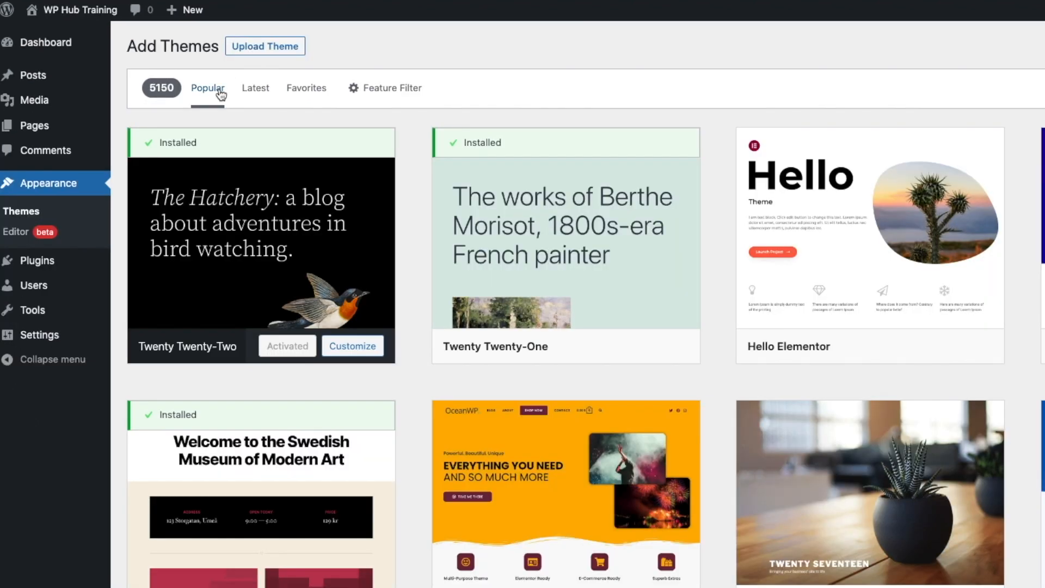
{"action": "scroll", "coordinate": [641, 272], "scroll_direction": "down", "scroll_amount": 10}
{"action": "scroll", "coordinate": [642, 277], "scroll_direction": "down", "scroll_amount": 12}
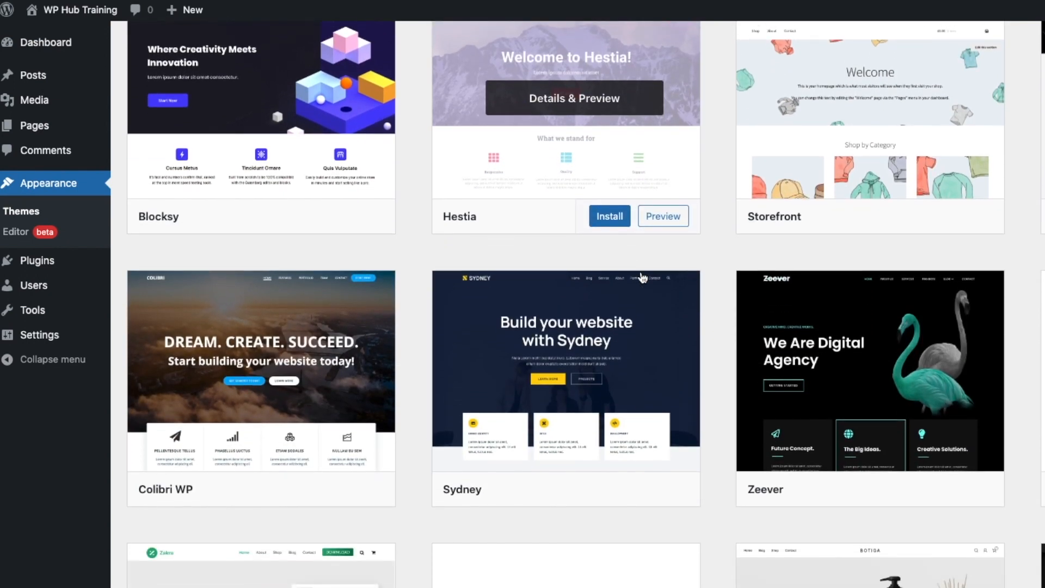
{"action": "scroll", "coordinate": [643, 277], "scroll_direction": "up", "scroll_amount": 20}
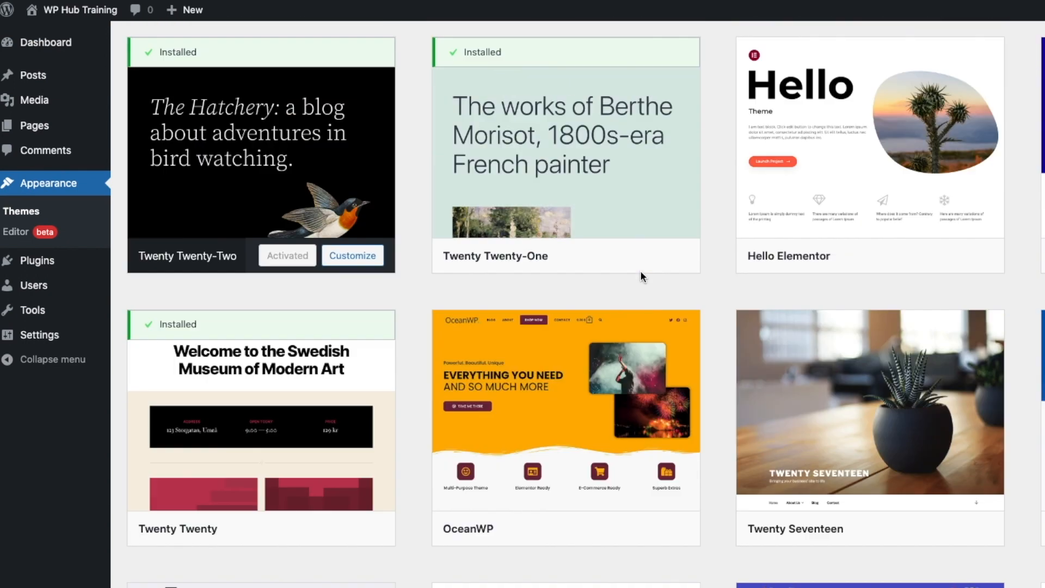
{"action": "scroll", "coordinate": [640, 276], "scroll_direction": "up", "scroll_amount": 2}
{"action": "left_click", "coordinate": [250, 90]}
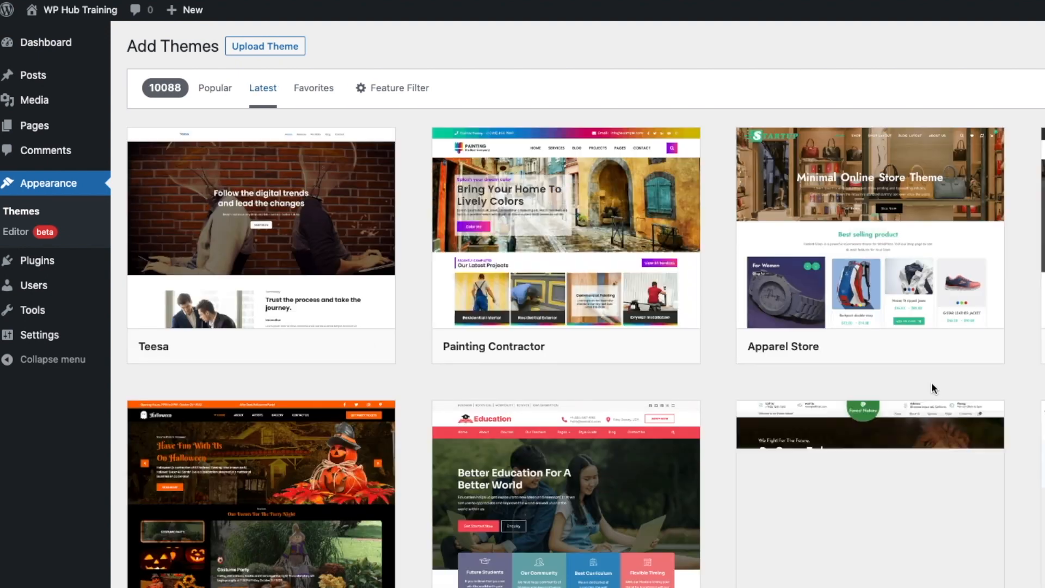
{"action": "scroll", "coordinate": [933, 386], "scroll_direction": "down", "scroll_amount": 14}
{"action": "scroll", "coordinate": [932, 388], "scroll_direction": "up", "scroll_amount": 18}
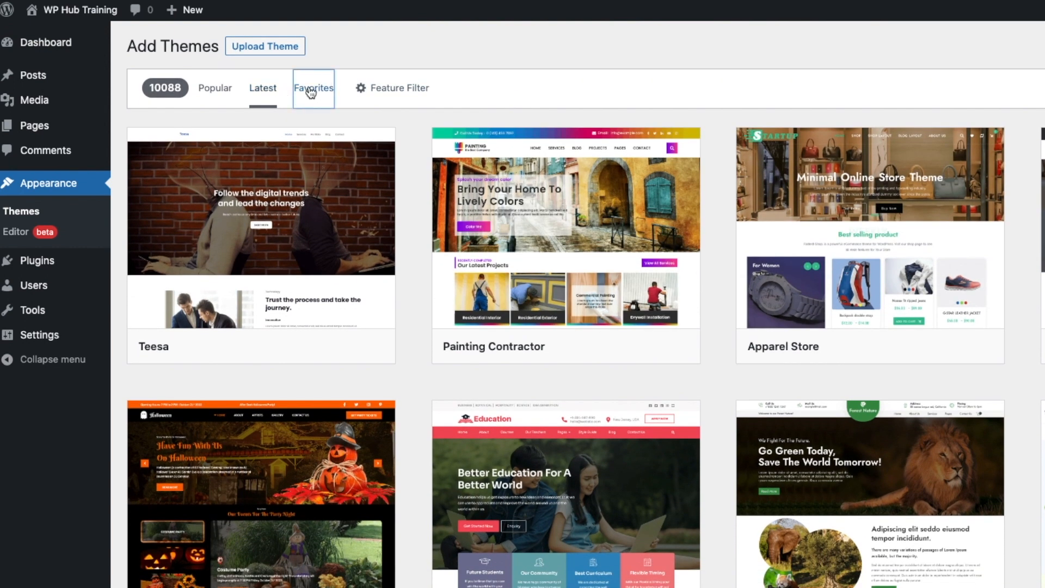
{"action": "left_click", "coordinate": [310, 91]}
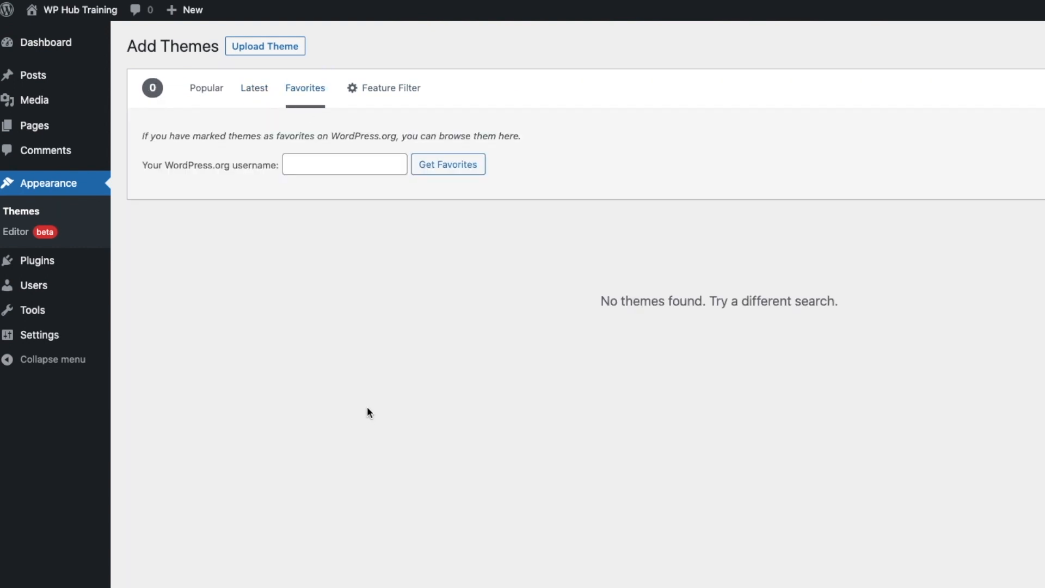
{"action": "left_click", "coordinate": [207, 89]}
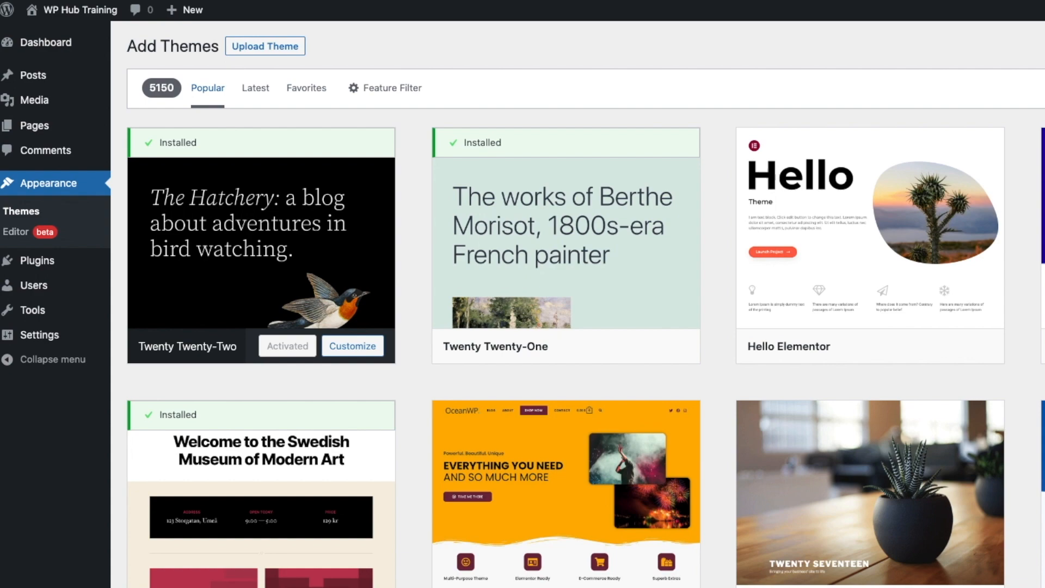
{"action": "scroll", "coordinate": [585, 304], "scroll_direction": "down", "scroll_amount": 20}
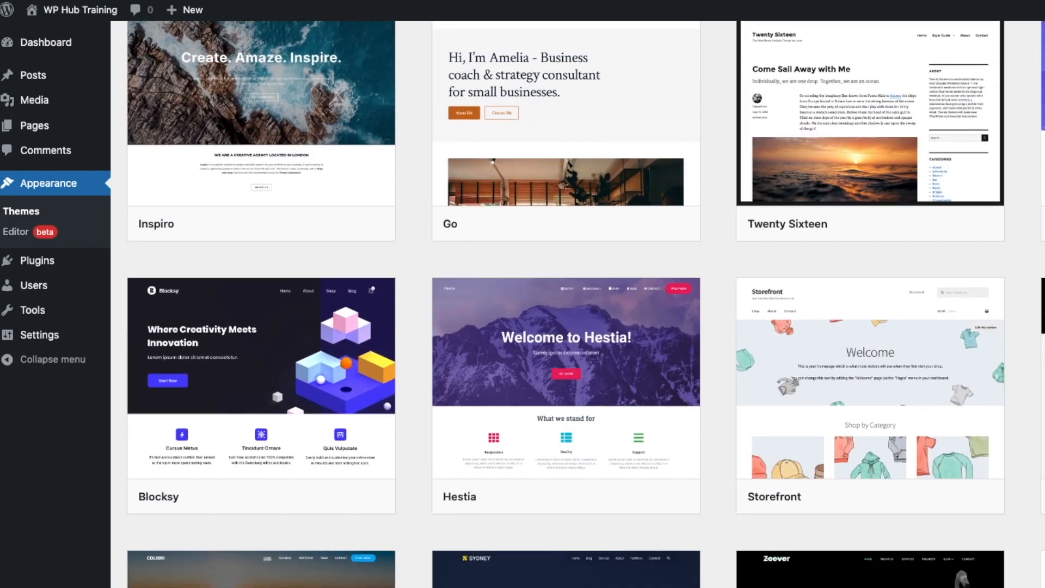
{"action": "scroll", "coordinate": [585, 304], "scroll_direction": "down", "scroll_amount": 10}
{"action": "scroll", "coordinate": [585, 303], "scroll_direction": "up", "scroll_amount": 20}
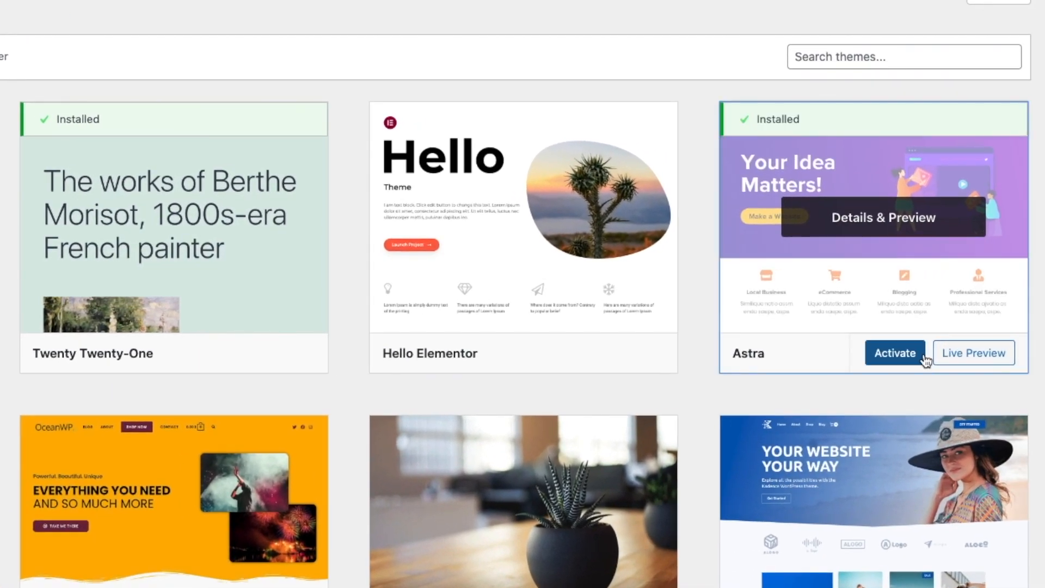
- Activate the Astra theme from its theme card
{"action": "left_click", "coordinate": [892, 353]}
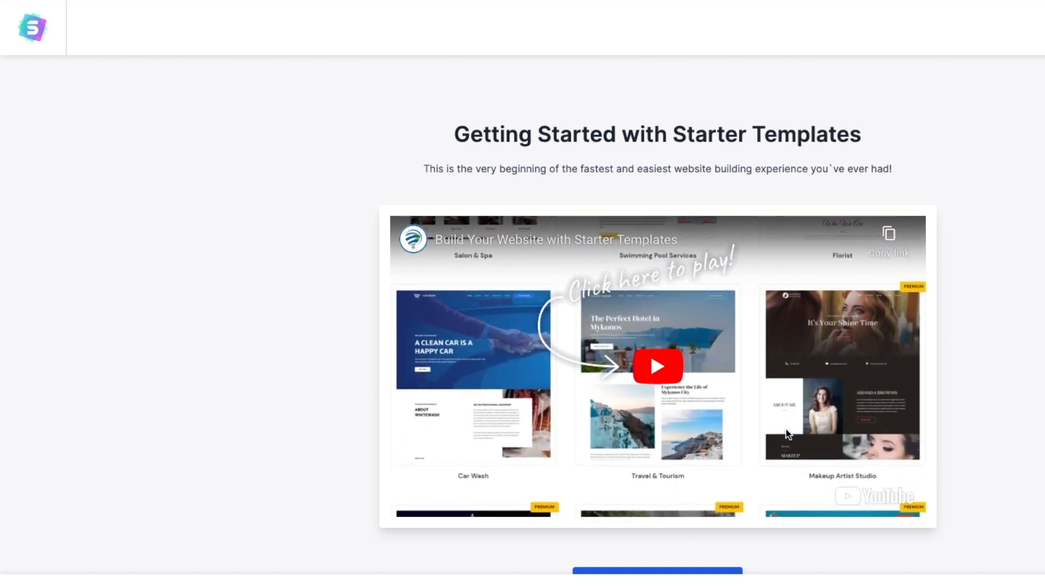
- Start building the website from a template with Elementor as the page builder
{"action": "scroll", "coordinate": [760, 555], "scroll_direction": "down", "scroll_amount": 1}
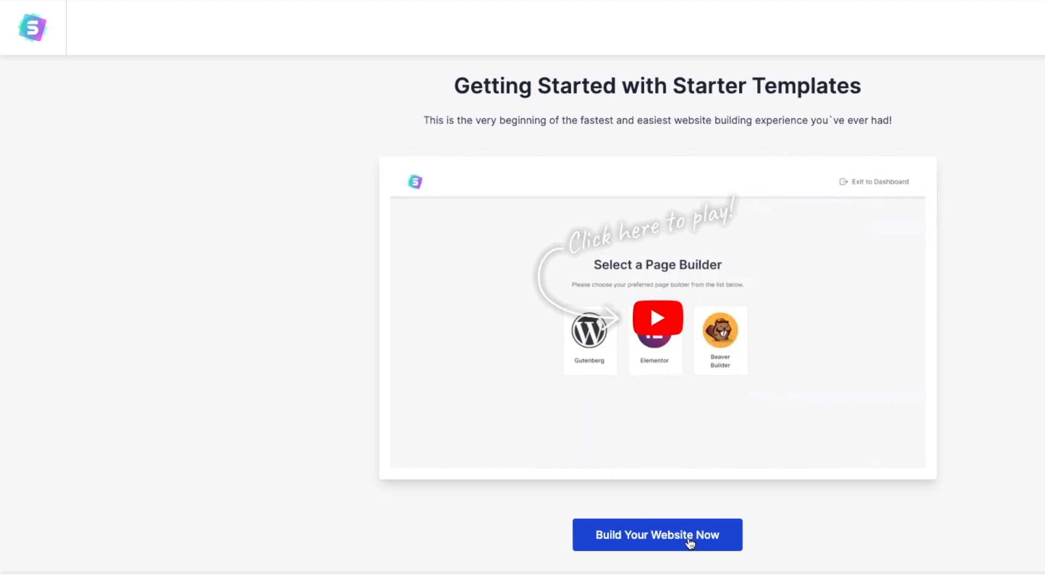
{"action": "left_click", "coordinate": [691, 544]}
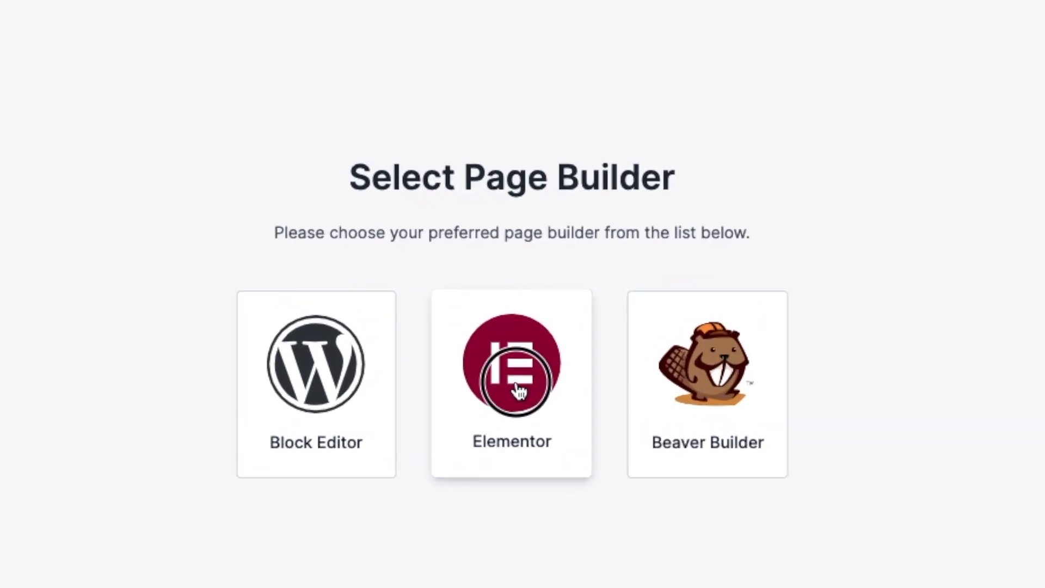
{"action": "left_click", "coordinate": [517, 389]}
- Scroll through the template library and open the Love Nature template
{"action": "scroll", "coordinate": [662, 347], "scroll_direction": "down", "scroll_amount": 6}
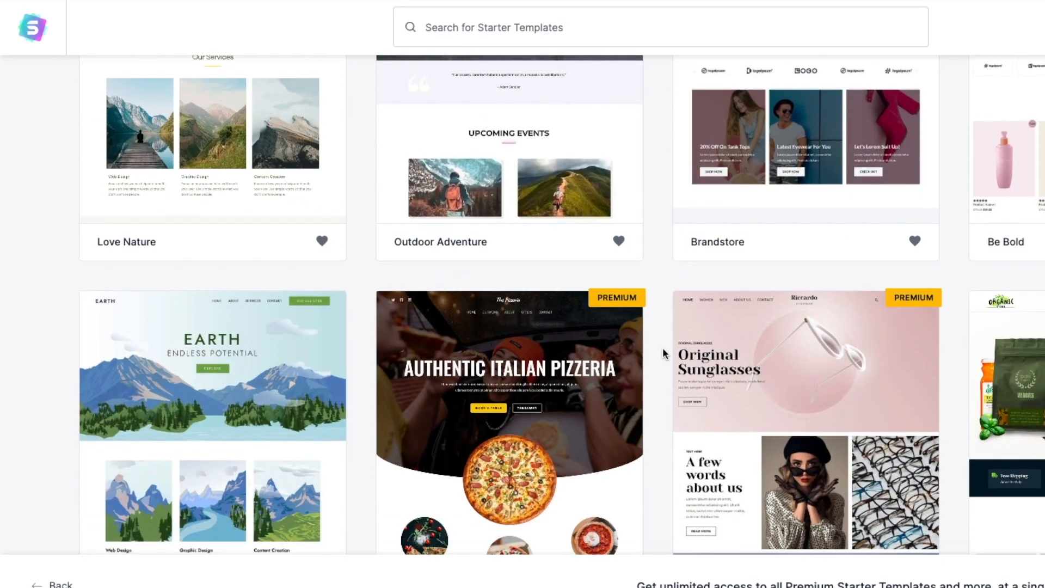
{"action": "scroll", "coordinate": [662, 353], "scroll_direction": "down", "scroll_amount": 8}
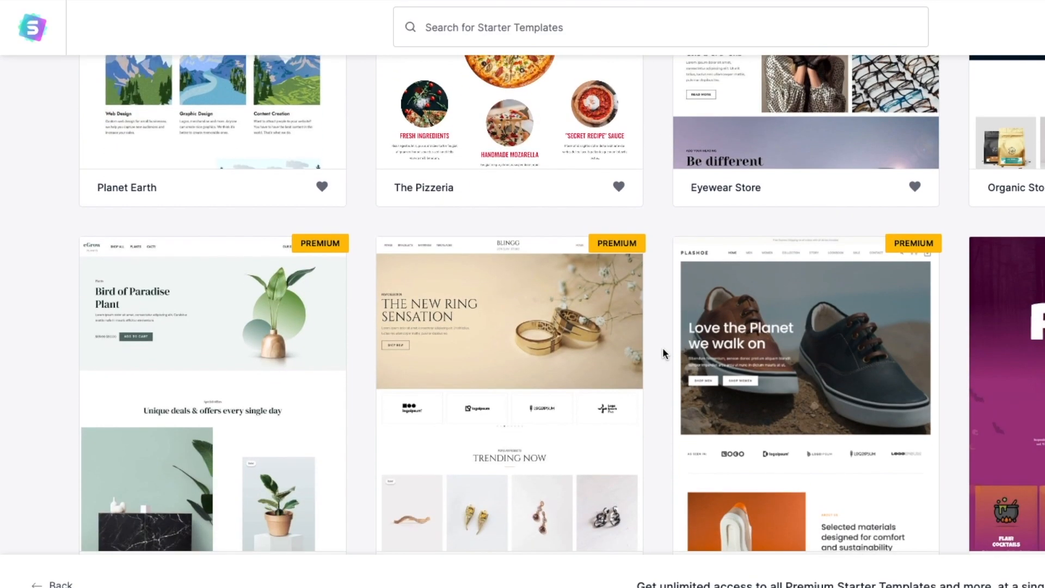
{"action": "scroll", "coordinate": [663, 353], "scroll_direction": "down", "scroll_amount": 7}
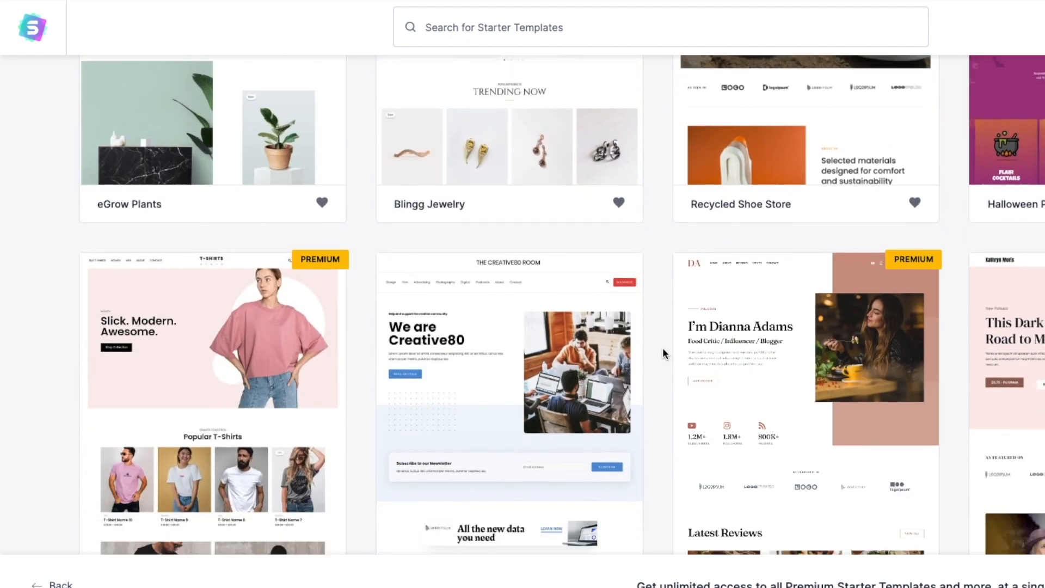
{"action": "scroll", "coordinate": [663, 351], "scroll_direction": "down", "scroll_amount": 8}
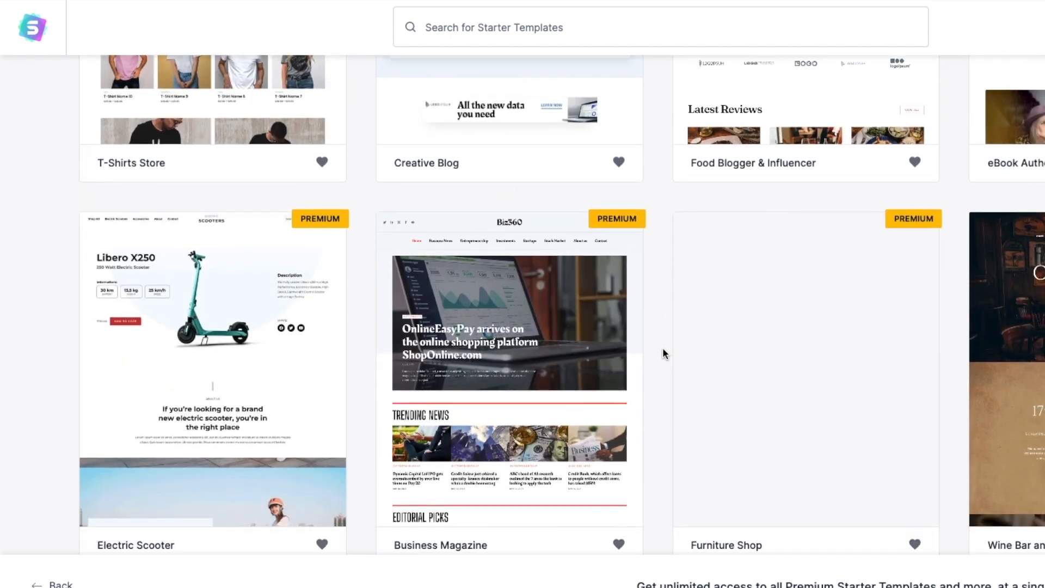
{"action": "scroll", "coordinate": [663, 354], "scroll_direction": "down", "scroll_amount": 9}
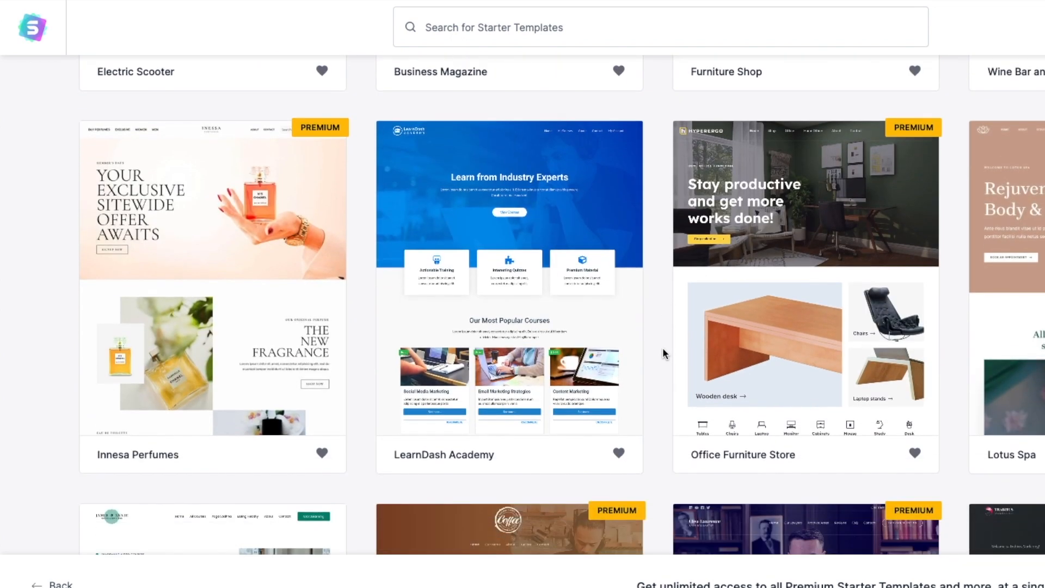
{"action": "scroll", "coordinate": [663, 354], "scroll_direction": "down", "scroll_amount": 9}
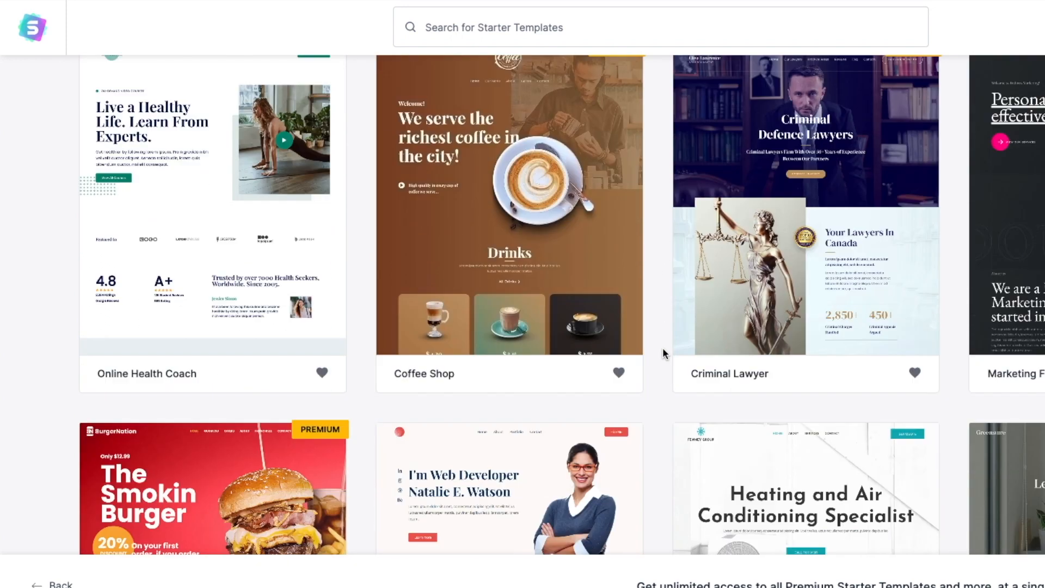
{"action": "scroll", "coordinate": [662, 351], "scroll_direction": "down", "scroll_amount": 8}
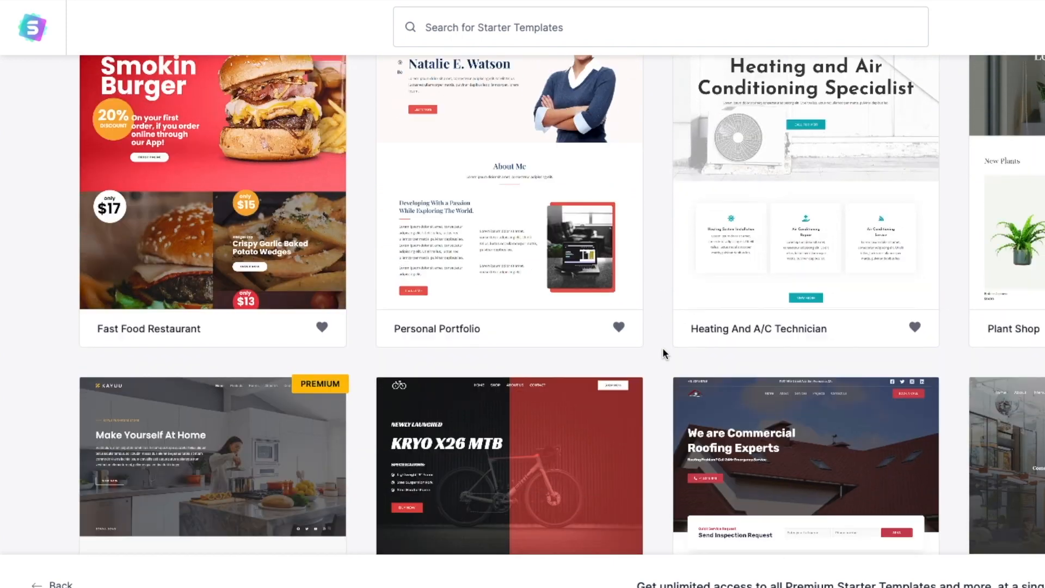
{"action": "scroll", "coordinate": [661, 353], "scroll_direction": "down", "scroll_amount": 3}
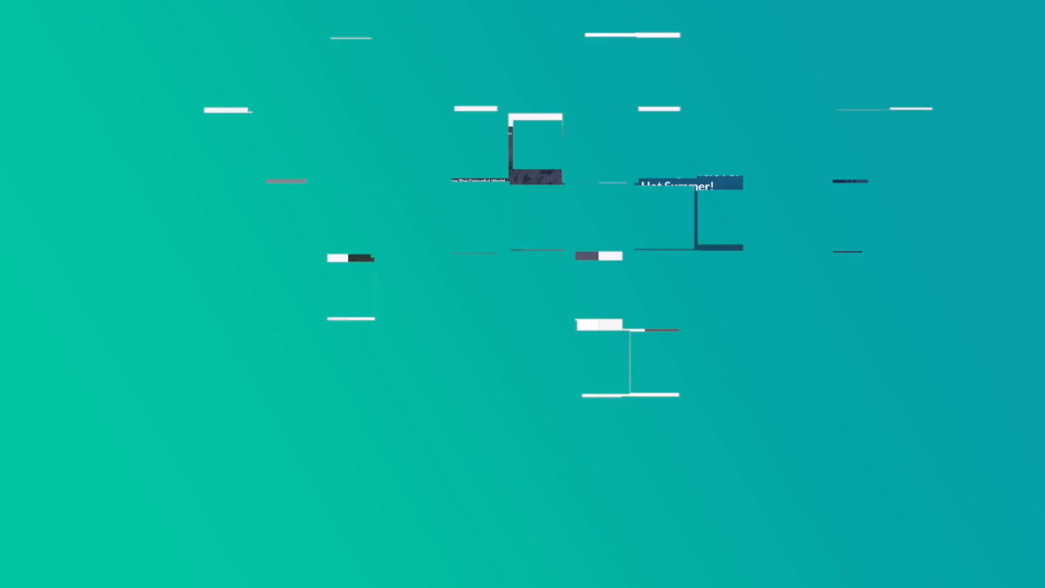
{"action": "left_click", "coordinate": [285, 249]}
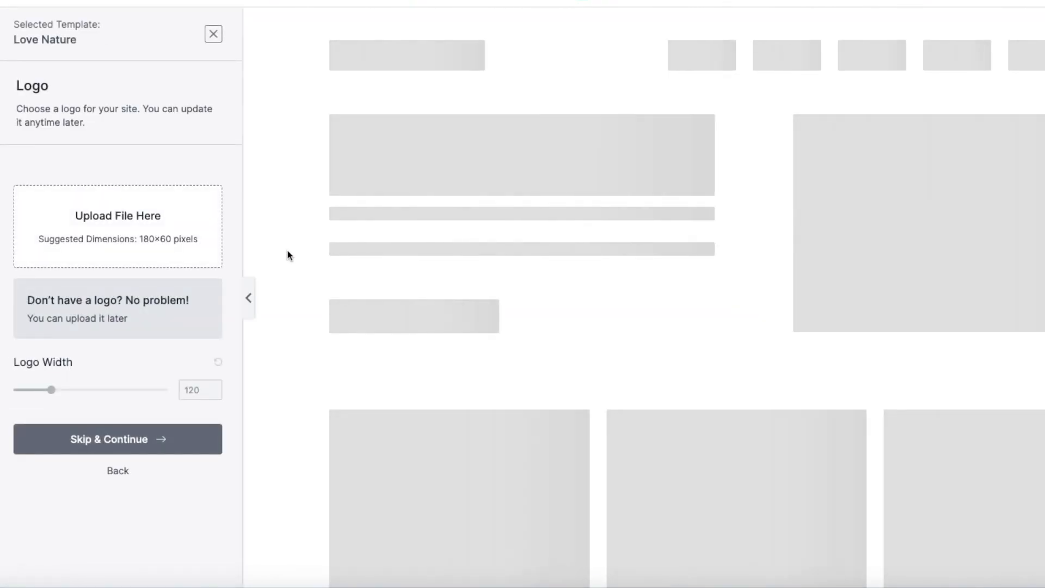
- Scroll further down the library and open the Outdoor Adventure template
{"action": "scroll", "coordinate": [597, 264], "scroll_direction": "down", "scroll_amount": 4}
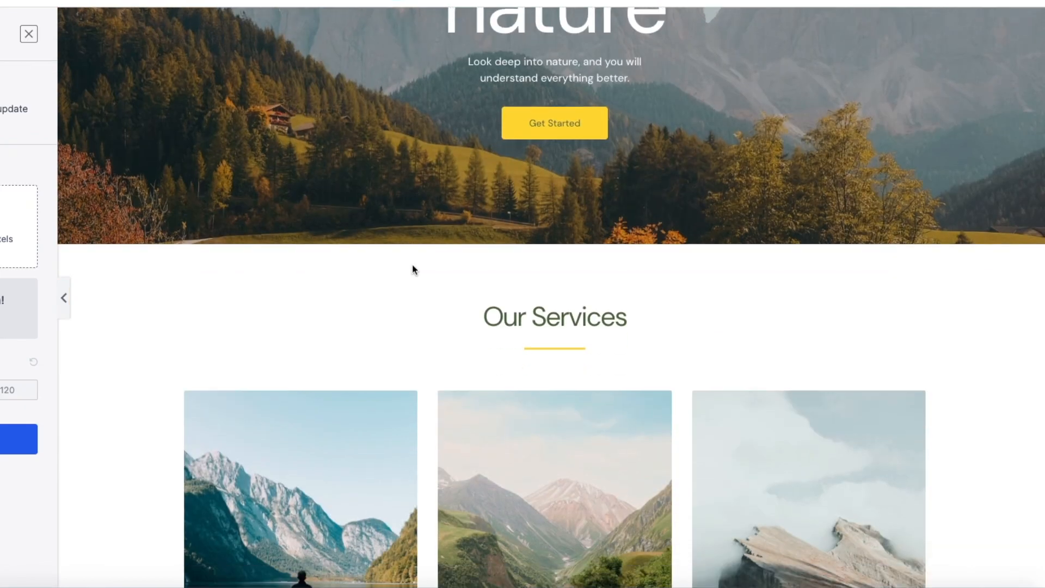
{"action": "scroll", "coordinate": [413, 266], "scroll_direction": "down", "scroll_amount": 6}
{"action": "scroll", "coordinate": [413, 269], "scroll_direction": "down", "scroll_amount": 4}
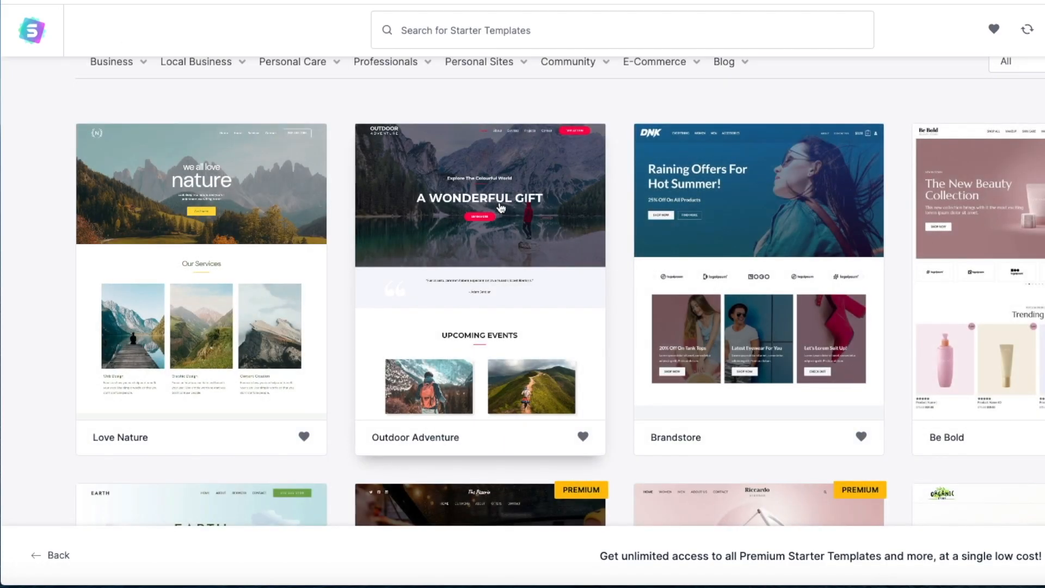
{"action": "left_click", "coordinate": [558, 267]}
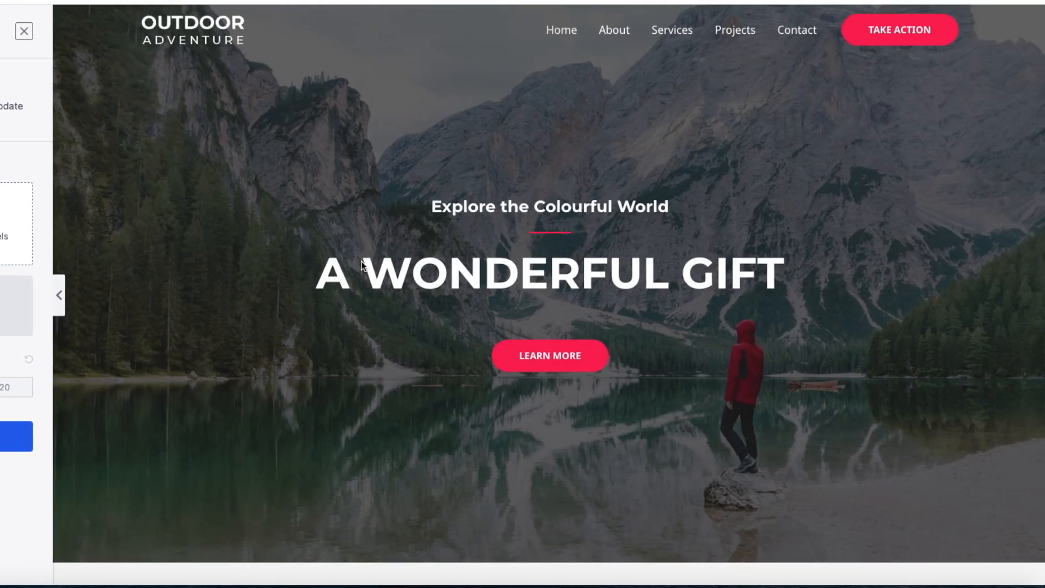
- Open a full preview of the Brandstore template and scroll through the design
{"action": "scroll", "coordinate": [361, 261], "scroll_direction": "down", "scroll_amount": 10}
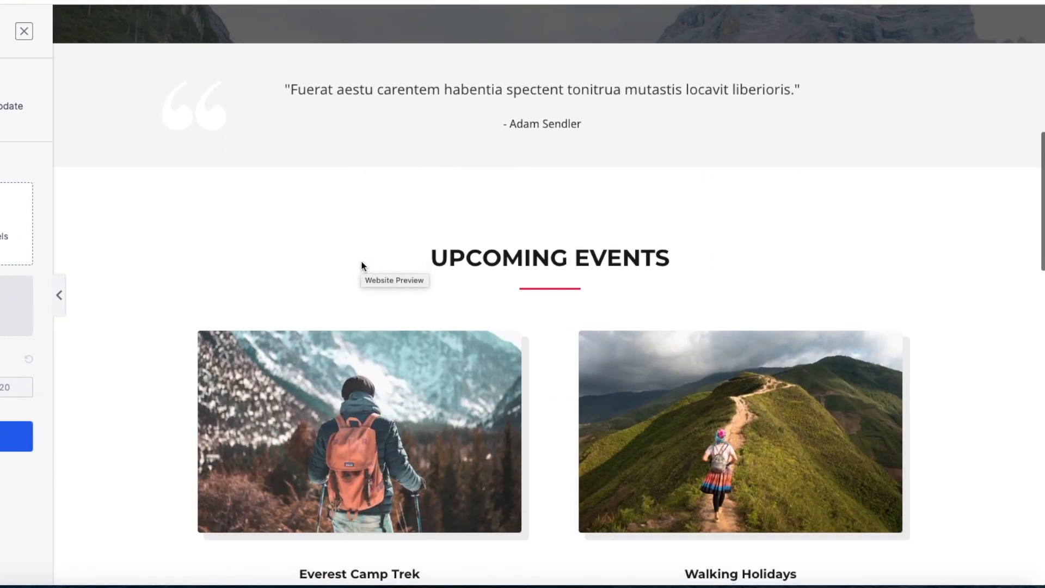
{"action": "scroll", "coordinate": [362, 265], "scroll_direction": "down", "scroll_amount": 10}
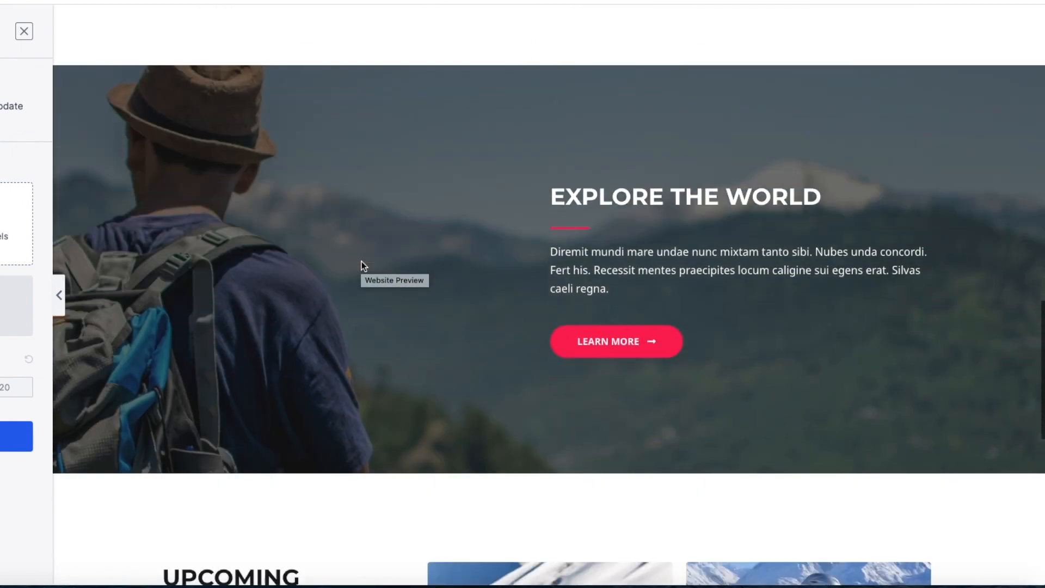
{"action": "scroll", "coordinate": [363, 265], "scroll_direction": "down", "scroll_amount": 5}
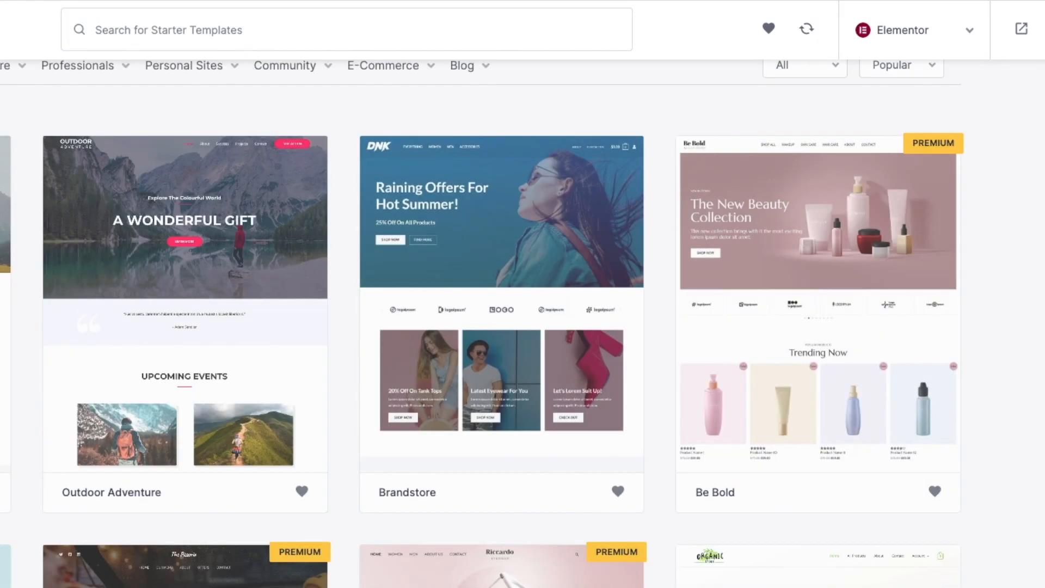
{"action": "left_click", "coordinate": [549, 234]}
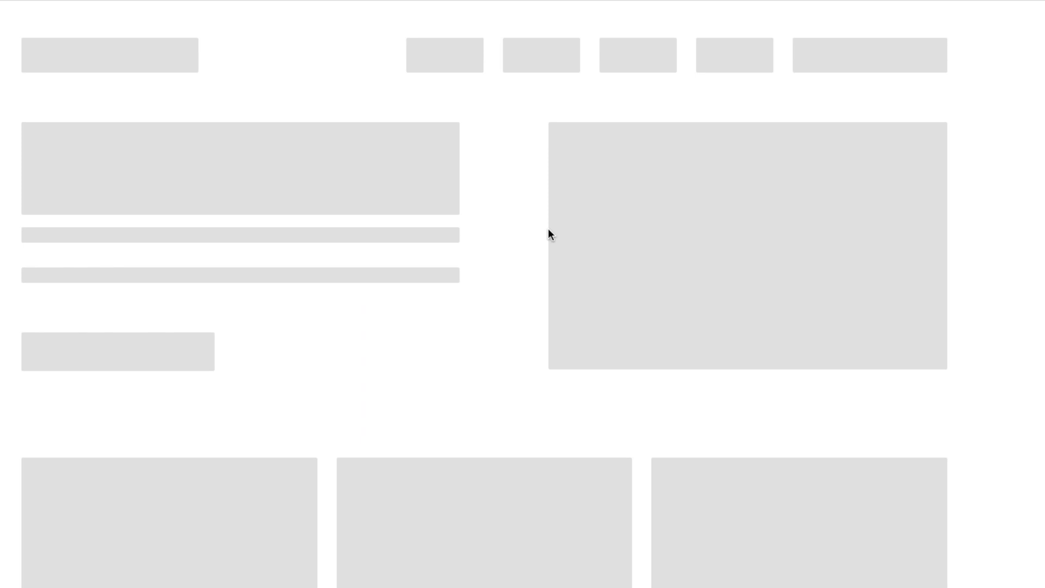
{"action": "scroll", "coordinate": [551, 322], "scroll_direction": "down", "scroll_amount": 5}
{"action": "scroll", "coordinate": [551, 322], "scroll_direction": "down", "scroll_amount": 8}
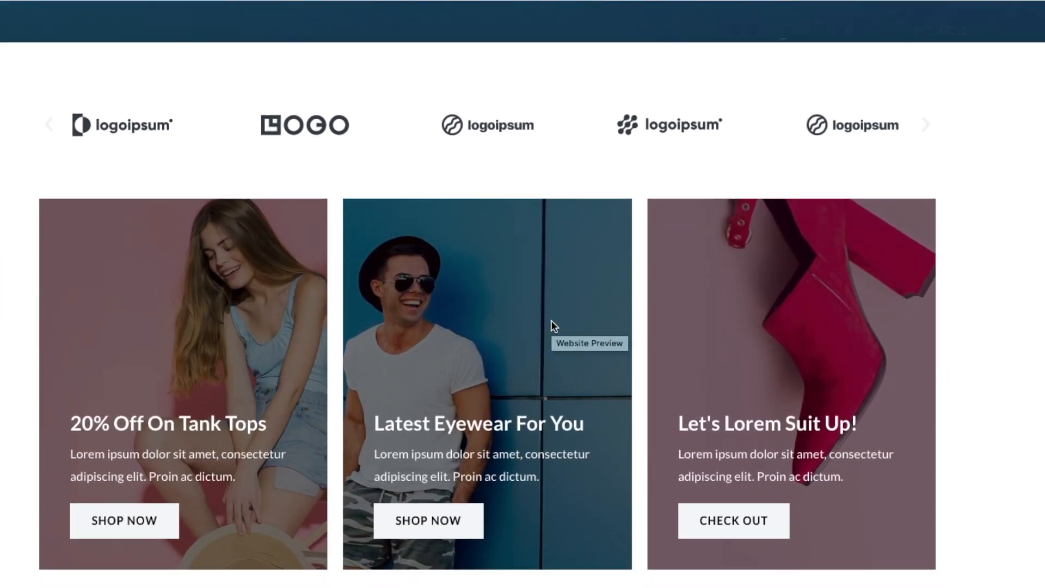
{"action": "scroll", "coordinate": [551, 323], "scroll_direction": "down", "scroll_amount": 3}
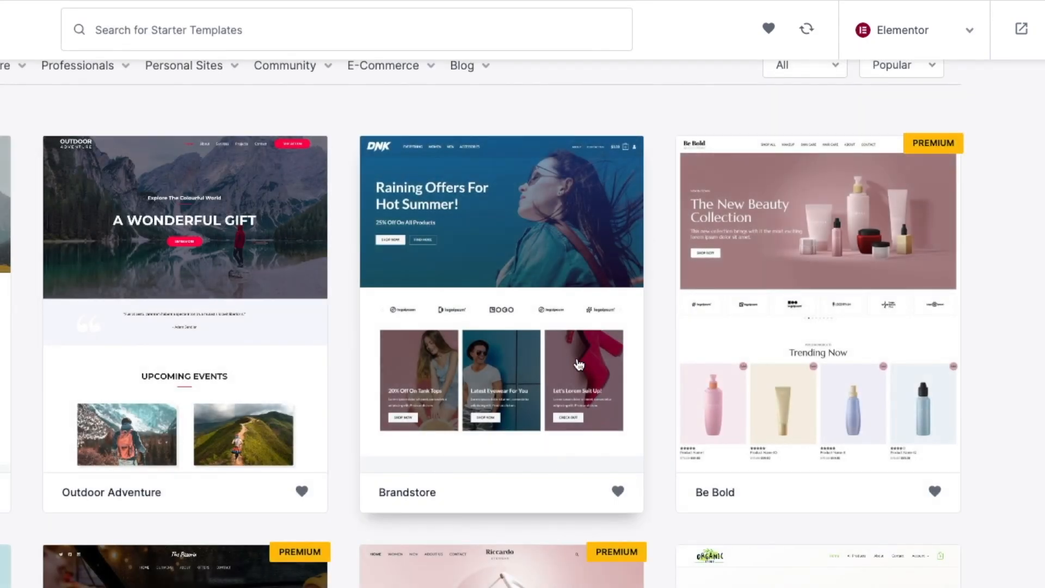
{"action": "scroll", "coordinate": [606, 374], "scroll_direction": "down", "scroll_amount": 7}
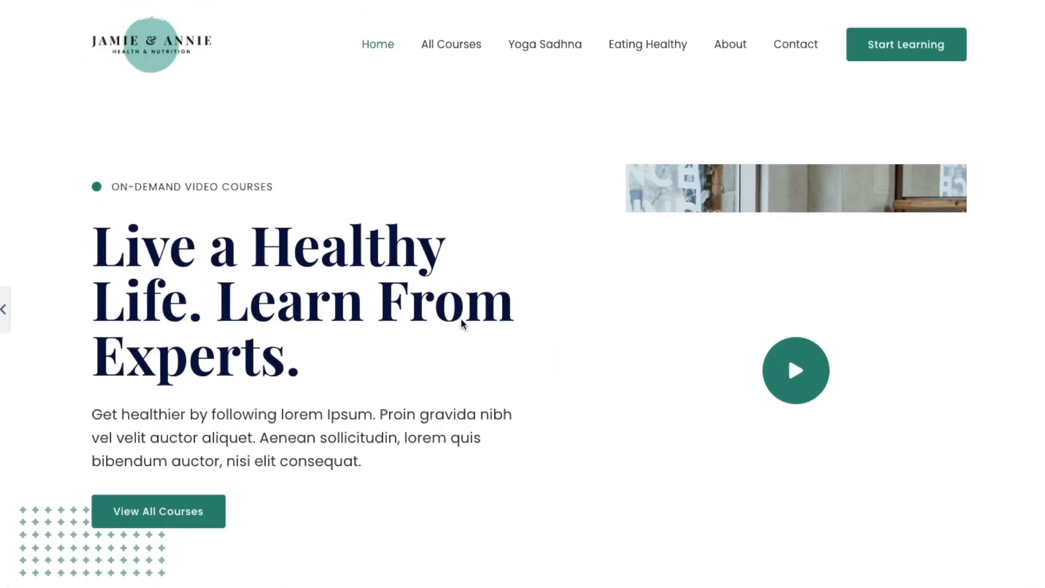
{"action": "scroll", "coordinate": [520, 319], "scroll_direction": "down", "scroll_amount": 1}
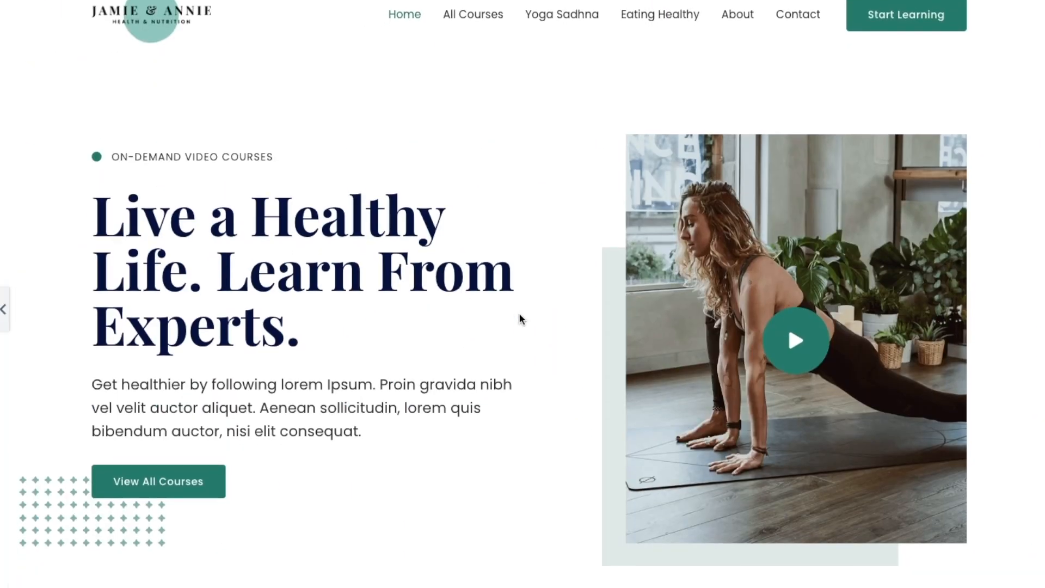
{"action": "scroll", "coordinate": [520, 320], "scroll_direction": "down", "scroll_amount": 10}
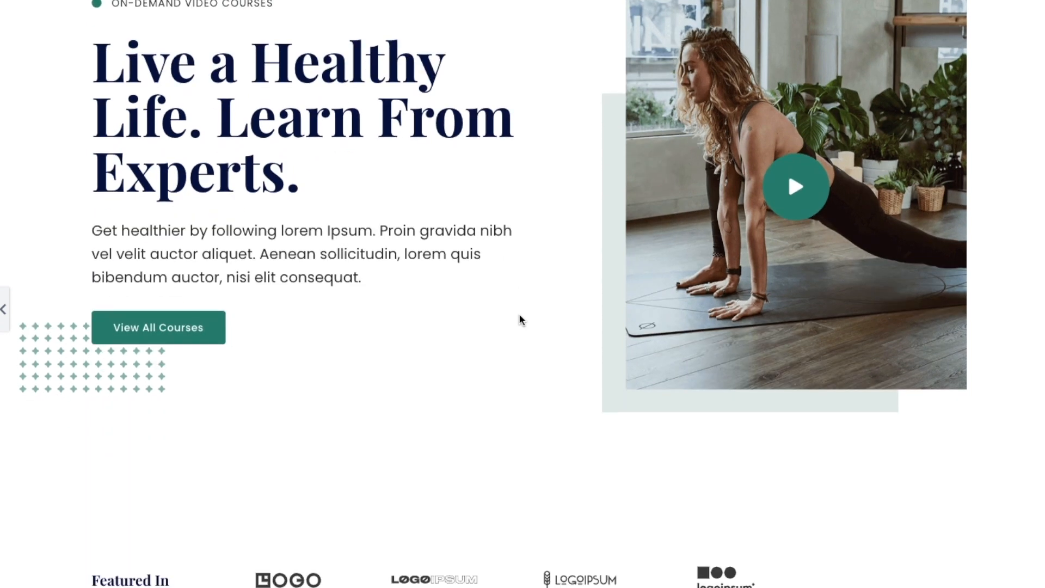
{"action": "scroll", "coordinate": [520, 319], "scroll_direction": "down", "scroll_amount": 11}
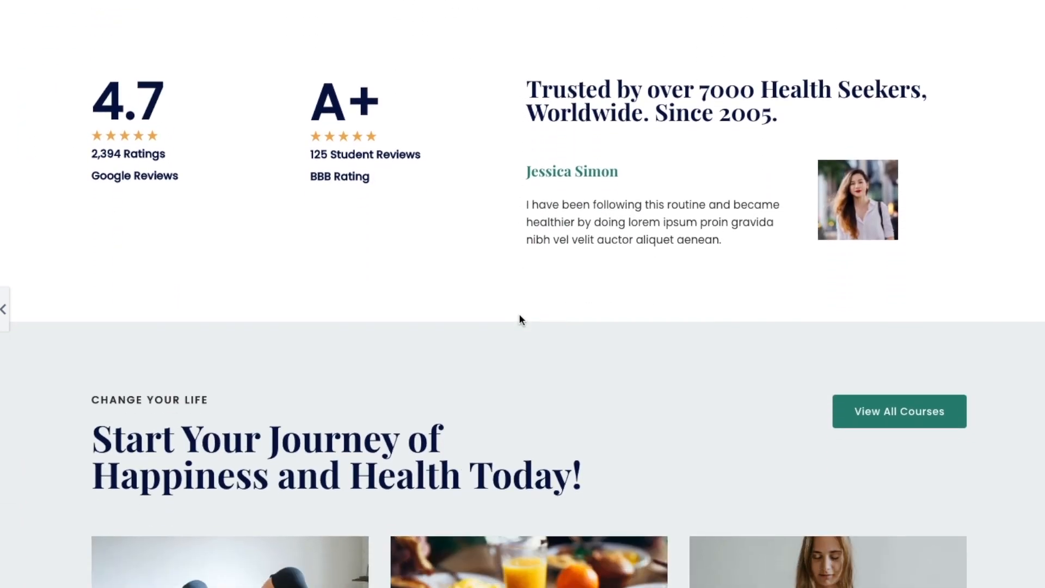
{"action": "scroll", "coordinate": [520, 319], "scroll_direction": "down", "scroll_amount": 7}
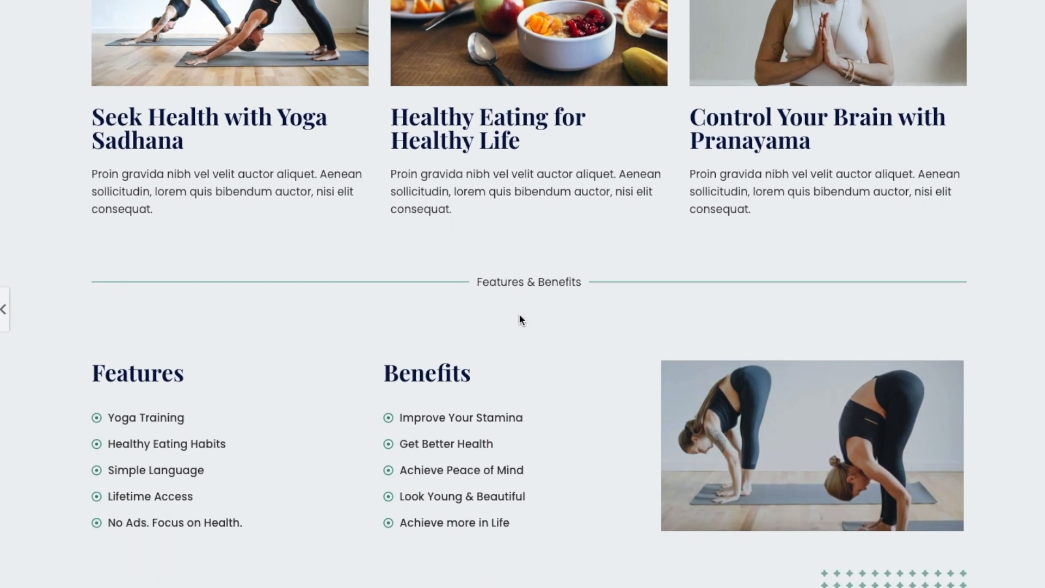
{"action": "scroll", "coordinate": [519, 320], "scroll_direction": "down", "scroll_amount": 10}
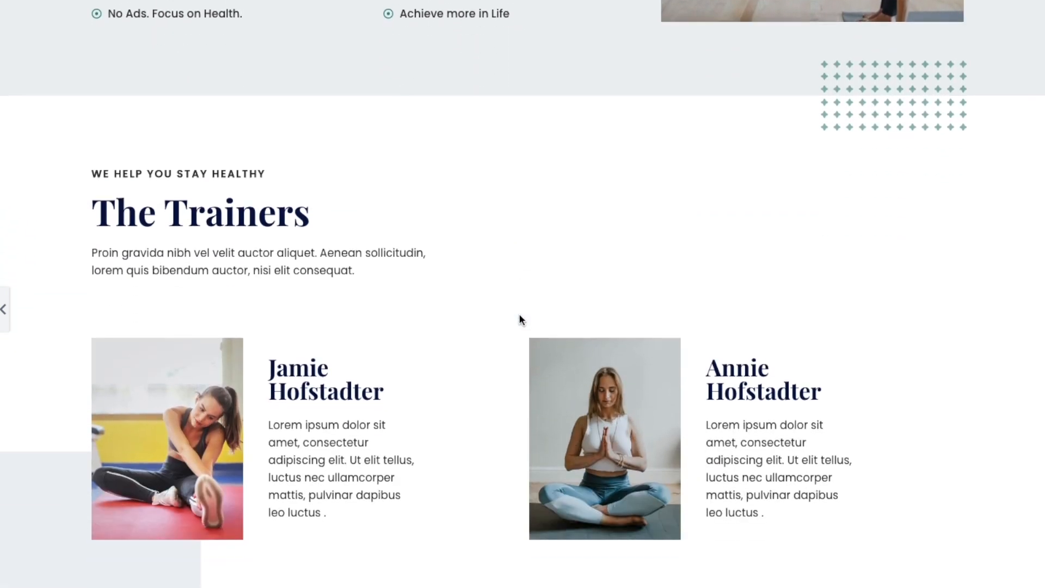
{"action": "scroll", "coordinate": [519, 319], "scroll_direction": "down", "scroll_amount": 8}
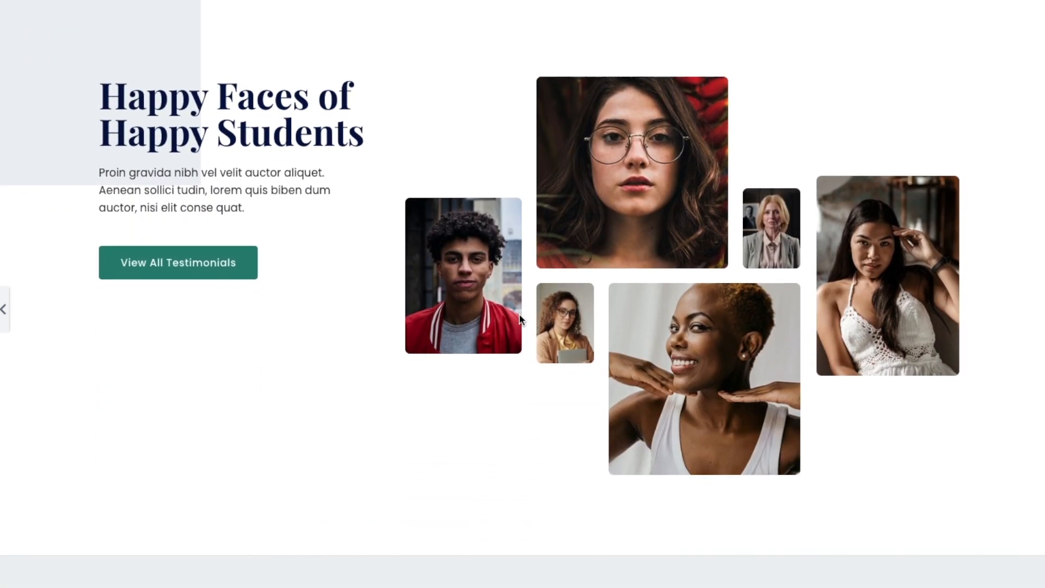
{"action": "scroll", "coordinate": [519, 319], "scroll_direction": "up", "scroll_amount": 20}
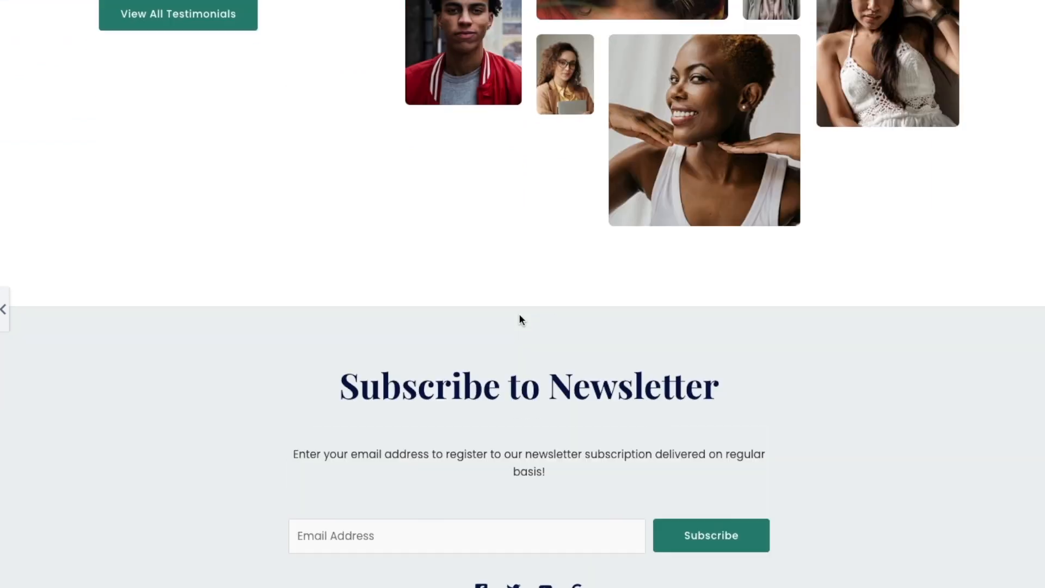
{"action": "scroll", "coordinate": [520, 320], "scroll_direction": "up", "scroll_amount": 15}
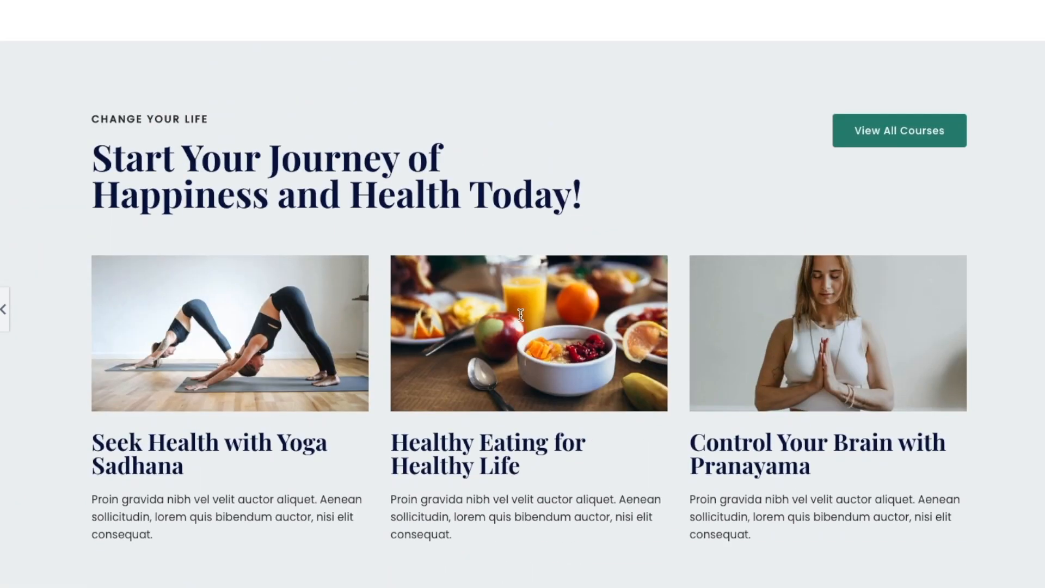
{"action": "scroll", "coordinate": [520, 315], "scroll_direction": "up", "scroll_amount": 9}
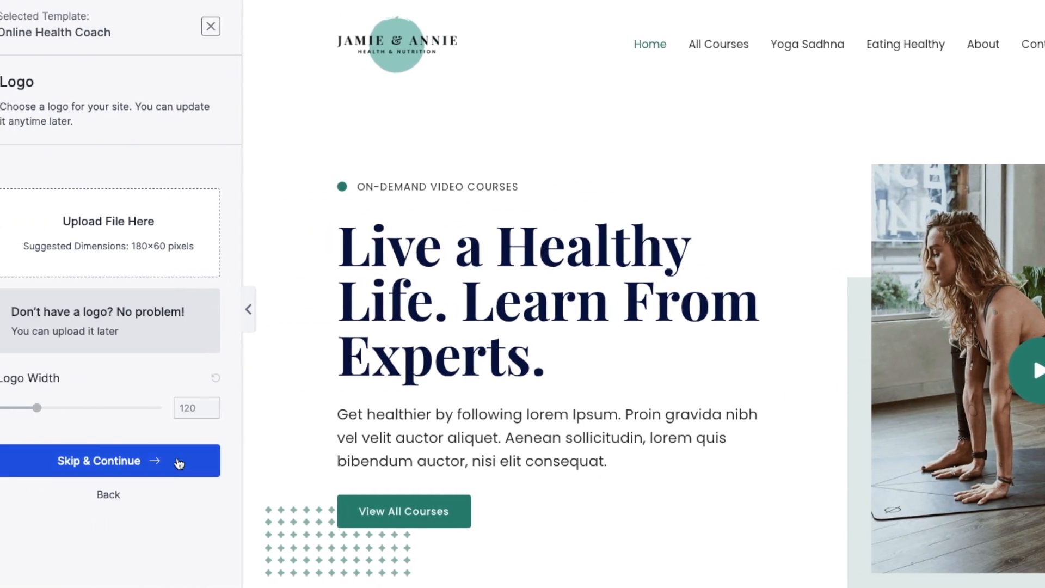
- Skip adding a logo and keep the default colours and fonts
{"action": "left_click", "coordinate": [145, 467]}
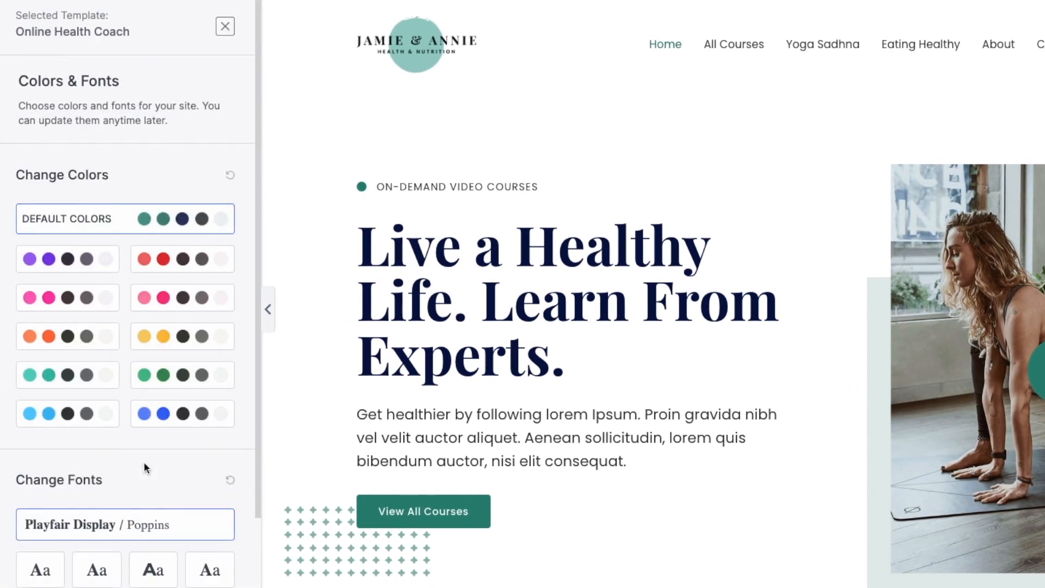
{"action": "scroll", "coordinate": [143, 461], "scroll_direction": "down", "scroll_amount": 3}
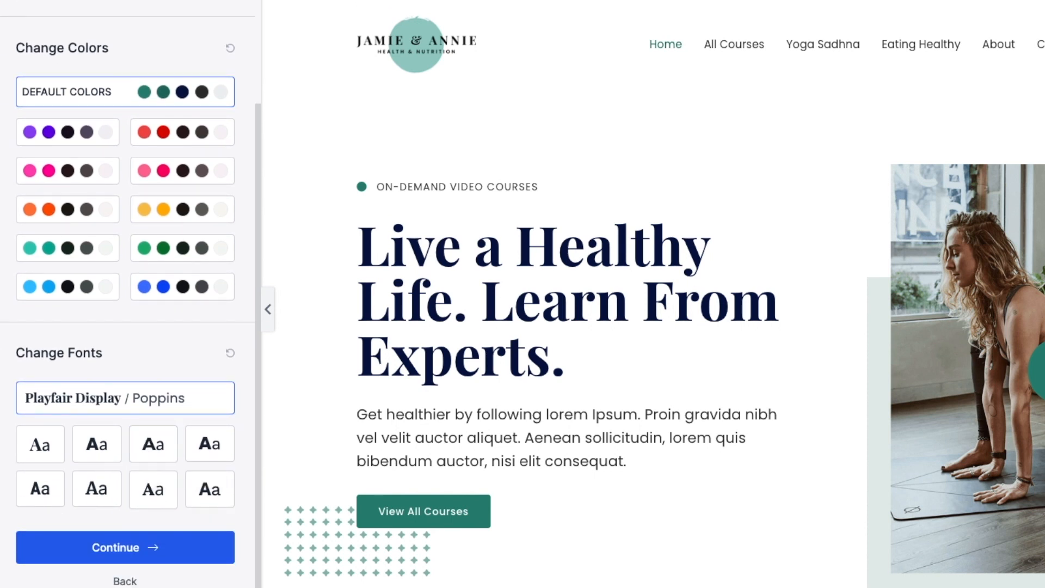
{"action": "left_click", "coordinate": [124, 546]}
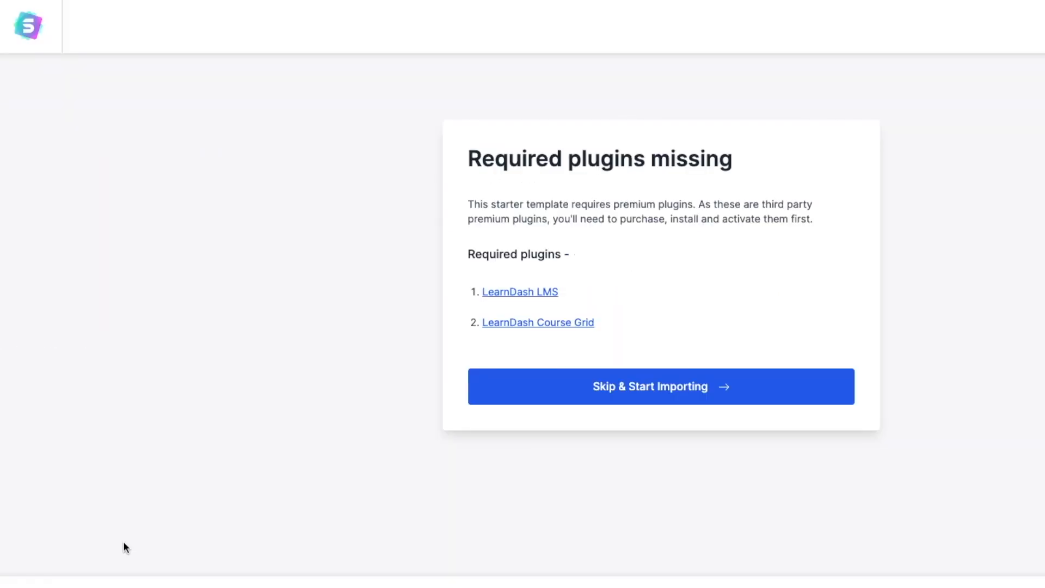
- Import Online Health Coach without the premium plugins, submit the form, and view the built site
{"action": "left_click", "coordinate": [684, 394]}
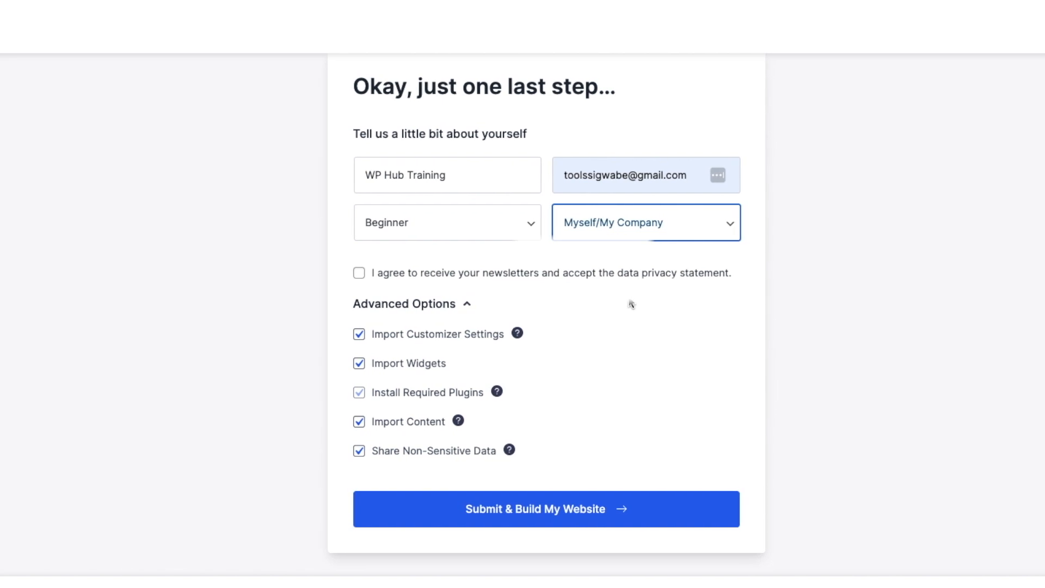
{"action": "left_click", "coordinate": [574, 510]}
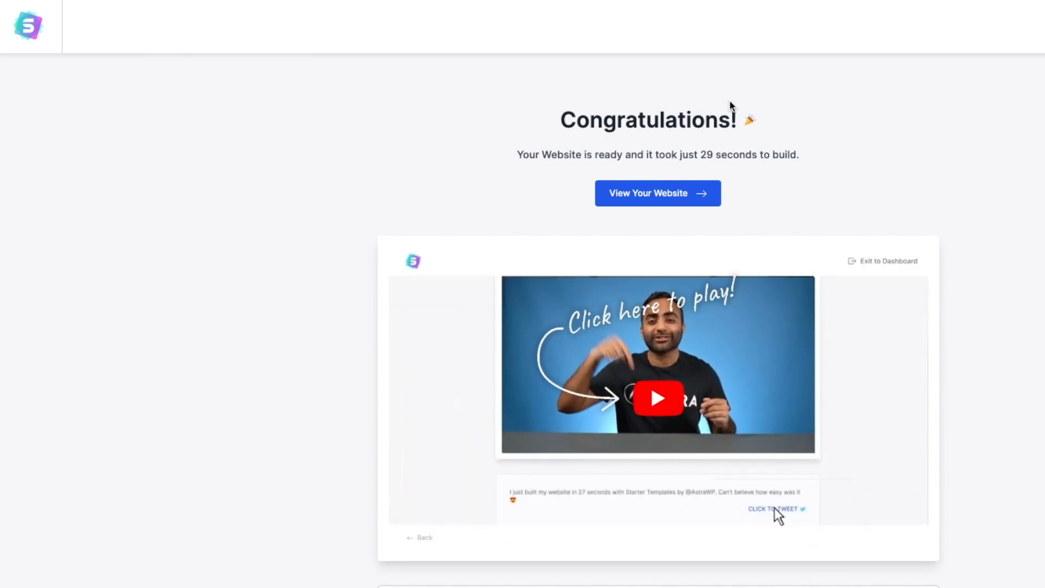
{"action": "left_click", "coordinate": [635, 197]}
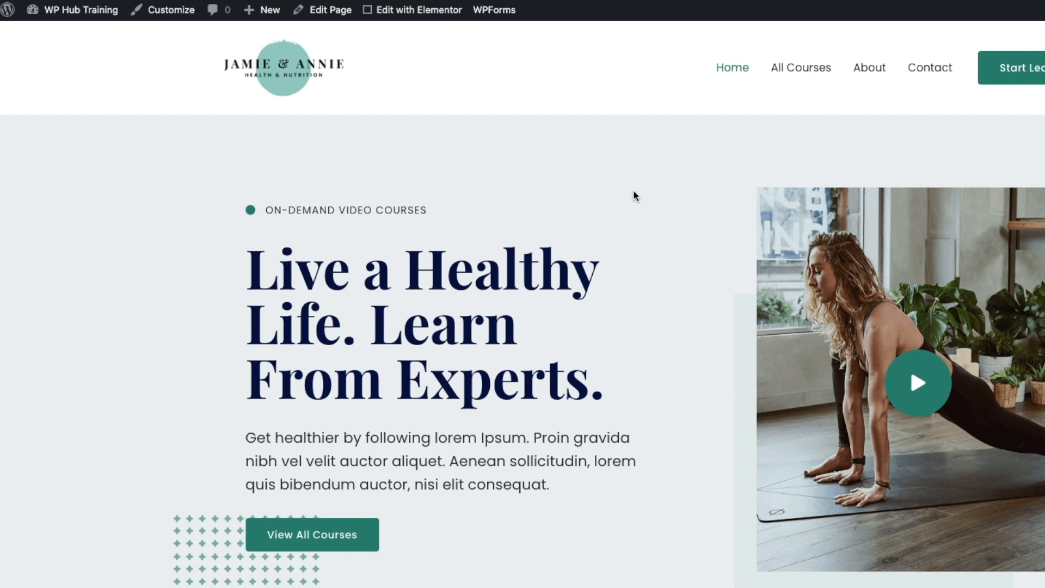
- Scroll through the imported home page, visit the dashboard, and return to the front page
{"action": "scroll", "coordinate": [695, 205], "scroll_direction": "down", "scroll_amount": 9}
{"action": "scroll", "coordinate": [695, 207], "scroll_direction": "down", "scroll_amount": 15}
{"action": "scroll", "coordinate": [695, 209], "scroll_direction": "down", "scroll_amount": 15}
{"action": "scroll", "coordinate": [695, 209], "scroll_direction": "down", "scroll_amount": 8}
{"action": "scroll", "coordinate": [696, 209], "scroll_direction": "up", "scroll_amount": 14}
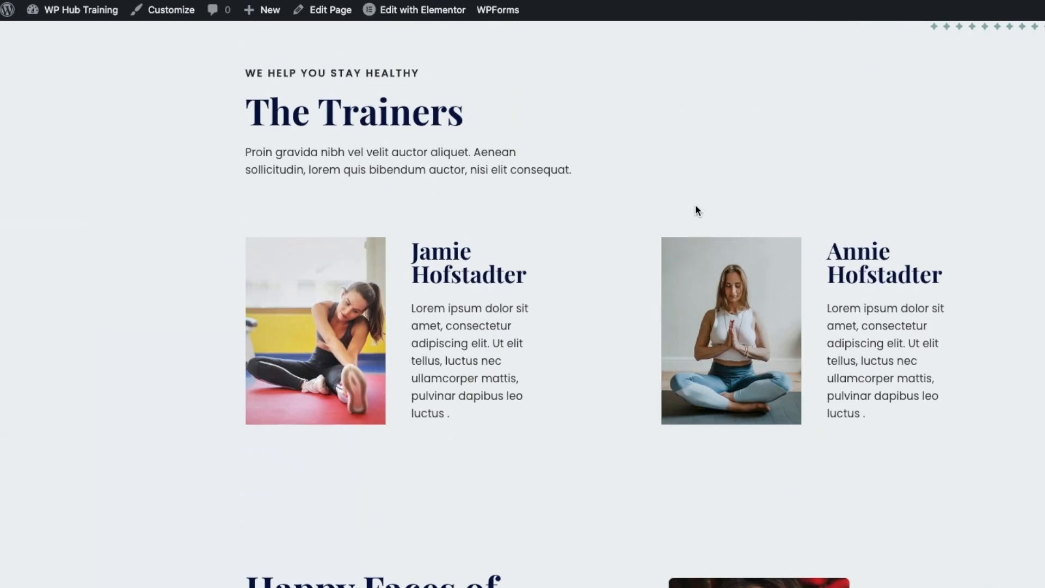
{"action": "scroll", "coordinate": [697, 209], "scroll_direction": "up", "scroll_amount": 12}
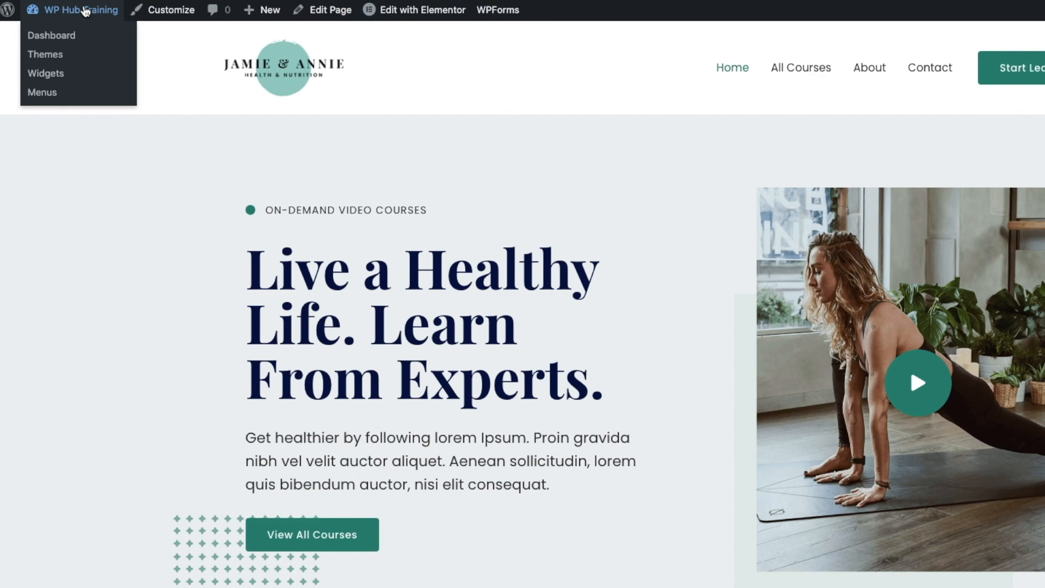
{"action": "left_click", "coordinate": [83, 10]}
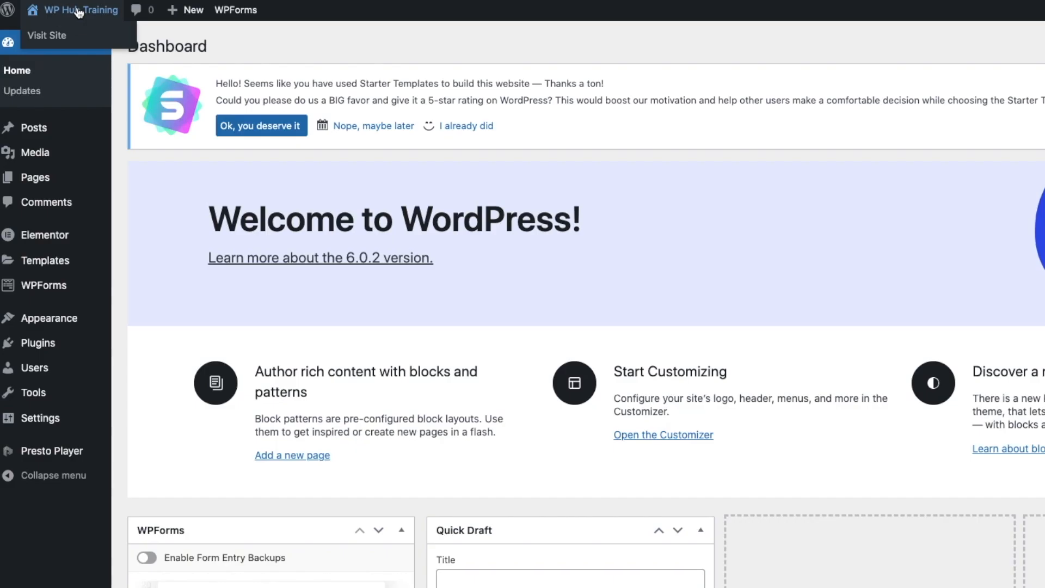
{"action": "left_click", "coordinate": [79, 10]}
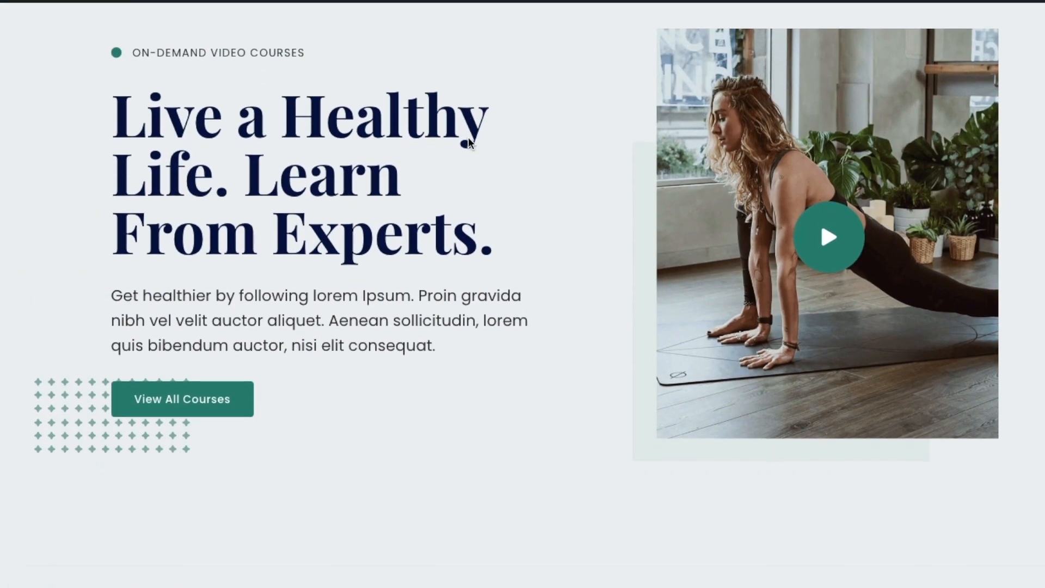
- Scroll the home page back to its header and open All Courses
{"action": "scroll", "coordinate": [468, 137], "scroll_direction": "down", "scroll_amount": 15}
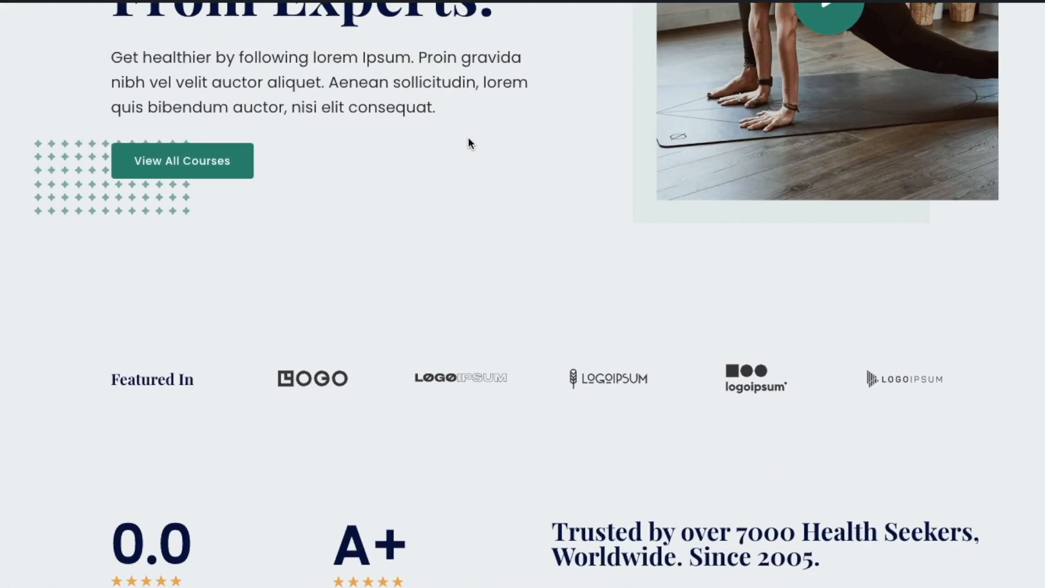
{"action": "scroll", "coordinate": [467, 139], "scroll_direction": "down", "scroll_amount": 20}
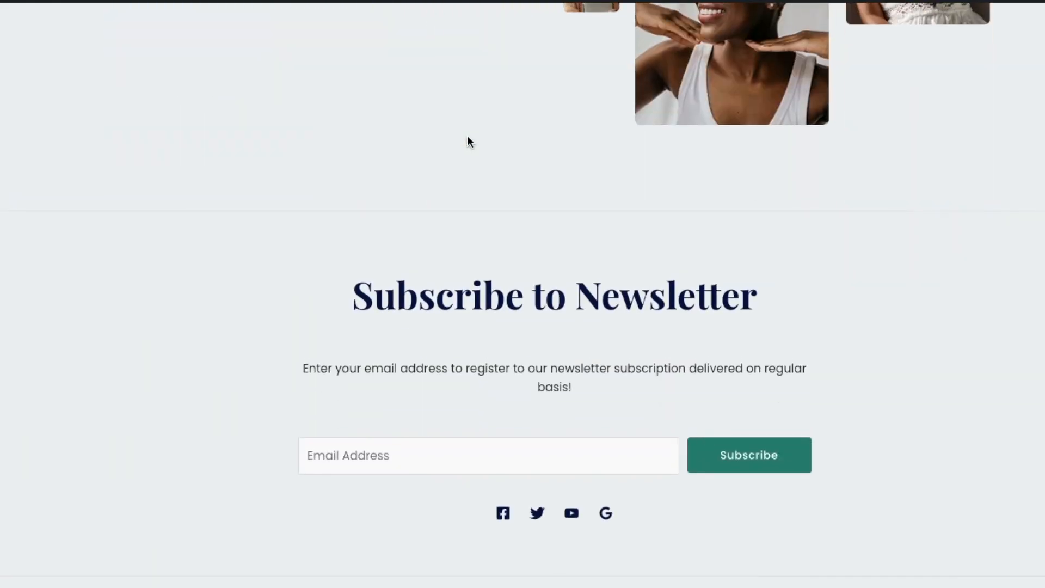
{"action": "scroll", "coordinate": [468, 141], "scroll_direction": "up", "scroll_amount": 20}
{"action": "scroll", "coordinate": [467, 141], "scroll_direction": "up", "scroll_amount": 10}
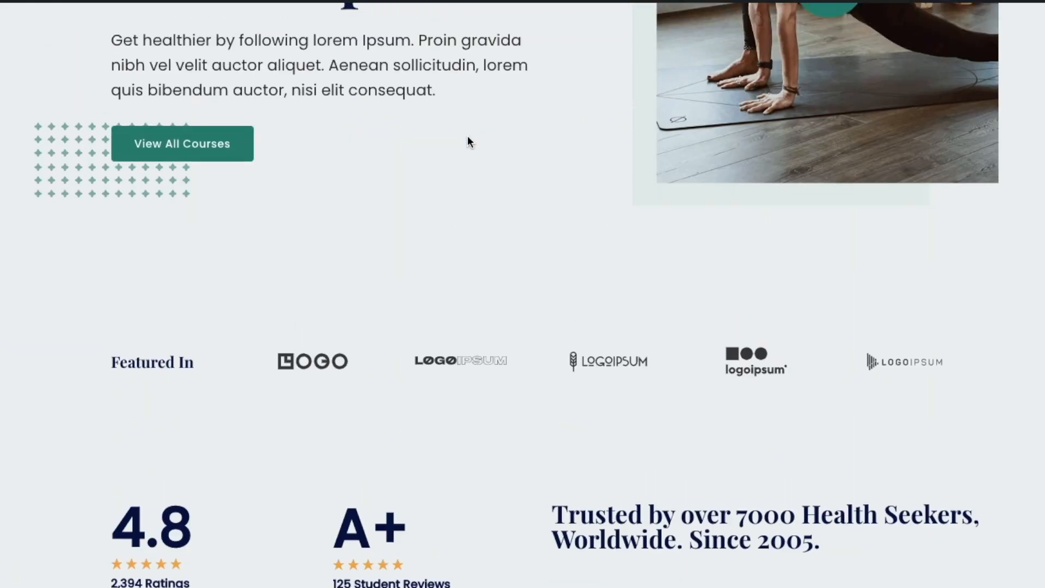
{"action": "left_click", "coordinate": [702, 58]}
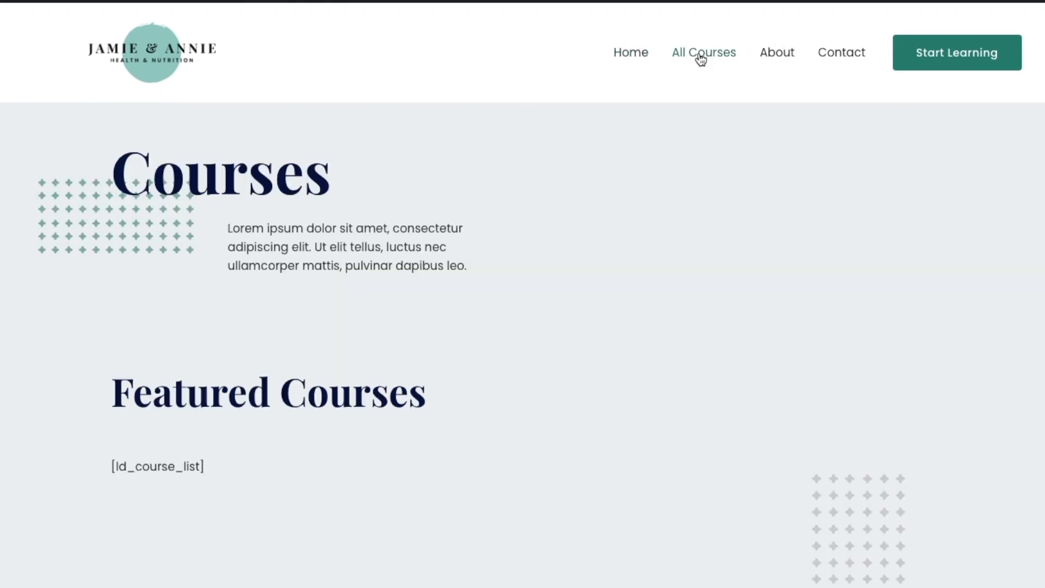
- Scroll the Courses page, then open and scroll through the About page
{"action": "scroll", "coordinate": [708, 213], "scroll_direction": "down", "scroll_amount": 15}
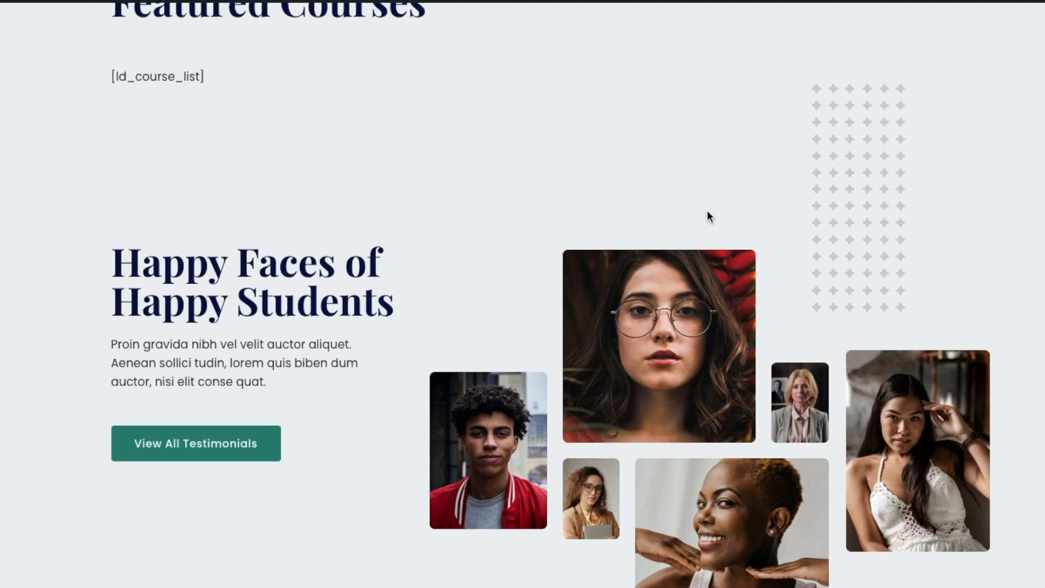
{"action": "scroll", "coordinate": [707, 217], "scroll_direction": "up", "scroll_amount": 15}
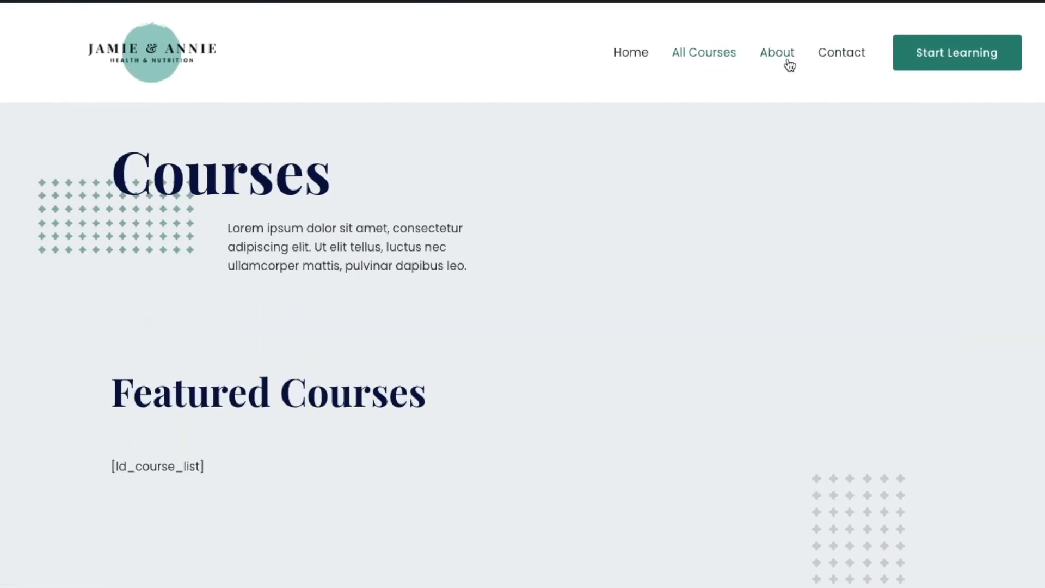
{"action": "left_click", "coordinate": [788, 65]}
{"action": "scroll", "coordinate": [750, 145], "scroll_direction": "down", "scroll_amount": 10}
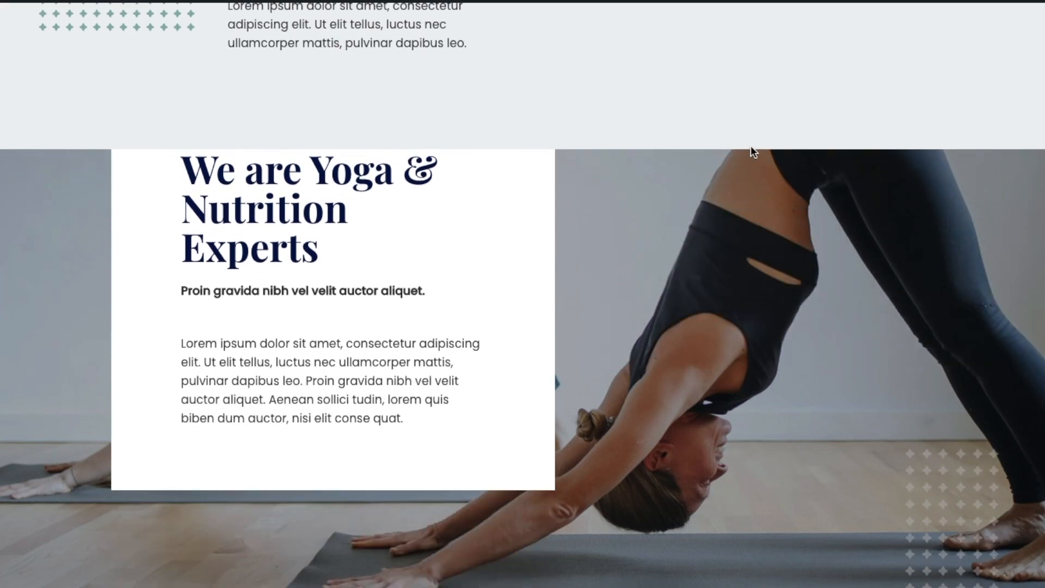
{"action": "scroll", "coordinate": [750, 145], "scroll_direction": "down", "scroll_amount": 15}
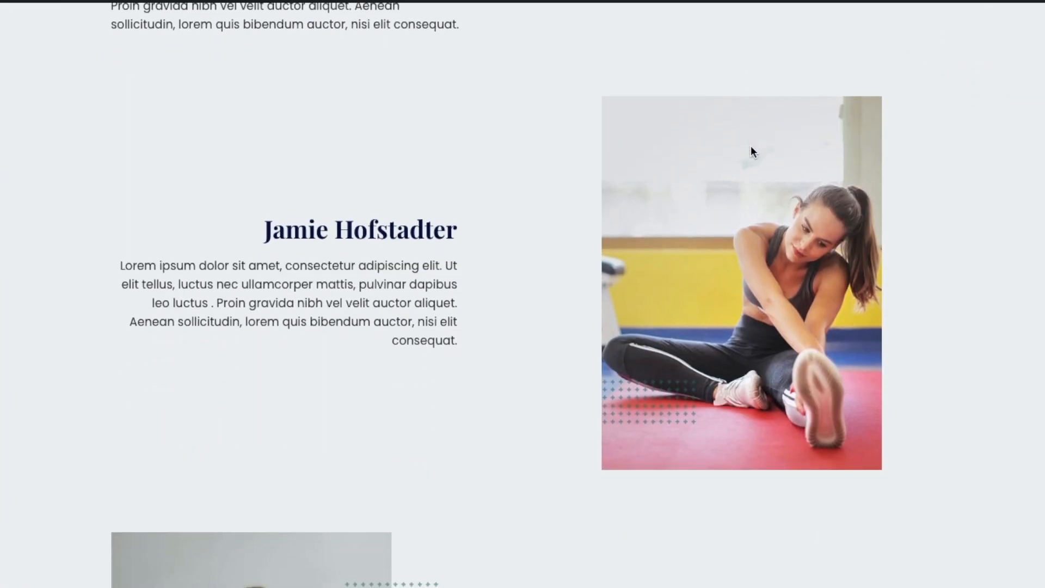
{"action": "scroll", "coordinate": [750, 146], "scroll_direction": "down", "scroll_amount": 10}
{"action": "scroll", "coordinate": [750, 145], "scroll_direction": "up", "scroll_amount": 20}
{"action": "scroll", "coordinate": [750, 145], "scroll_direction": "up", "scroll_amount": 10}
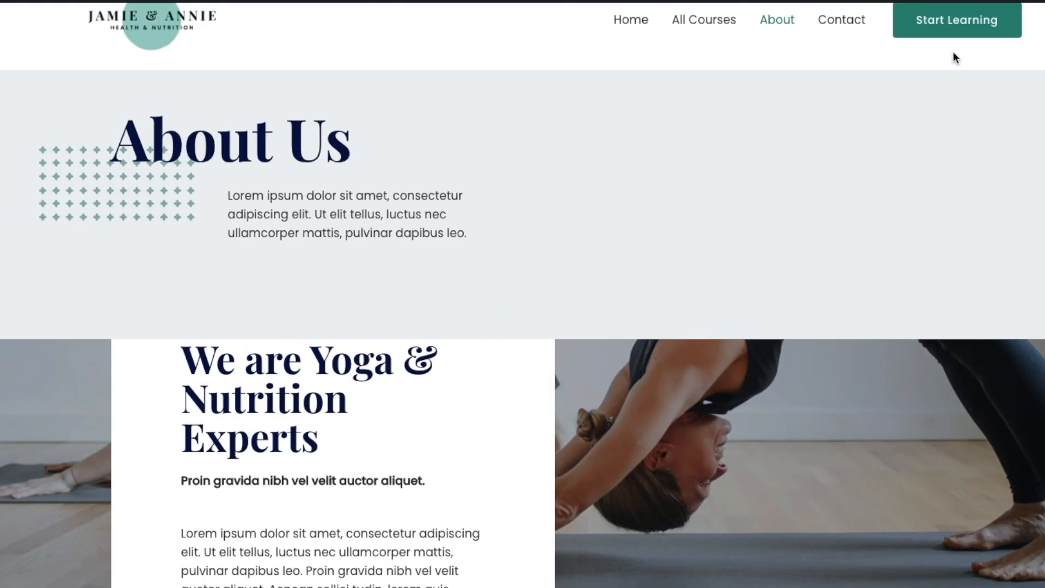
- Browse the Contact page's form and map, then return home via the site logo
{"action": "left_click", "coordinate": [861, 53]}
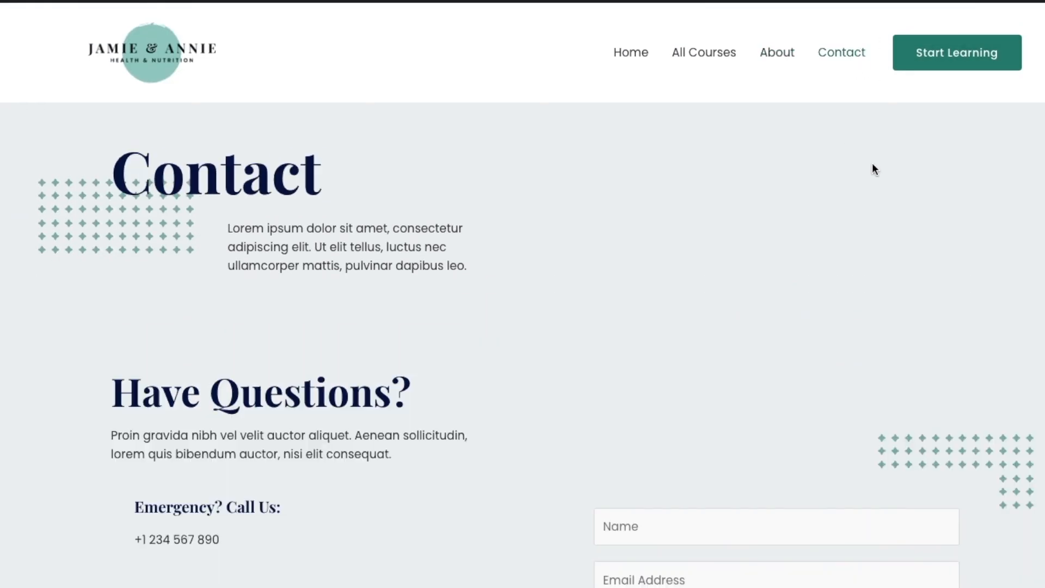
{"action": "scroll", "coordinate": [903, 168], "scroll_direction": "down", "scroll_amount": 4}
{"action": "scroll", "coordinate": [902, 168], "scroll_direction": "down", "scroll_amount": 3}
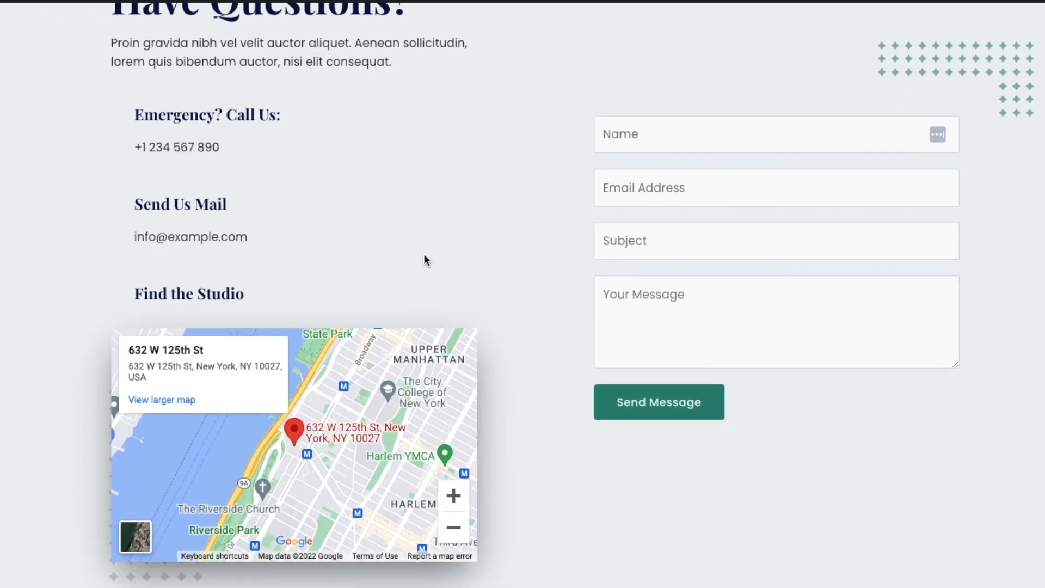
{"action": "scroll", "coordinate": [426, 259], "scroll_direction": "down", "scroll_amount": 2}
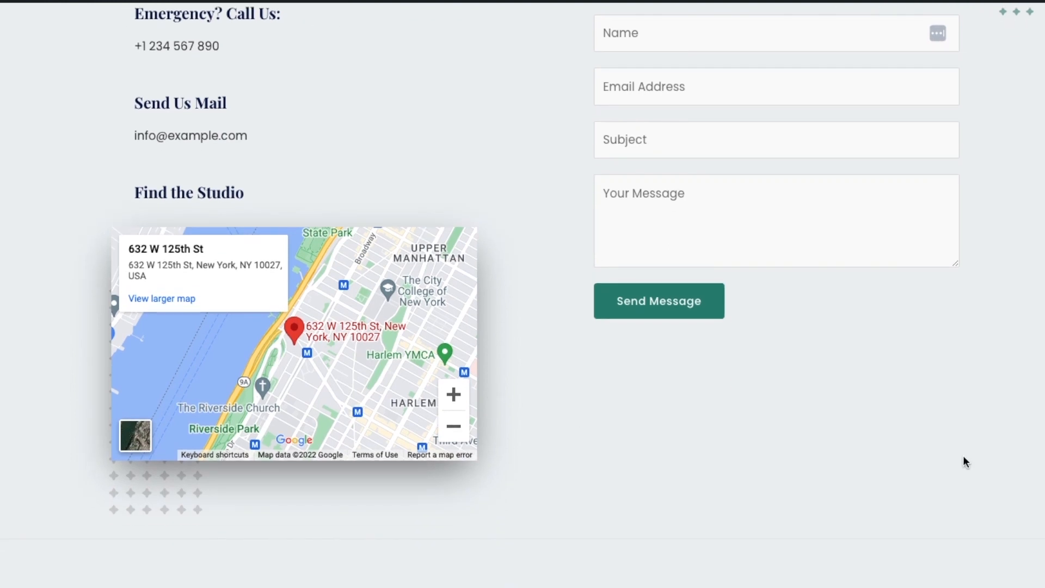
{"action": "scroll", "coordinate": [963, 456], "scroll_direction": "up", "scroll_amount": 5}
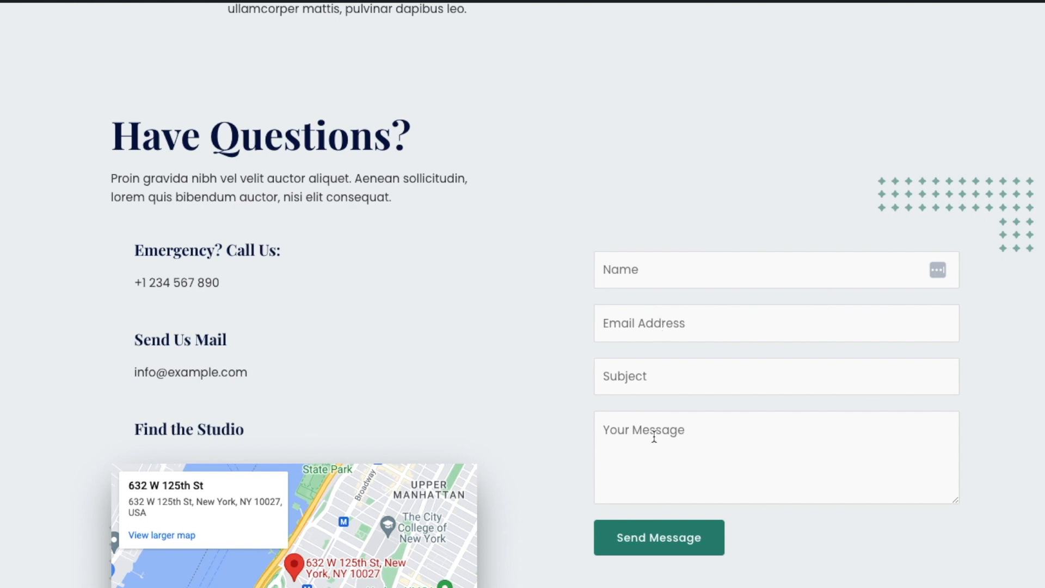
{"action": "scroll", "coordinate": [613, 397], "scroll_direction": "down", "scroll_amount": 3}
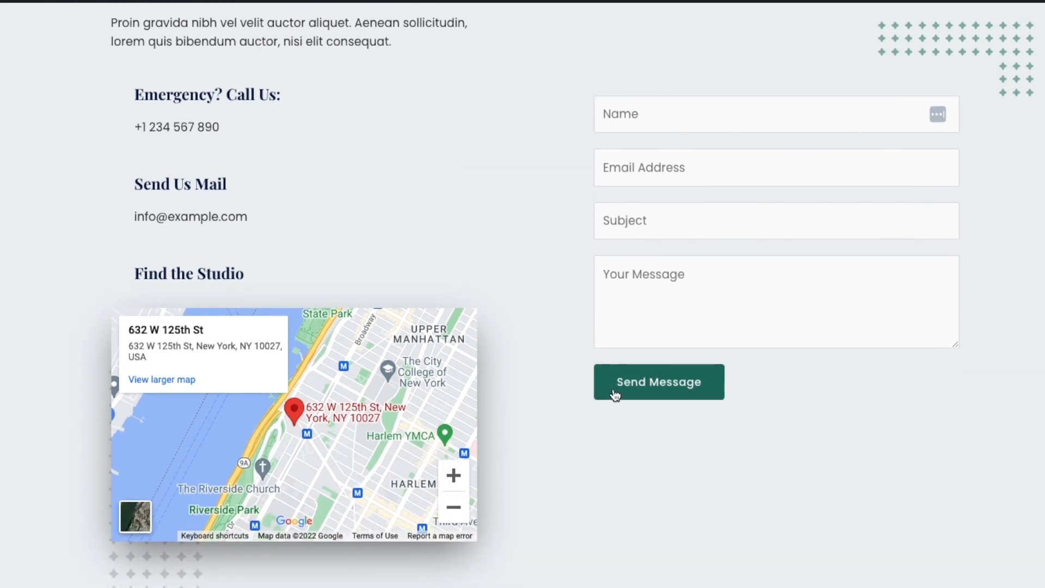
{"action": "scroll", "coordinate": [935, 497], "scroll_direction": "down", "scroll_amount": 3}
{"action": "scroll", "coordinate": [925, 492], "scroll_direction": "down", "scroll_amount": 3}
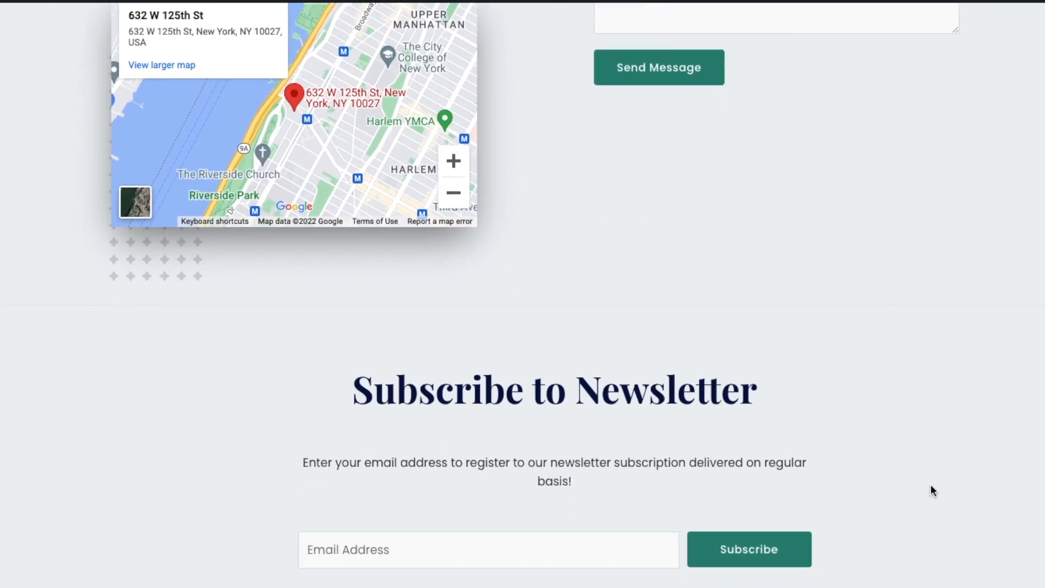
{"action": "scroll", "coordinate": [930, 483], "scroll_direction": "up", "scroll_amount": 8}
{"action": "scroll", "coordinate": [934, 480], "scroll_direction": "up", "scroll_amount": 3}
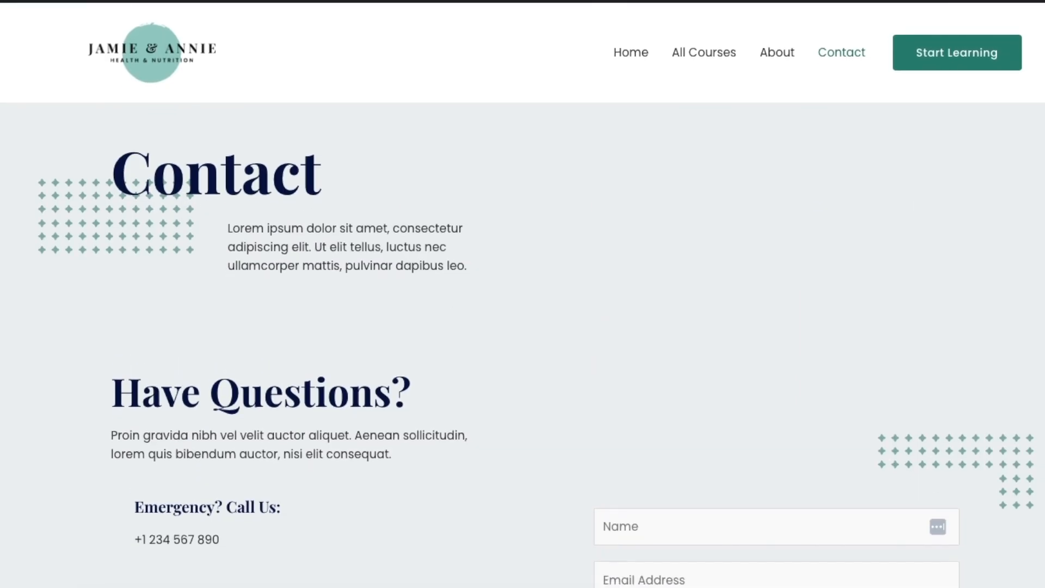
{"action": "left_click", "coordinate": [163, 52]}
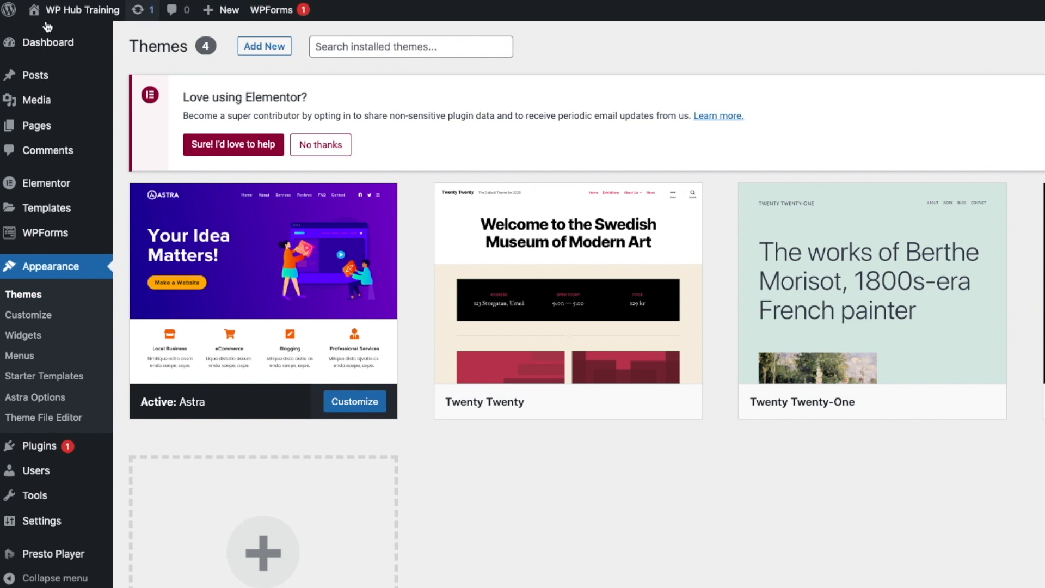
- Delete the Twenty Twenty theme from its Theme Details
{"action": "mouse_move", "coordinate": [35, 49]}
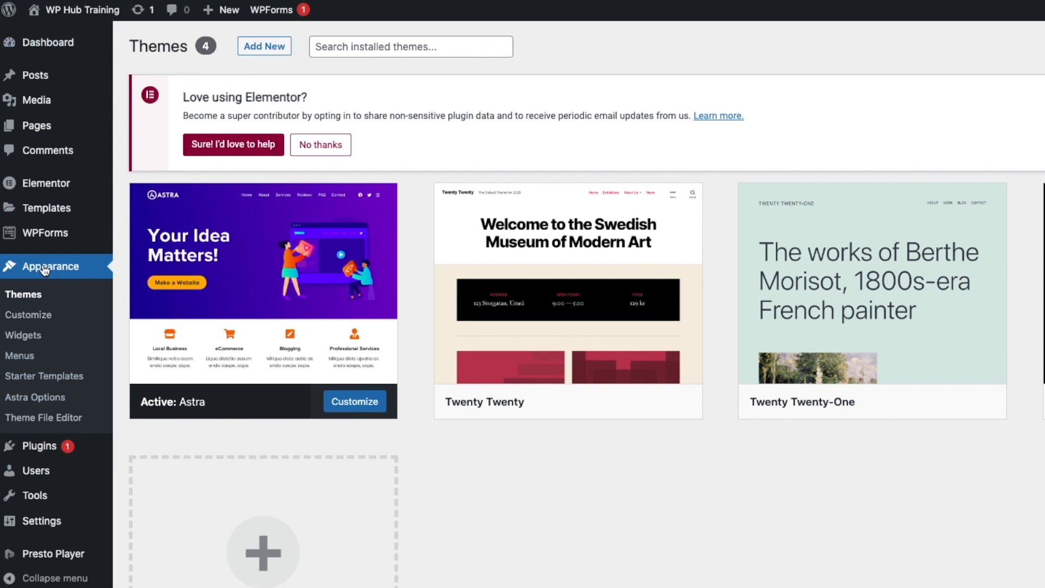
{"action": "mouse_move", "coordinate": [621, 286]}
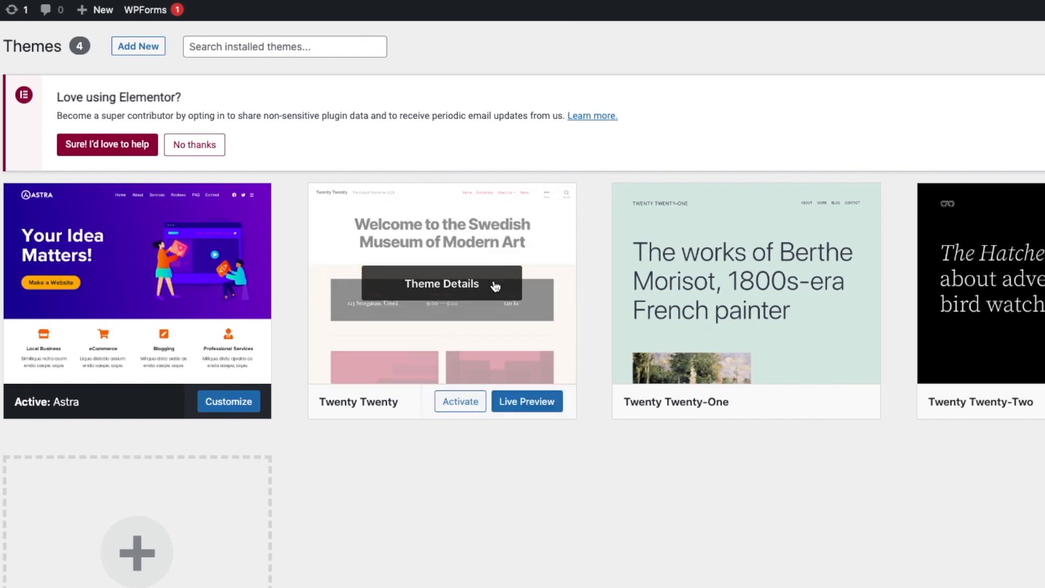
{"action": "left_click", "coordinate": [440, 285]}
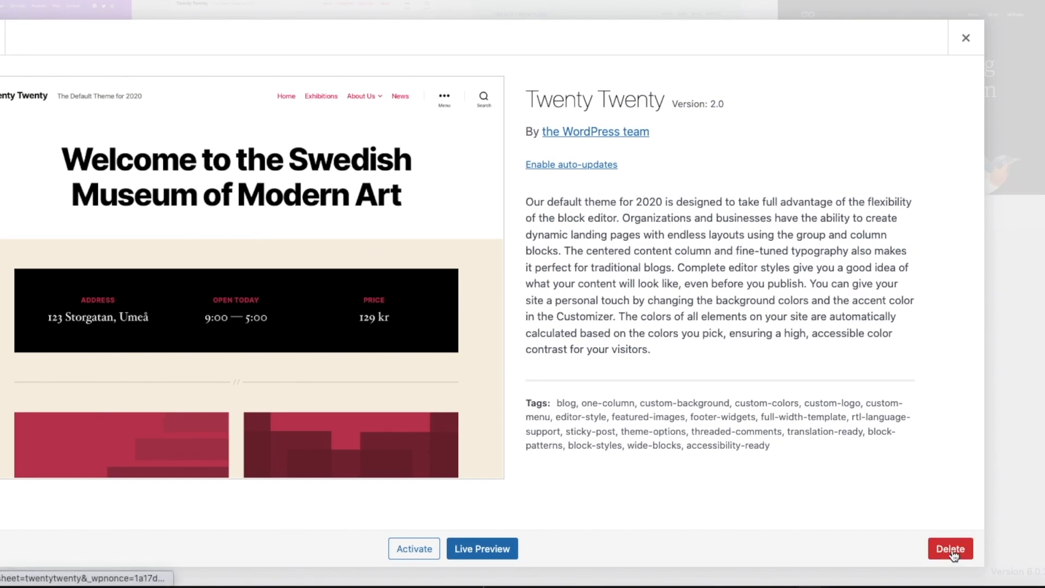
{"action": "left_click", "coordinate": [951, 548]}
{"action": "left_click", "coordinate": [516, 72]}
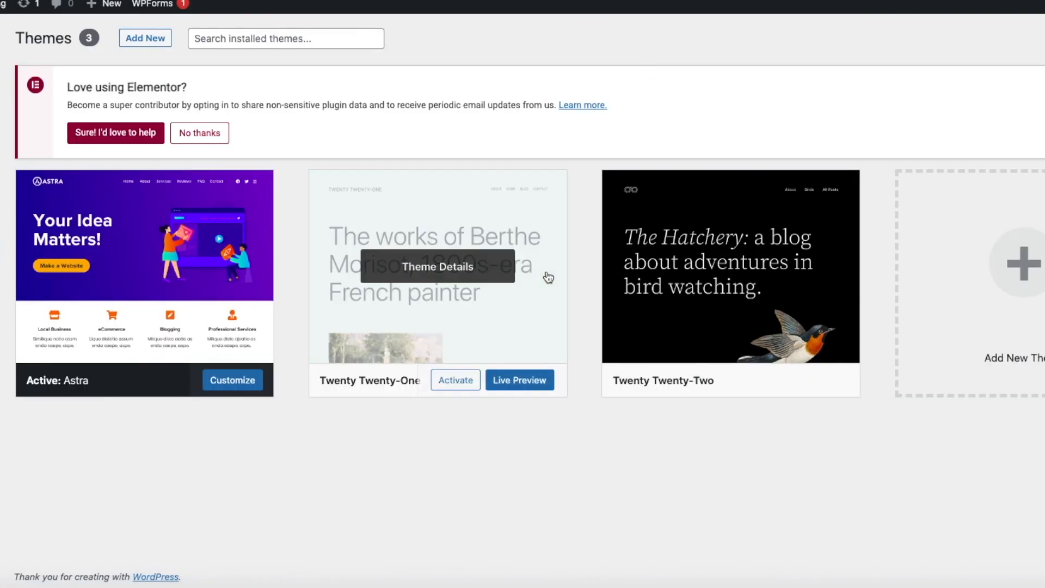
- Delete the Twenty Twenty-One and Twenty Twenty-Two themes as well
{"action": "left_click", "coordinate": [459, 268]}
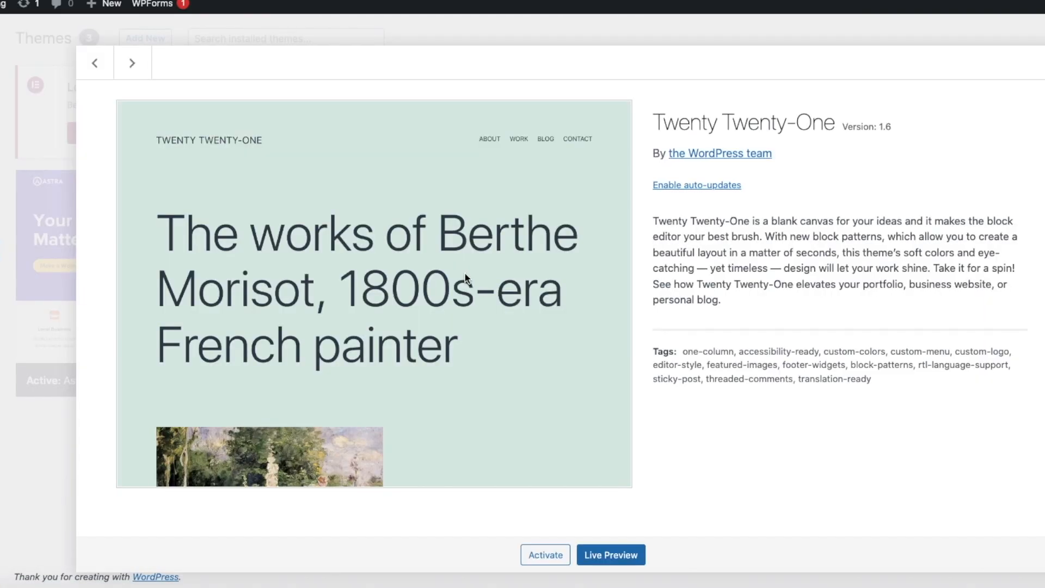
{"action": "left_click", "coordinate": [972, 547]}
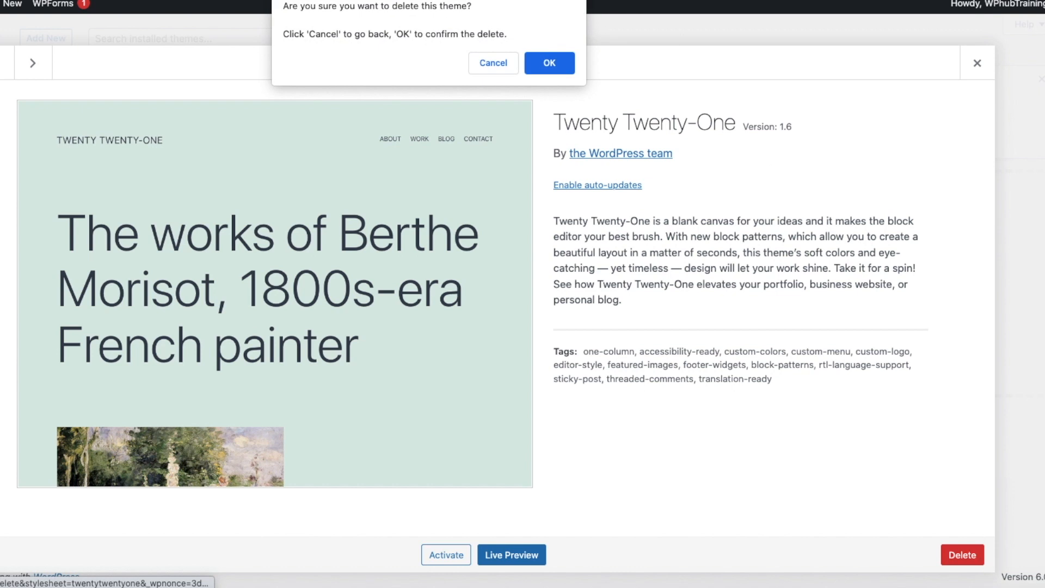
{"action": "left_click", "coordinate": [546, 64]}
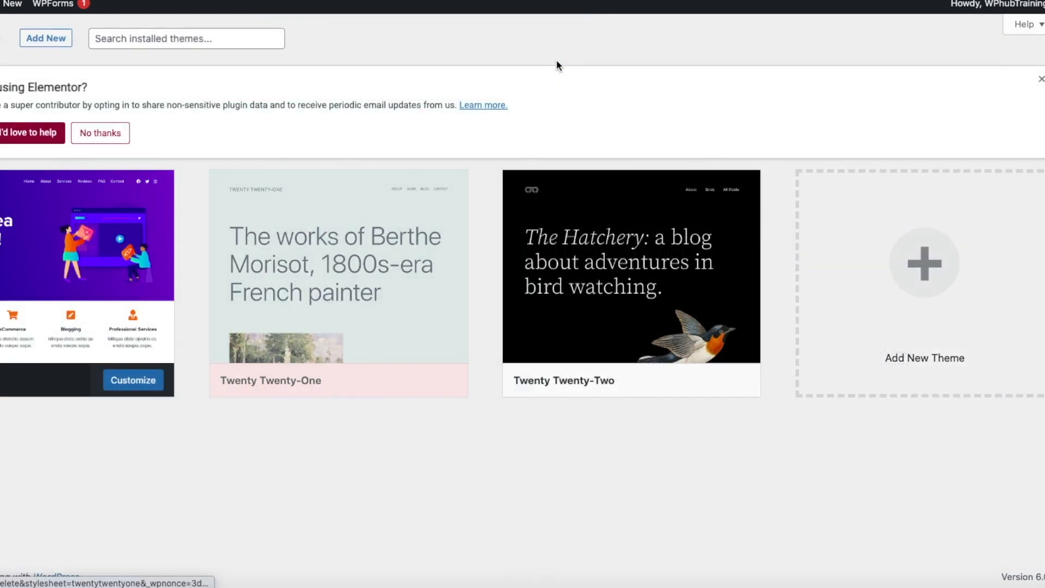
{"action": "left_click", "coordinate": [353, 269]}
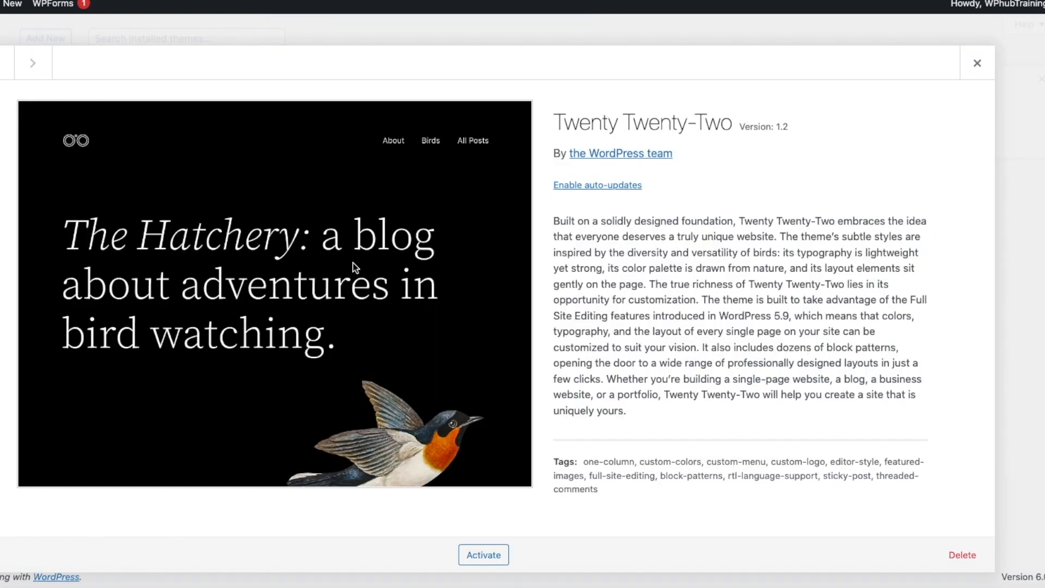
{"action": "left_click", "coordinate": [959, 554]}
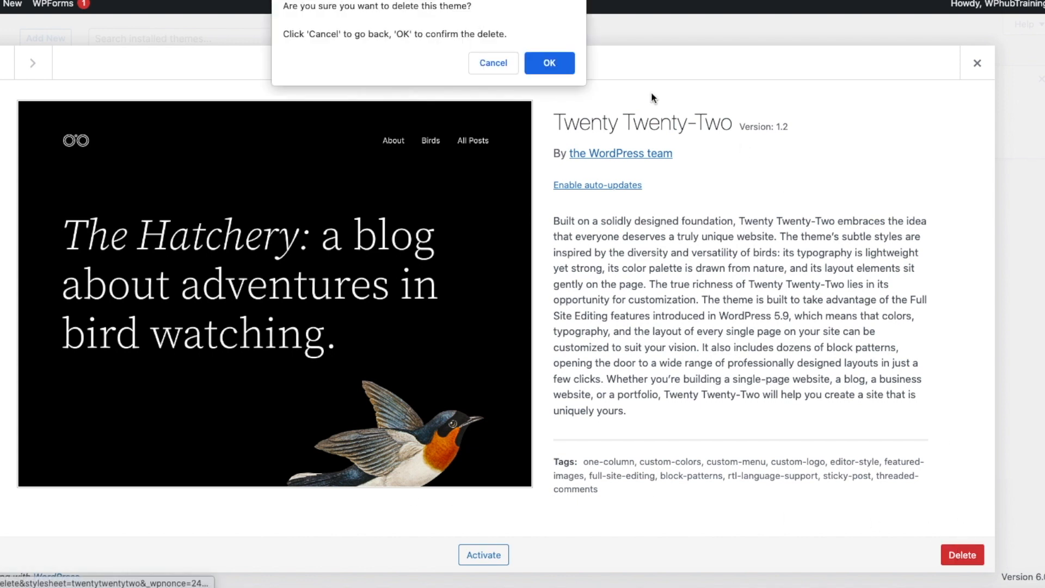
{"action": "left_click", "coordinate": [554, 63]}
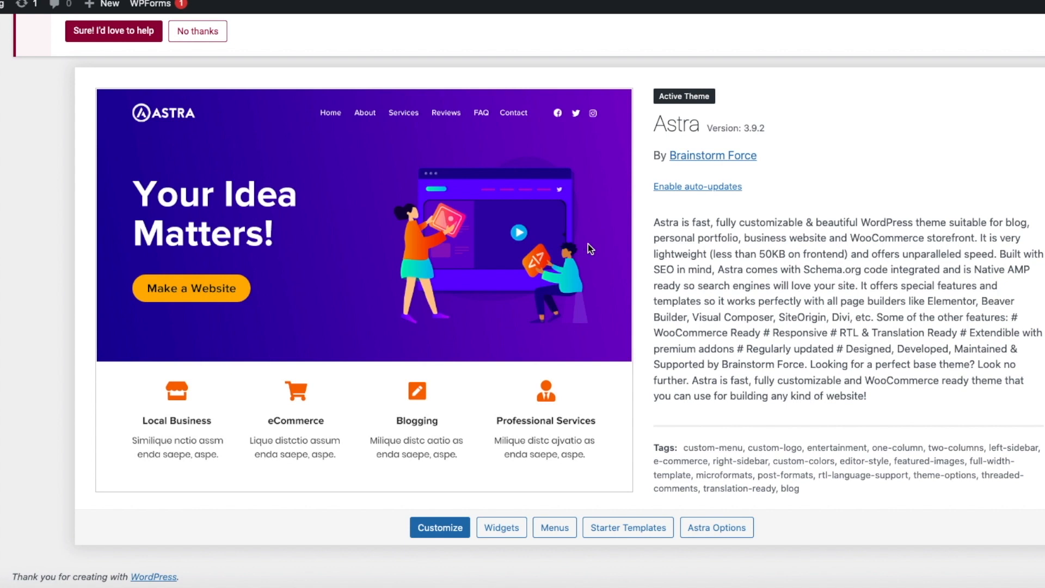
{"action": "scroll", "coordinate": [589, 243], "scroll_direction": "up", "scroll_amount": 3}
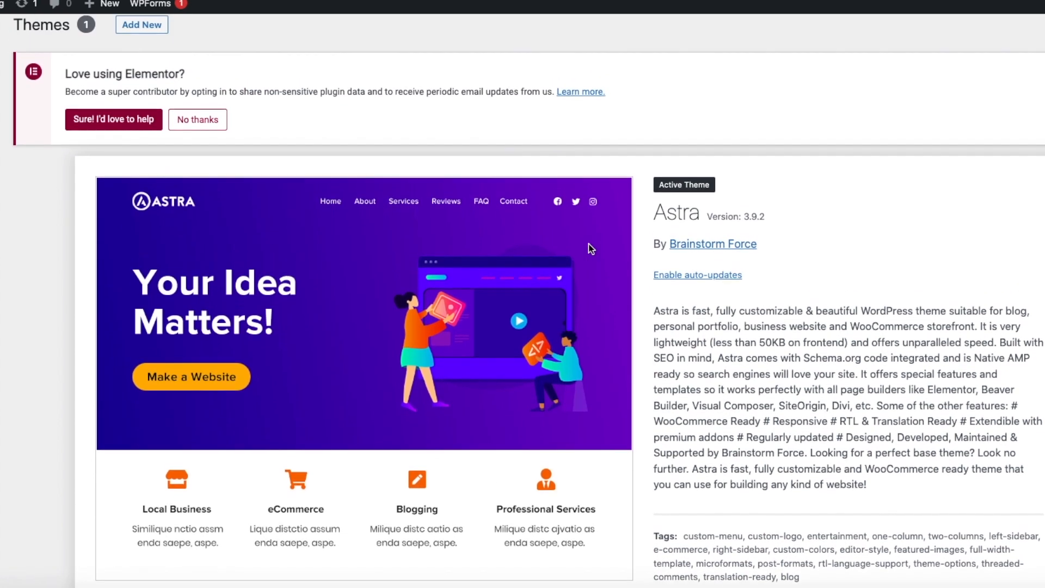
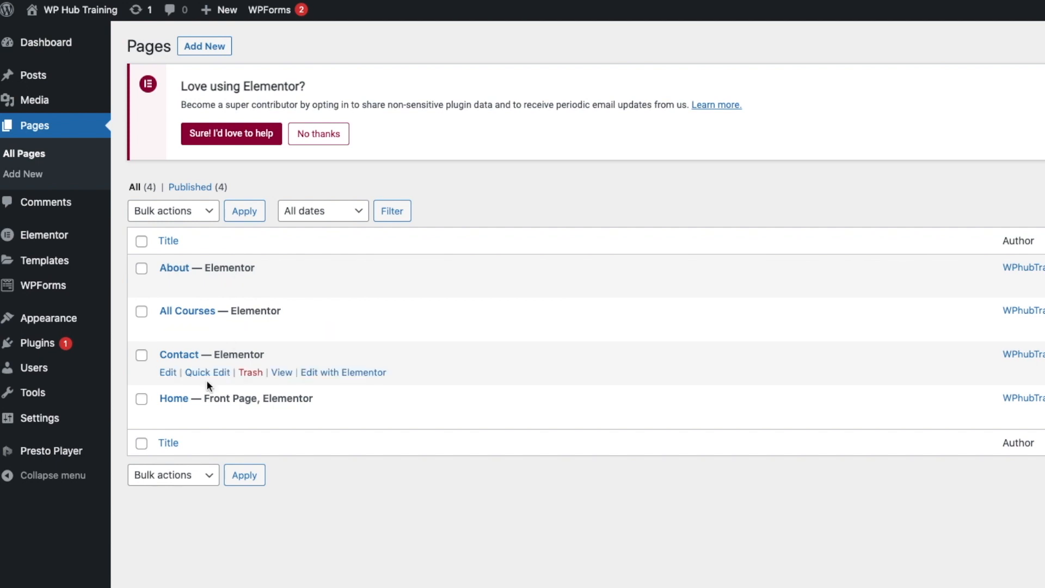
- Open the Home page in the Elementor editor from the All Pages list
{"action": "left_click", "coordinate": [341, 415]}
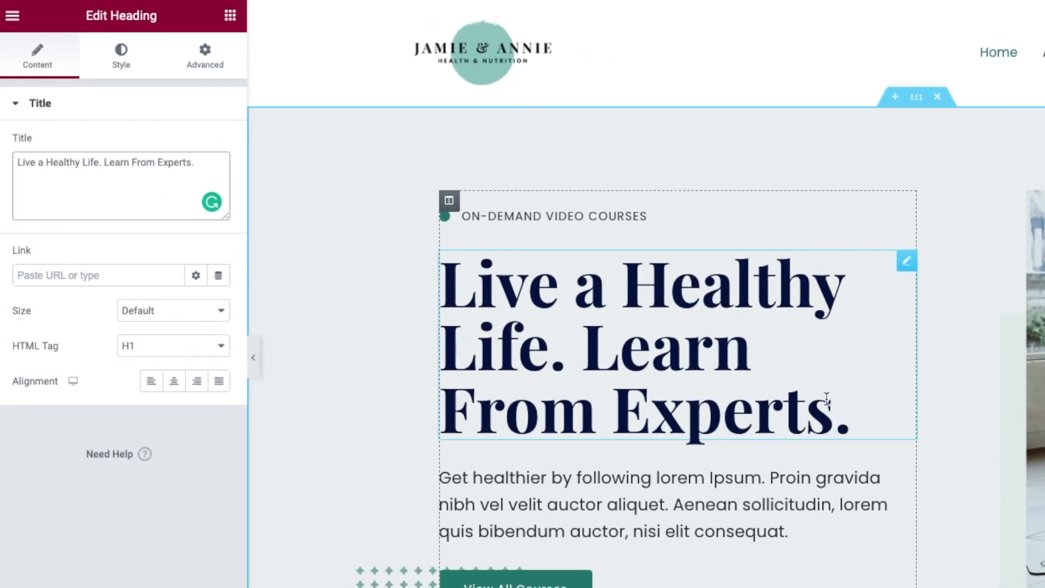
- Delete 'Learn From Experts.' from the hero heading, then undo to restore it
{"action": "left_click_drag", "start_coordinate": [870, 424], "coordinate": [596, 361]}
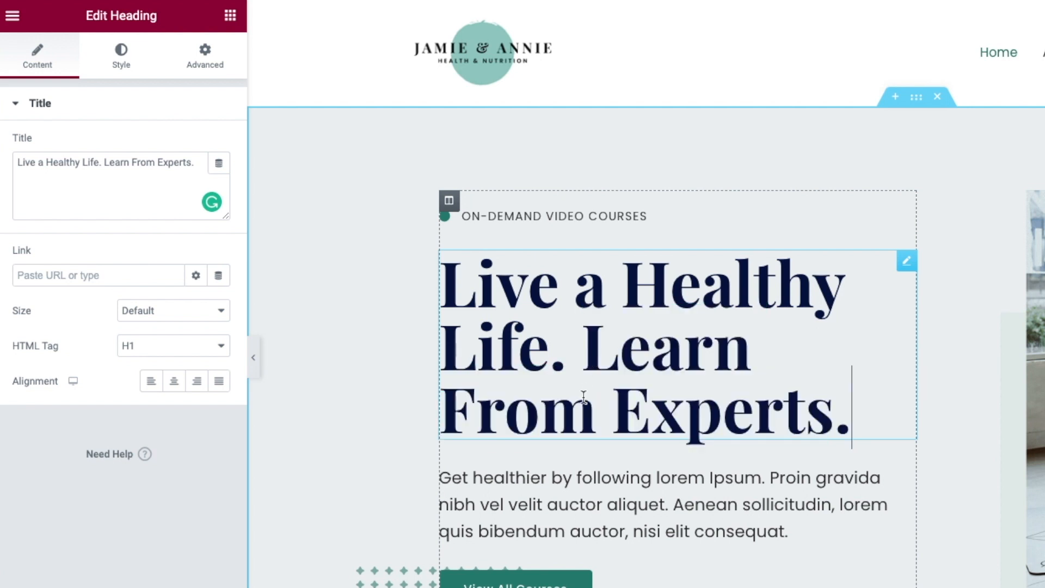
{"action": "left_click_drag", "start_coordinate": [109, 161], "coordinate": [235, 185]}
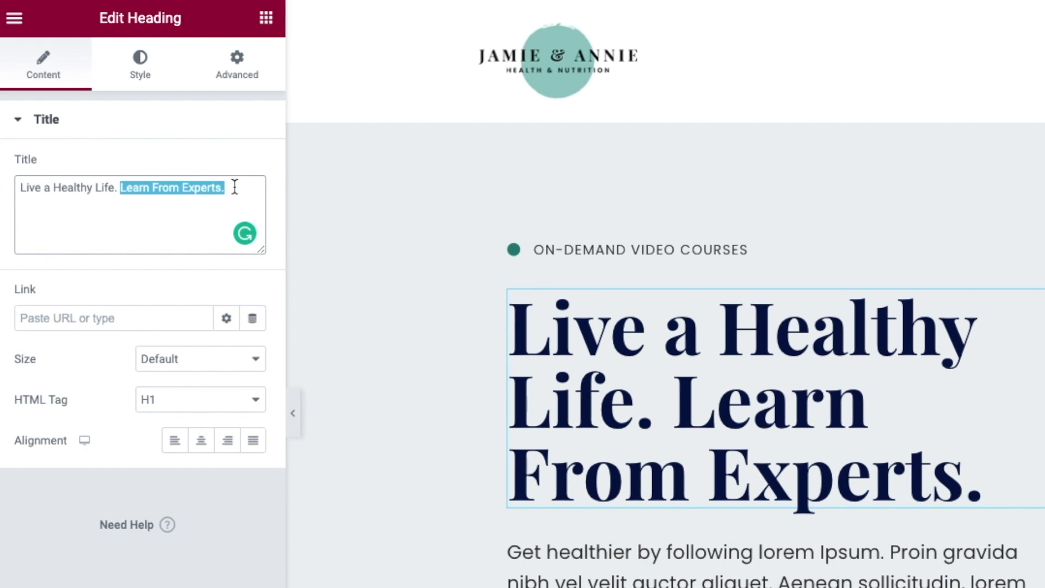
{"action": "key", "text": "BackSpace"}
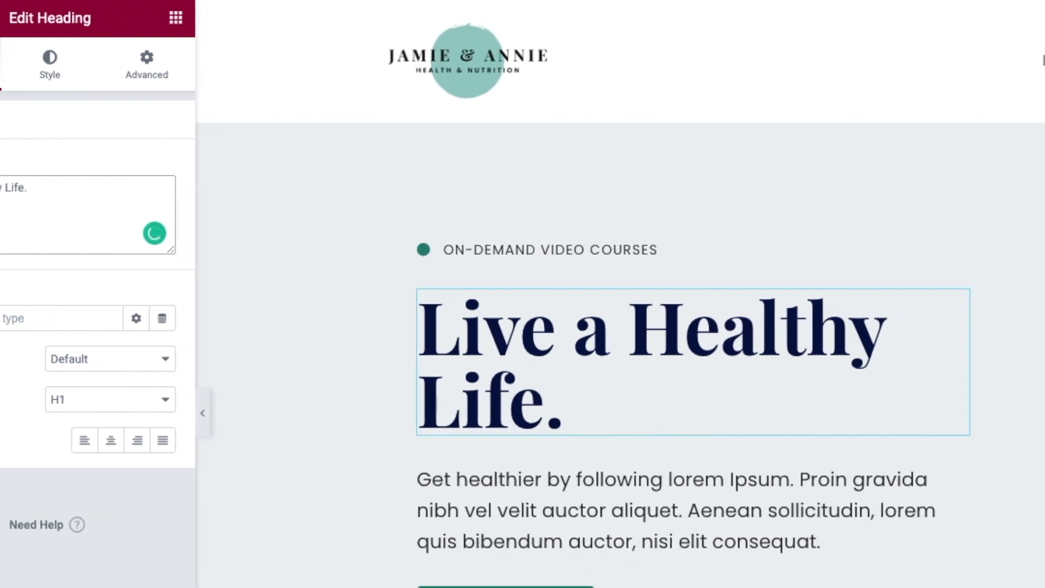
{"action": "key", "text": "ctrl+z"}
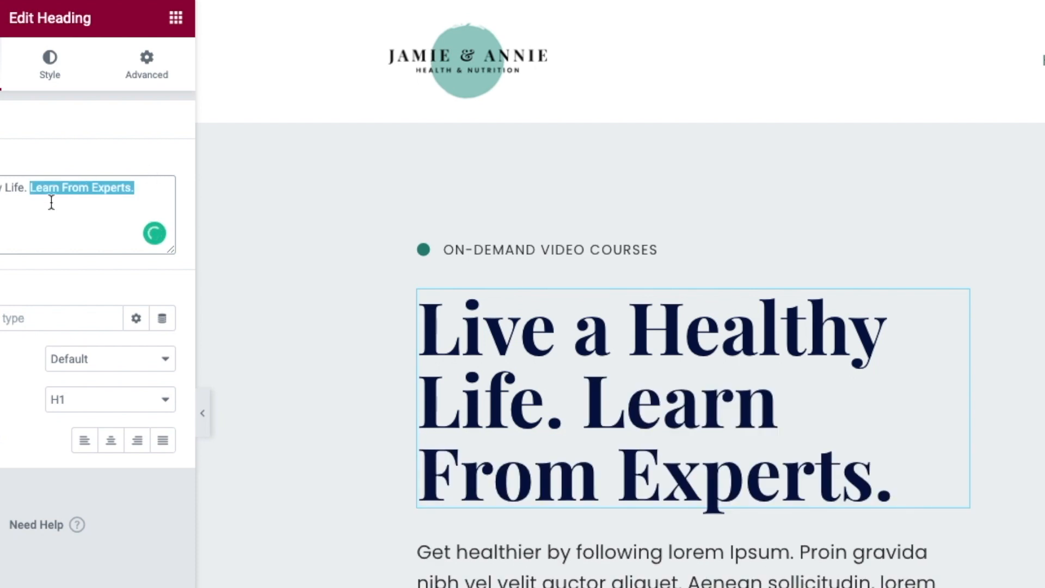
{"action": "left_click", "coordinate": [86, 317]}
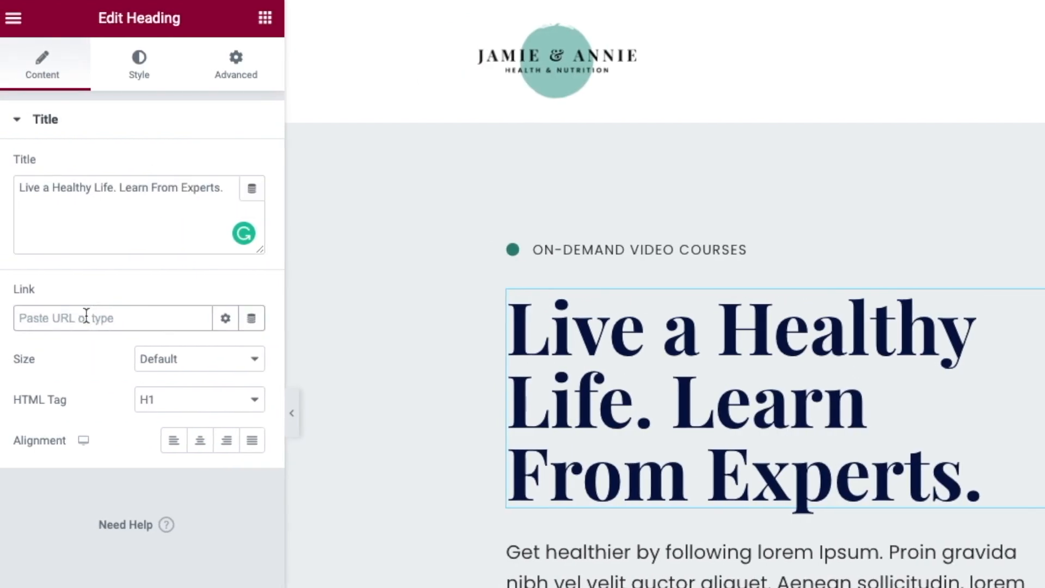
- Set the hero heading size to XXL, keeping the H1 HTML tag
{"action": "left_click", "coordinate": [177, 354]}
{"action": "left_click", "coordinate": [857, 428]}
{"action": "left_click", "coordinate": [67, 179]}
{"action": "double_click", "coordinate": [67, 184]}
{"action": "triple_click", "coordinate": [67, 184]}
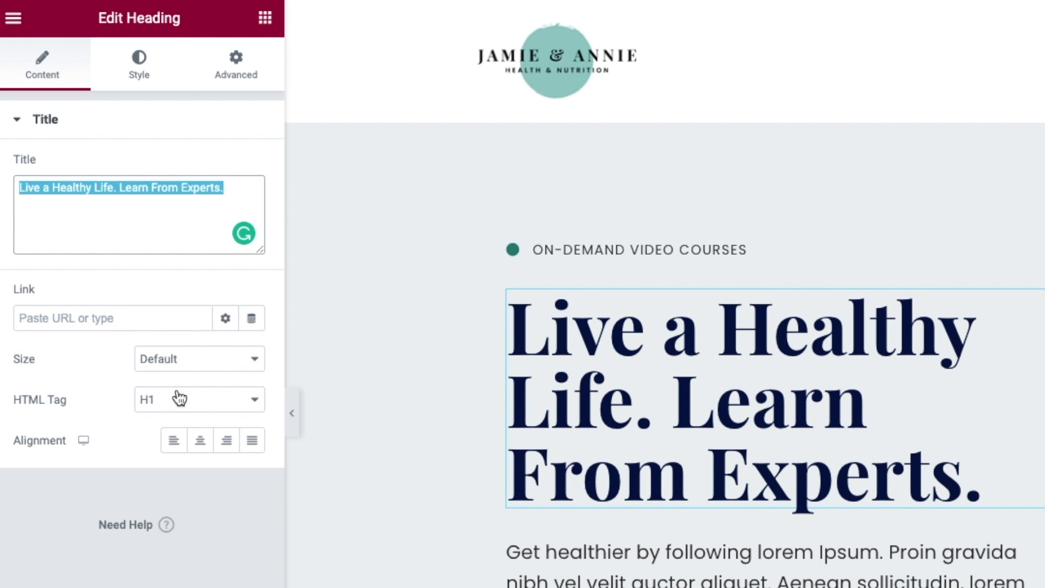
{"action": "left_click", "coordinate": [180, 363]}
{"action": "left_click", "coordinate": [185, 377]}
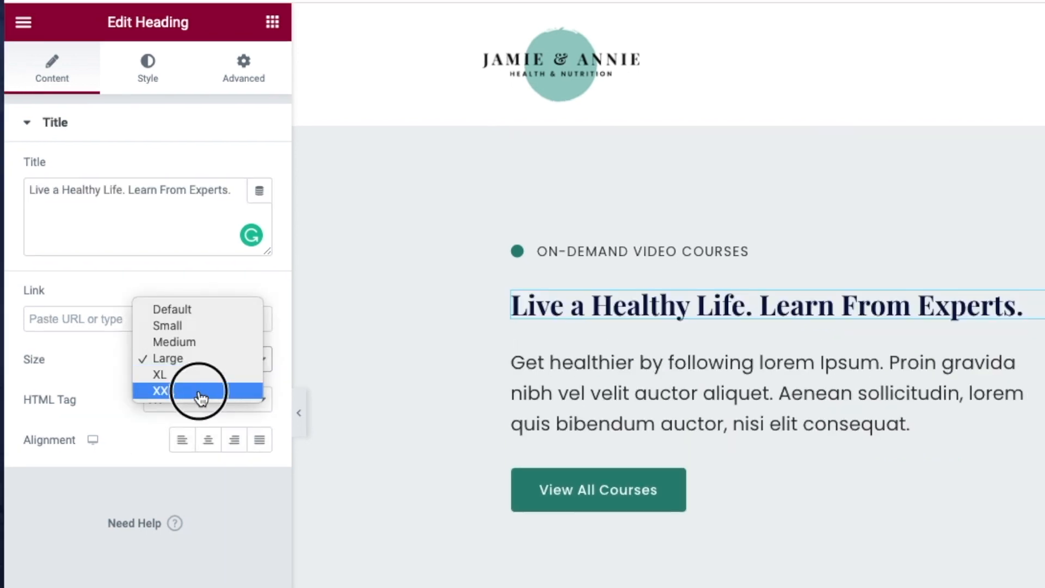
{"action": "left_click", "coordinate": [203, 394]}
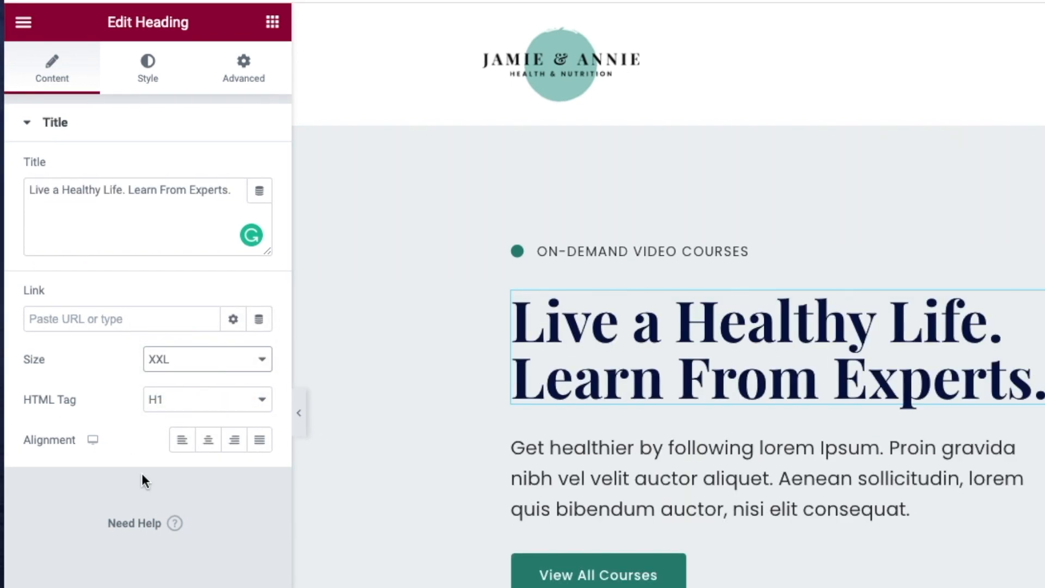
{"action": "left_click", "coordinate": [192, 415]}
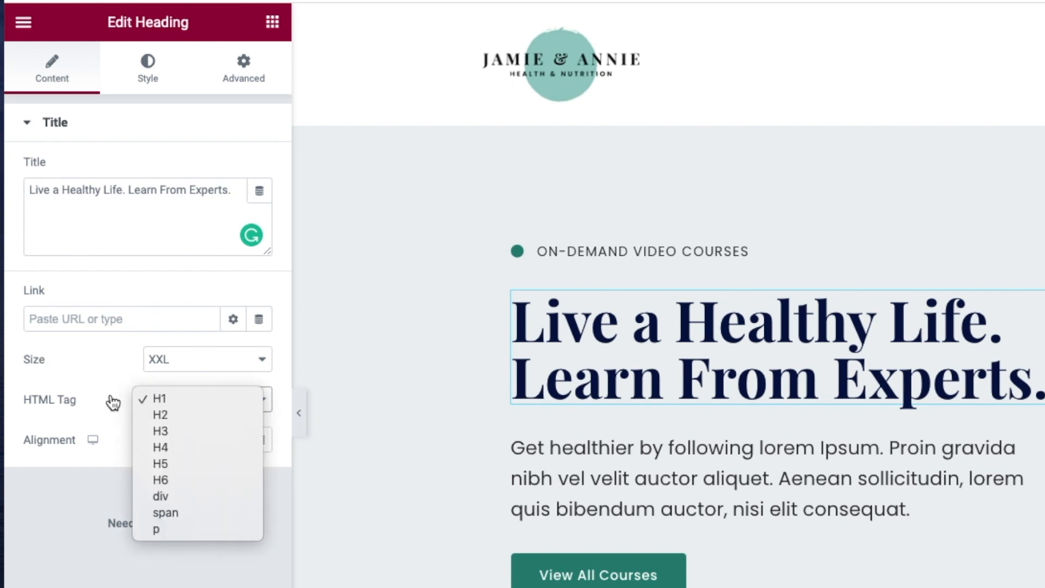
{"action": "left_click", "coordinate": [91, 378]}
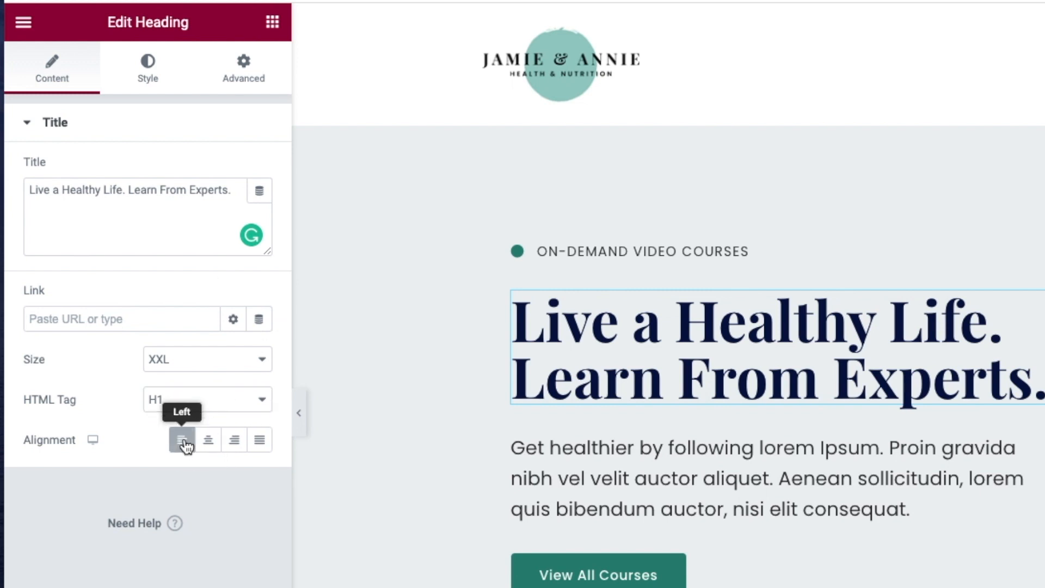
- Centre-align the heading after trying left, right and justified, then select the paragraph below
{"action": "left_click", "coordinate": [208, 440]}
{"action": "left_click", "coordinate": [125, 450]}
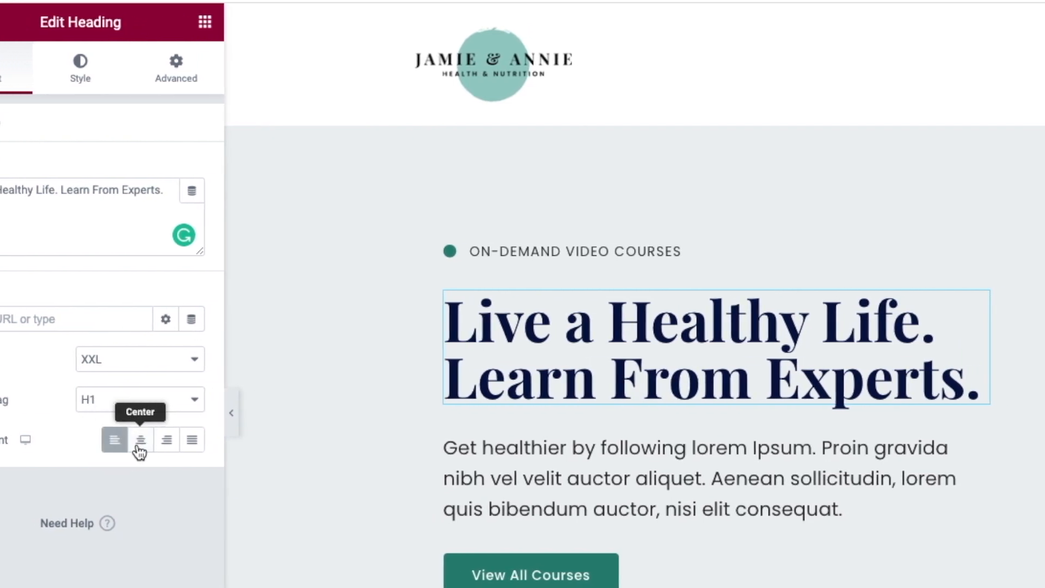
{"action": "left_click", "coordinate": [146, 449]}
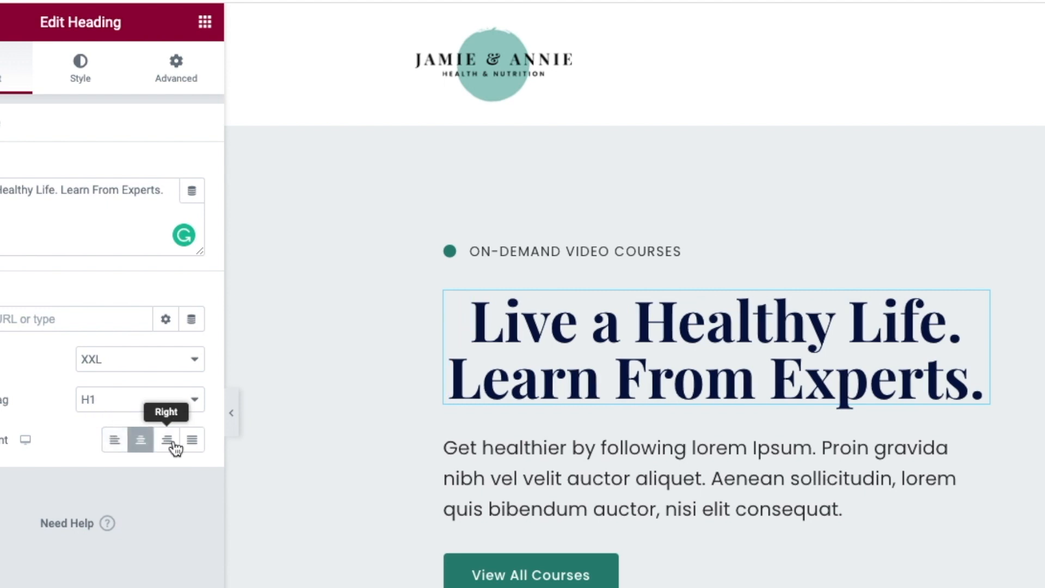
{"action": "left_click", "coordinate": [168, 445]}
{"action": "left_click", "coordinate": [192, 446]}
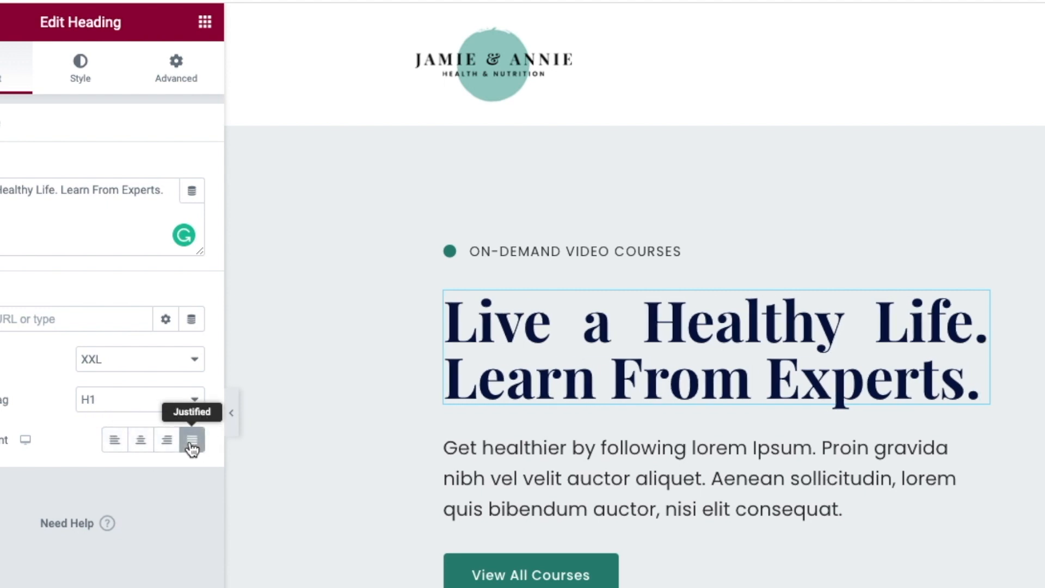
{"action": "left_click", "coordinate": [140, 441]}
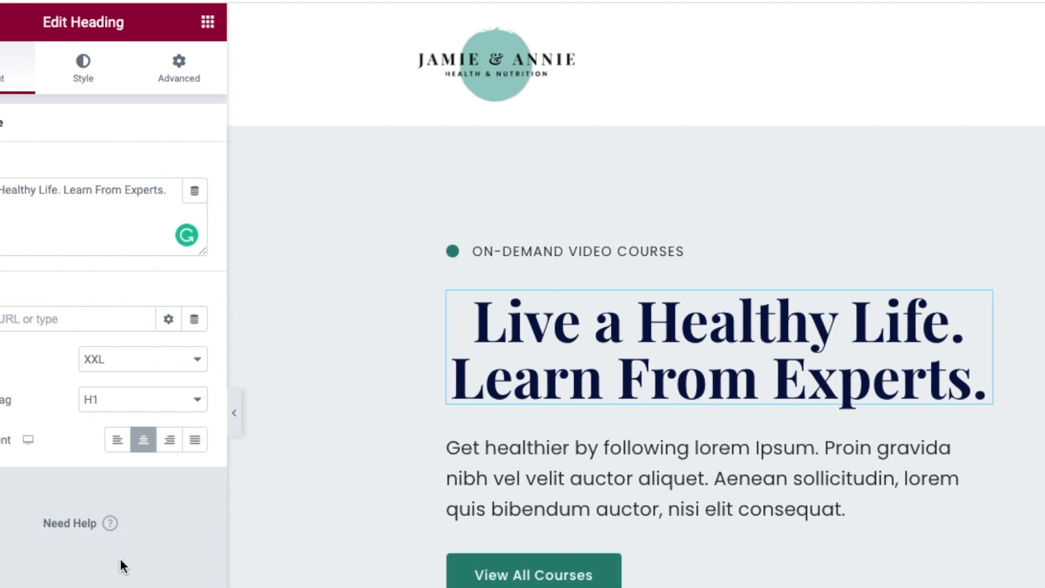
{"action": "scroll", "coordinate": [548, 340], "scroll_direction": "down", "scroll_amount": 3}
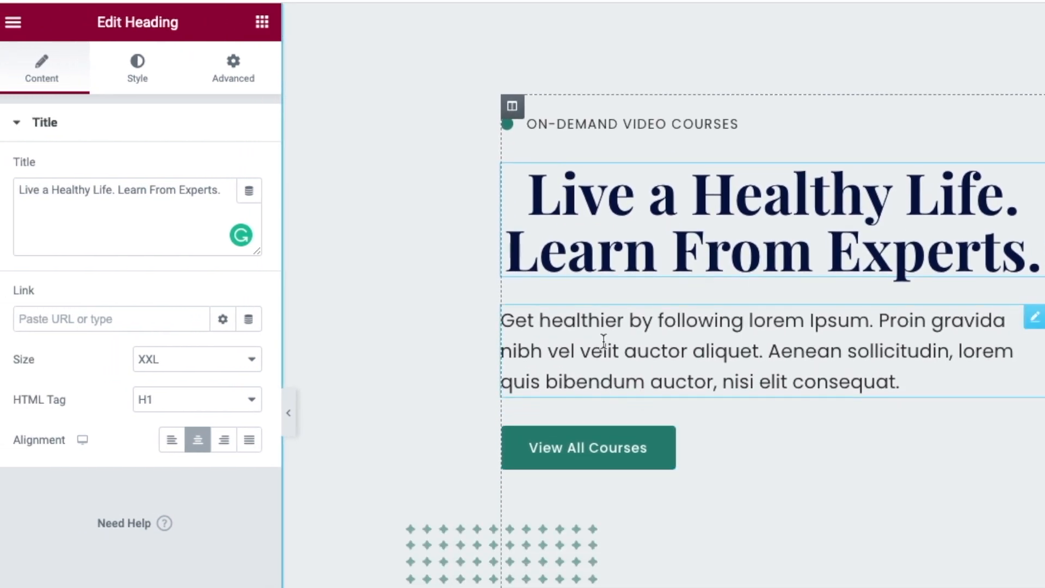
{"action": "left_click", "coordinate": [609, 349]}
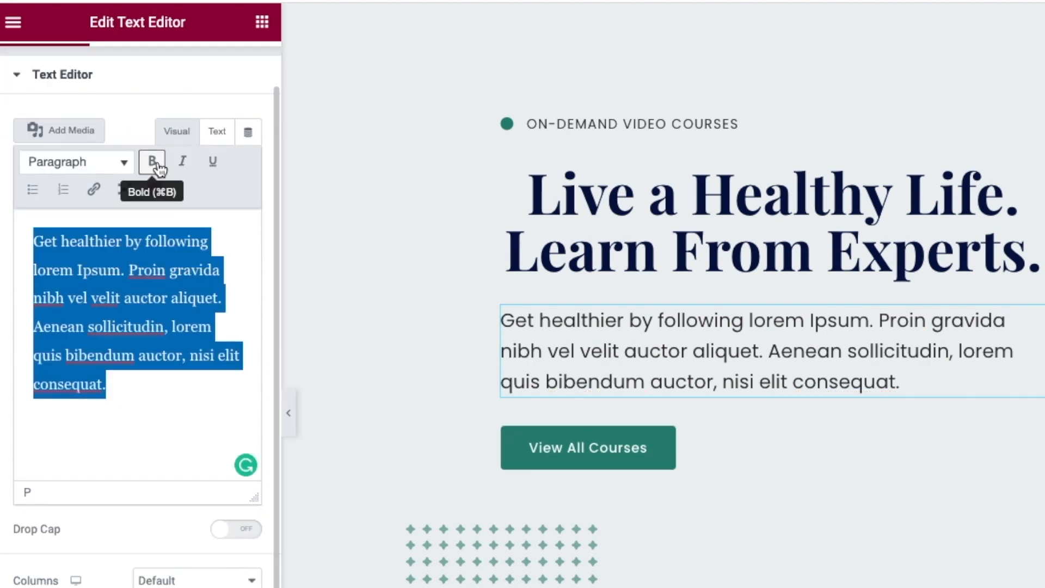
- Toggle bold, italic and underline on the paragraph, then remove them to keep it plain
{"action": "left_click", "coordinate": [153, 162]}
{"action": "left_click", "coordinate": [183, 163]}
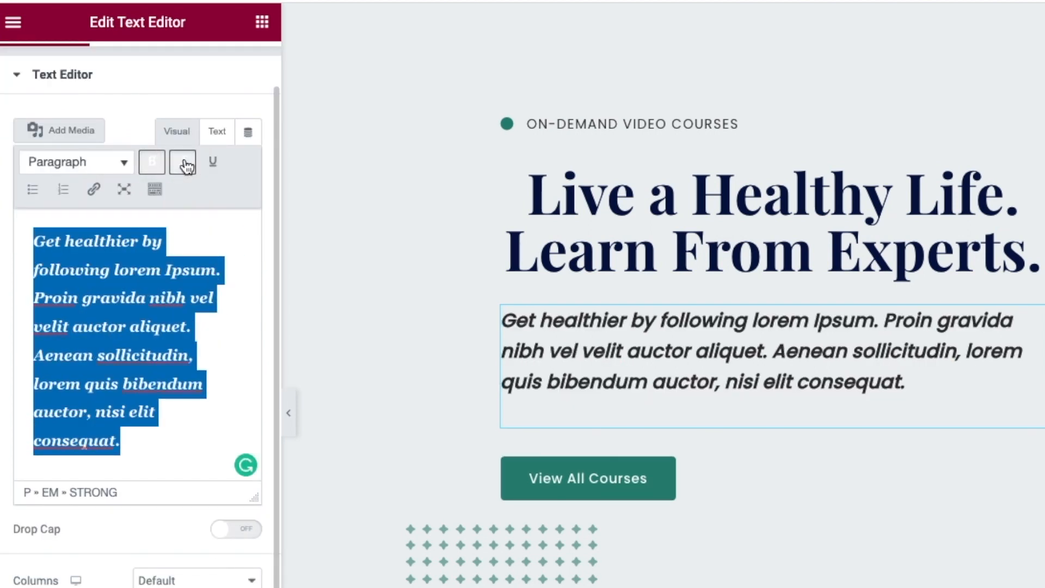
{"action": "left_click", "coordinate": [214, 163]}
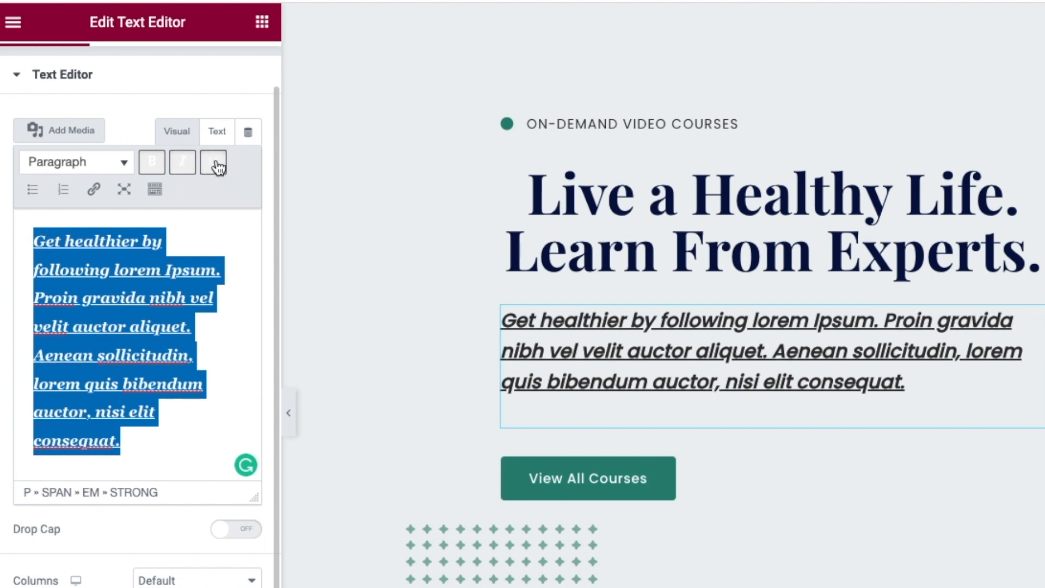
{"action": "left_click", "coordinate": [215, 164]}
{"action": "left_click", "coordinate": [183, 162]}
{"action": "left_click", "coordinate": [153, 162]}
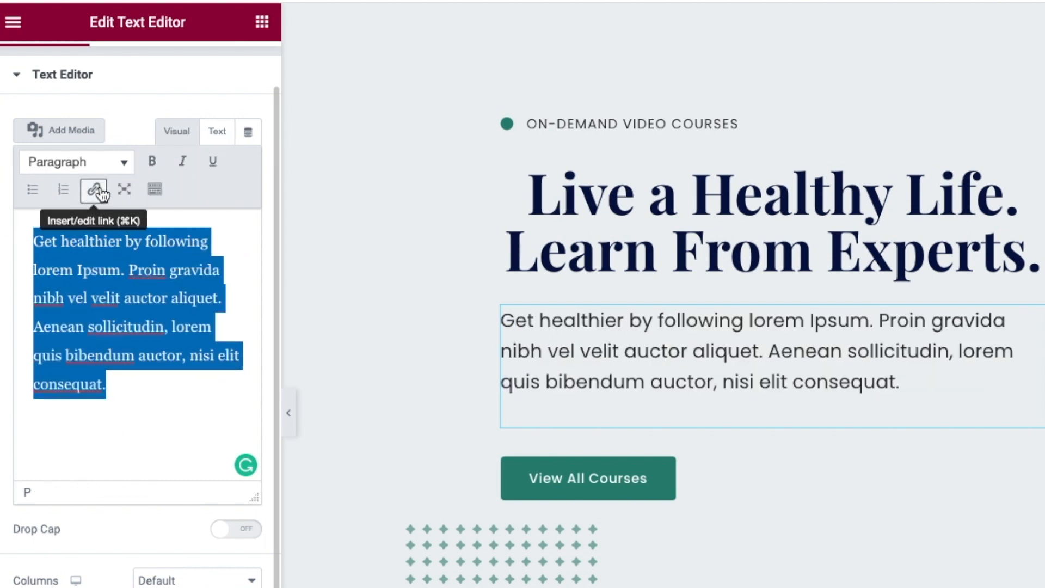
- Start a link on the word 'consequat.' and dismiss the empty link box
{"action": "left_click", "coordinate": [133, 426]}
{"action": "left_click", "coordinate": [49, 387]}
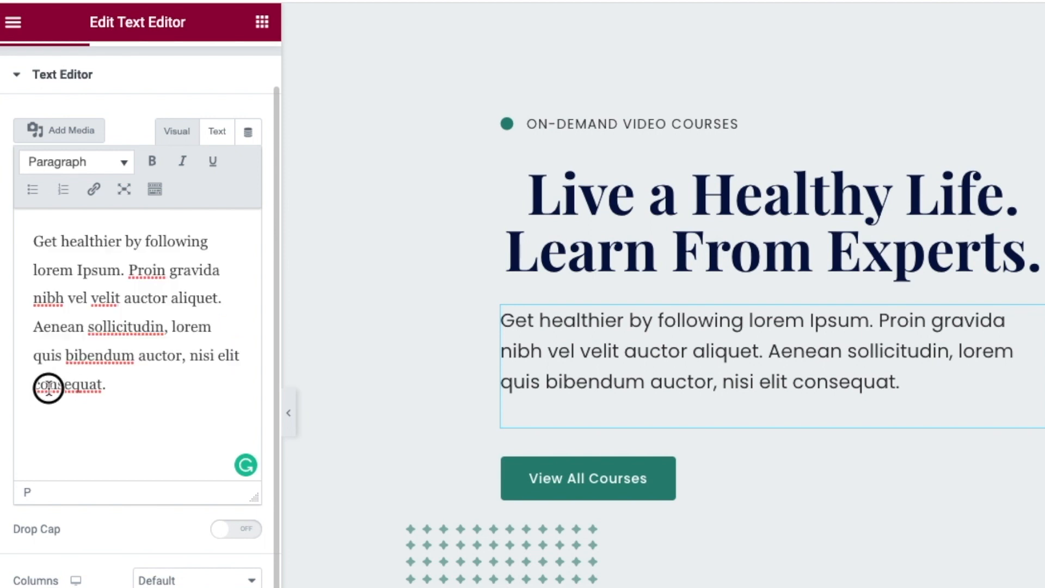
{"action": "left_click_drag", "start_coordinate": [129, 385], "coordinate": [12, 383]}
{"action": "left_click", "coordinate": [95, 190]}
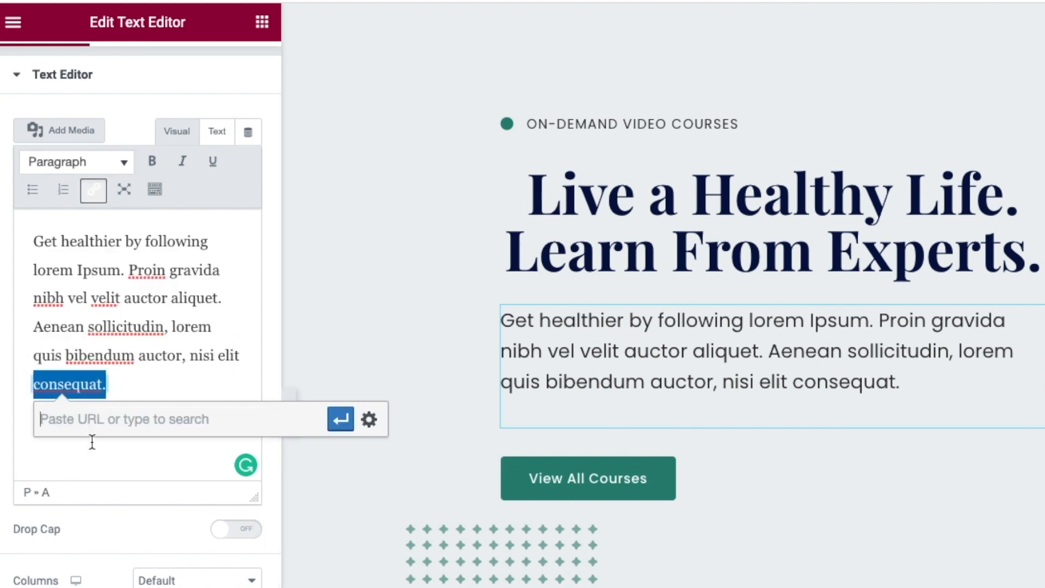
{"action": "left_click", "coordinate": [224, 385]}
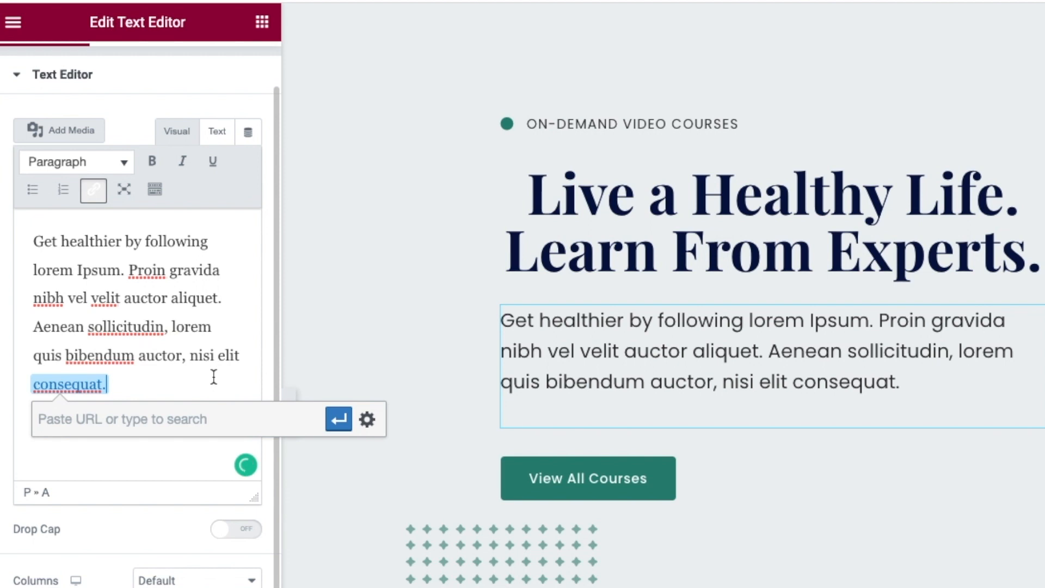
{"action": "left_click", "coordinate": [337, 424]}
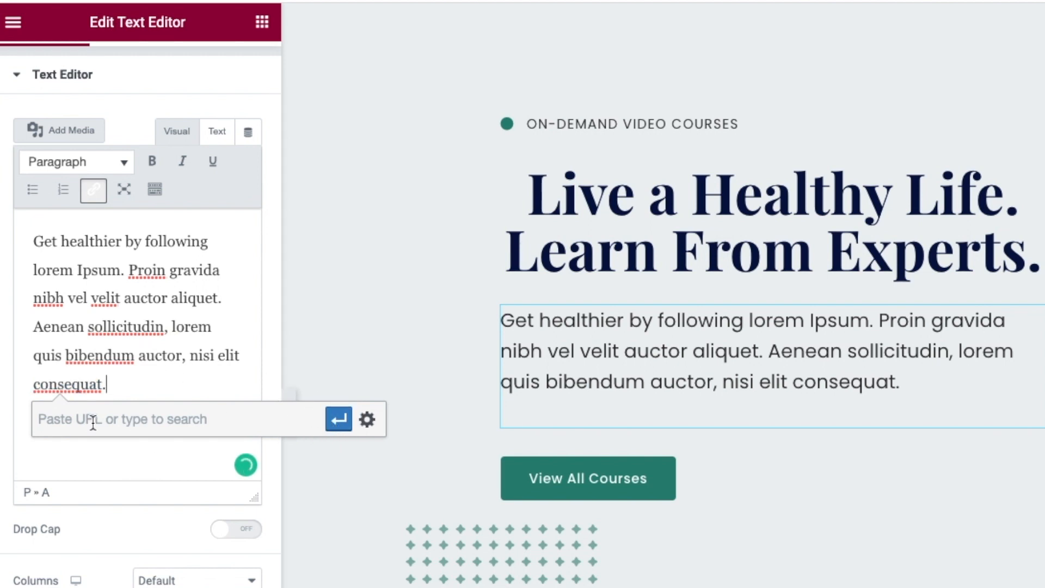
- Apply and remove numbered and bulleted list formatting on the paragraph's final clause
{"action": "left_click_drag", "start_coordinate": [107, 385], "coordinate": [33, 353]}
{"action": "left_click", "coordinate": [63, 190]}
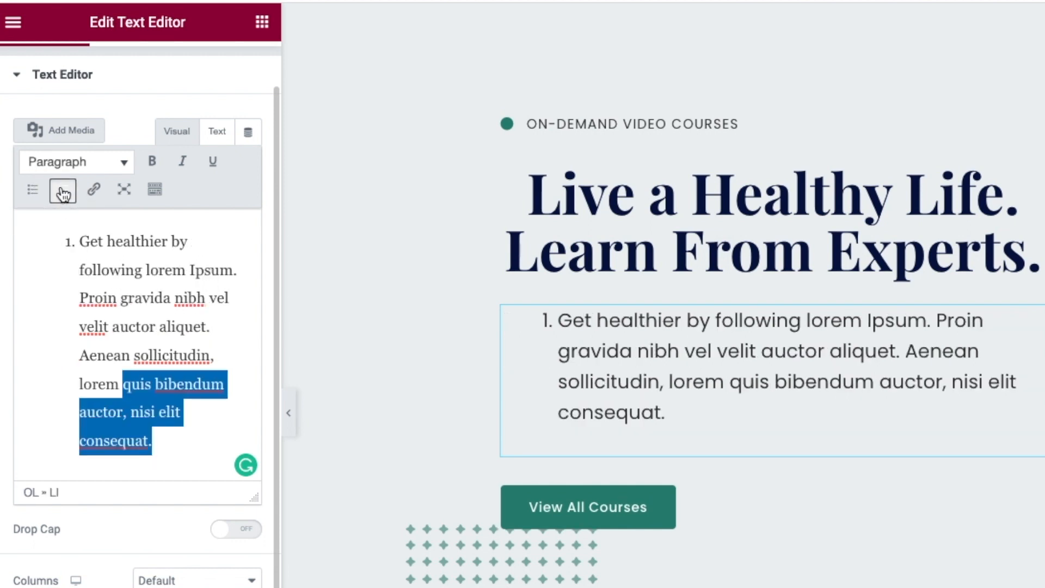
{"action": "left_click", "coordinate": [62, 193]}
{"action": "left_click", "coordinate": [32, 190]}
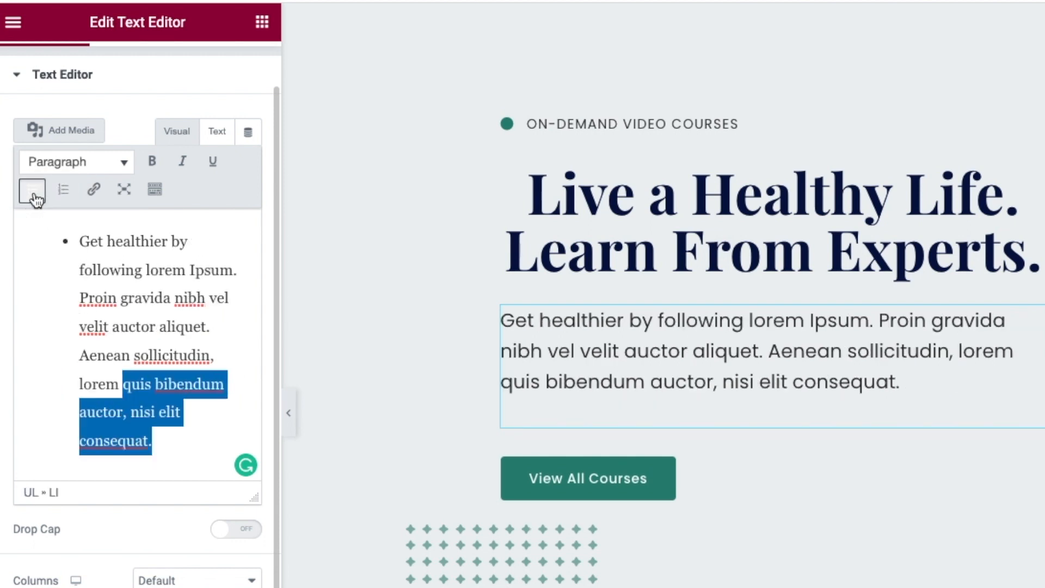
{"action": "left_click", "coordinate": [32, 190]}
- Add two empty lines after the paragraph and bring up the Add Media window
{"action": "left_click", "coordinate": [145, 389]}
{"action": "key", "text": "Return"}
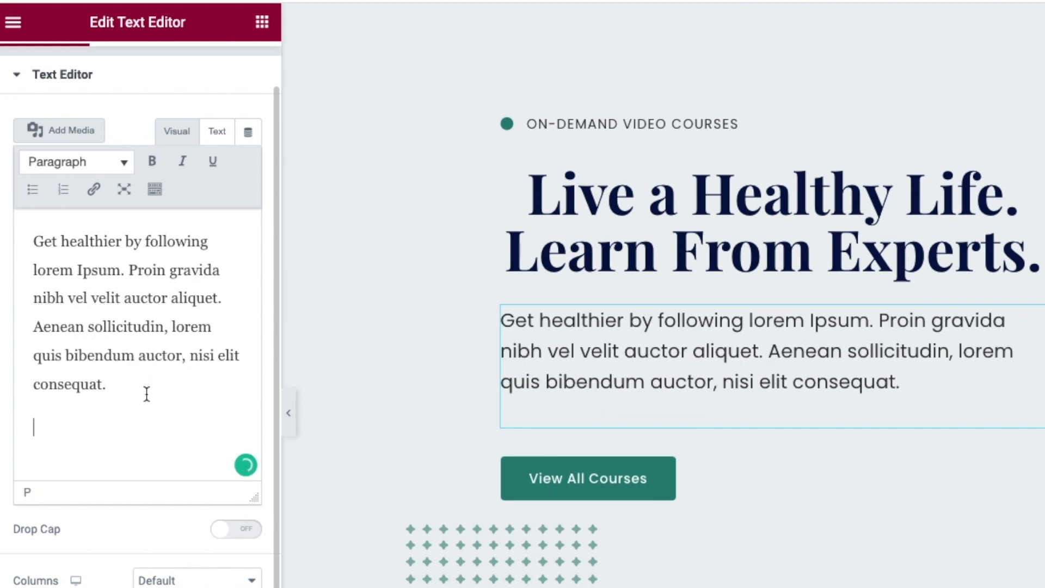
{"action": "key", "text": "Return"}
{"action": "left_click", "coordinate": [52, 133]}
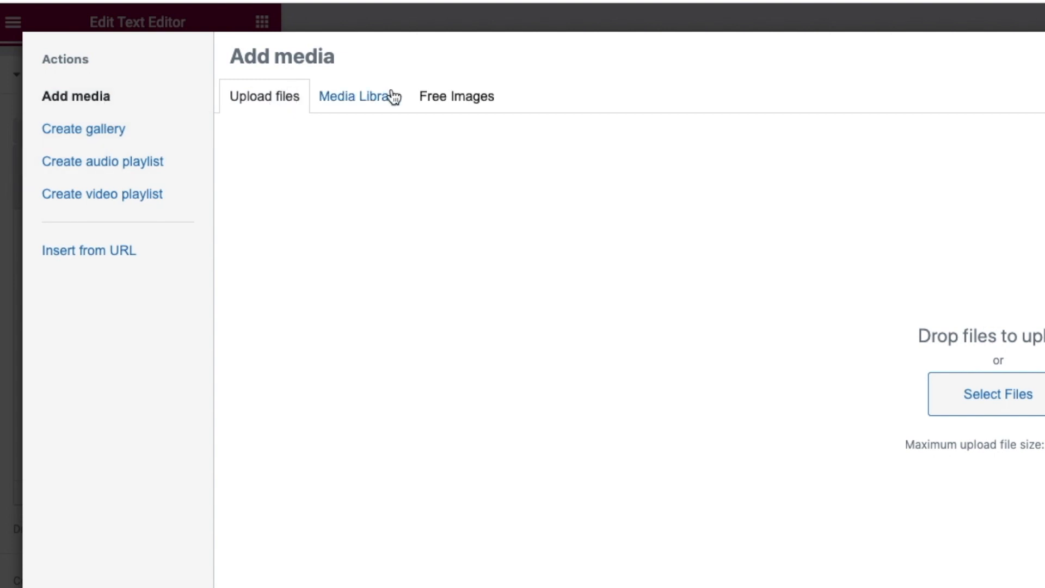
- Browse the Media Library, then search Free Images for cake photos
{"action": "left_click", "coordinate": [379, 105]}
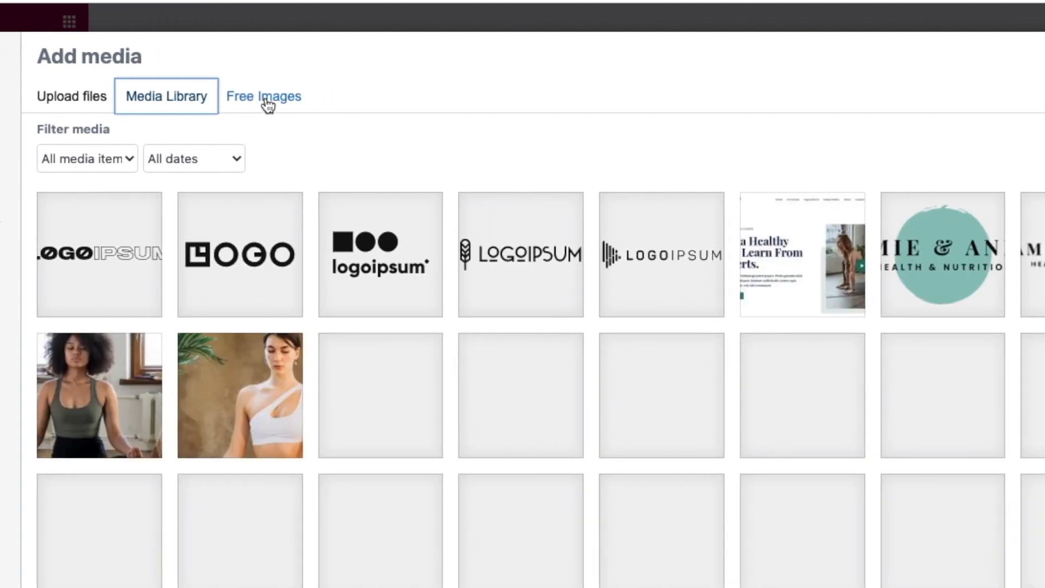
{"action": "left_click", "coordinate": [265, 102]}
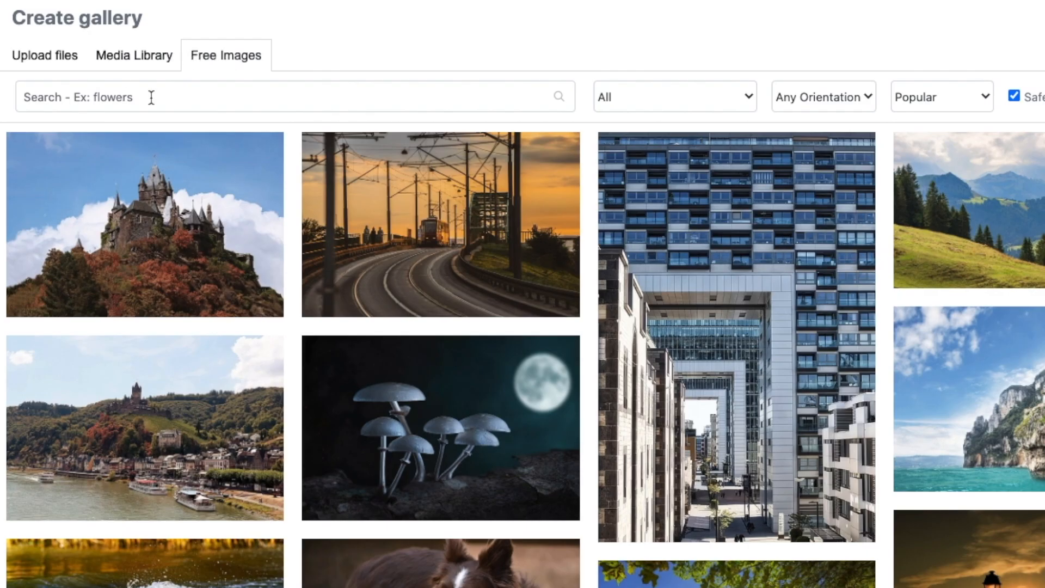
{"action": "left_click", "coordinate": [192, 99]}
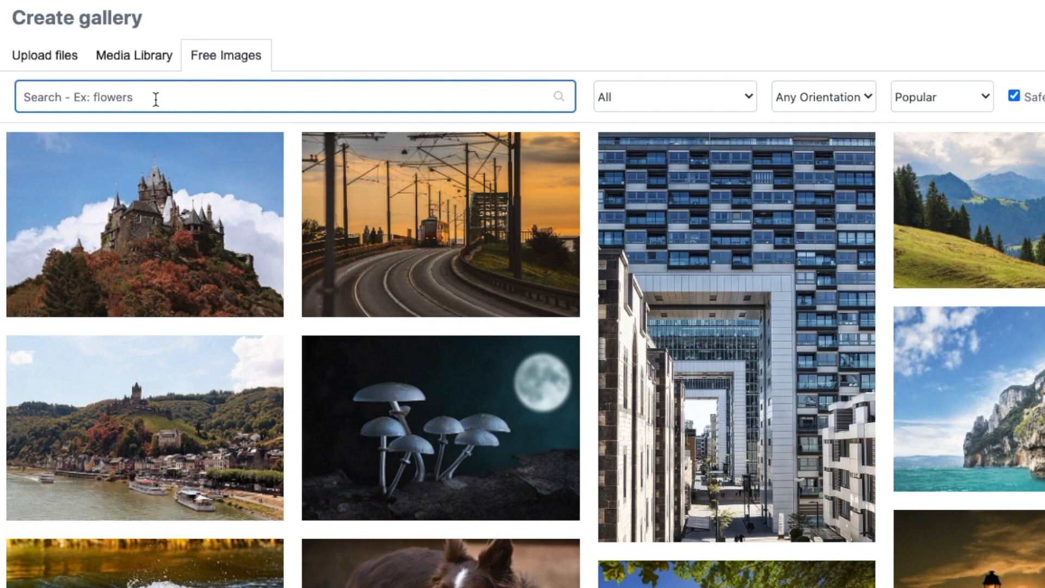
{"action": "type", "text": "cake"}
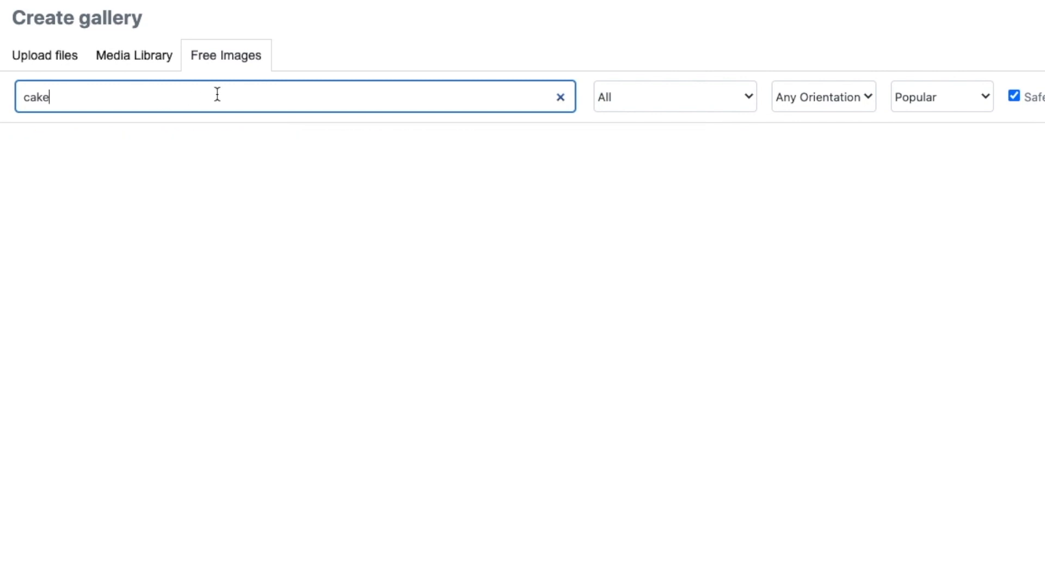
{"action": "scroll", "coordinate": [630, 379], "scroll_direction": "down", "scroll_amount": 10}
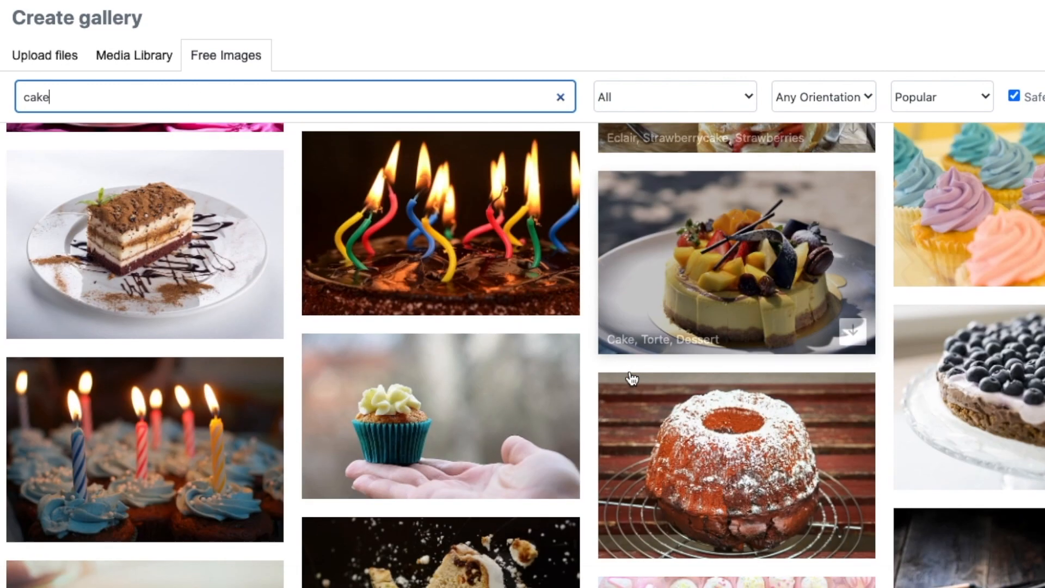
{"action": "scroll", "coordinate": [630, 379], "scroll_direction": "up", "scroll_amount": 10}
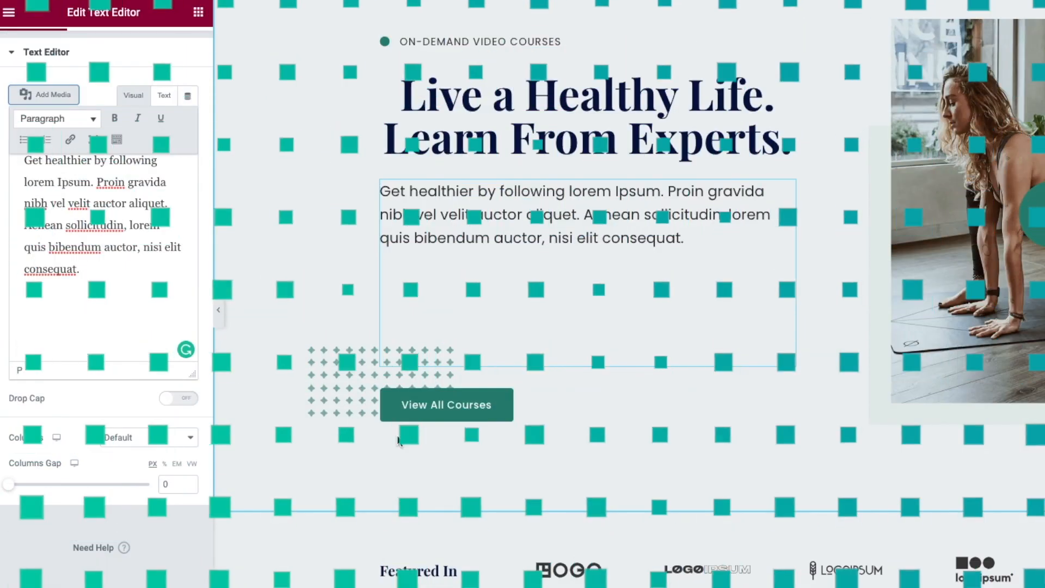
- Try the Info and Success button types, then set the hero button back to Default
{"action": "left_click", "coordinate": [428, 406]}
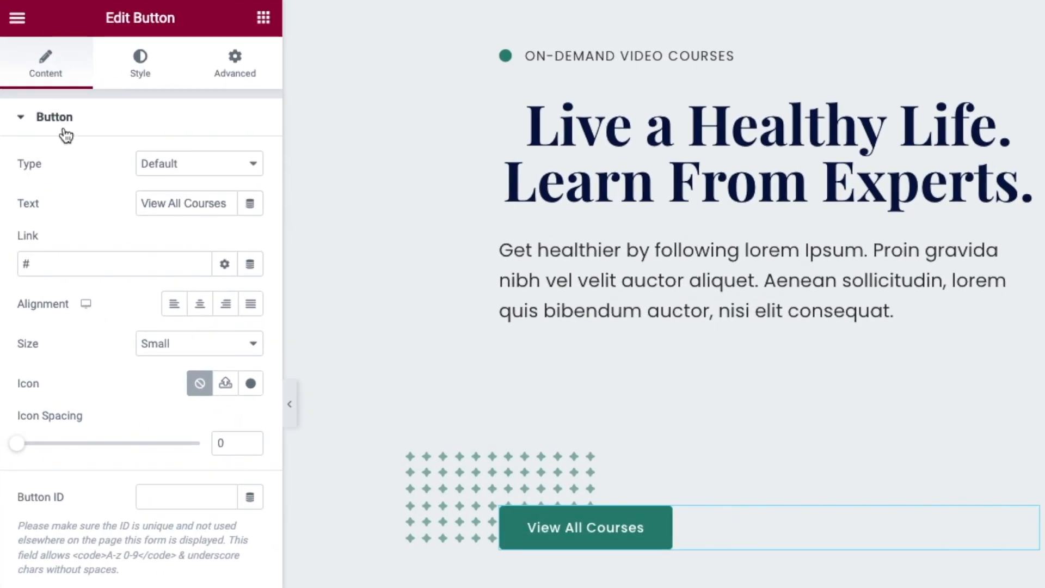
{"action": "left_click", "coordinate": [182, 174]}
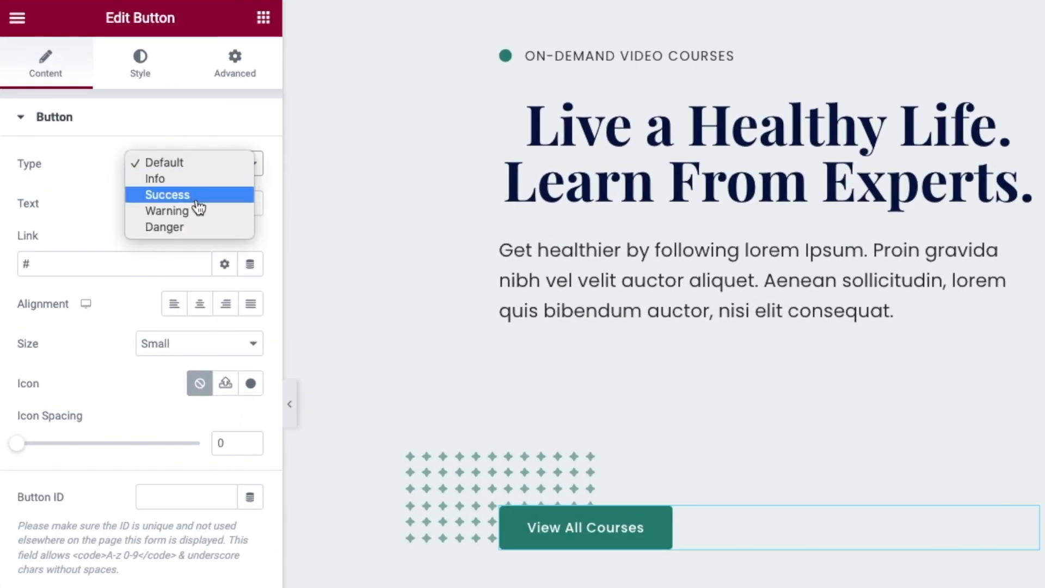
{"action": "left_click", "coordinate": [166, 179]}
{"action": "left_click", "coordinate": [182, 165]}
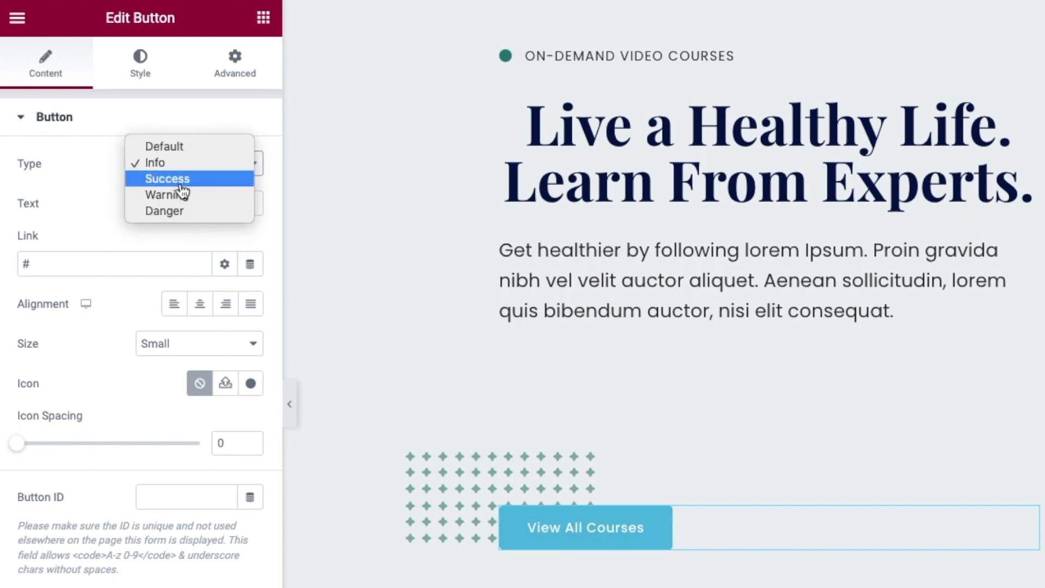
{"action": "left_click", "coordinate": [182, 186]}
{"action": "left_click", "coordinate": [182, 164]}
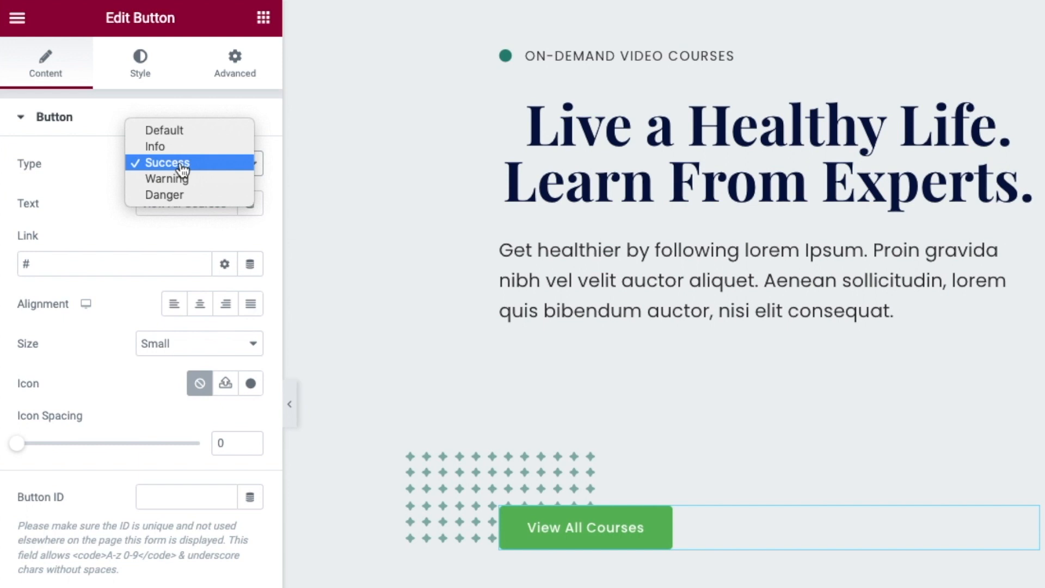
{"action": "left_click", "coordinate": [181, 132]}
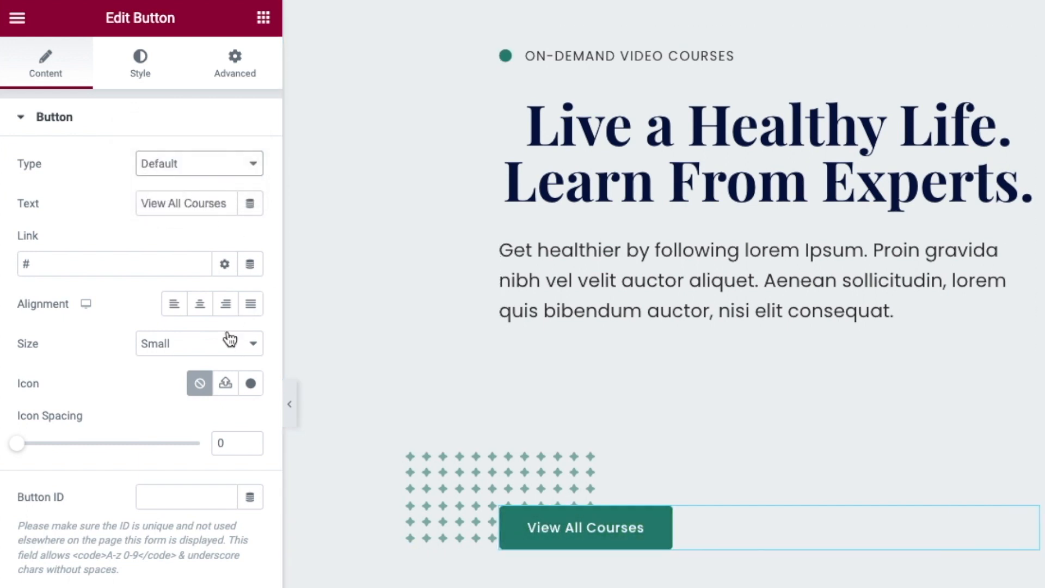
- Relabel the button 'Click here for more' and remove its '#' placeholder link
{"action": "triple_click", "coordinate": [190, 202]}
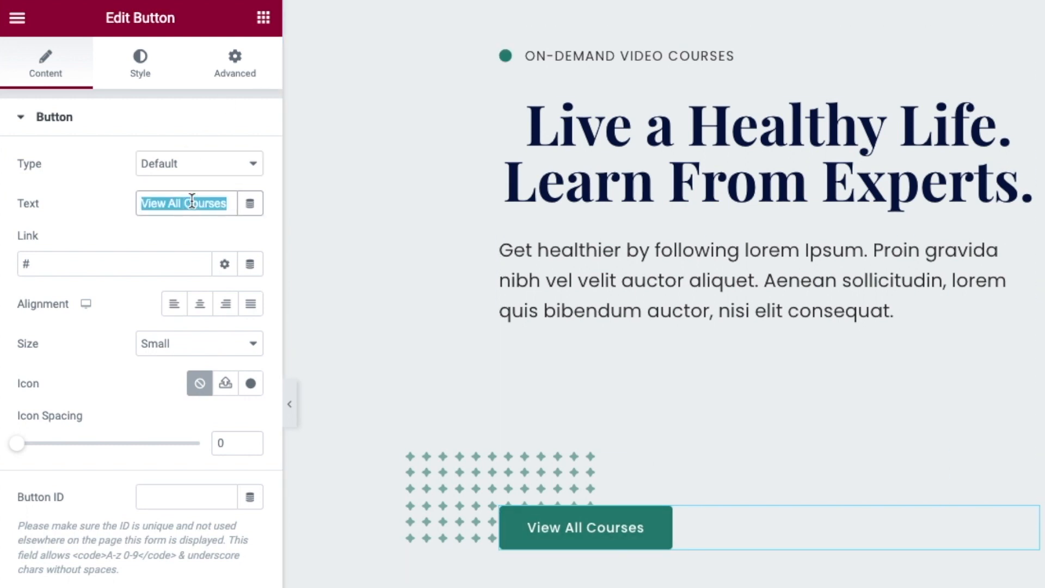
{"action": "type", "text": "Click"}
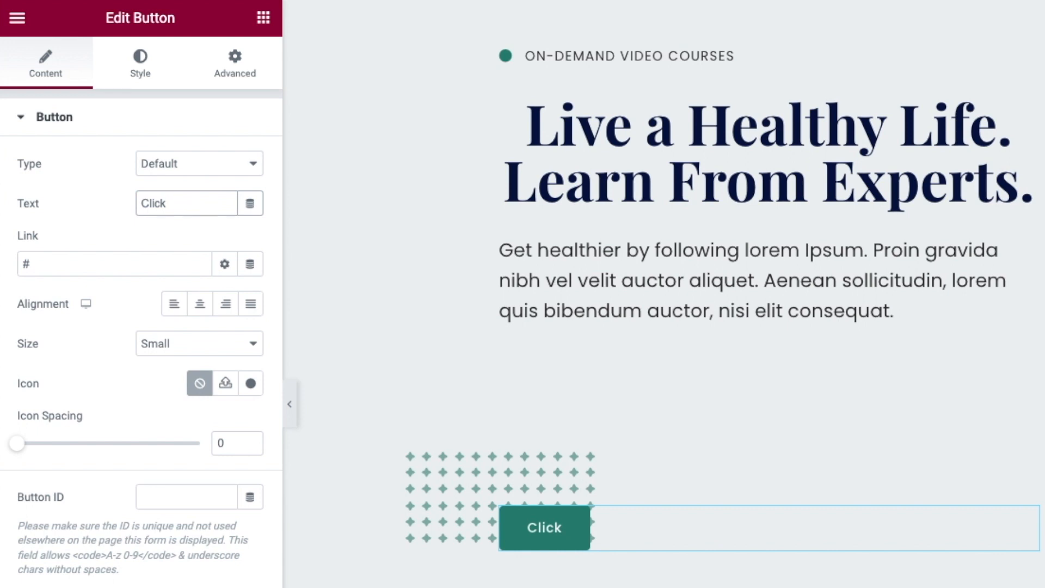
{"action": "type", "text": " here for more"}
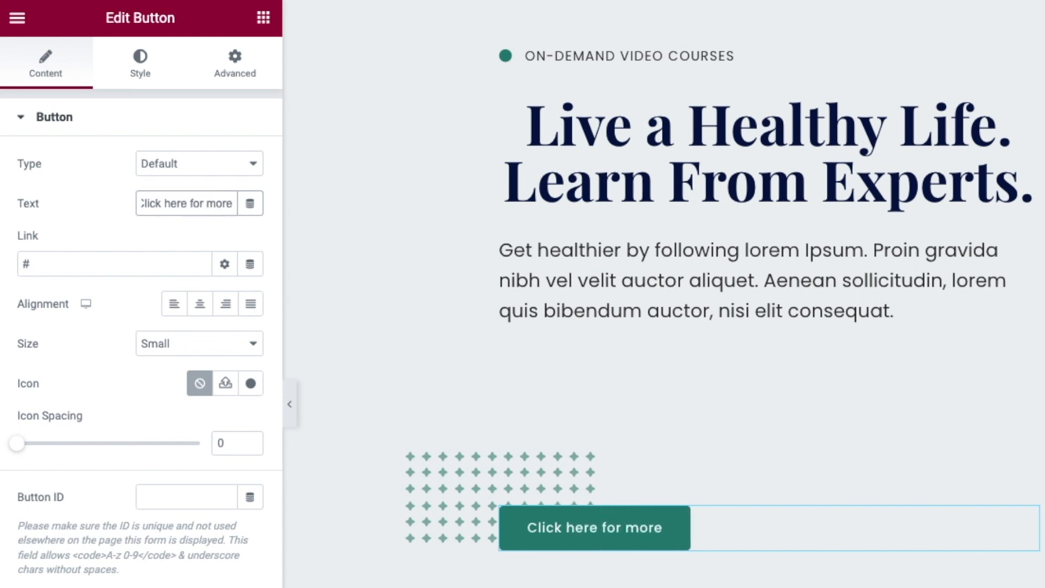
{"action": "left_click", "coordinate": [103, 265]}
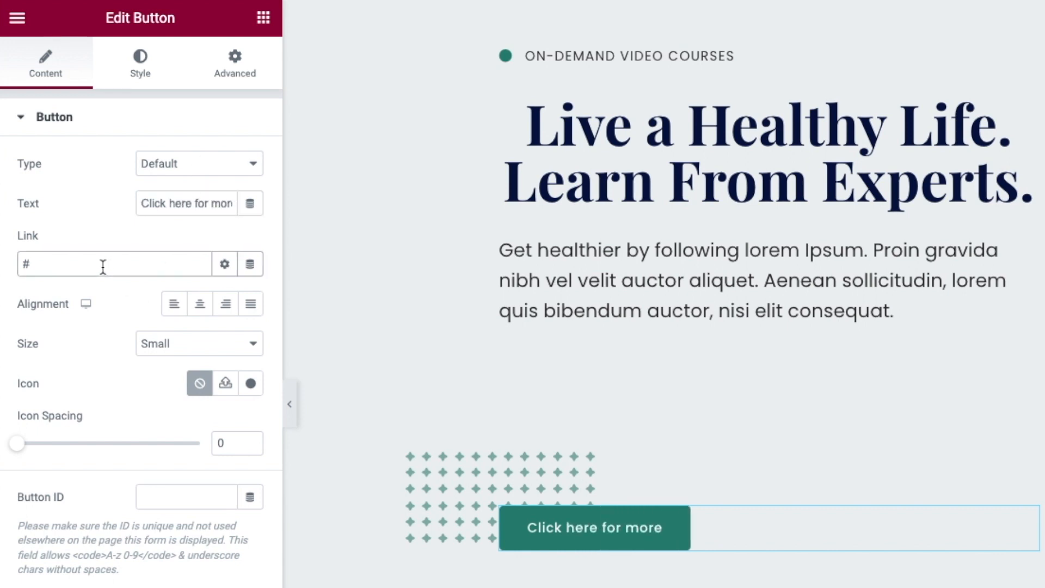
{"action": "key", "text": "BackSpace"}
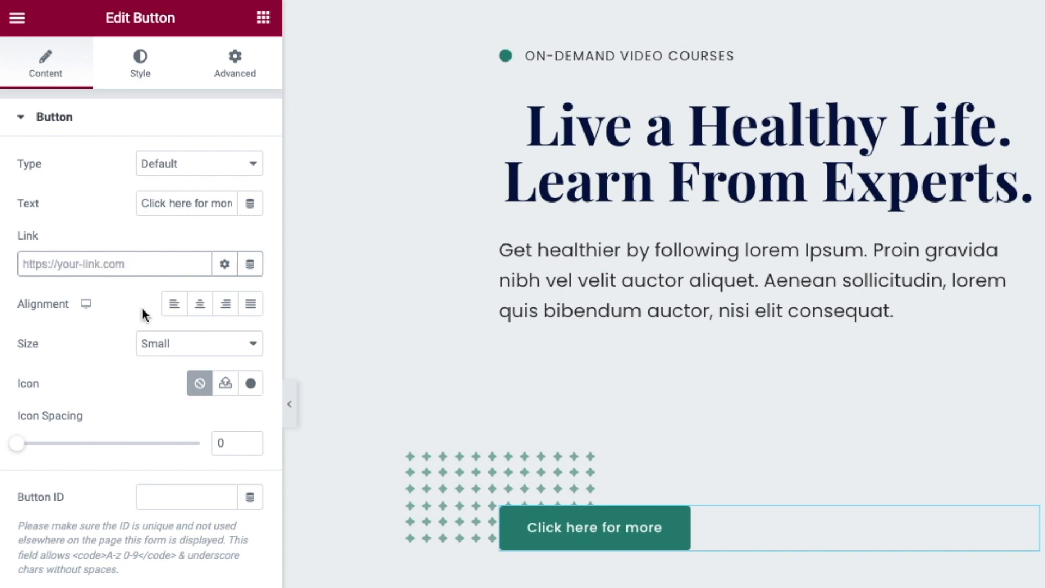
{"action": "left_click", "coordinate": [168, 339]}
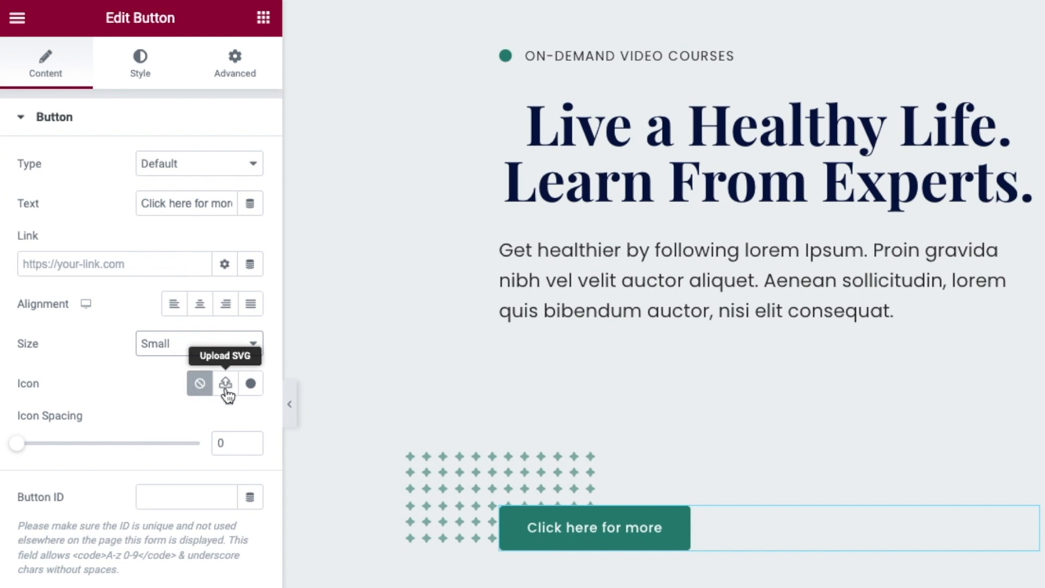
- Browse the button icon library, keep icon spacing at 0, and select the heading text
{"action": "left_click", "coordinate": [250, 385]}
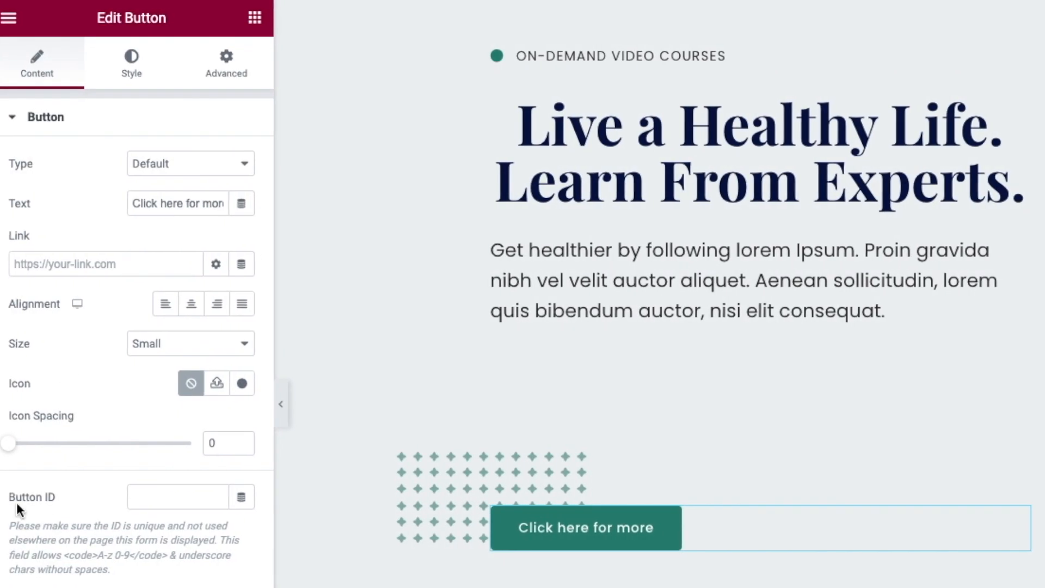
{"action": "mouse_move", "coordinate": [9, 447]}
{"action": "left_mouse_down"}
{"action": "mouse_move", "coordinate": [64, 443]}
{"action": "mouse_move", "coordinate": [2, 445]}
{"action": "left_mouse_up"}
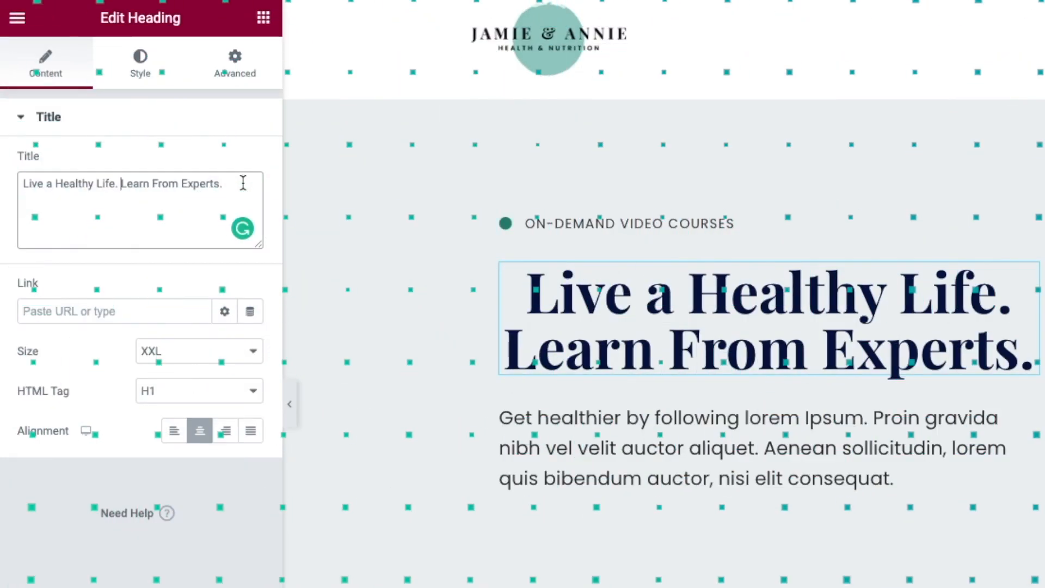
{"action": "left_click_drag", "start_coordinate": [235, 179], "coordinate": [18, 171]}
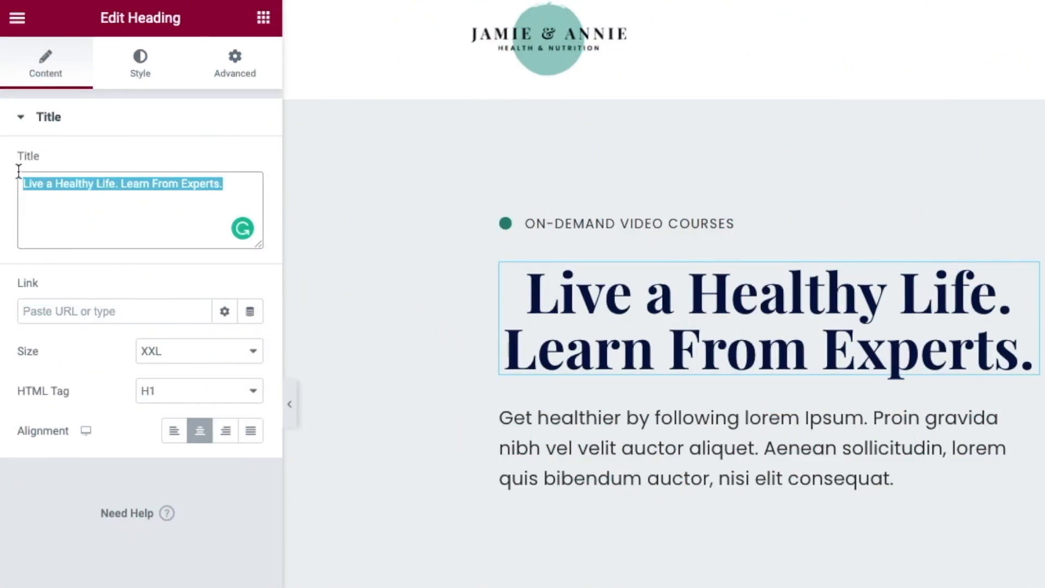
- Replace the heading with 'Welcome to / WP Hub Training', broken onto two lines after 'to'
{"action": "key", "text": "BackSpace"}
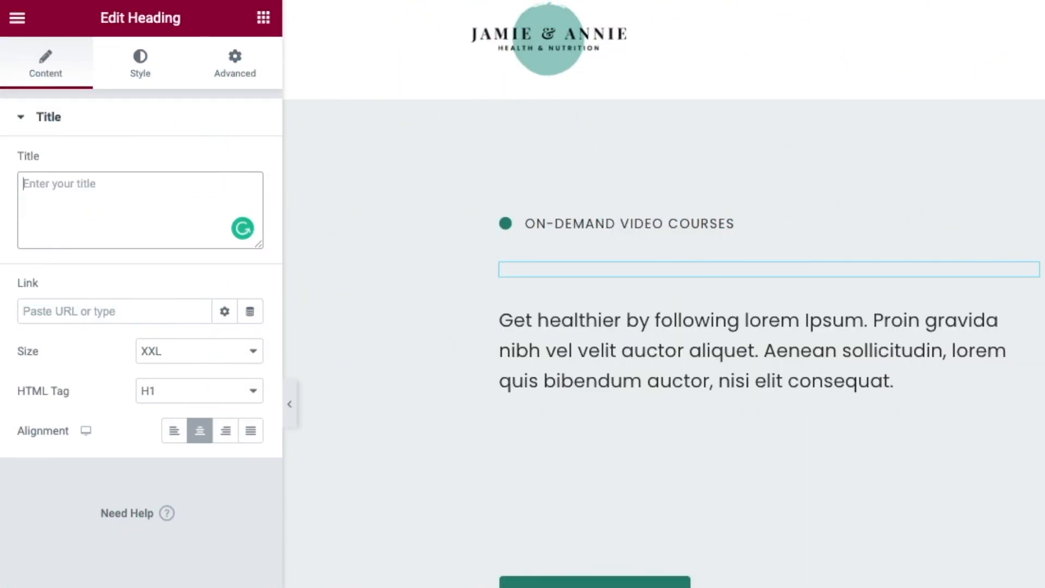
{"action": "type", "text": "Welcome to WP Hub Training"}
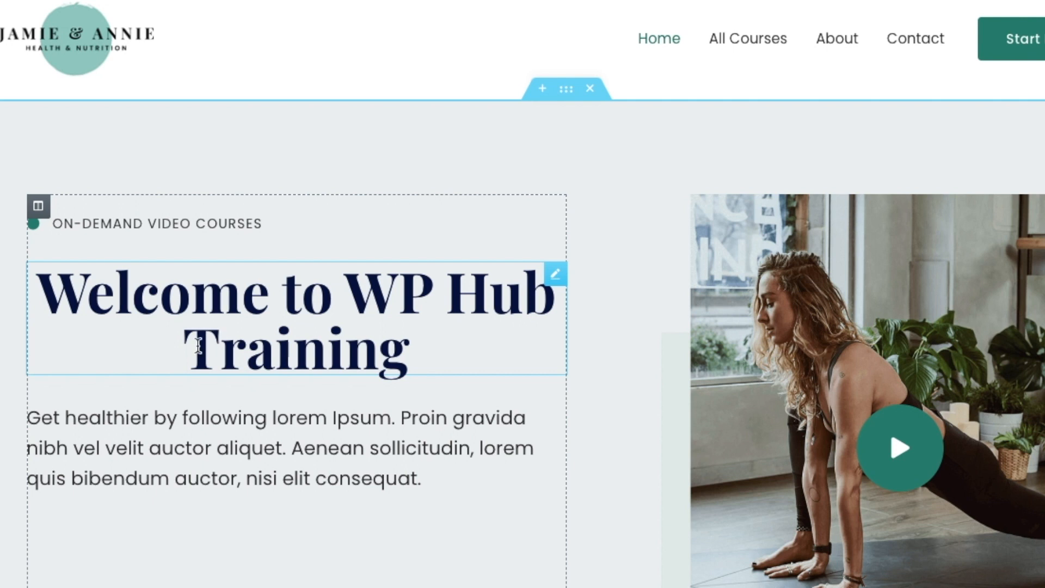
{"action": "left_click", "coordinate": [333, 285]}
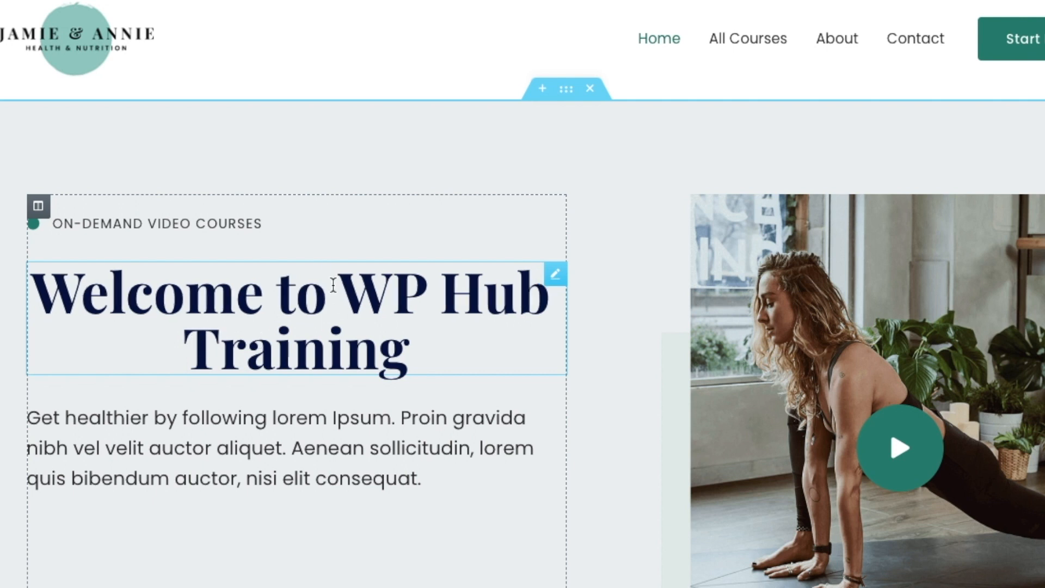
{"action": "key", "text": "Return"}
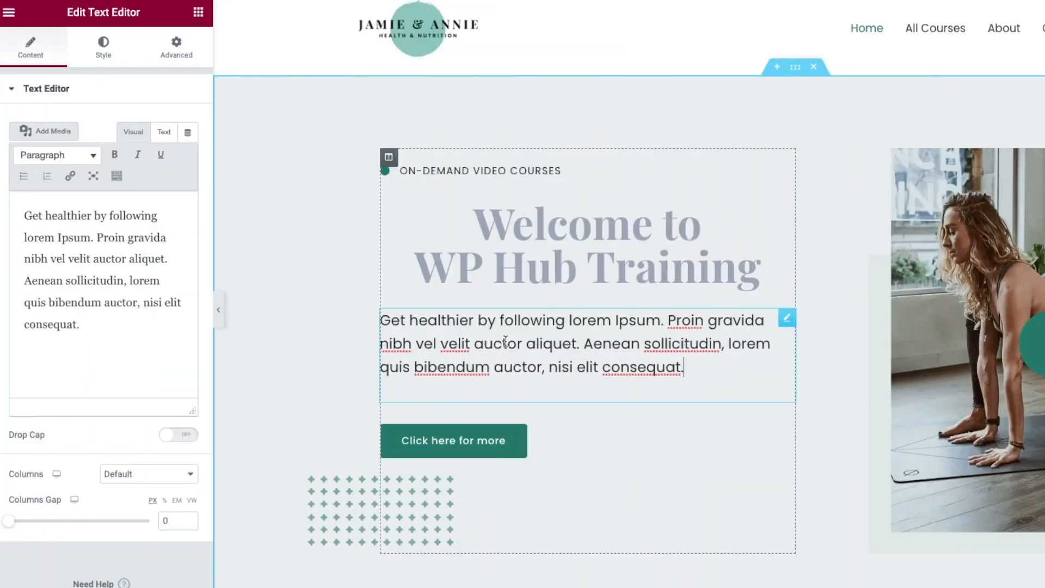
- Replace the lorem paragraph with the pasted WordPress tutorials blurb
{"action": "left_click_drag", "start_coordinate": [685, 364], "coordinate": [381, 320]}
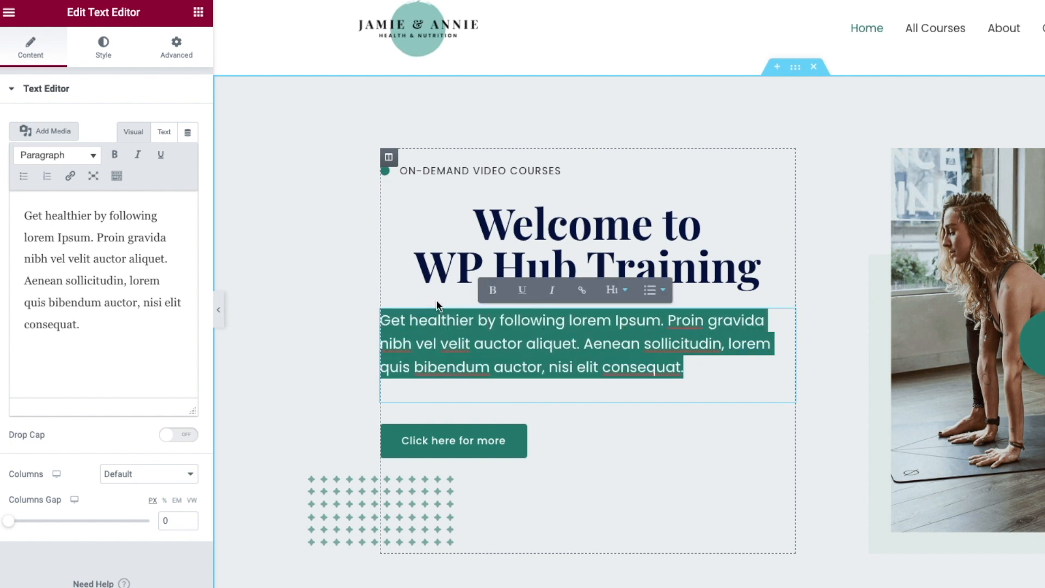
{"action": "left_click", "coordinate": [466, 343]}
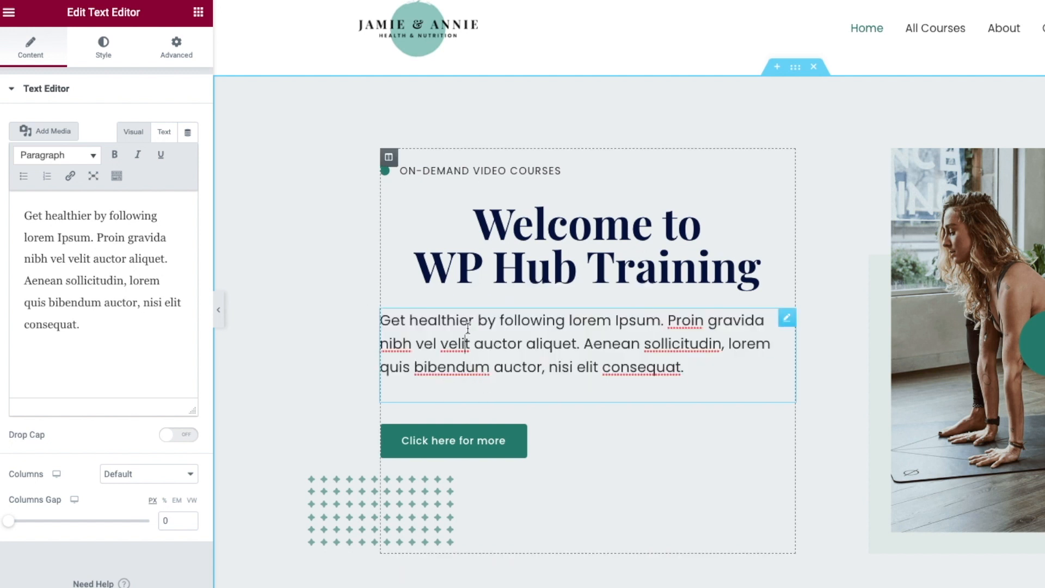
{"action": "left_click_drag", "start_coordinate": [94, 330], "coordinate": [21, 164]}
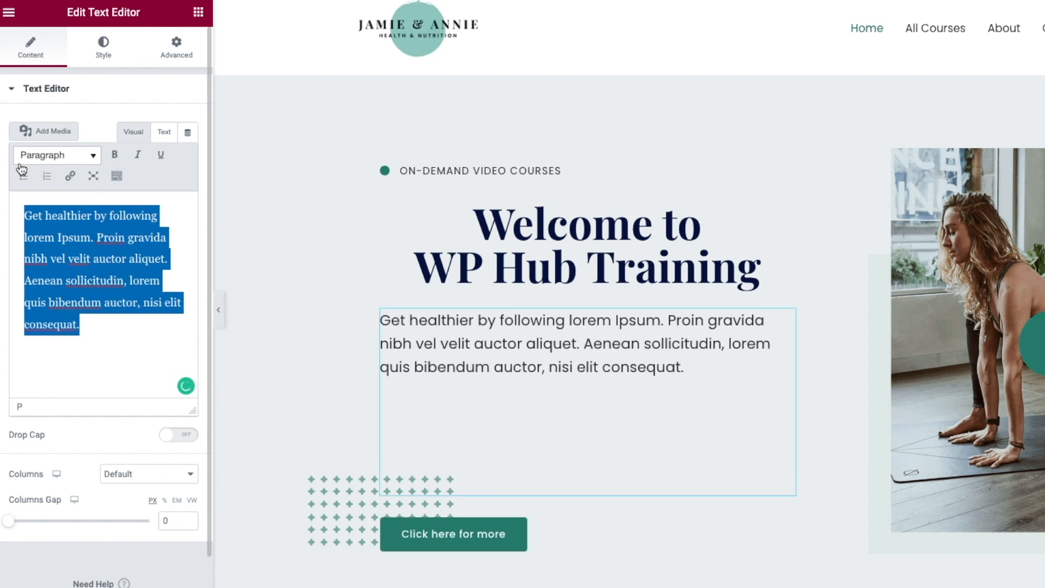
{"action": "key", "text": "BackSpace"}
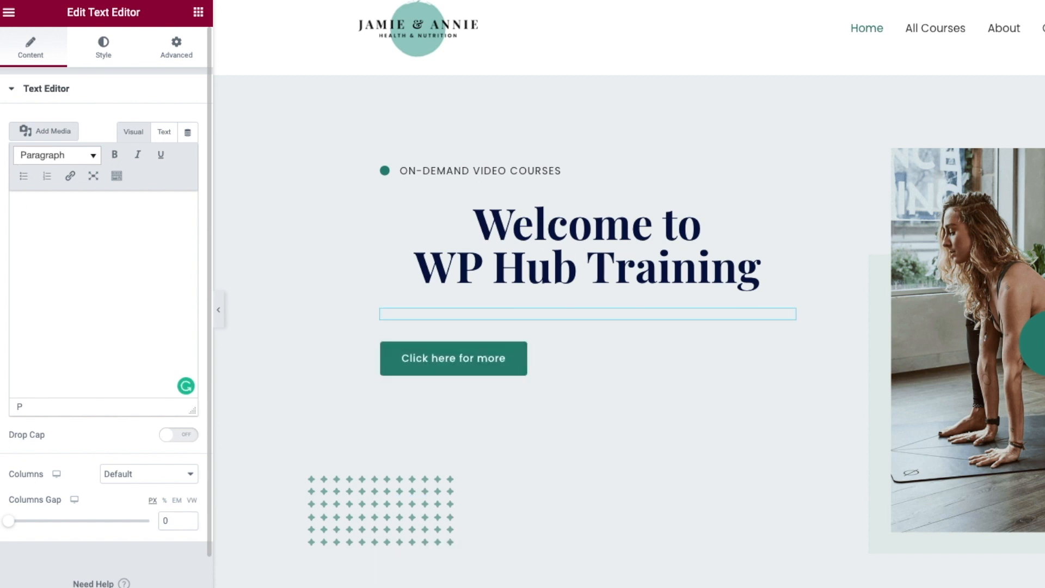
{"action": "type", "text": "The best place to learn WordPress for beginners! We have step-by-step tutorials on how you can use WordPress."}
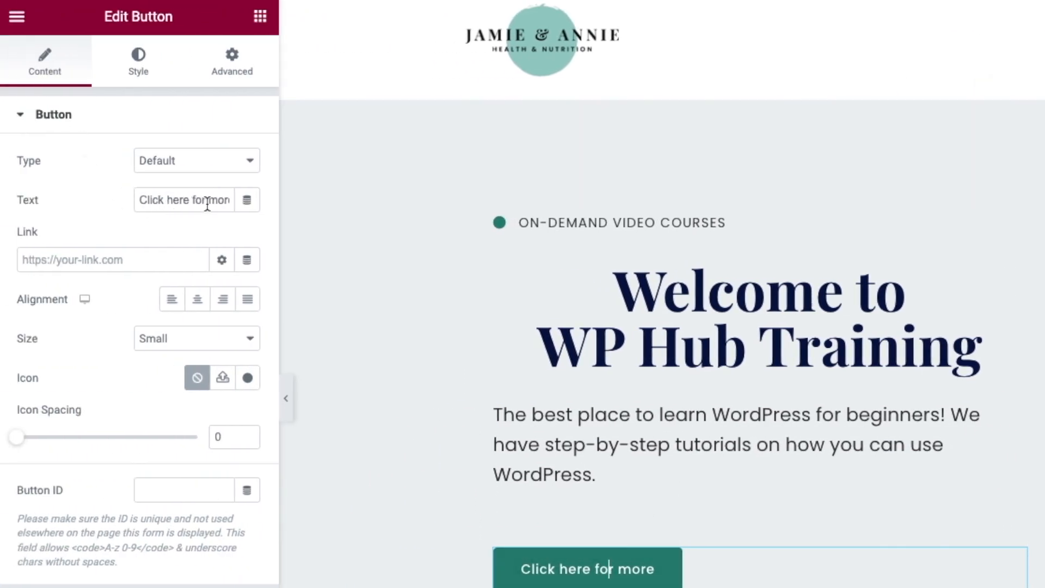
- Rename the hero button 'Learn More' and set its icon spacing to 5
{"action": "triple_click", "coordinate": [177, 196]}
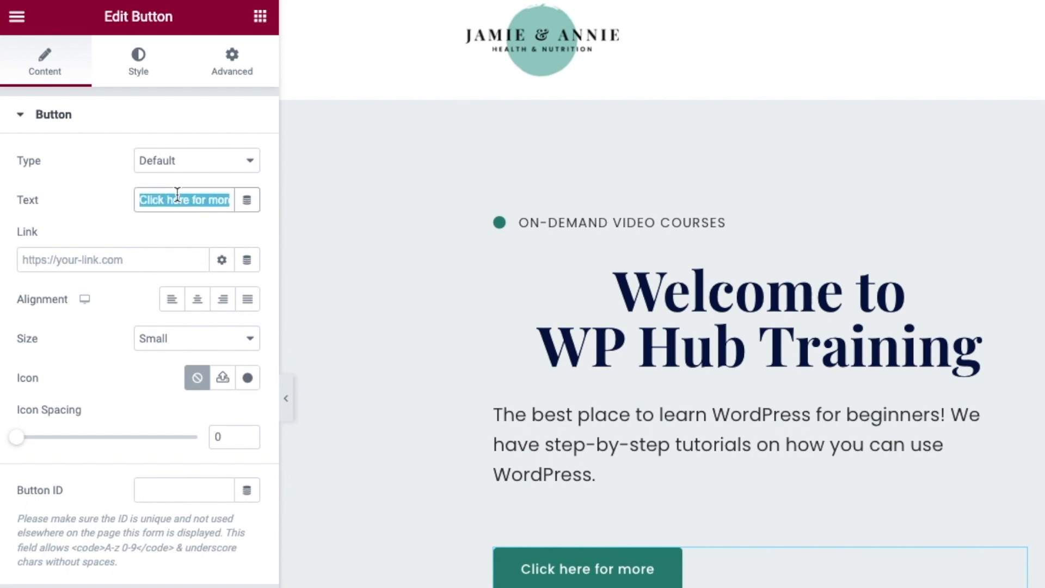
{"action": "type", "text": "Learn More"}
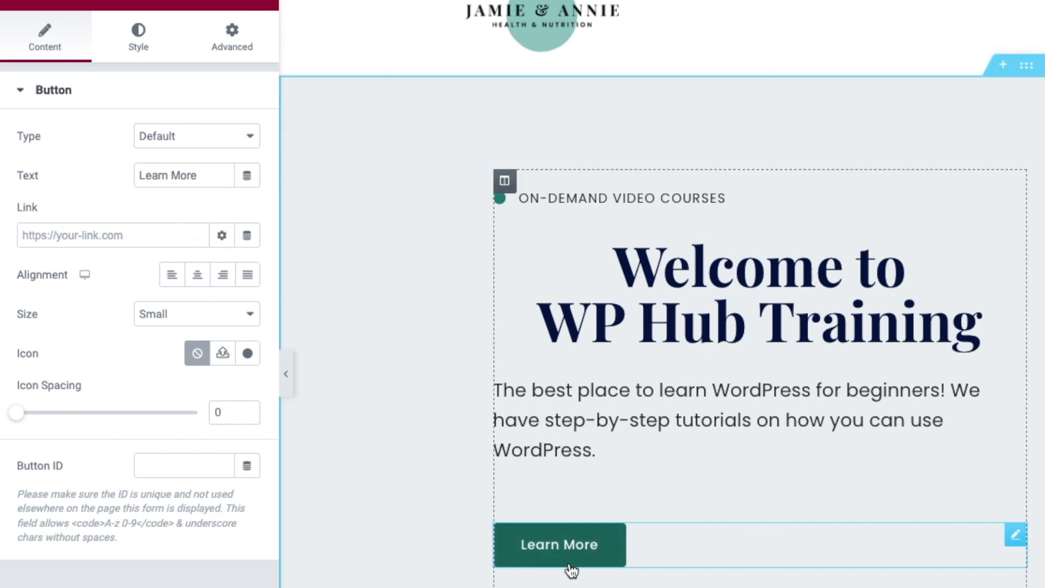
{"action": "left_click_drag", "start_coordinate": [21, 415], "coordinate": [90, 420]}
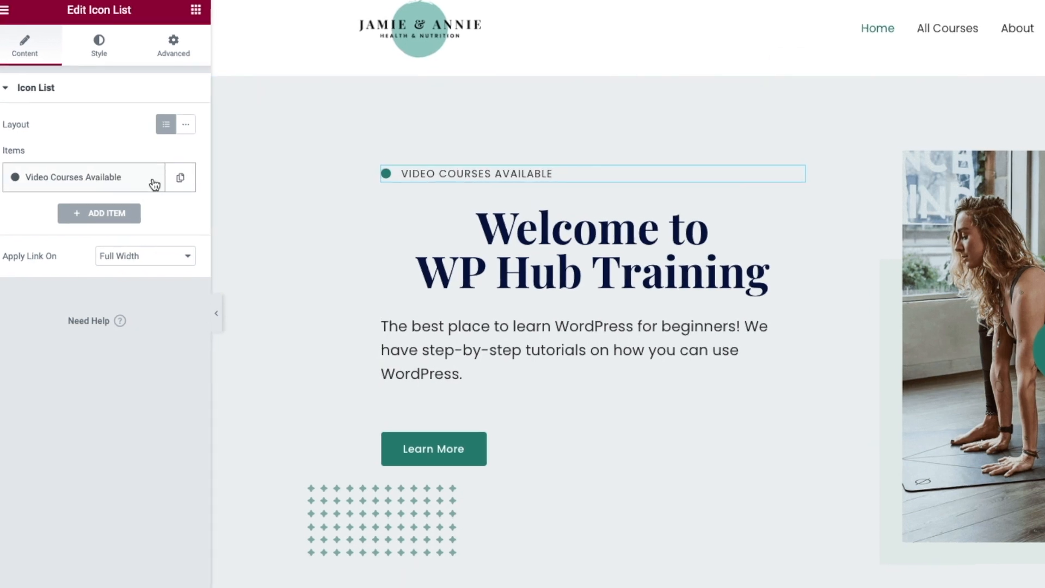
- Edit the tagline item above the heading to read 'Video Courses Available'
{"action": "left_click", "coordinate": [152, 179]}
{"action": "mouse_move", "coordinate": [124, 346]}
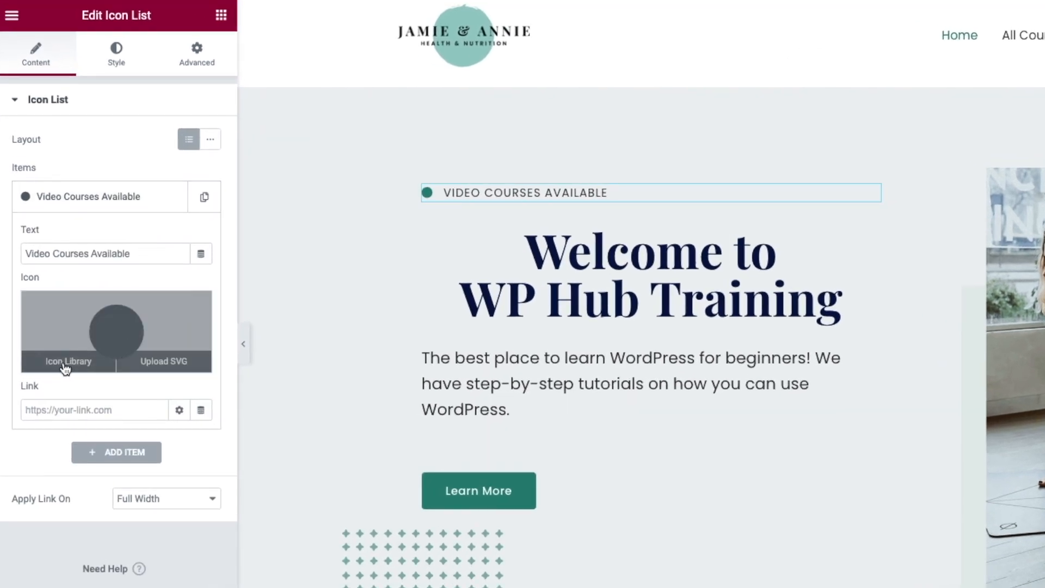
{"action": "left_click", "coordinate": [75, 409]}
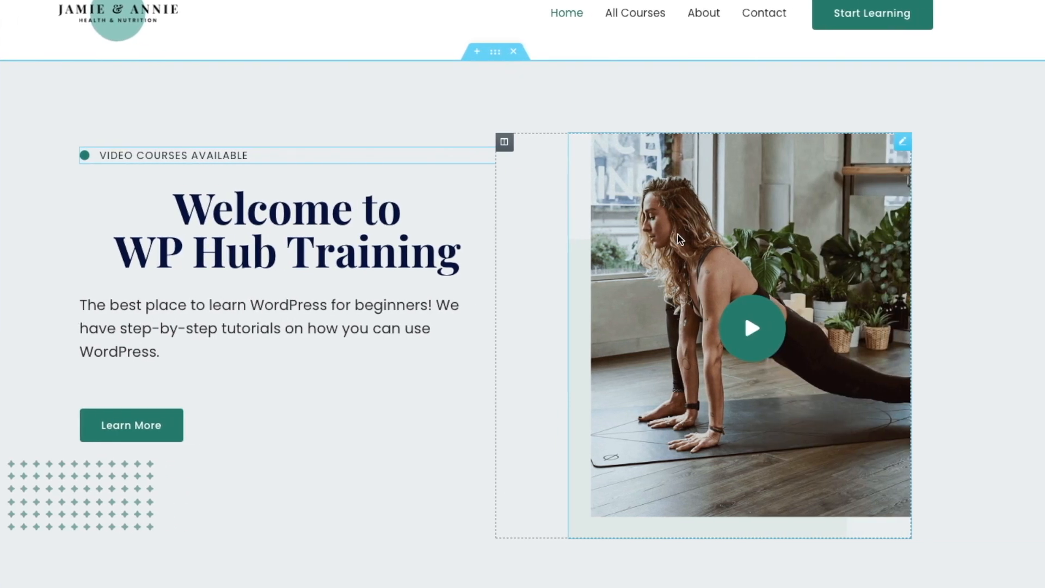
- Swap the hero image for IMG_4121-scaled.jpg from the Media Library and show its Style settings
{"action": "left_click", "coordinate": [680, 239]}
{"action": "left_click", "coordinate": [110, 255]}
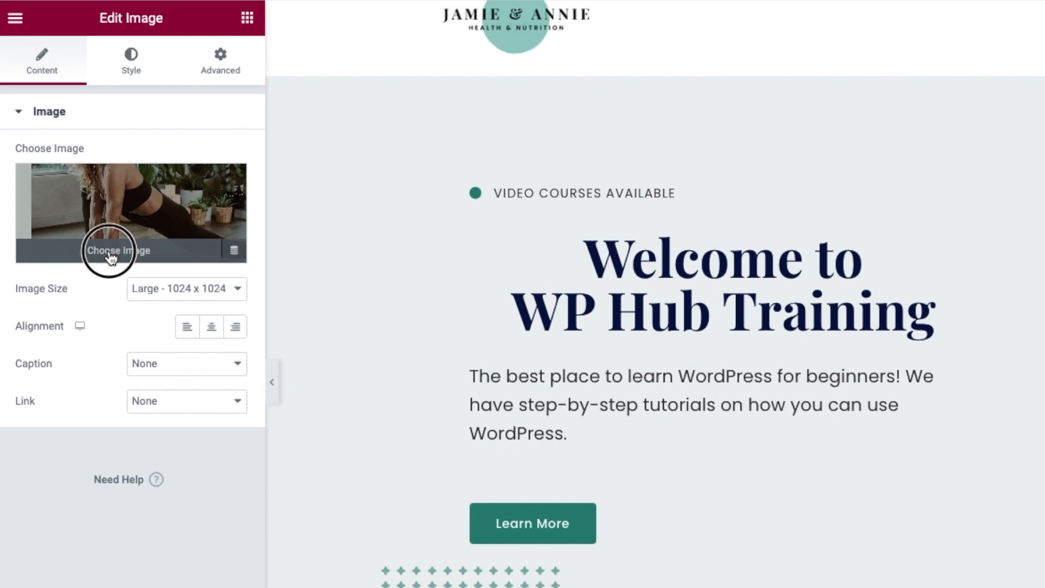
{"action": "left_click", "coordinate": [173, 92]}
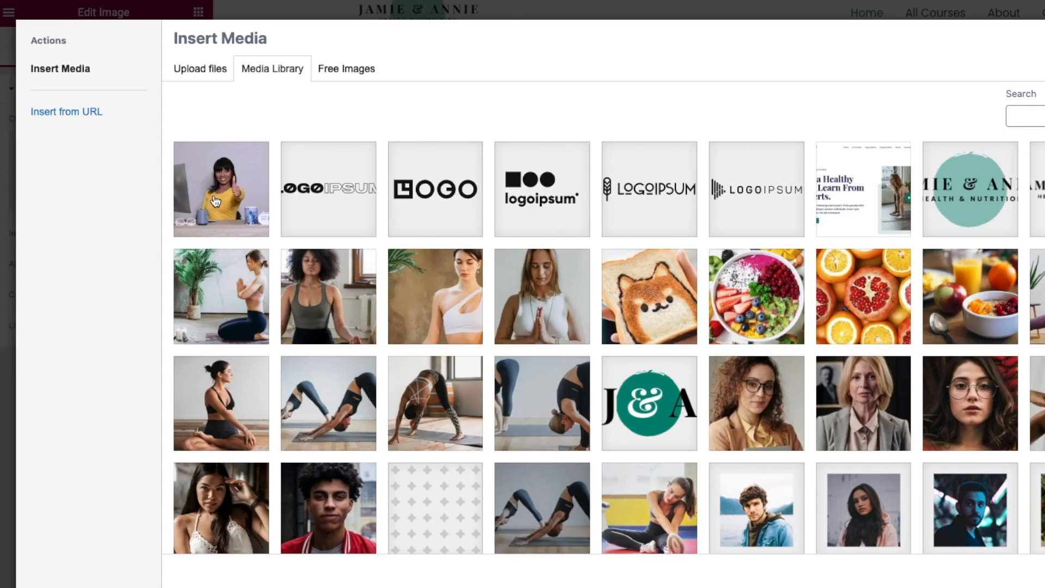
{"action": "left_click", "coordinate": [216, 202]}
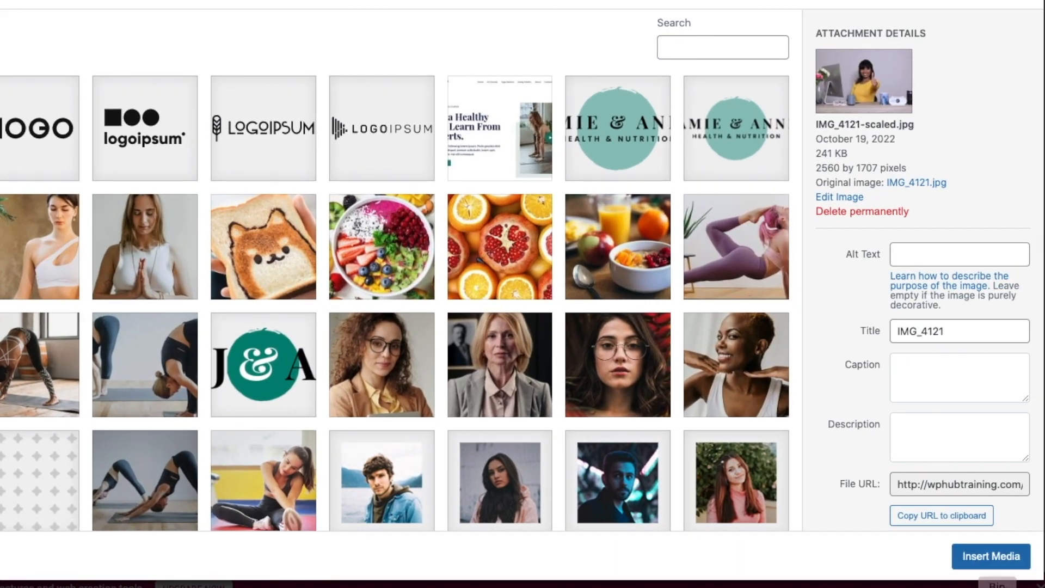
{"action": "left_click", "coordinate": [1007, 552]}
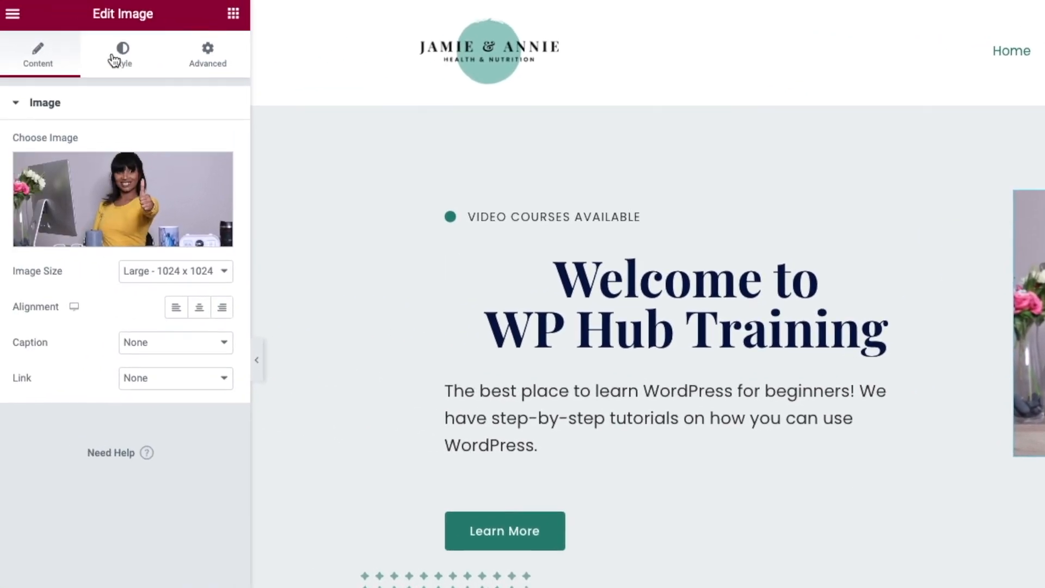
{"action": "left_click", "coordinate": [116, 63]}
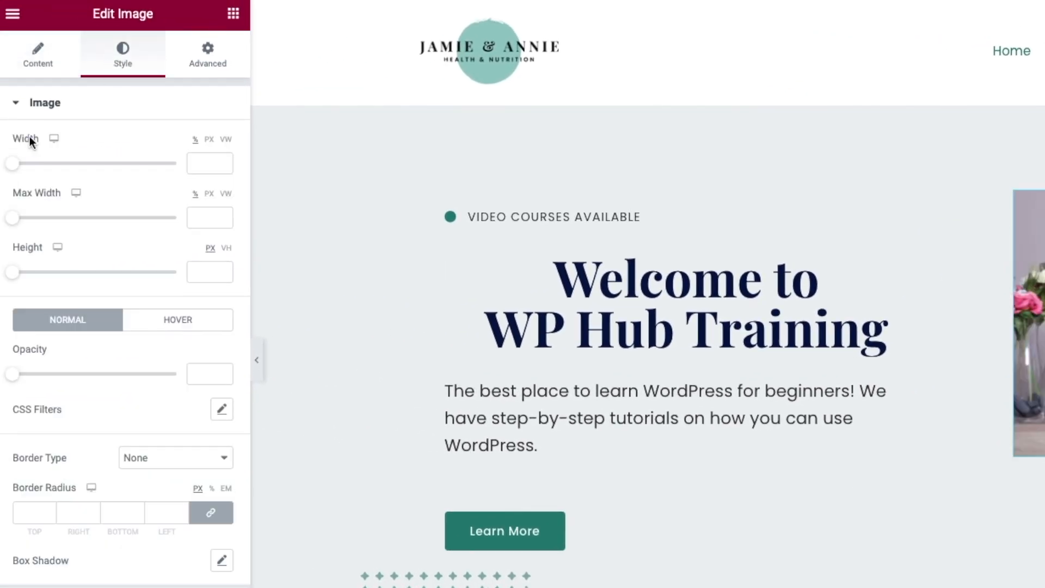
- Adjust the hero image width, keep full opacity, and give it a dotted border after trying solid and double
{"action": "left_click_drag", "start_coordinate": [10, 168], "coordinate": [56, 167]}
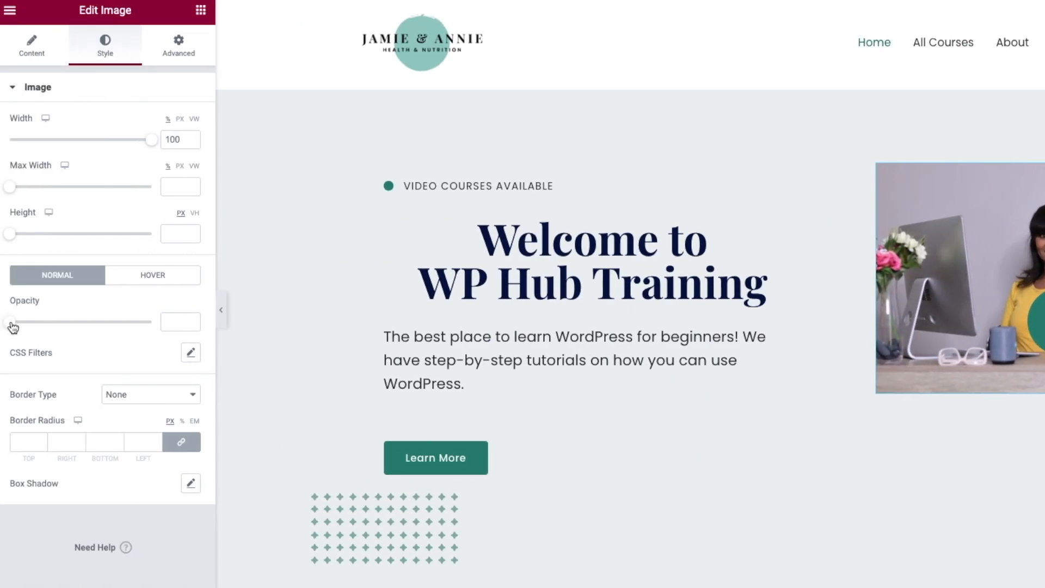
{"action": "left_click_drag", "start_coordinate": [12, 326], "coordinate": [119, 322]}
{"action": "left_click_drag", "start_coordinate": [120, 322], "coordinate": [150, 321]}
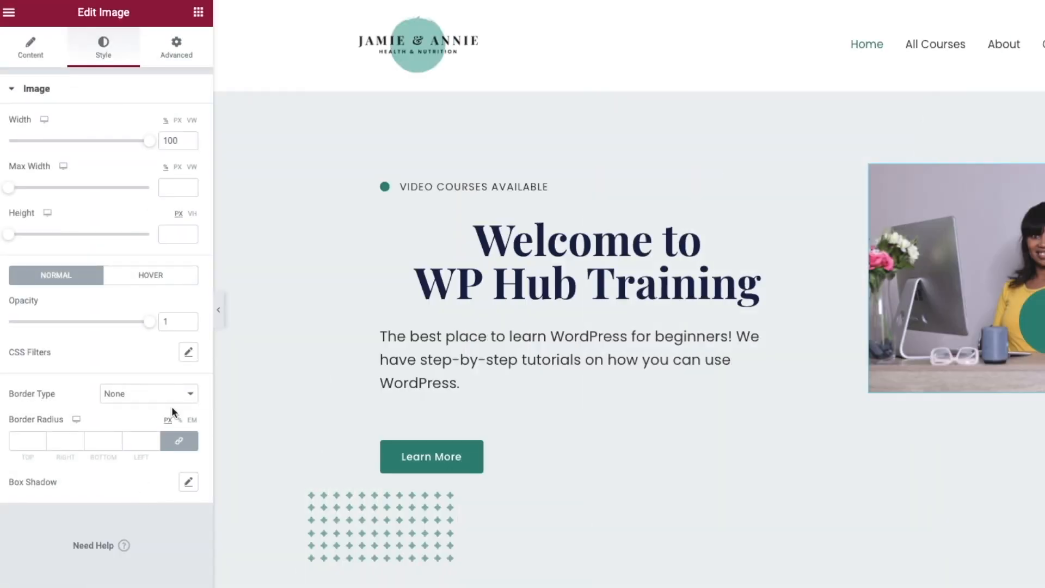
{"action": "left_click", "coordinate": [152, 393]}
{"action": "left_click", "coordinate": [153, 404]}
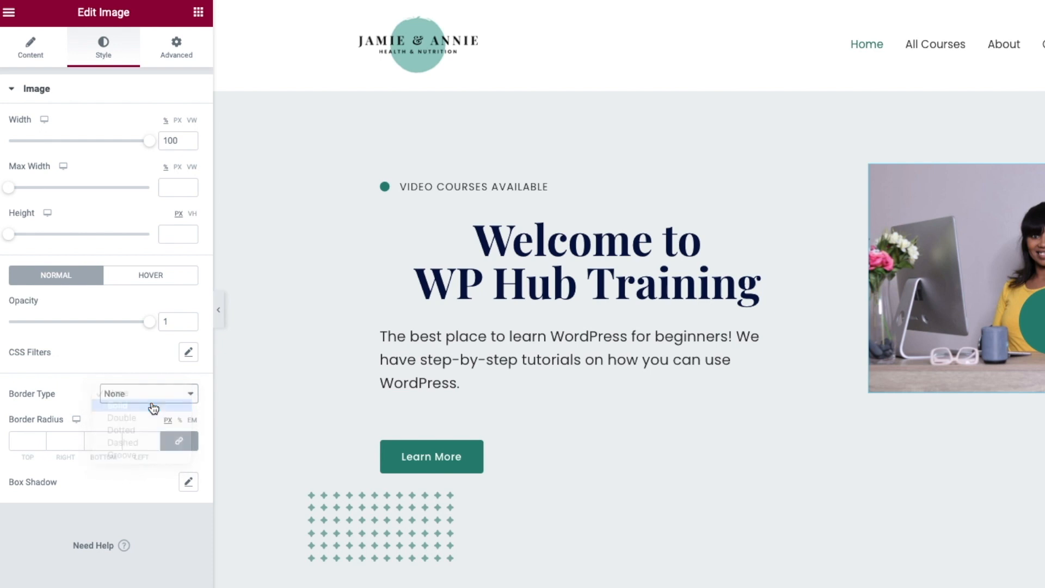
{"action": "left_click", "coordinate": [153, 397]}
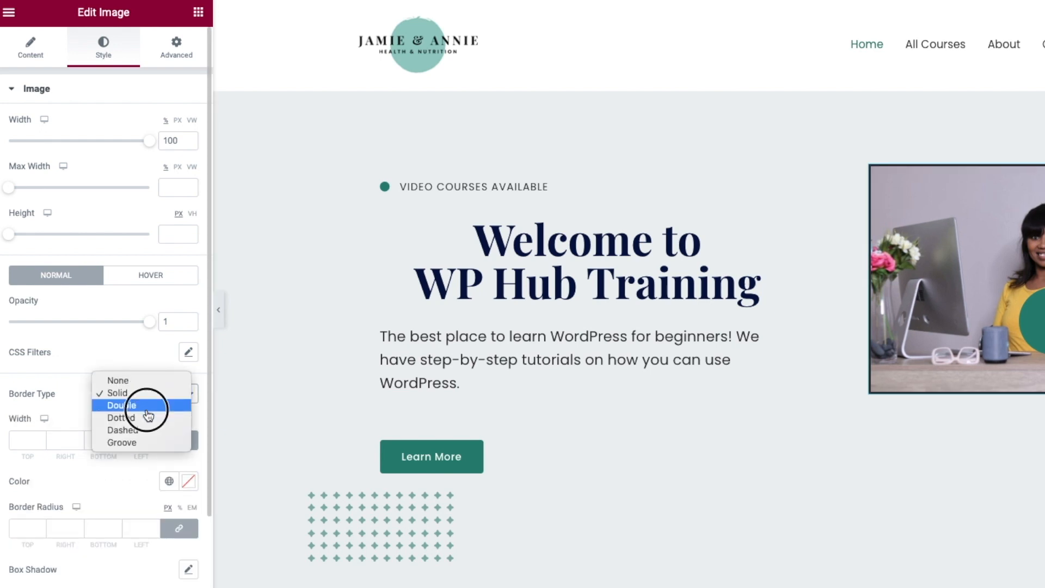
{"action": "left_click", "coordinate": [149, 409]}
{"action": "left_click", "coordinate": [144, 393]}
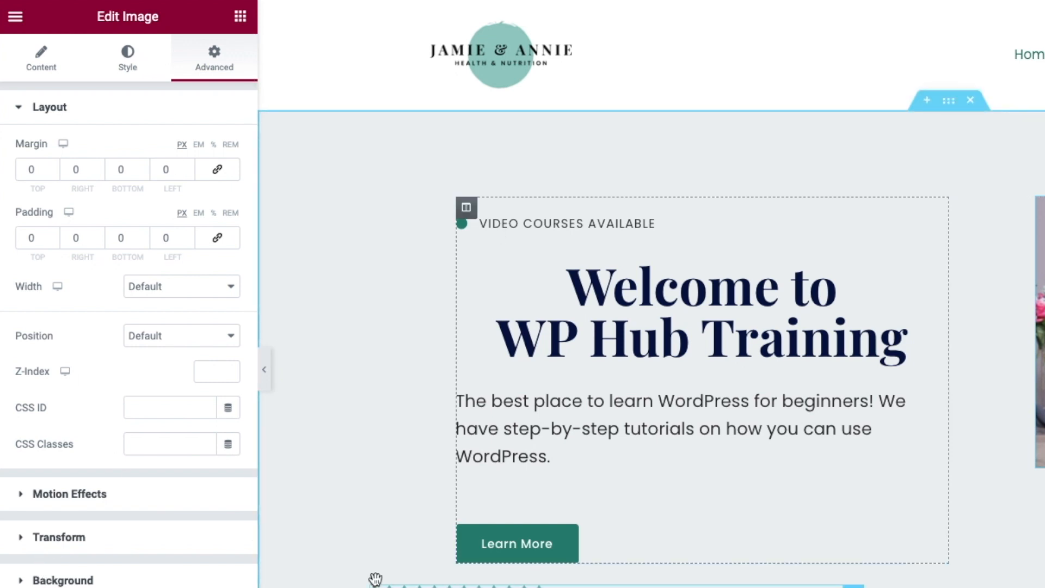
- Give the hero image a Fade In entrance animation and a Classic colour background
{"action": "left_click", "coordinate": [24, 493]}
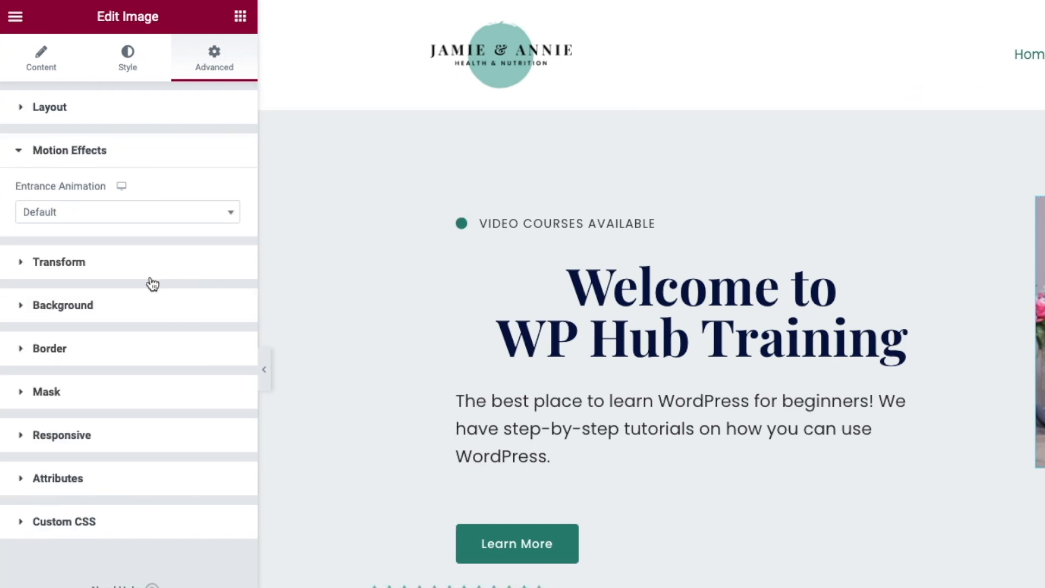
{"action": "left_click", "coordinate": [100, 218]}
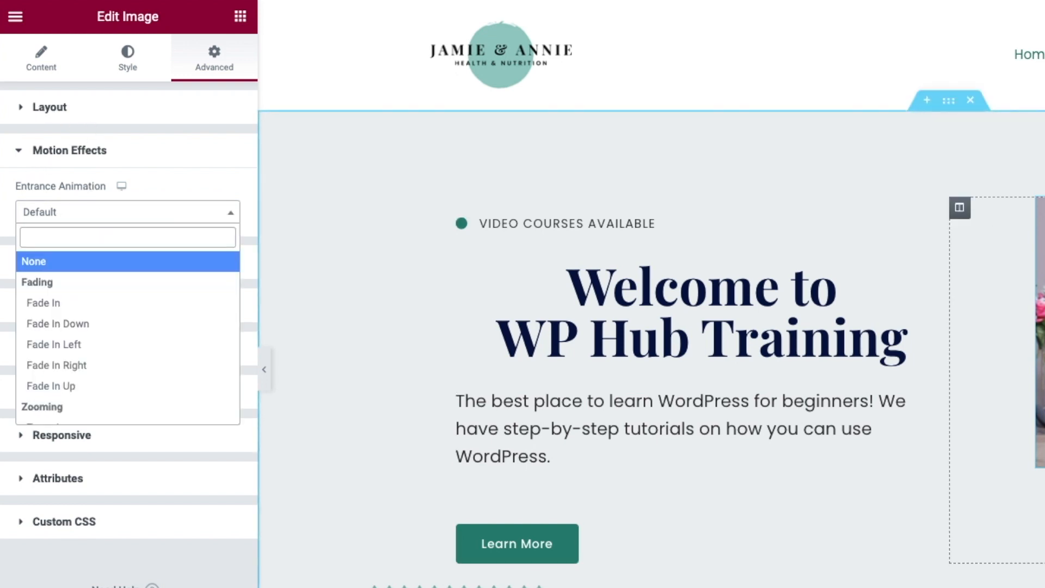
{"action": "left_click", "coordinate": [57, 304]}
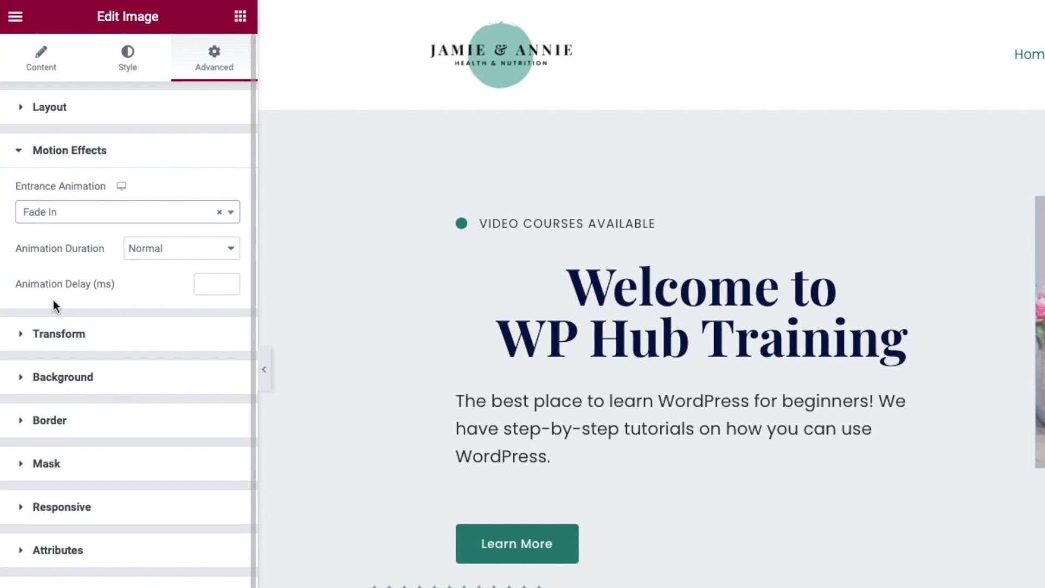
{"action": "left_click", "coordinate": [96, 218]}
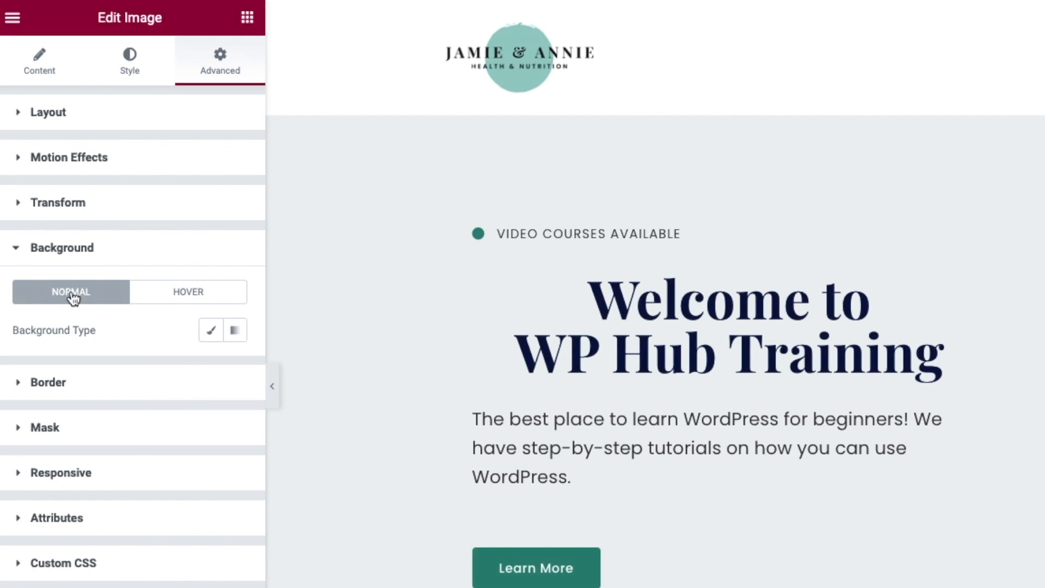
{"action": "left_click", "coordinate": [211, 332]}
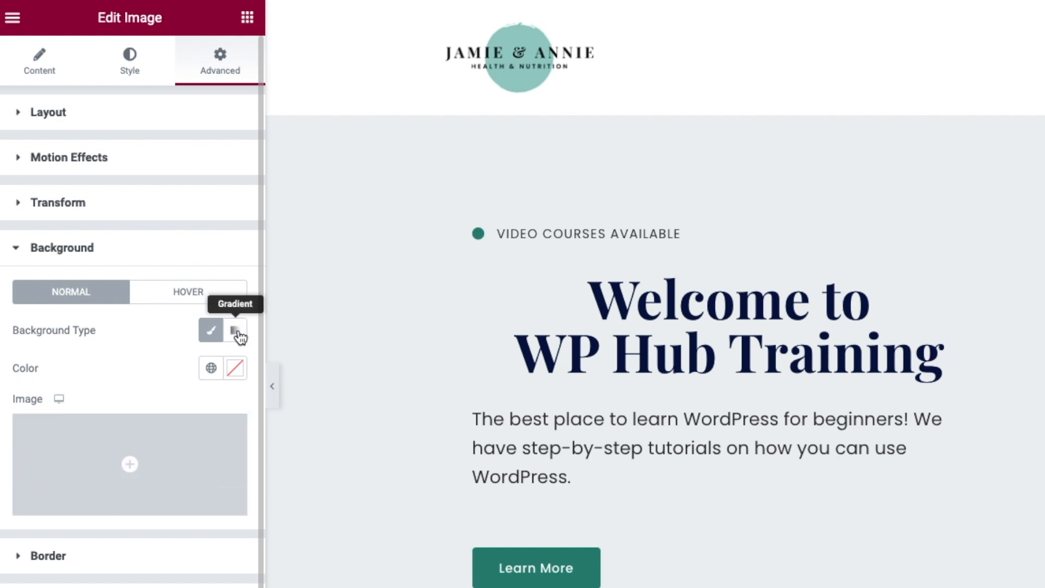
{"action": "left_click", "coordinate": [235, 375]}
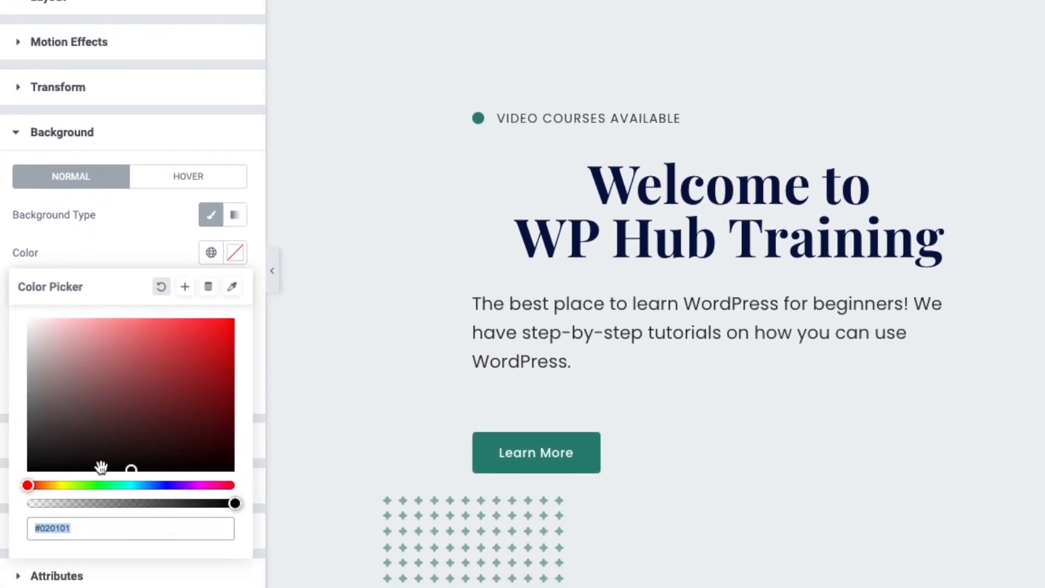
{"action": "left_click_drag", "start_coordinate": [134, 472], "coordinate": [191, 374]}
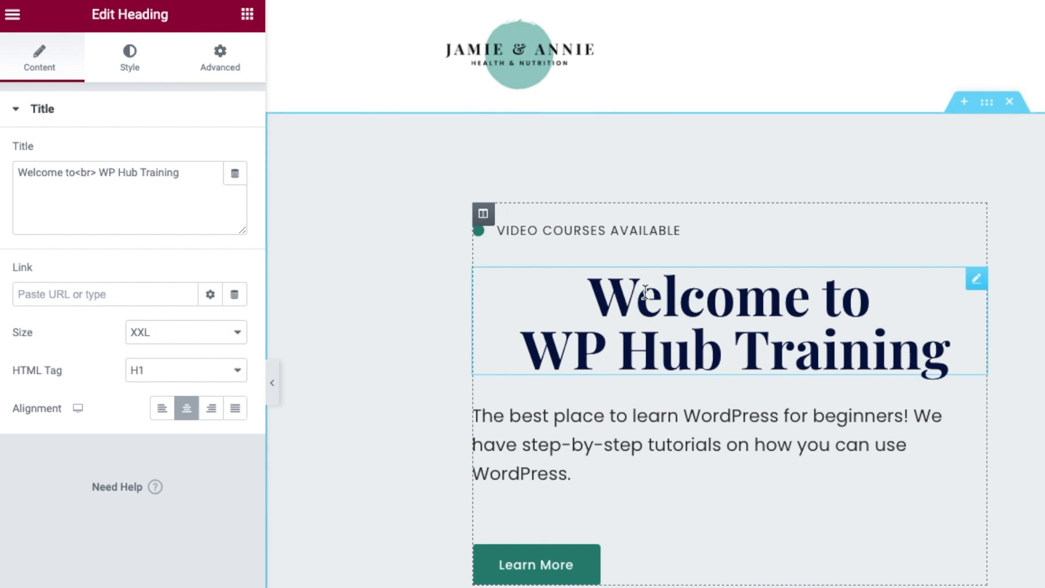
- Try dusty pink, deep red and magenta text colours on the hero heading
{"action": "left_click", "coordinate": [134, 53]}
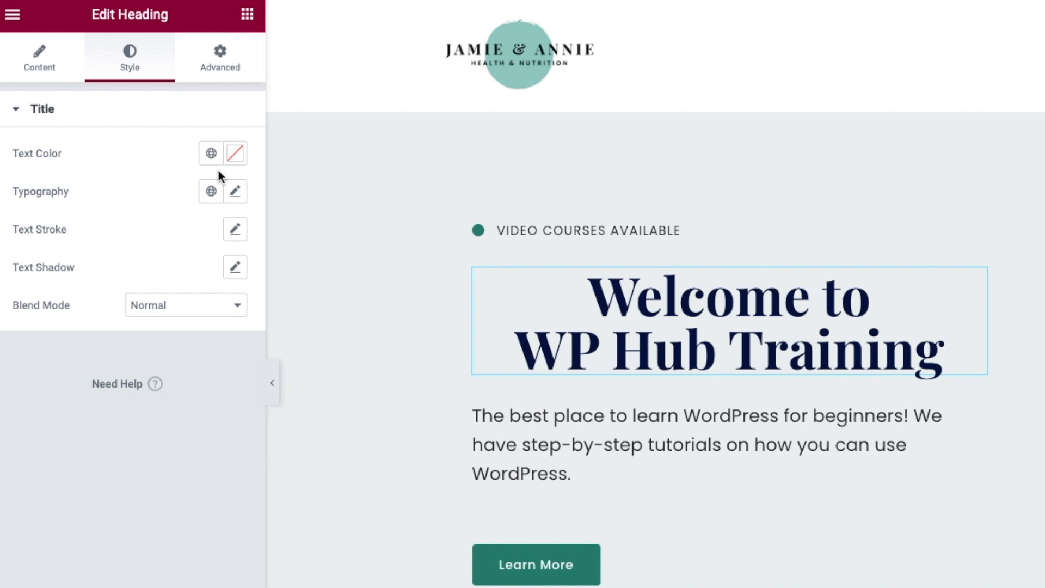
{"action": "left_click", "coordinate": [234, 155]}
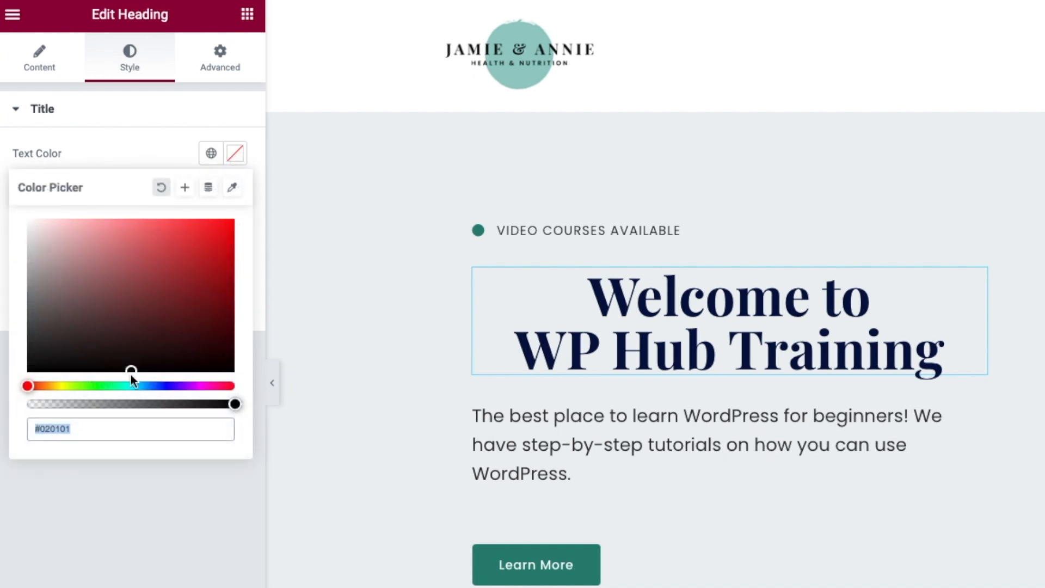
{"action": "left_click", "coordinate": [73, 274]}
{"action": "left_click", "coordinate": [216, 278]}
{"action": "left_click_drag", "start_coordinate": [29, 385], "coordinate": [131, 385]}
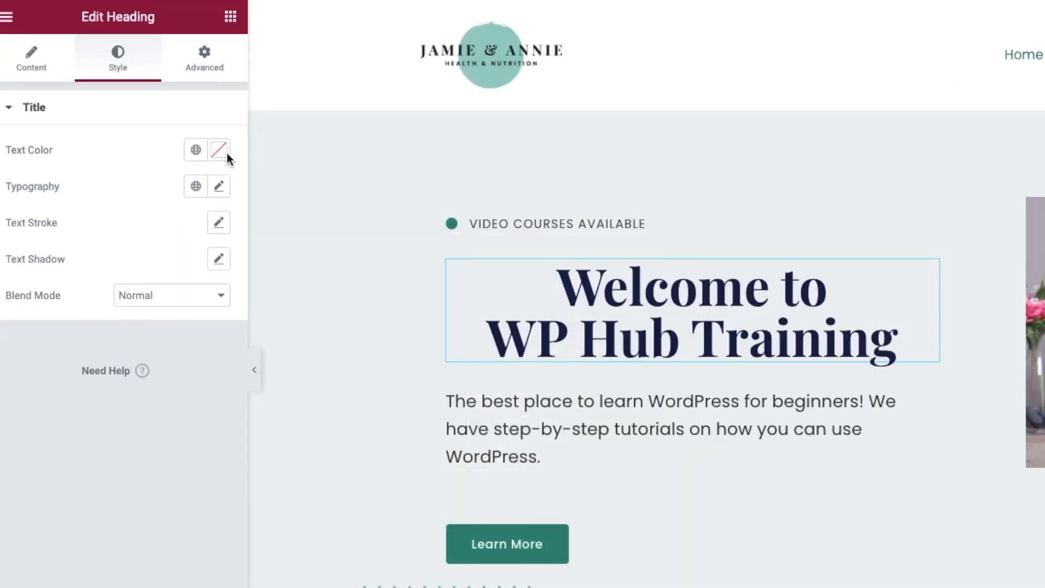
- Shrink the heading's font size and test lowercase, Capitalize and normal text transforms
{"action": "left_click", "coordinate": [221, 189]}
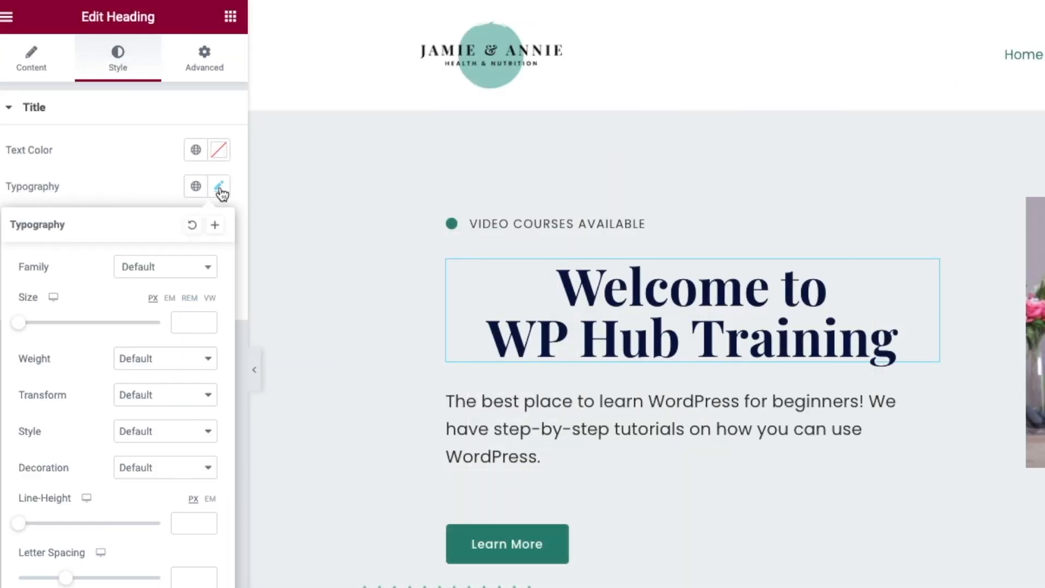
{"action": "left_click_drag", "start_coordinate": [22, 325], "coordinate": [60, 329]}
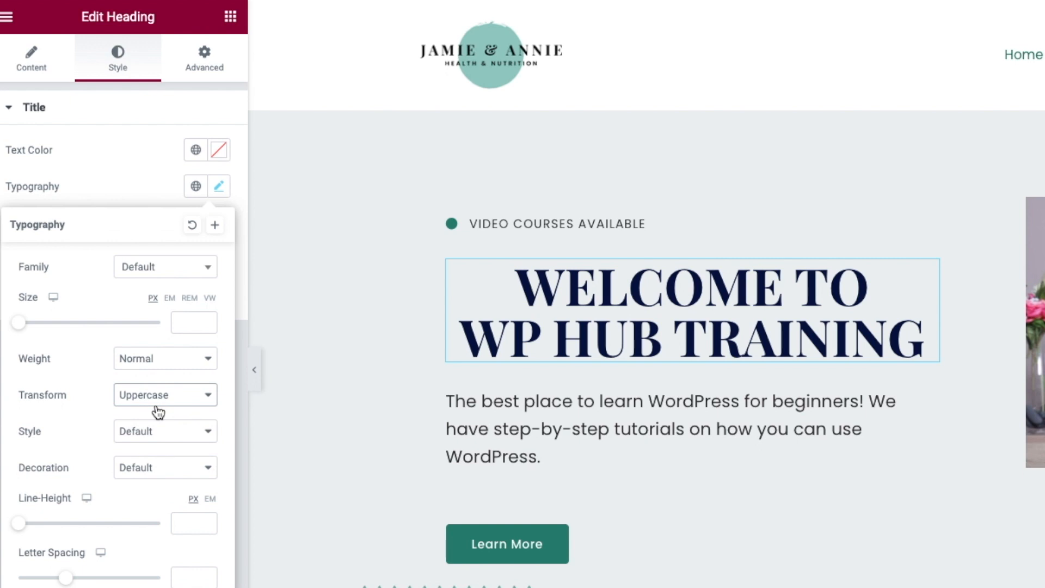
{"action": "left_click", "coordinate": [157, 405]}
{"action": "left_click", "coordinate": [157, 408]}
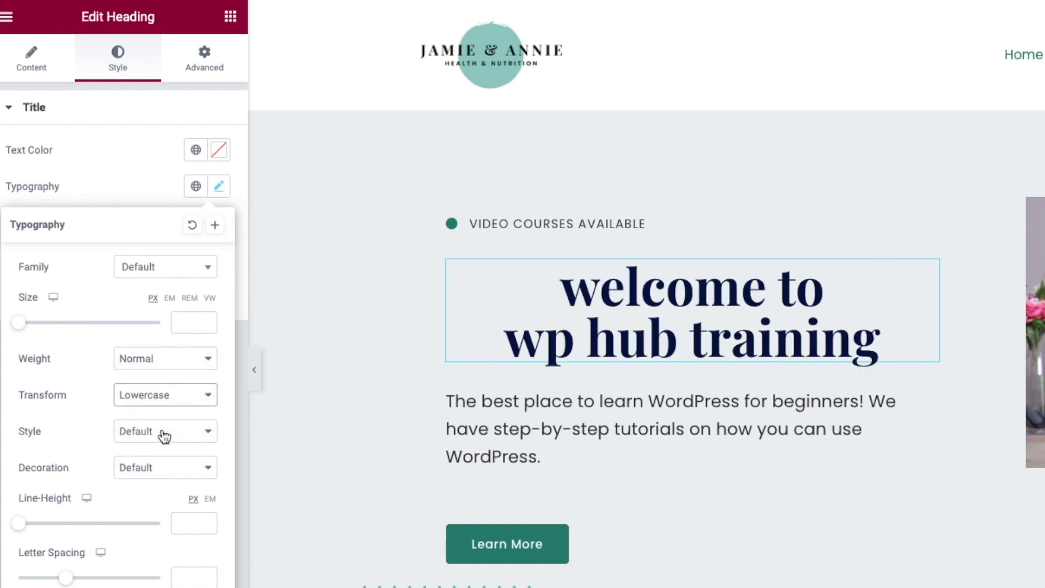
{"action": "left_click", "coordinate": [158, 402]}
{"action": "left_click", "coordinate": [158, 408]}
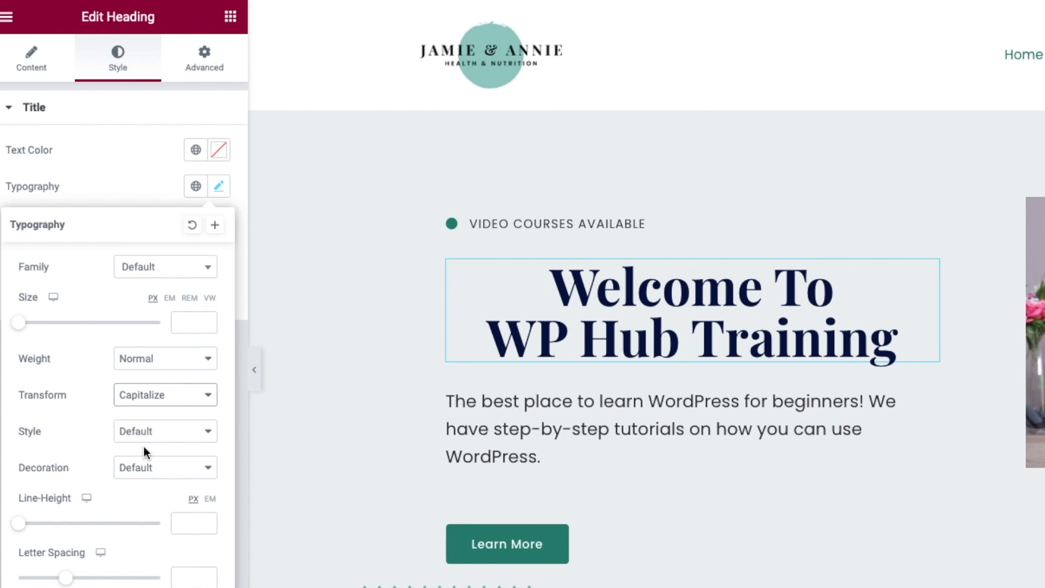
{"action": "left_click", "coordinate": [154, 395]}
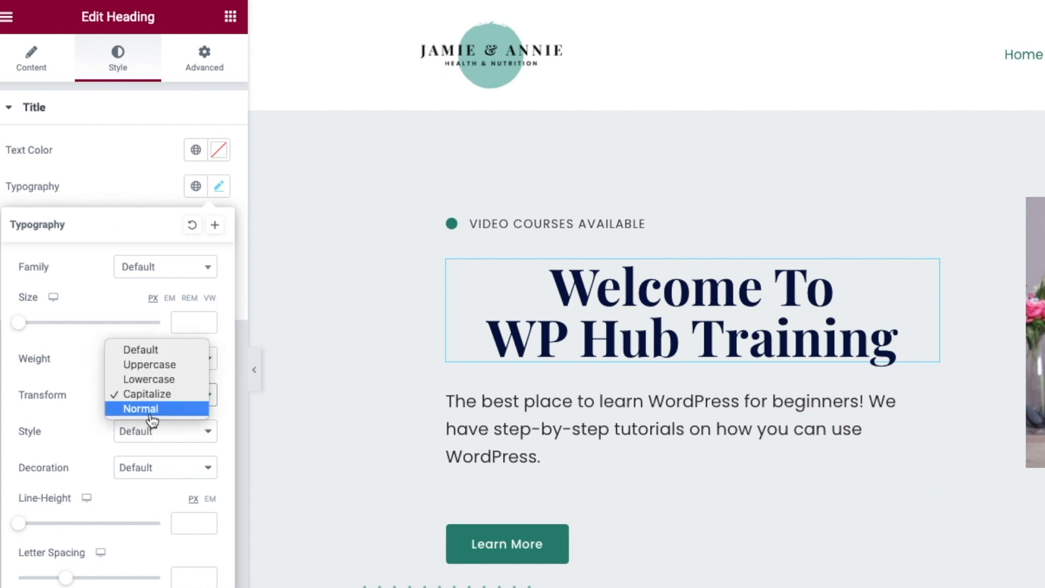
{"action": "left_click", "coordinate": [151, 411]}
- Test strikethrough, line height, letter and word spacing on the heading, then add a text shadow
{"action": "left_click", "coordinate": [163, 472]}
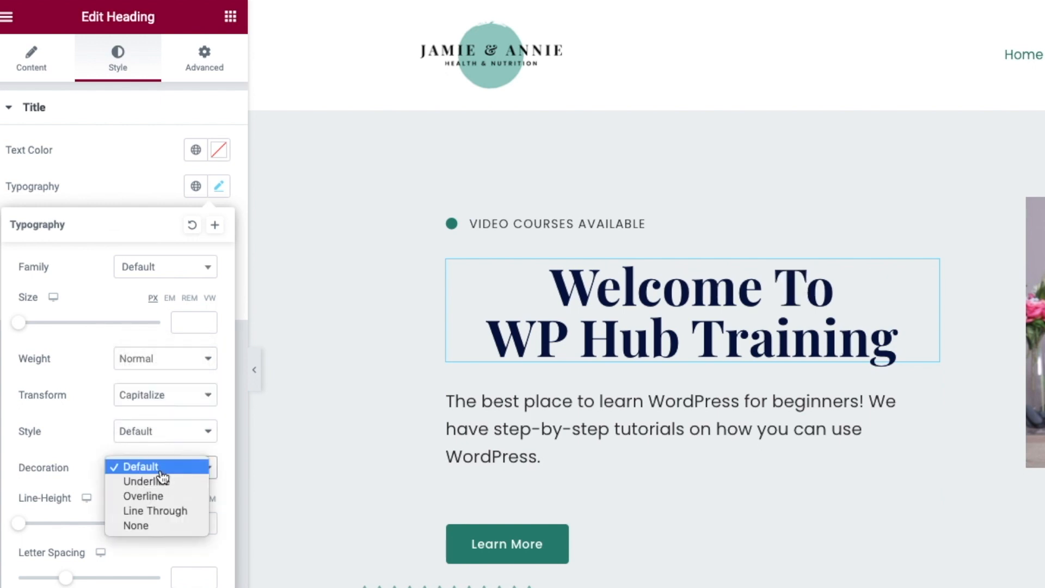
{"action": "left_click", "coordinate": [164, 510]}
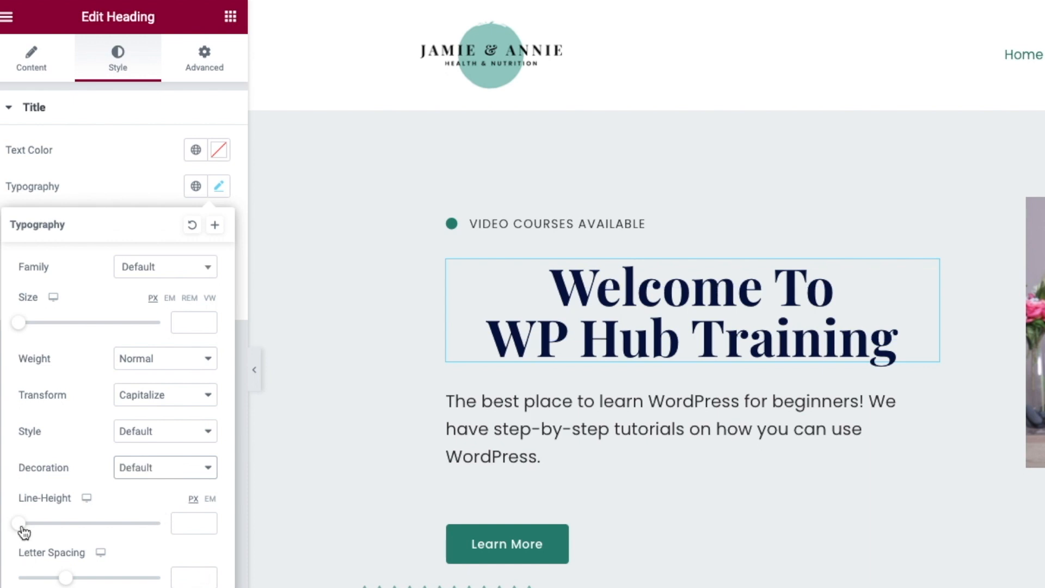
{"action": "left_click_drag", "start_coordinate": [23, 530], "coordinate": [91, 533]}
{"action": "left_click_drag", "start_coordinate": [89, 466], "coordinate": [102, 459]}
{"action": "key", "text": "super+z"}
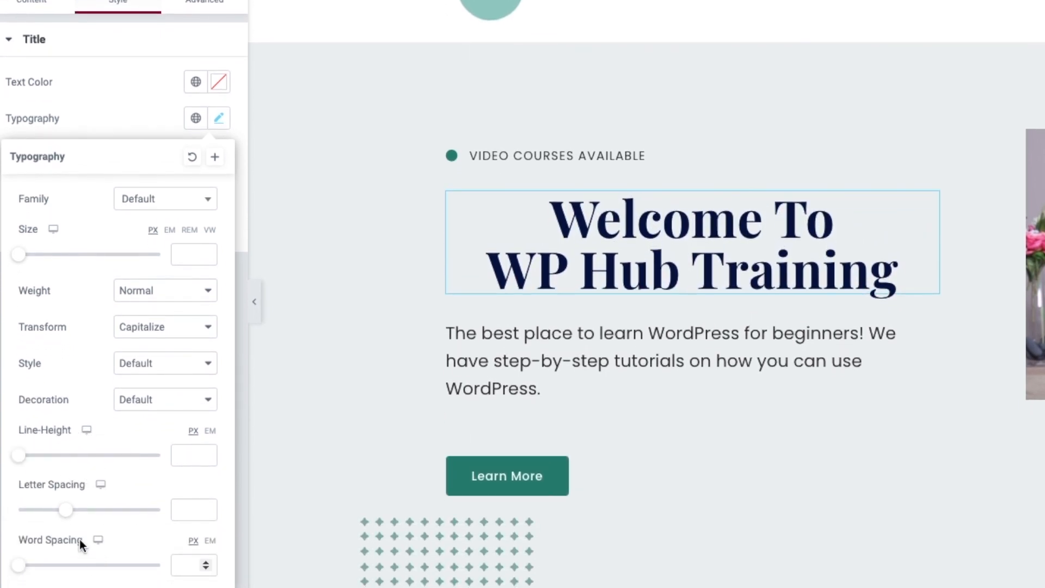
{"action": "left_click_drag", "start_coordinate": [66, 517], "coordinate": [125, 510]}
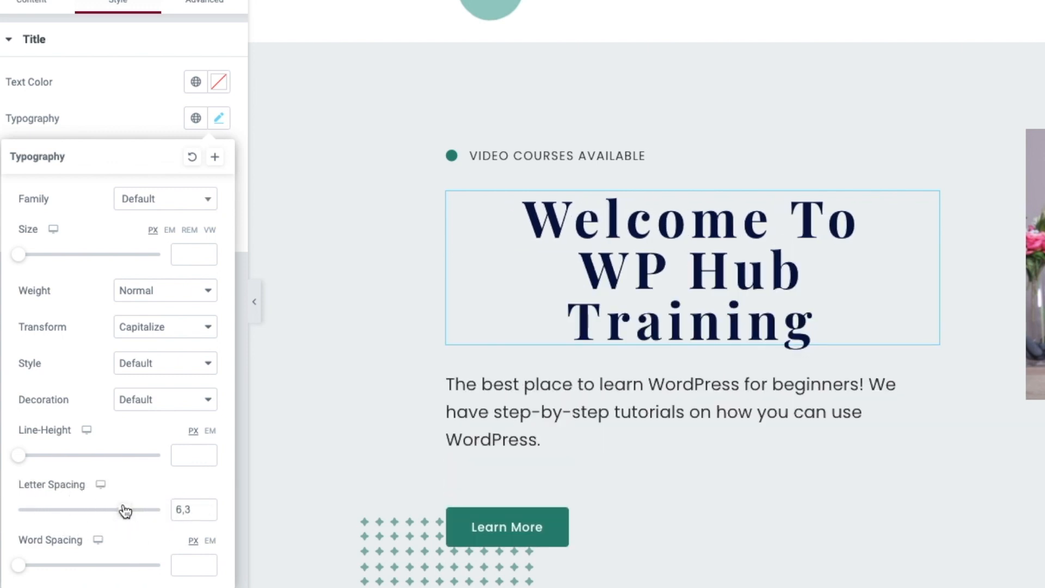
{"action": "key", "text": "super+z"}
{"action": "left_click_drag", "start_coordinate": [20, 566], "coordinate": [75, 567]}
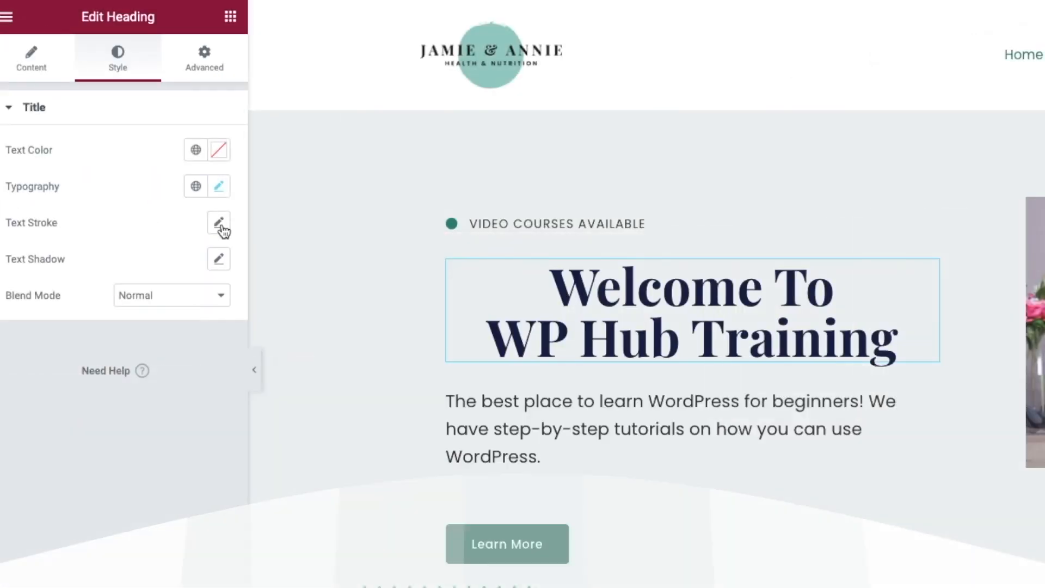
{"action": "left_click", "coordinate": [219, 260]}
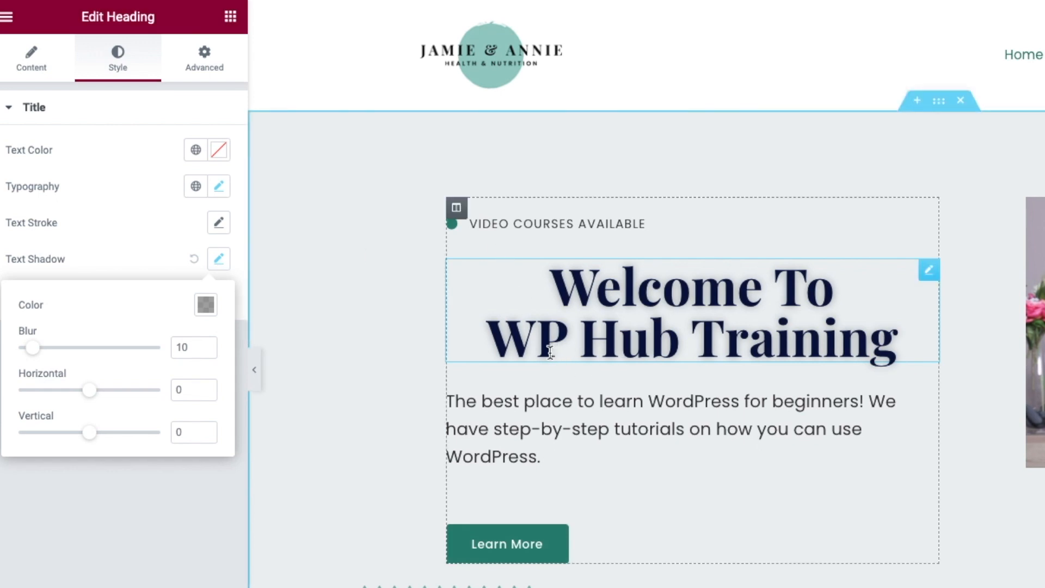
- Adjust the heading shadow's blur and horizontal offset to soften it
{"action": "left_click_drag", "start_coordinate": [32, 348], "coordinate": [81, 348]}
{"action": "left_click_drag", "start_coordinate": [92, 393], "coordinate": [33, 387]}
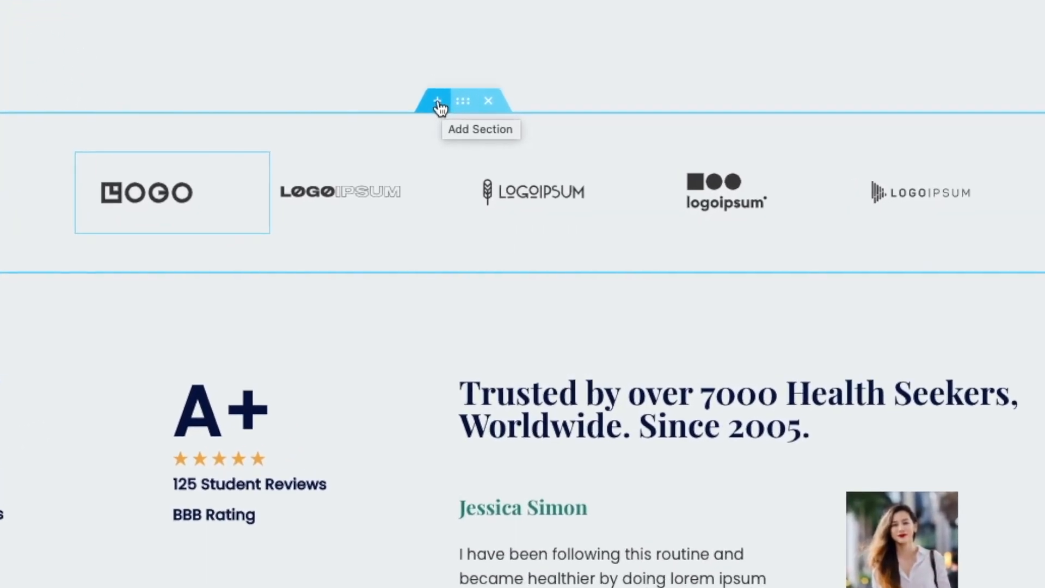
- Try a new section above the logos, discard it, and edit the 4.8 rating counter
{"action": "left_click", "coordinate": [438, 103]}
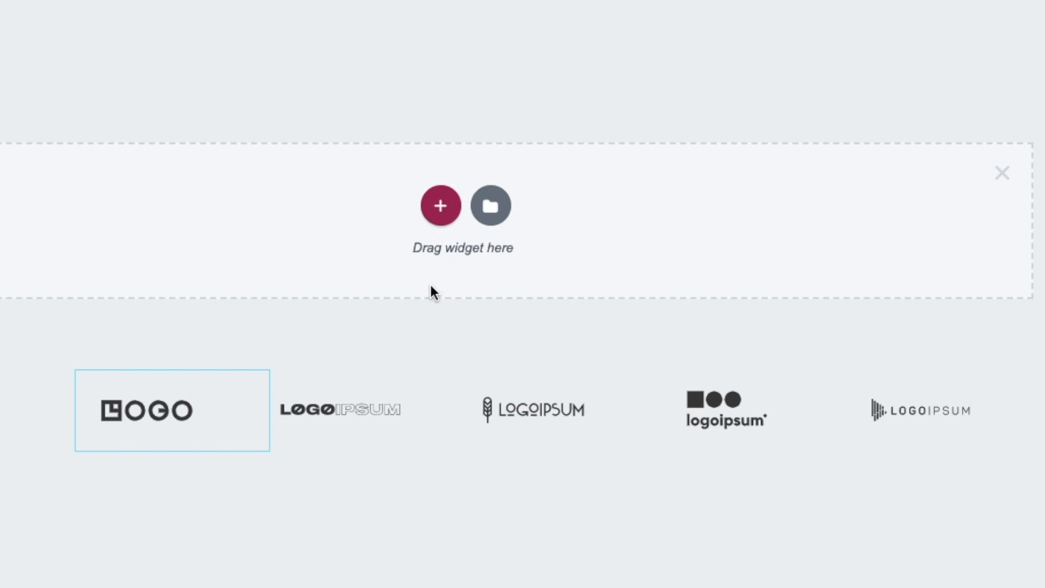
{"action": "left_click", "coordinate": [439, 213]}
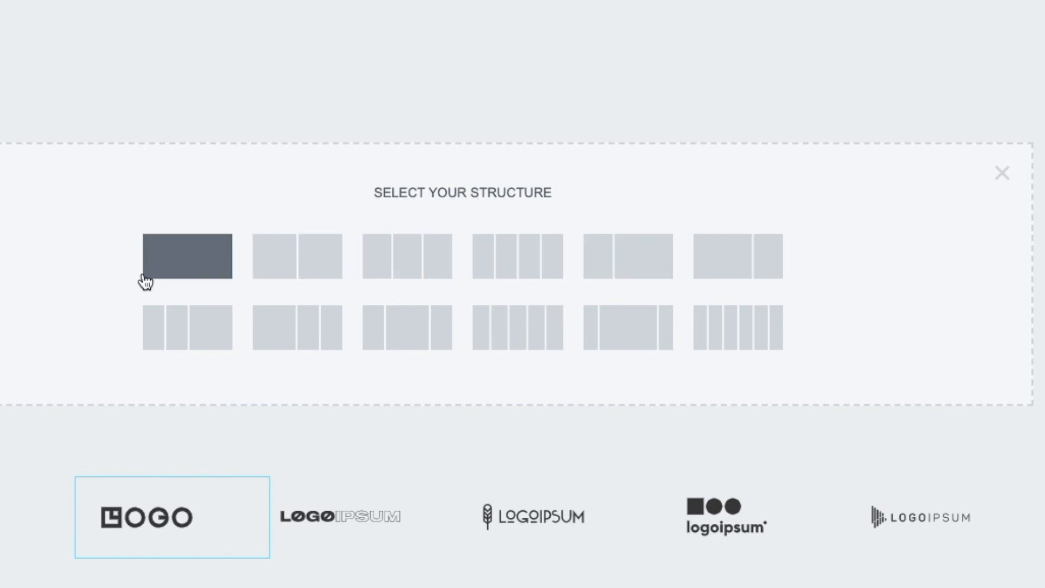
{"action": "left_click", "coordinate": [1002, 175]}
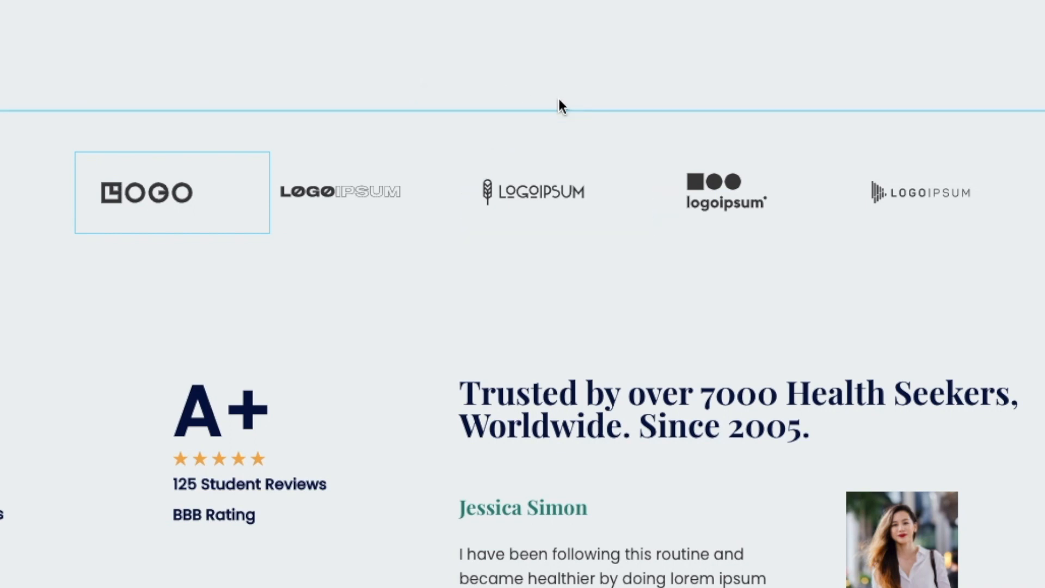
{"action": "left_click", "coordinate": [490, 102]}
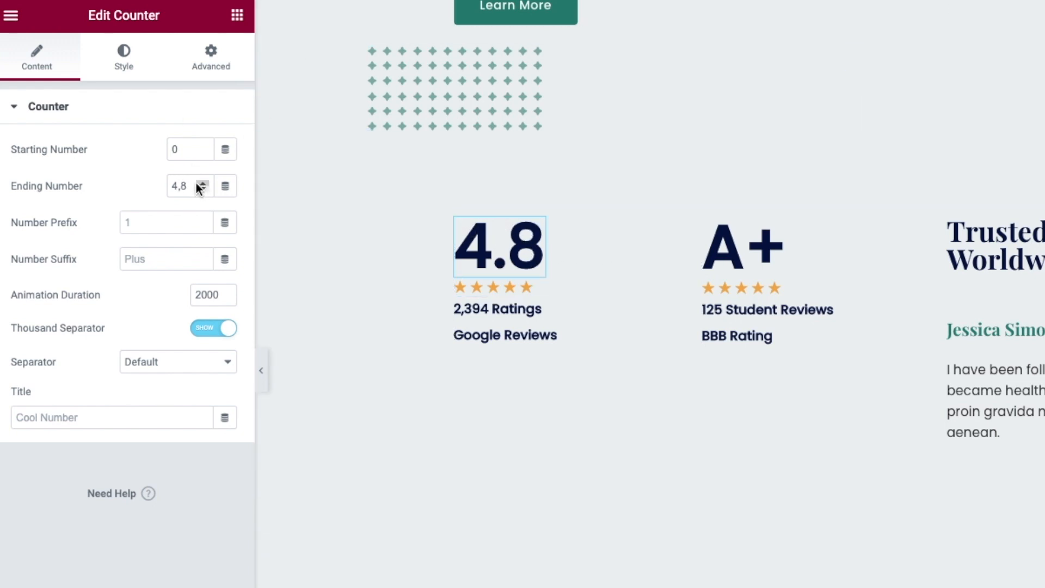
- Replace the counter's ending number with 1,2
{"action": "left_click_drag", "start_coordinate": [186, 185], "coordinate": [152, 185]}
{"action": "type", "text": "1,2"}
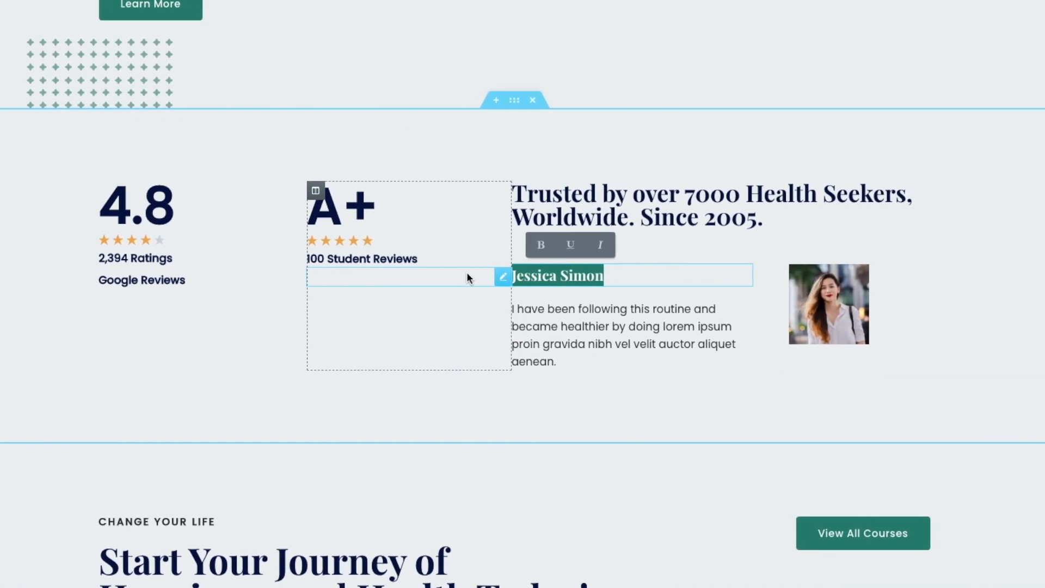
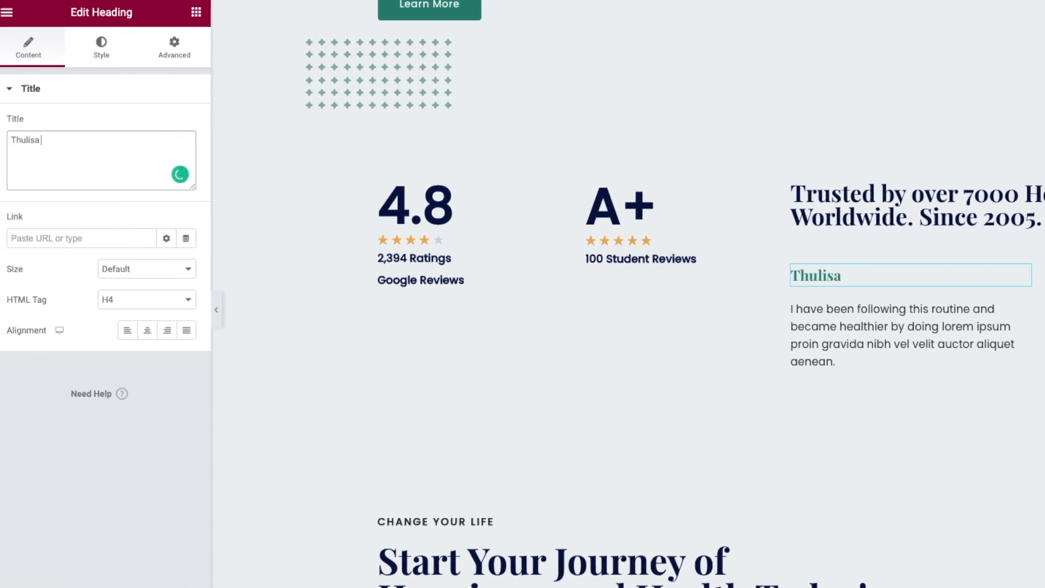
- Enter the new reviewer's full name and paste the WP Hub Content Creator bio over the quote
{"action": "left_click", "coordinate": [892, 326]}
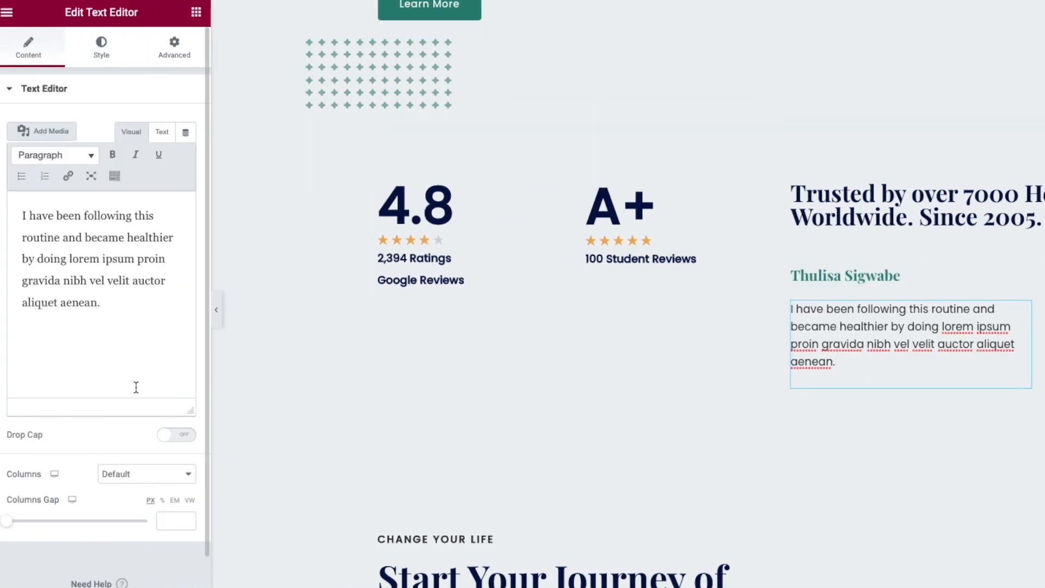
{"action": "left_click", "coordinate": [126, 310]}
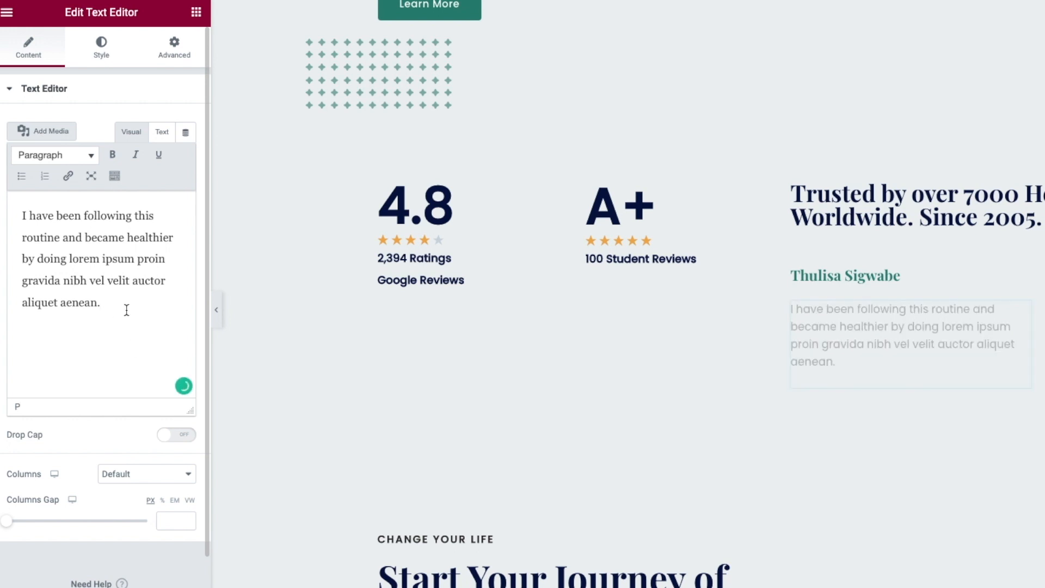
{"action": "key", "text": "ctrl+a"}
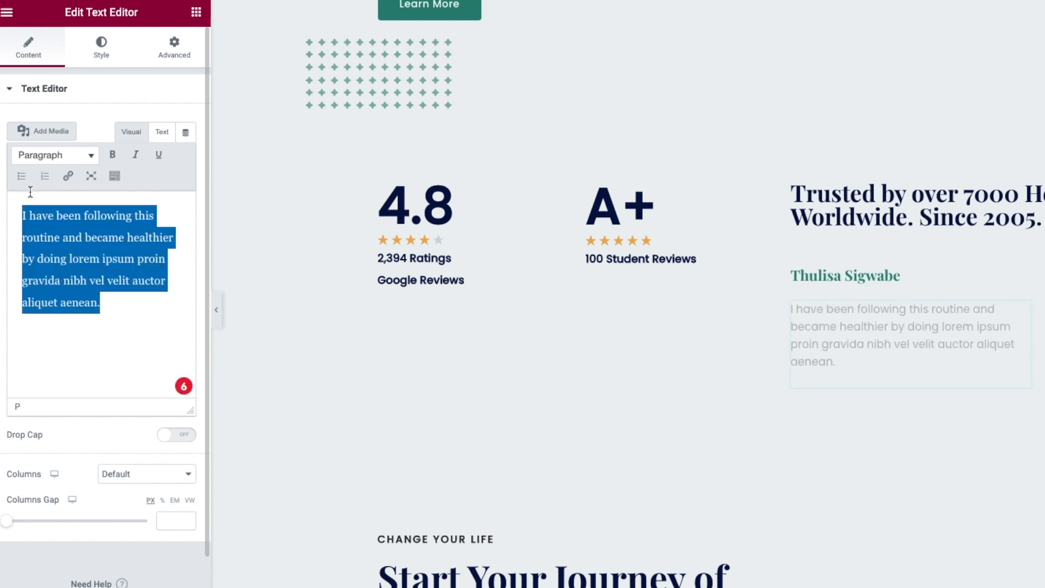
{"action": "type", "text": "WP Hub WordPress Content Creator. Teaching beginner friendly YouTube Tutorials"}
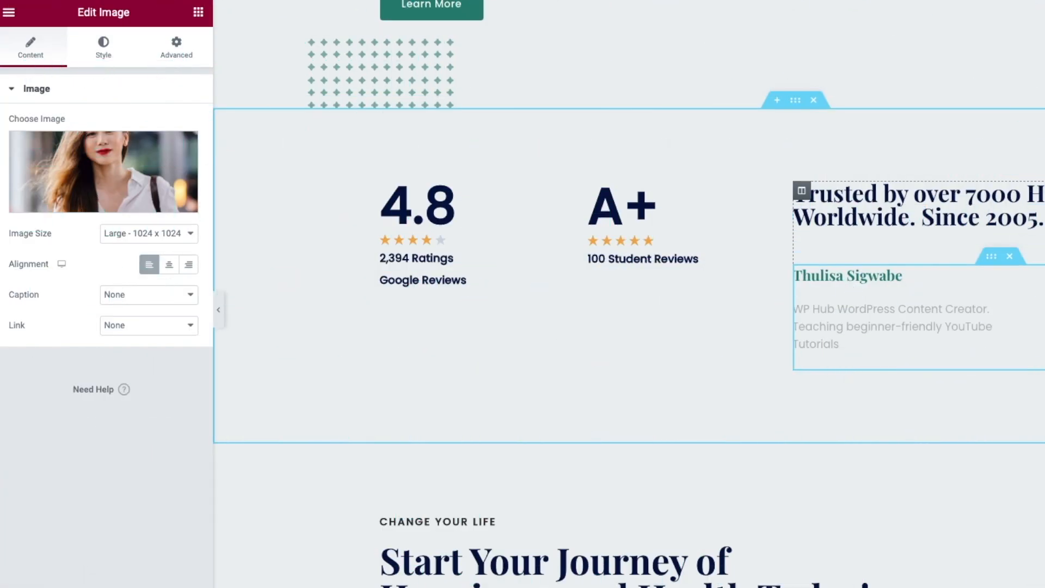
- Insert a cropped IMG_3904 portrait as the testimonial photo and widen the image column
{"action": "left_click", "coordinate": [104, 201]}
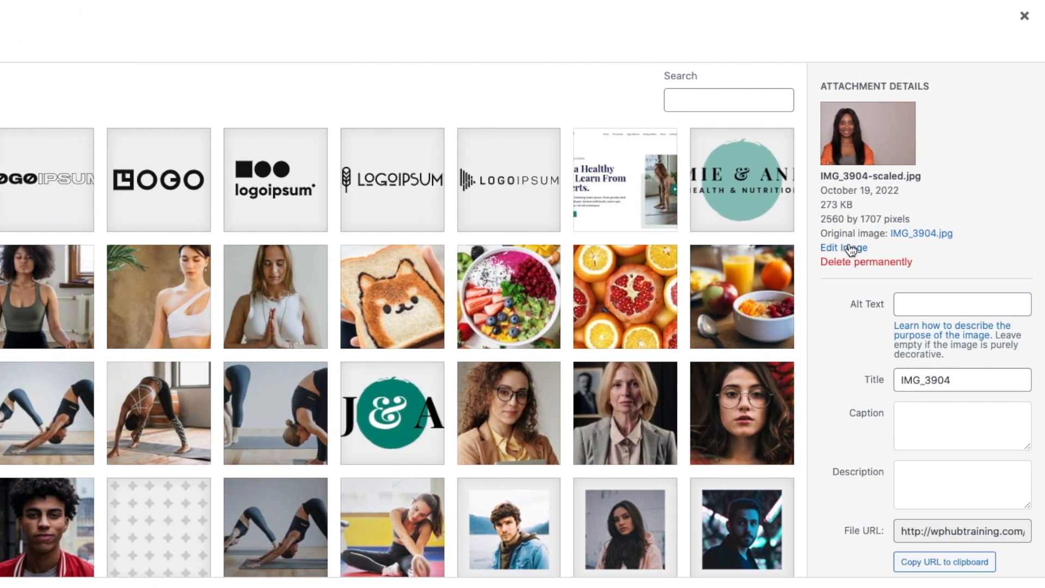
{"action": "left_click", "coordinate": [852, 248]}
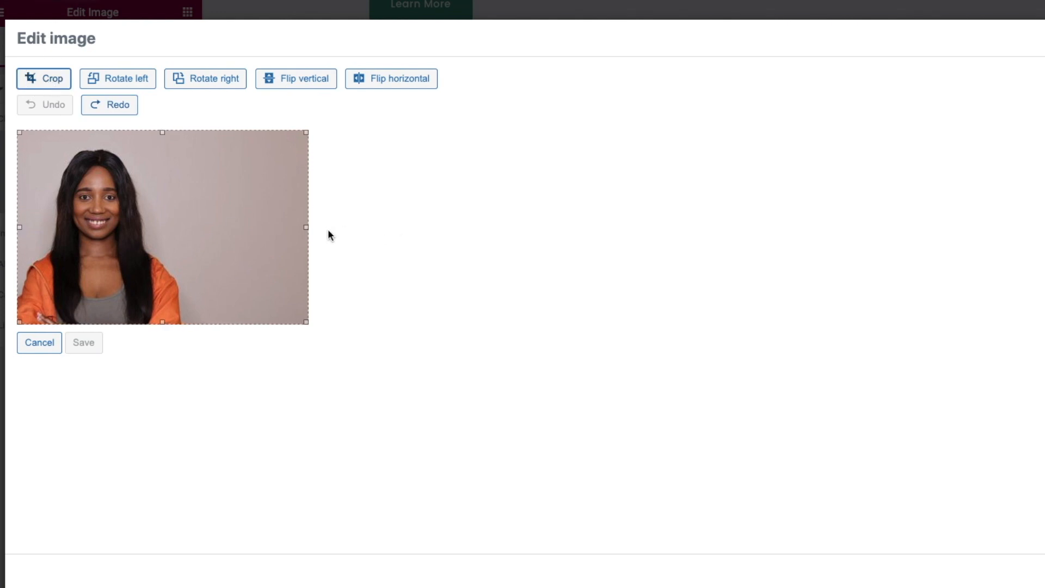
{"action": "left_click_drag", "start_coordinate": [304, 228], "coordinate": [193, 227]}
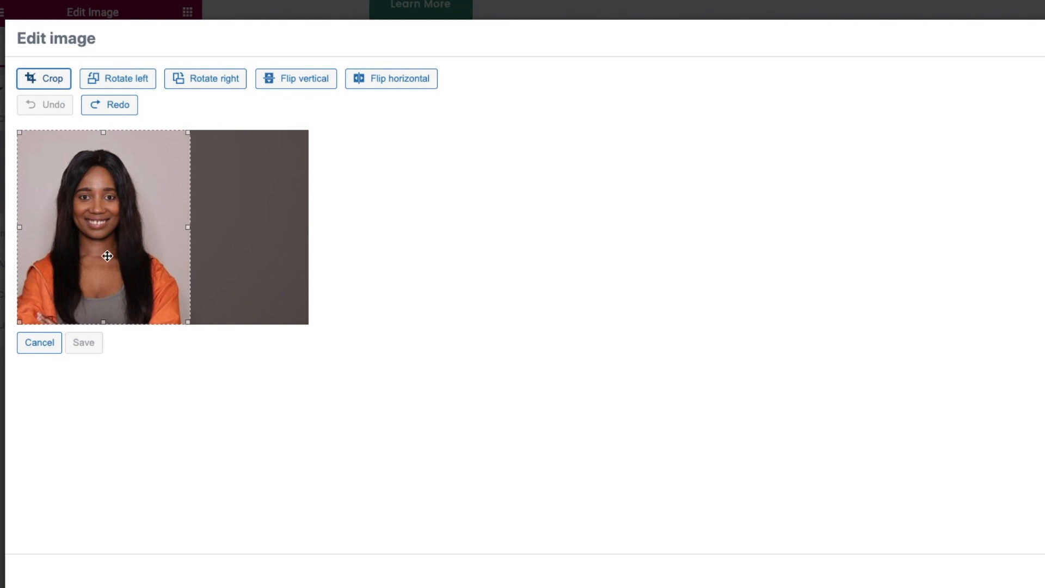
{"action": "key", "text": "Return"}
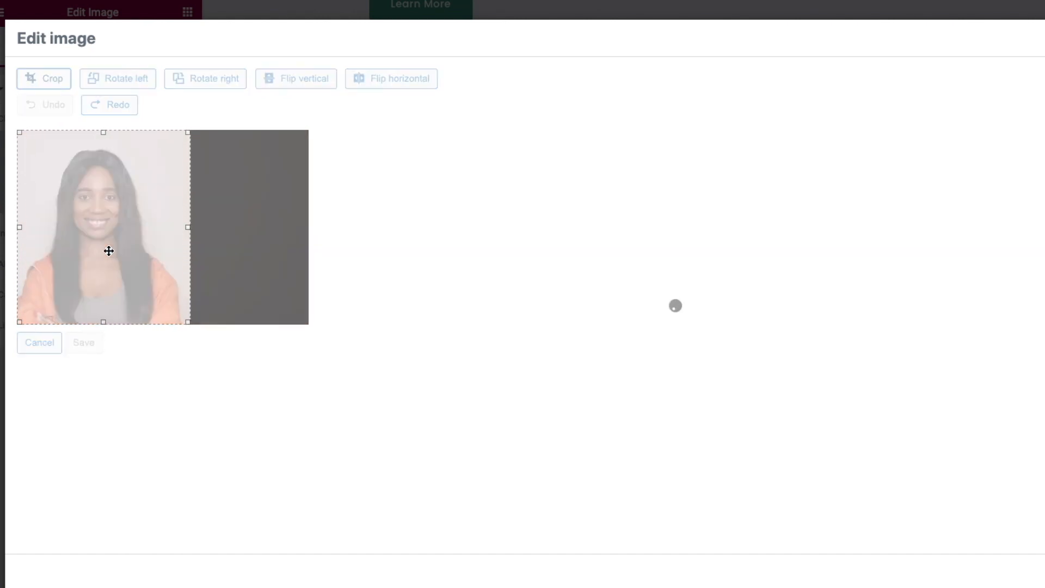
{"action": "left_click", "coordinate": [89, 441]}
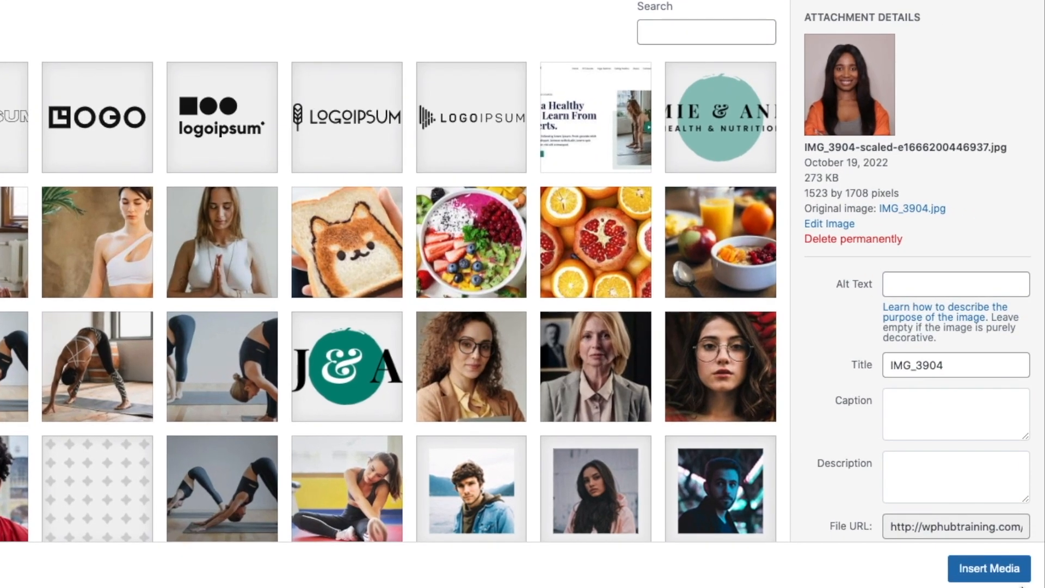
{"action": "left_click", "coordinate": [995, 567]}
{"action": "left_click_drag", "start_coordinate": [869, 304], "coordinate": [790, 308]}
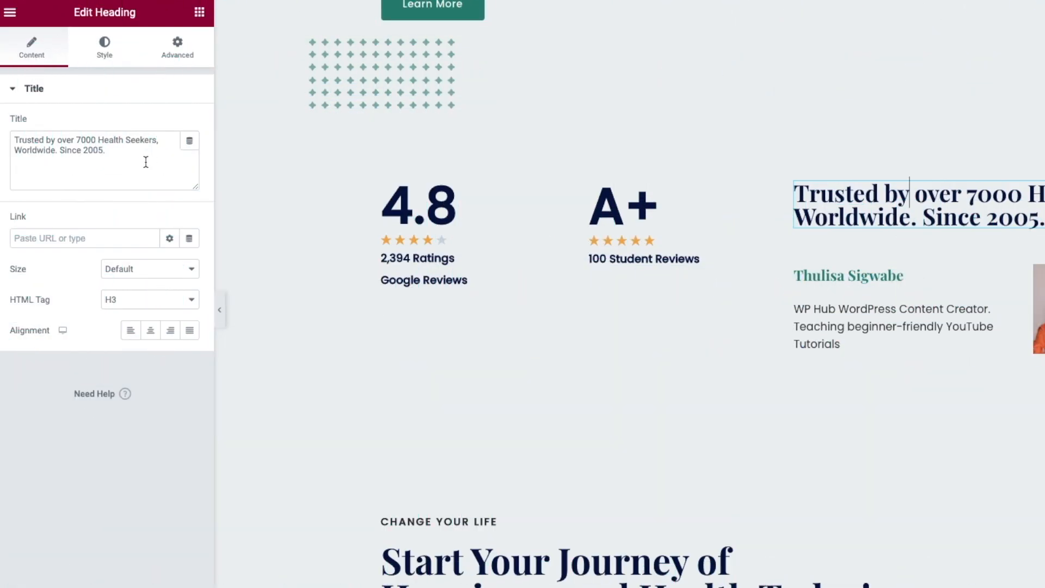
- Retitle the heading 'WordPress YouTuber. Watch Videos Online' and colour the name heading orange-red #E4440B
{"action": "left_click_drag", "start_coordinate": [145, 158], "coordinate": [4, 135]}
{"action": "type", "text": "WordPres"}
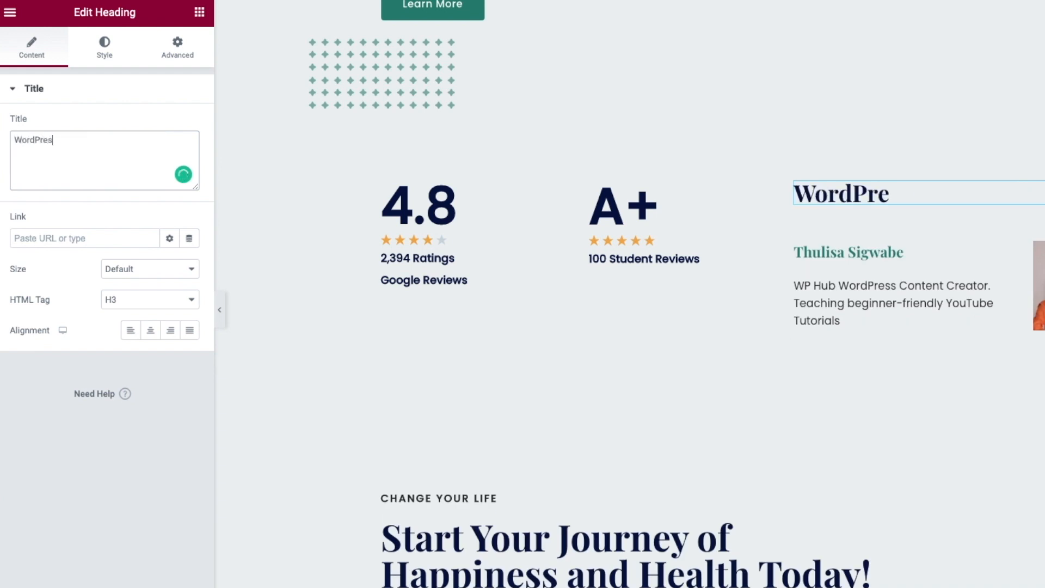
{"action": "type", "text": "s YouTuber. Watch Videos Onl"}
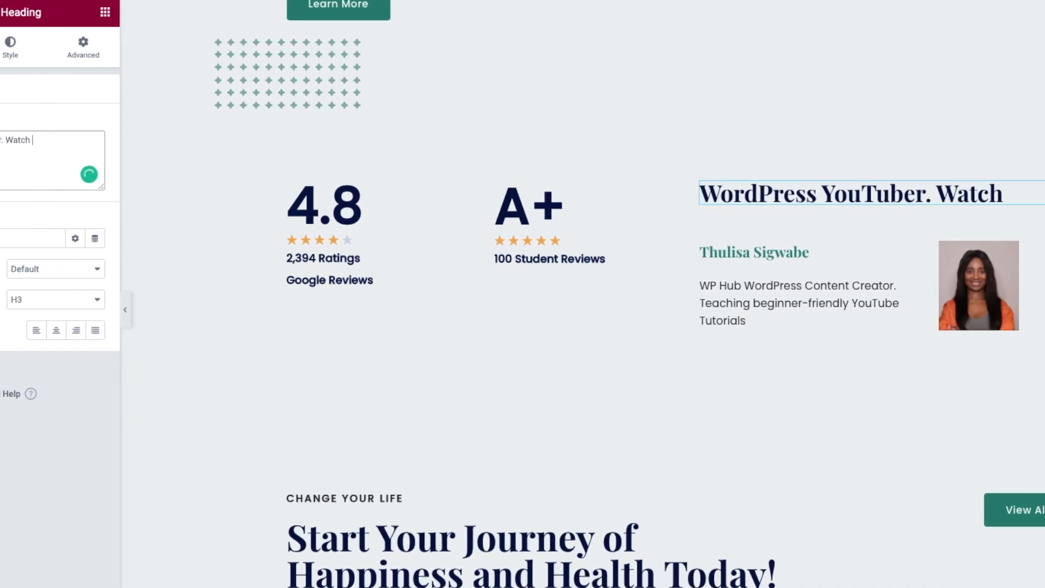
{"action": "type", "text": "ine"}
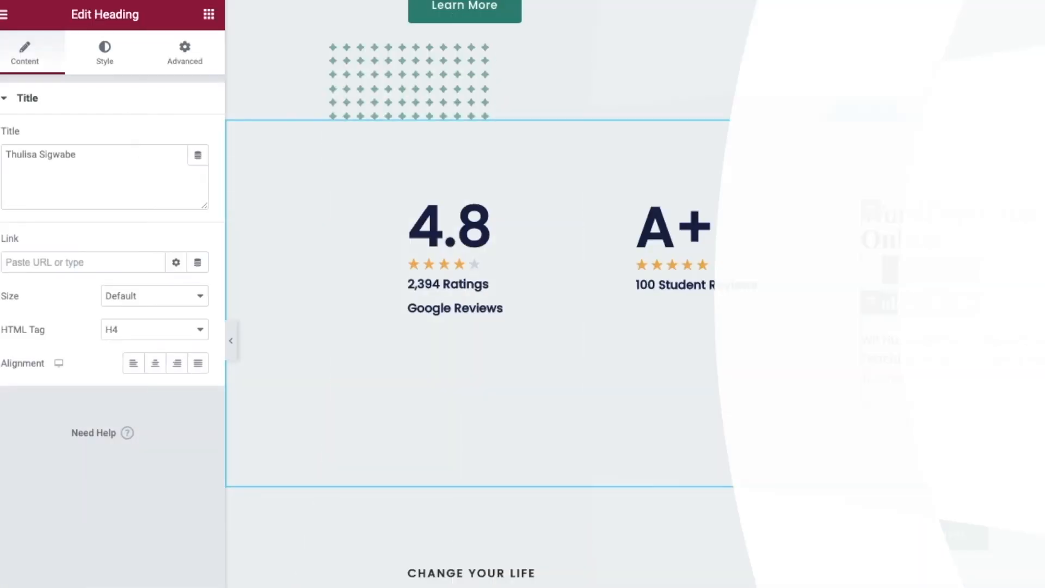
{"action": "left_click", "coordinate": [100, 59]}
{"action": "left_click", "coordinate": [198, 137]}
{"action": "left_click_drag", "start_coordinate": [140, 343], "coordinate": [22, 344]}
{"action": "left_click_drag", "start_coordinate": [143, 265], "coordinate": [187, 210]}
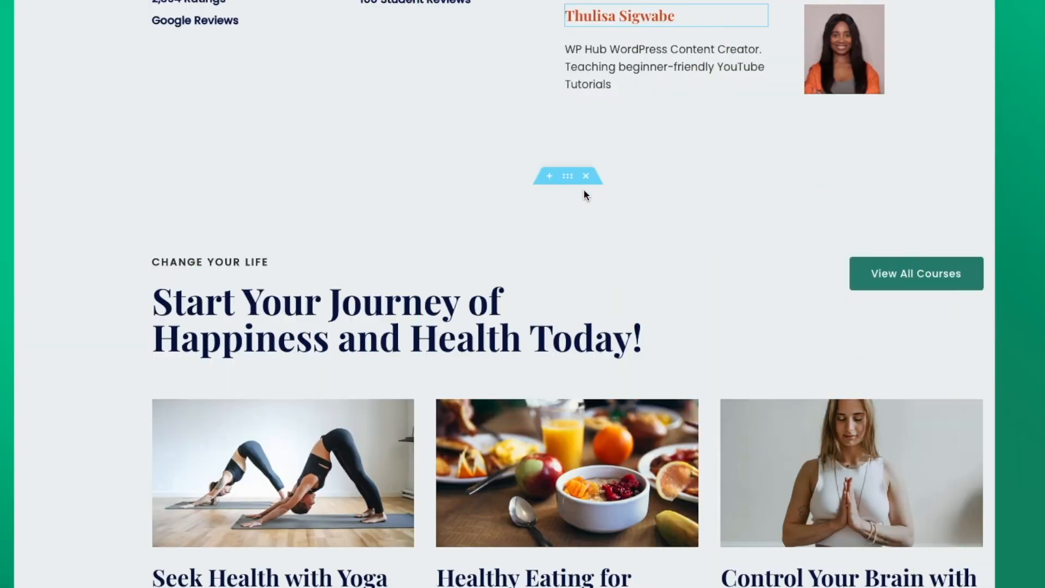
- Delete the Start Your Journey, The Trainers and the following section below the testimonial
{"action": "left_click", "coordinate": [586, 177]}
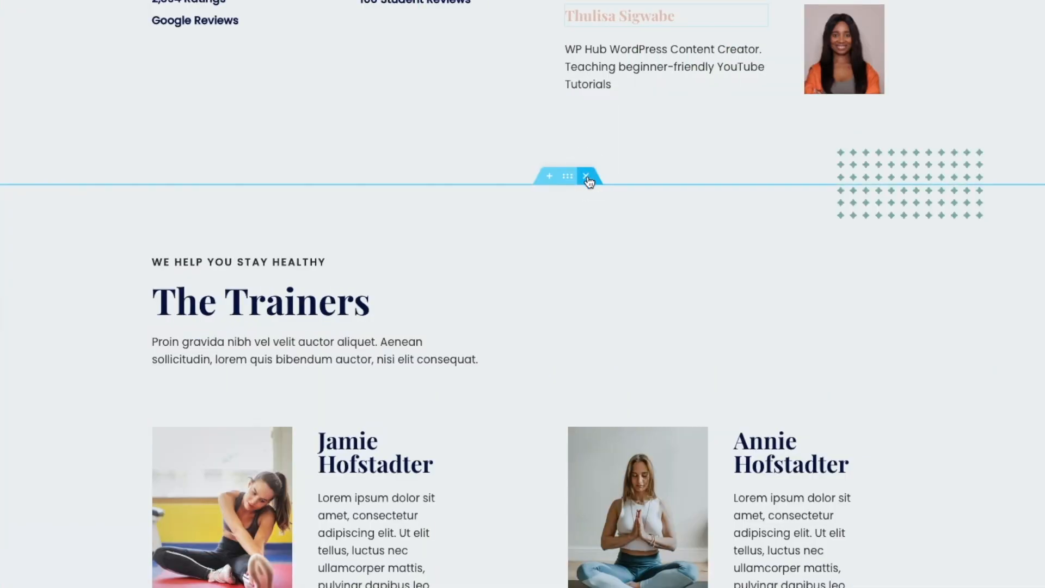
{"action": "left_click", "coordinate": [586, 176]}
{"action": "left_click", "coordinate": [588, 177]}
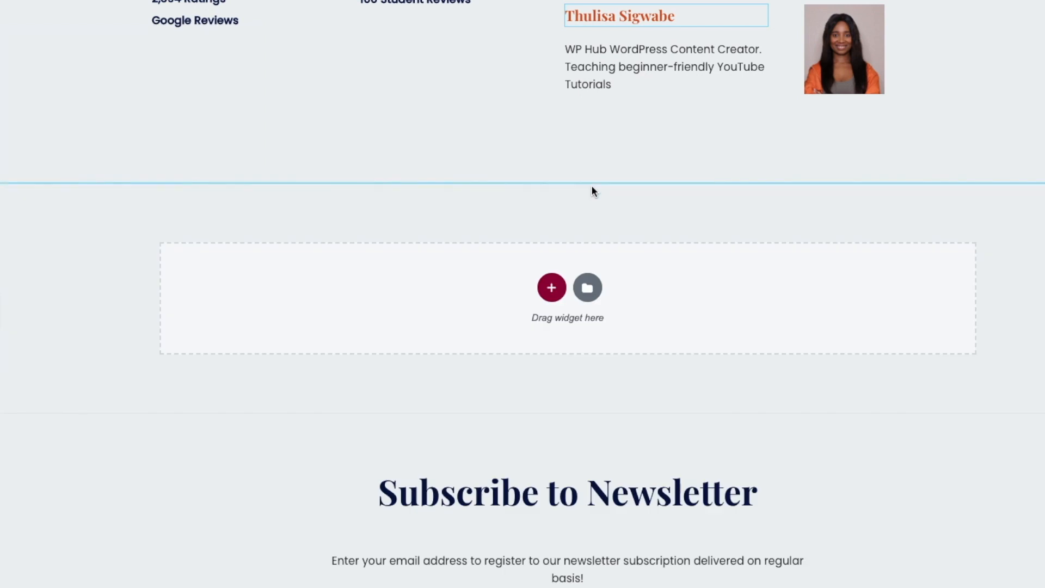
{"action": "scroll", "coordinate": [693, 234], "scroll_direction": "up", "scroll_amount": 10}
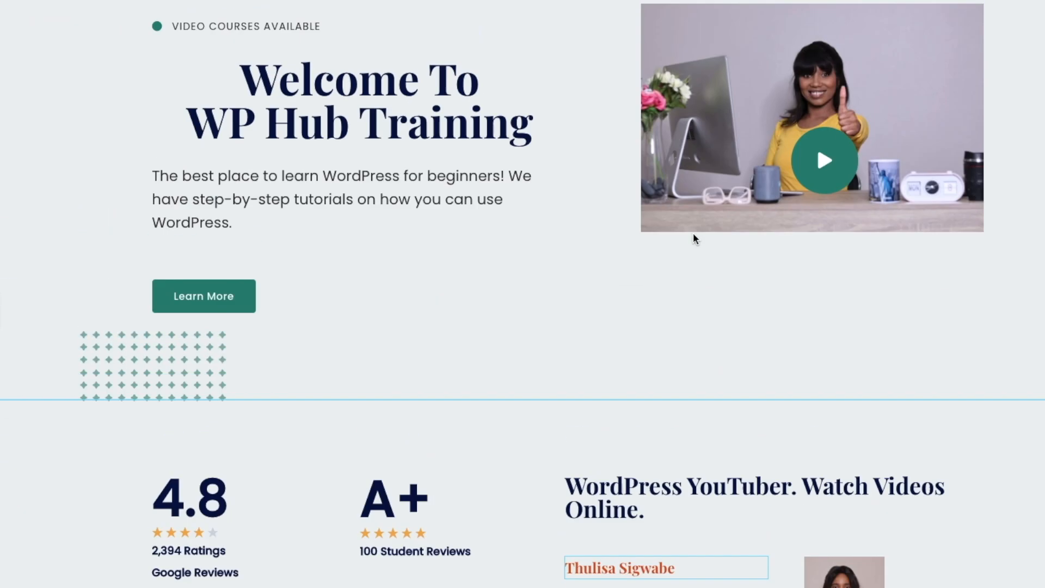
{"action": "scroll", "coordinate": [693, 233], "scroll_direction": "up", "scroll_amount": 3}
- Reopen the page from the admin dashboard and move the dotted decoration up behind Learn More
{"action": "mouse_move", "coordinate": [99, 11]}
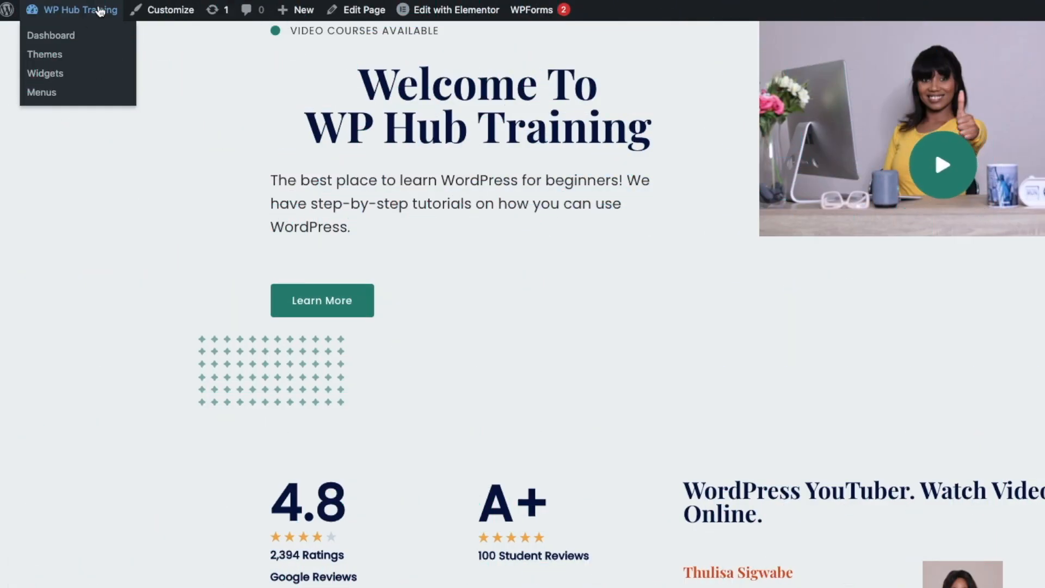
{"action": "left_click", "coordinate": [99, 11]}
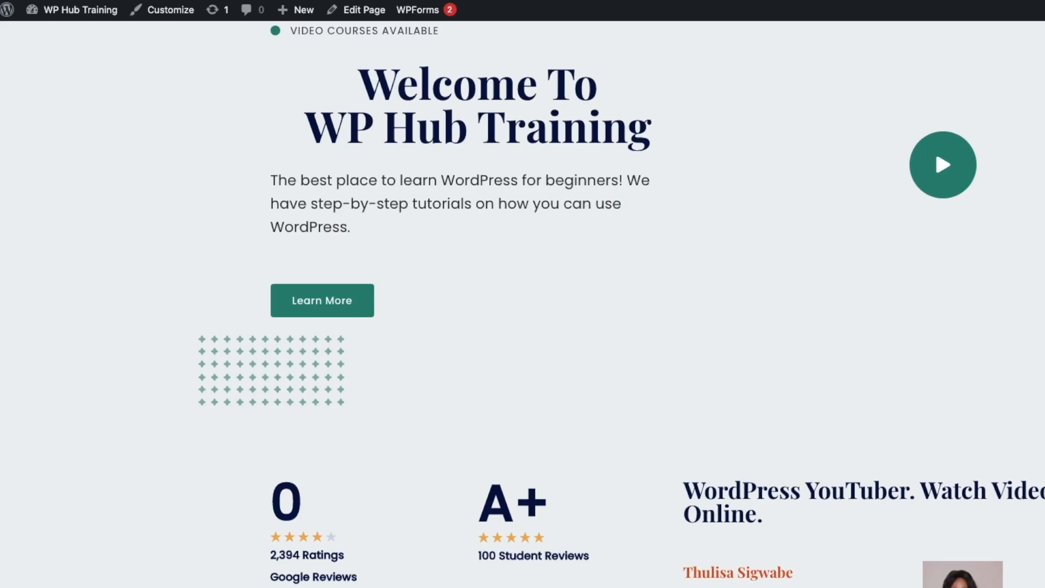
{"action": "mouse_move", "coordinate": [454, 11]}
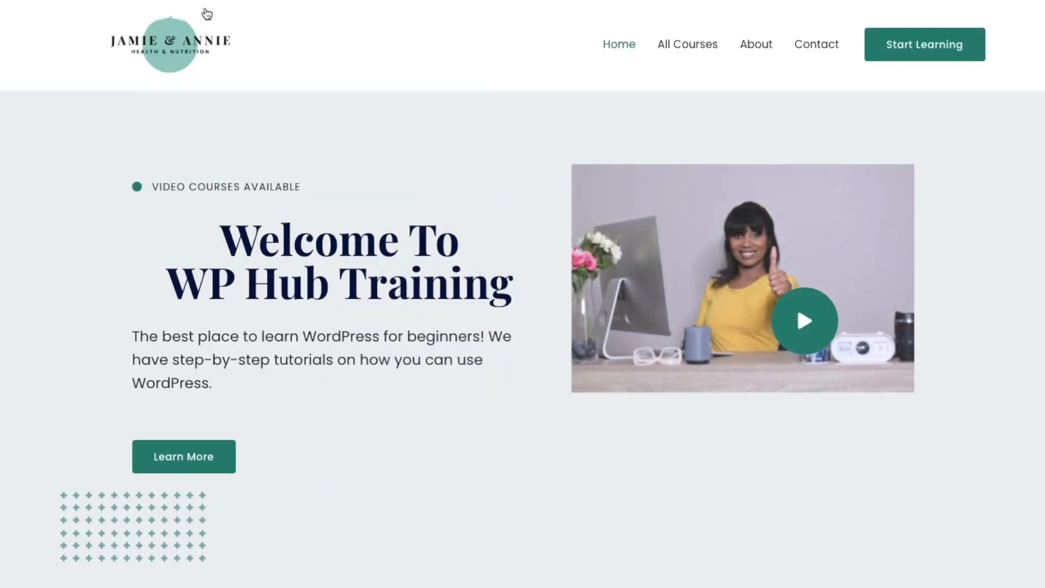
{"action": "left_click_drag", "start_coordinate": [220, 518], "coordinate": [219, 439]}
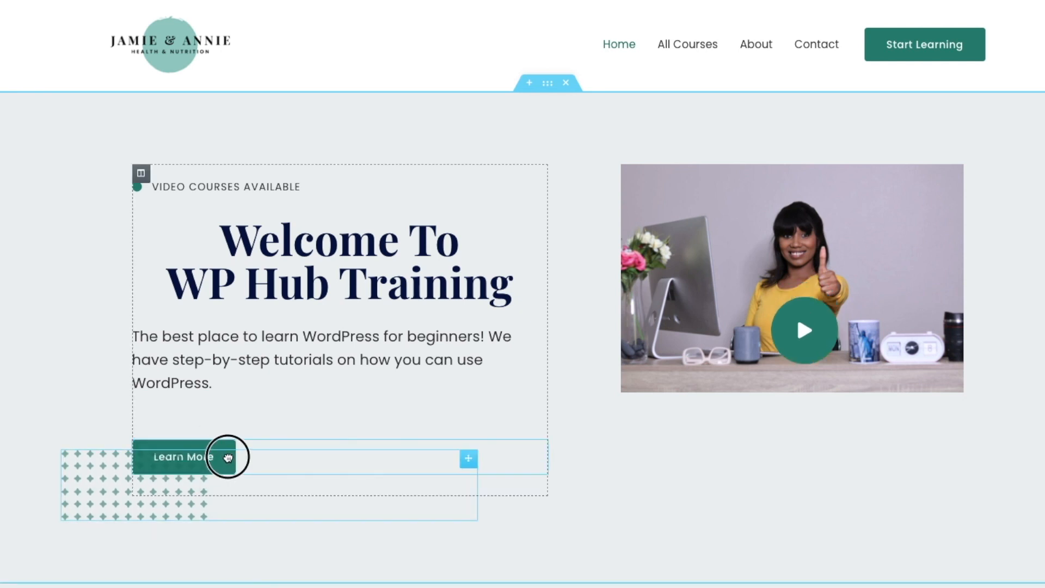
{"action": "left_click", "coordinate": [205, 494]}
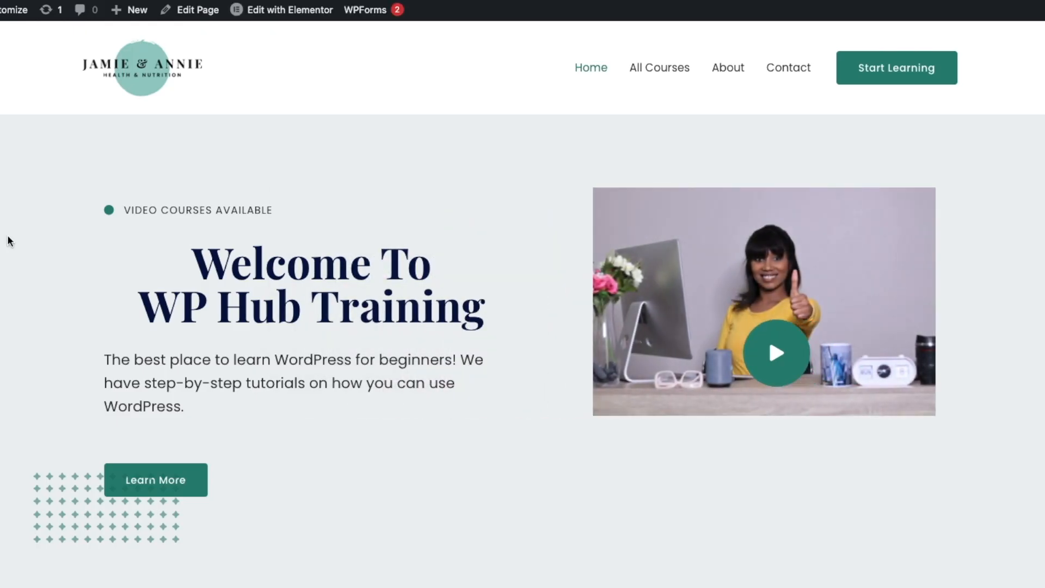
{"action": "scroll", "coordinate": [10, 238], "scroll_direction": "down", "scroll_amount": 5}
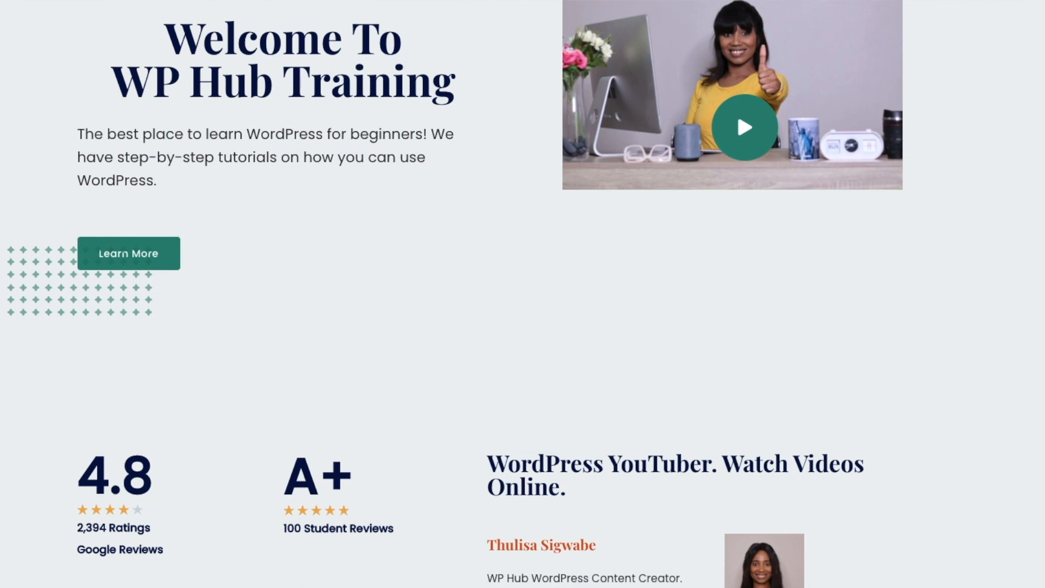
{"action": "scroll", "coordinate": [797, 216], "scroll_direction": "down", "scroll_amount": 5}
{"action": "scroll", "coordinate": [797, 219], "scroll_direction": "down", "scroll_amount": 2}
{"action": "scroll", "coordinate": [798, 219], "scroll_direction": "up", "scroll_amount": 8}
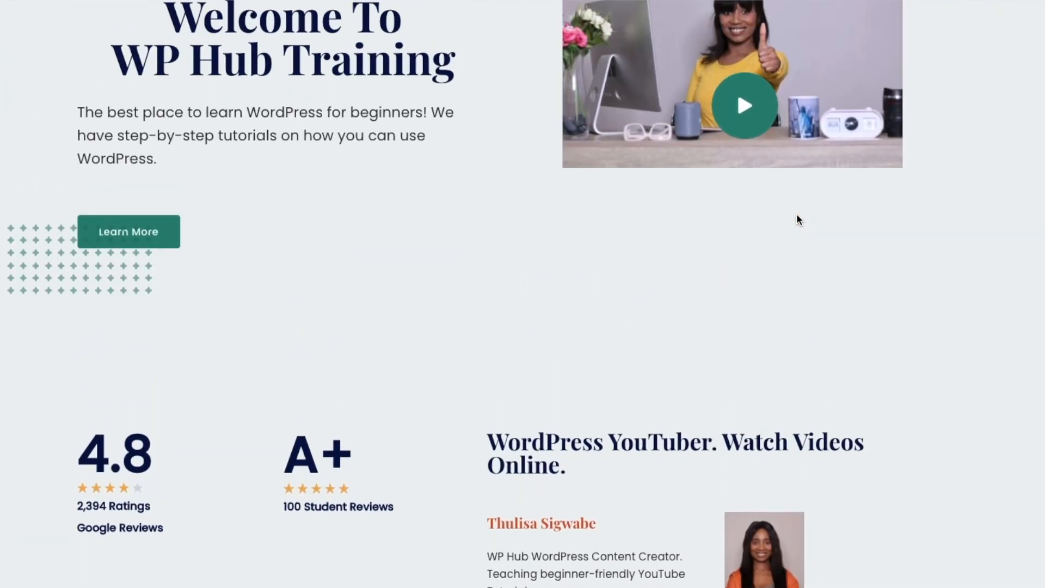
{"action": "scroll", "coordinate": [798, 218], "scroll_direction": "up", "scroll_amount": 2}
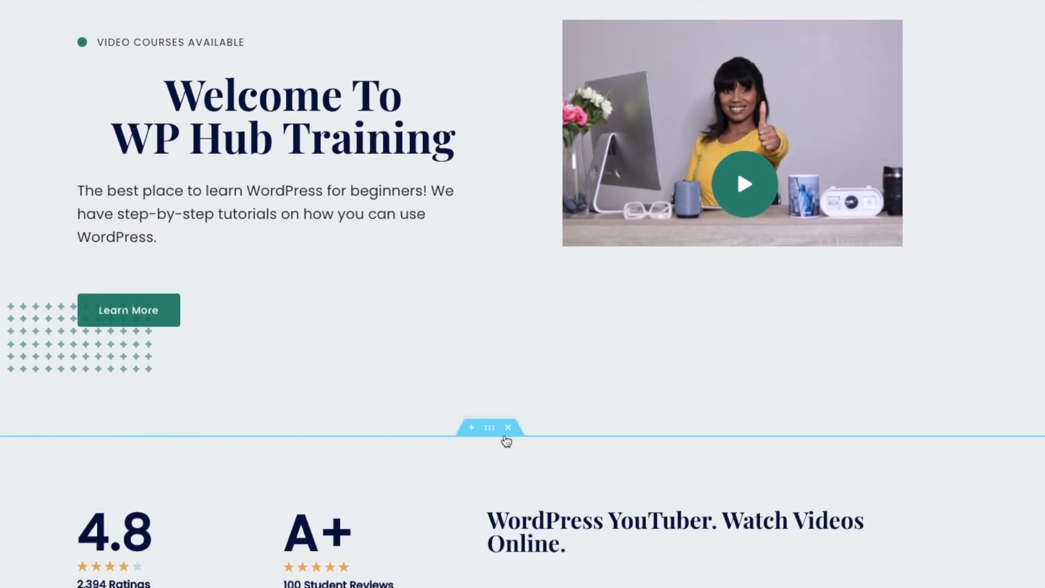
- Add a new section below the hero with a heading titled 'Content Creator'
{"action": "left_click", "coordinate": [468, 430]}
{"action": "scroll", "coordinate": [483, 406], "scroll_direction": "down", "scroll_amount": 5}
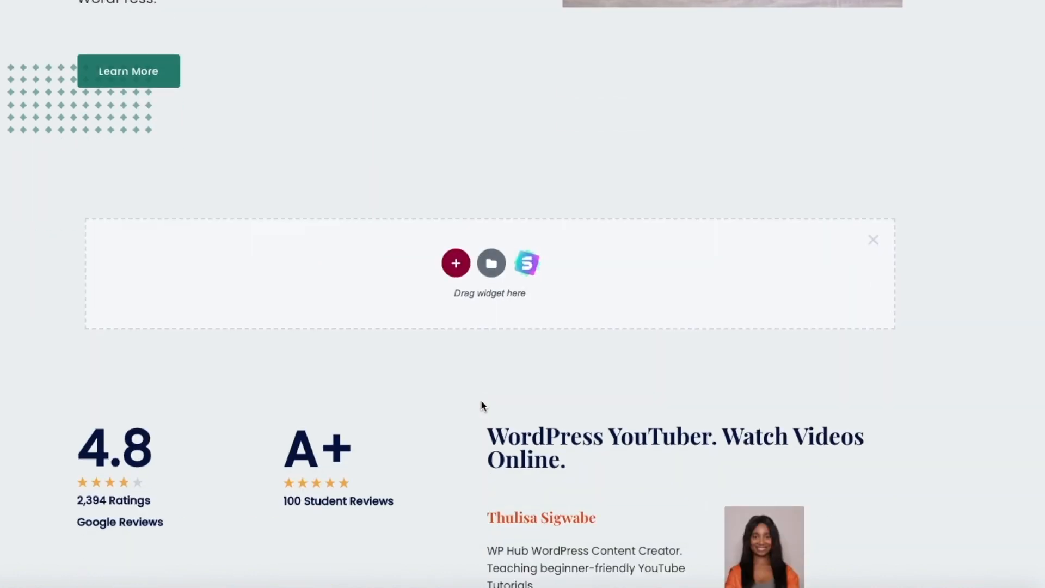
{"action": "left_click_drag", "start_coordinate": [86, 155], "coordinate": [490, 161]}
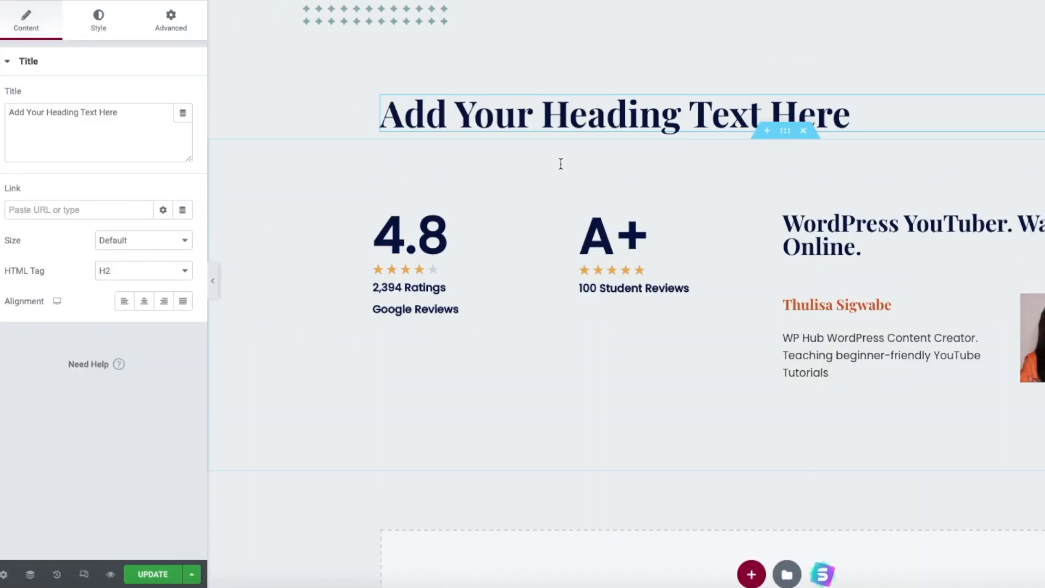
{"action": "triple_click", "coordinate": [668, 116]}
{"action": "left_click_drag", "start_coordinate": [762, 119], "coordinate": [850, 121]}
{"action": "left_click", "coordinate": [707, 119]}
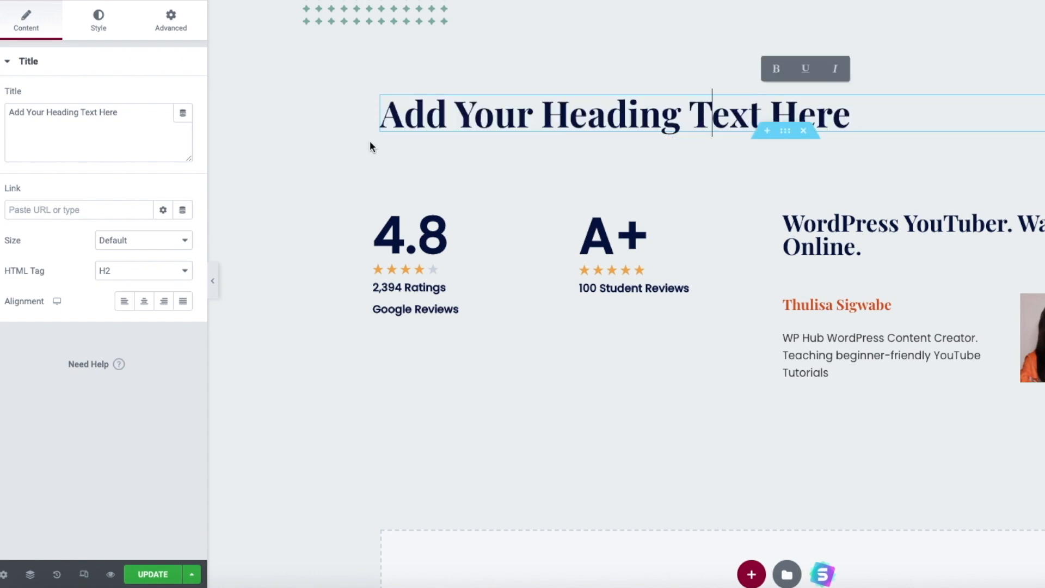
{"action": "left_click_drag", "start_coordinate": [122, 115], "coordinate": [5, 112]}
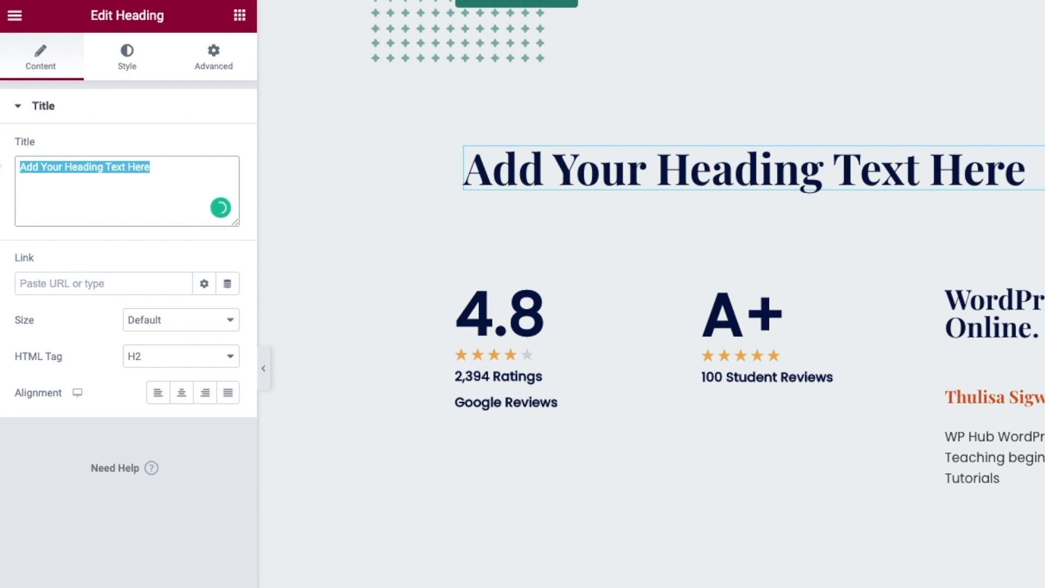
{"action": "type", "text": "Content Creator"}
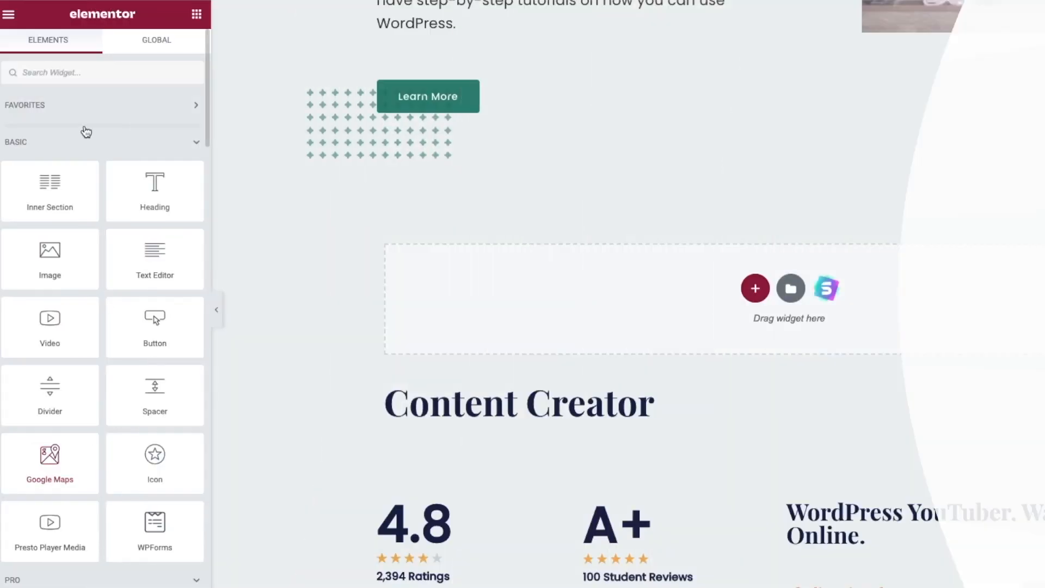
- Add a lorem paragraph under the heading and a placeholder Image widget beneath it
{"action": "left_click_drag", "start_coordinate": [130, 240], "coordinate": [594, 305]}
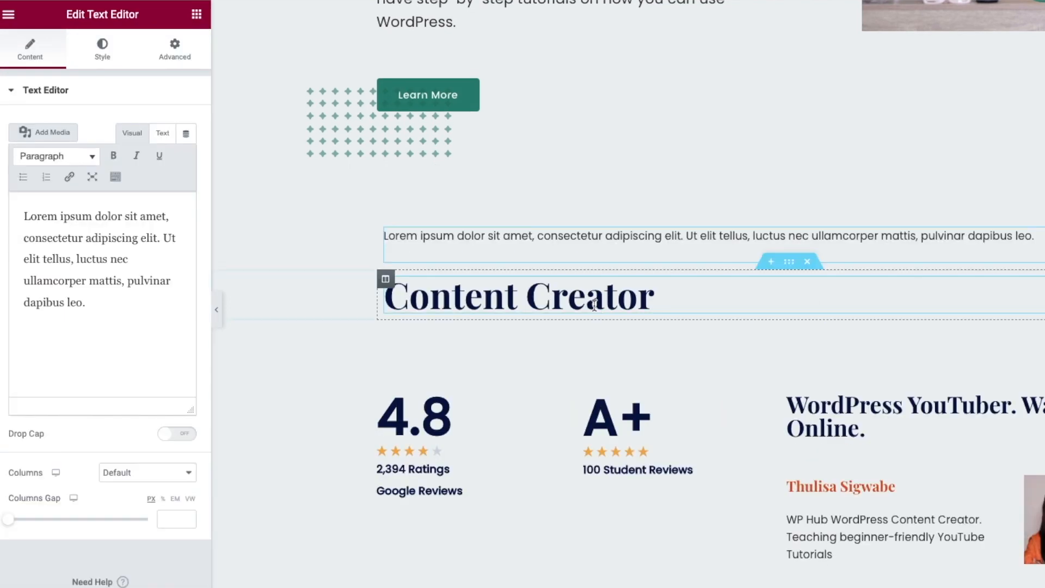
{"action": "left_click", "coordinate": [493, 238]}
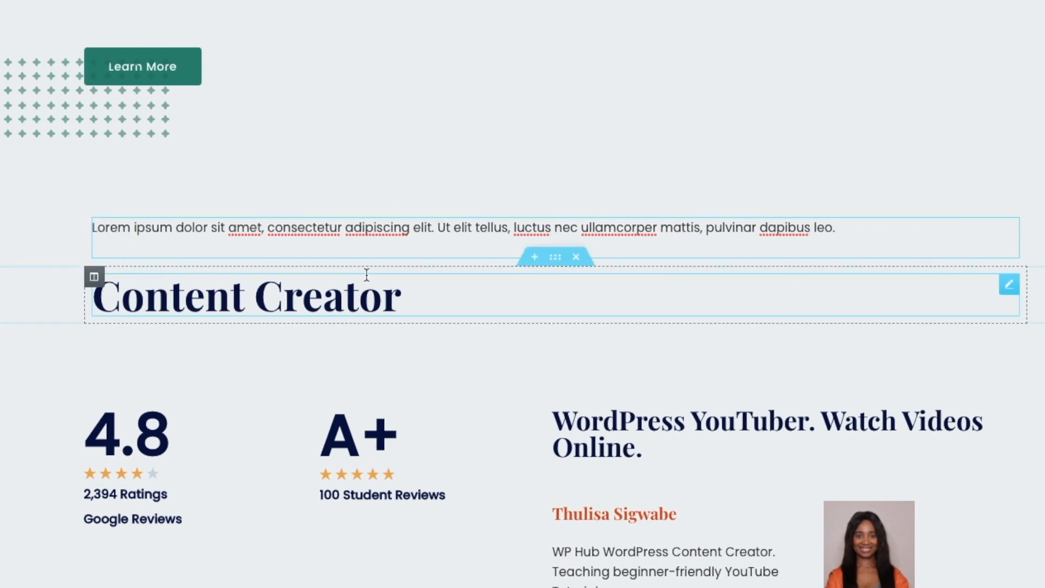
{"action": "left_click_drag", "start_coordinate": [555, 257], "coordinate": [559, 220]}
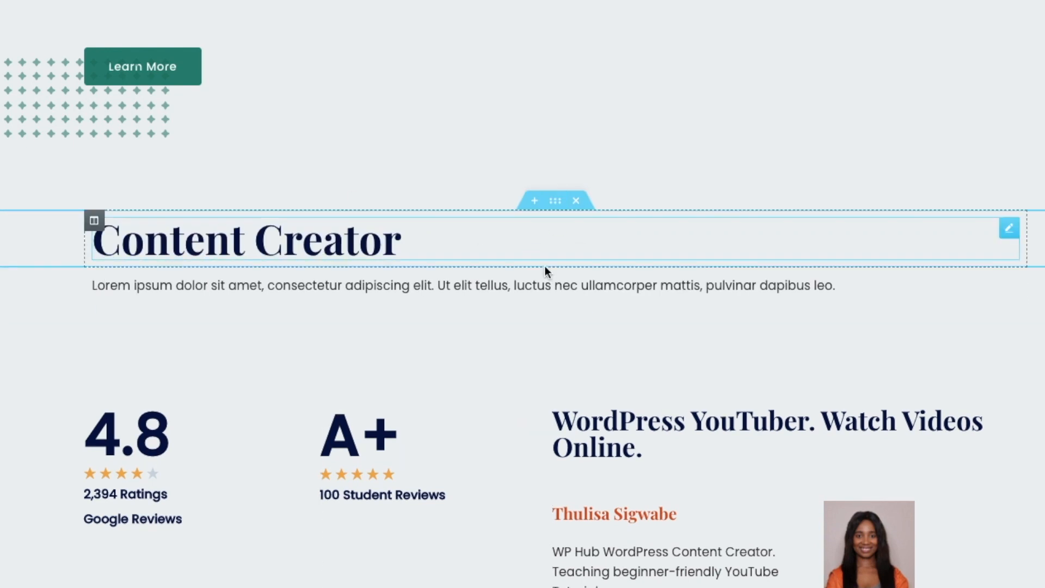
{"action": "left_click", "coordinate": [218, 309]}
{"action": "left_click_drag", "start_coordinate": [53, 256], "coordinate": [790, 420]}
{"action": "scroll", "coordinate": [790, 420], "scroll_direction": "down", "scroll_amount": 5}
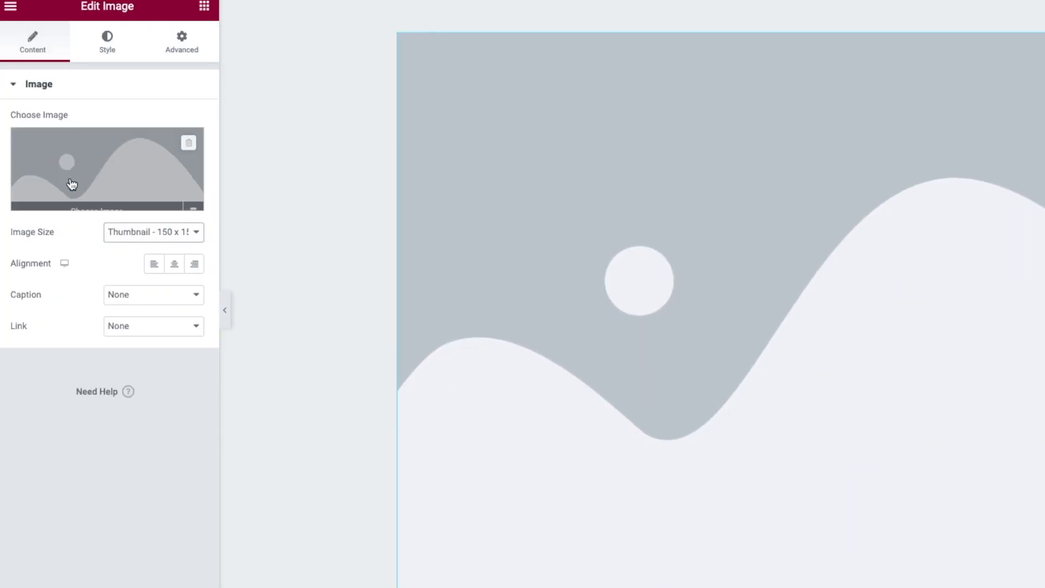
- Search the free image library for 'YouTube' and insert a YouTube logo into the image block
{"action": "left_click", "coordinate": [77, 199]}
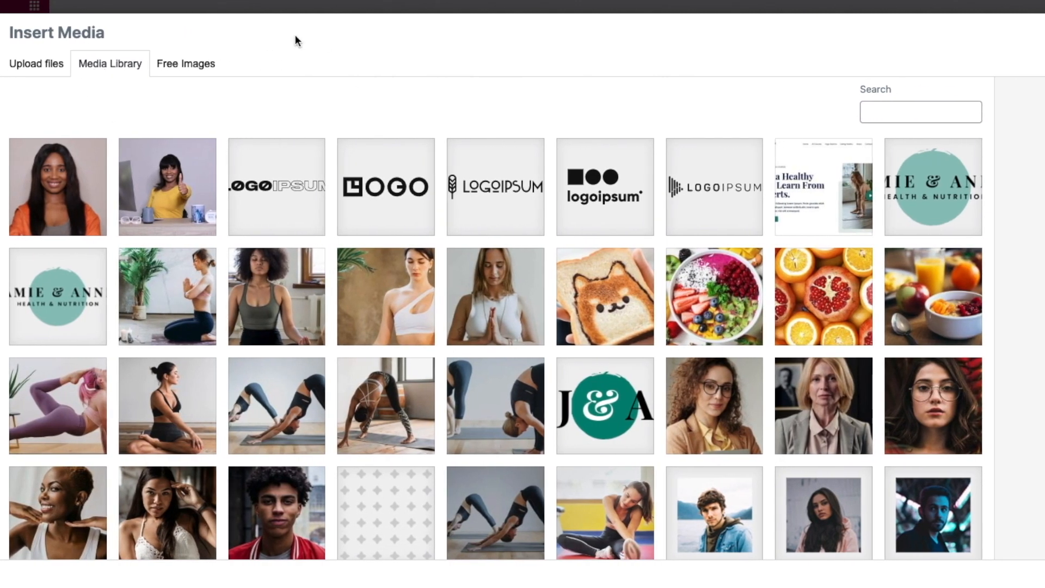
{"action": "left_click", "coordinate": [188, 70]}
{"action": "left_click", "coordinate": [216, 101]}
{"action": "type", "text": "YouT"}
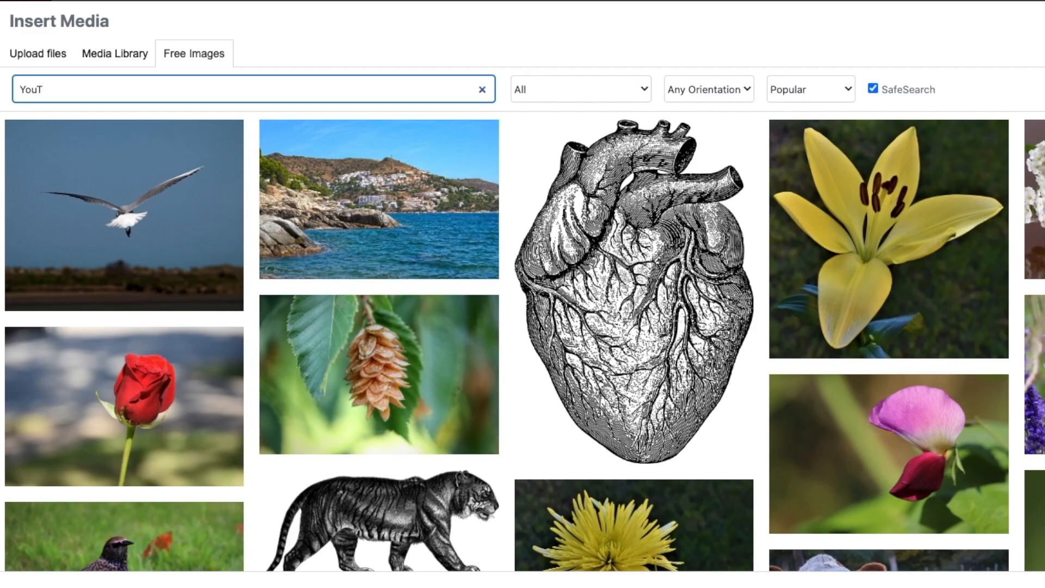
{"action": "type", "text": "ube\\"}
{"action": "key", "text": "BackSpace"}
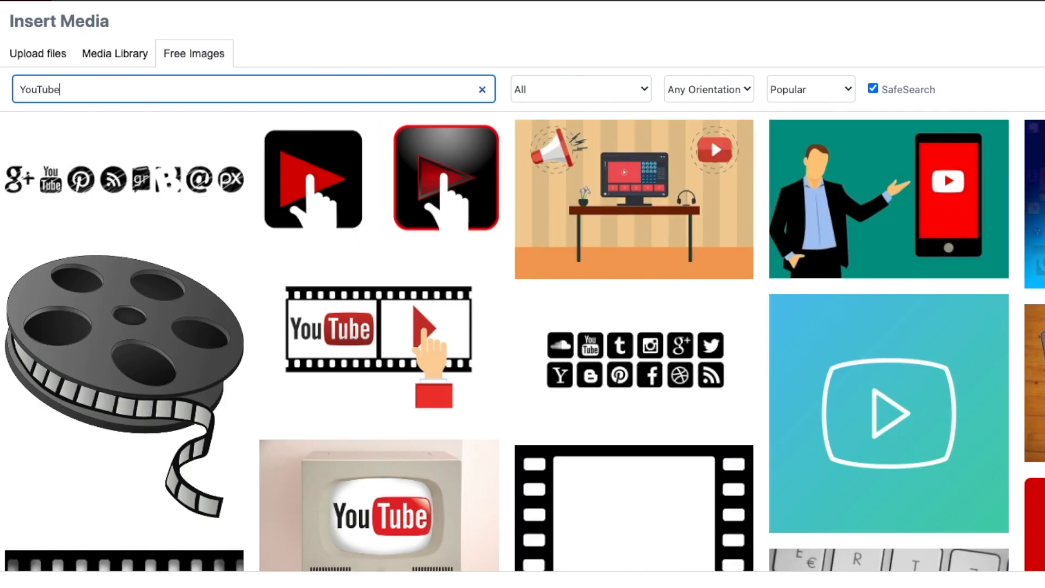
{"action": "scroll", "coordinate": [276, 114], "scroll_direction": "down", "scroll_amount": 15}
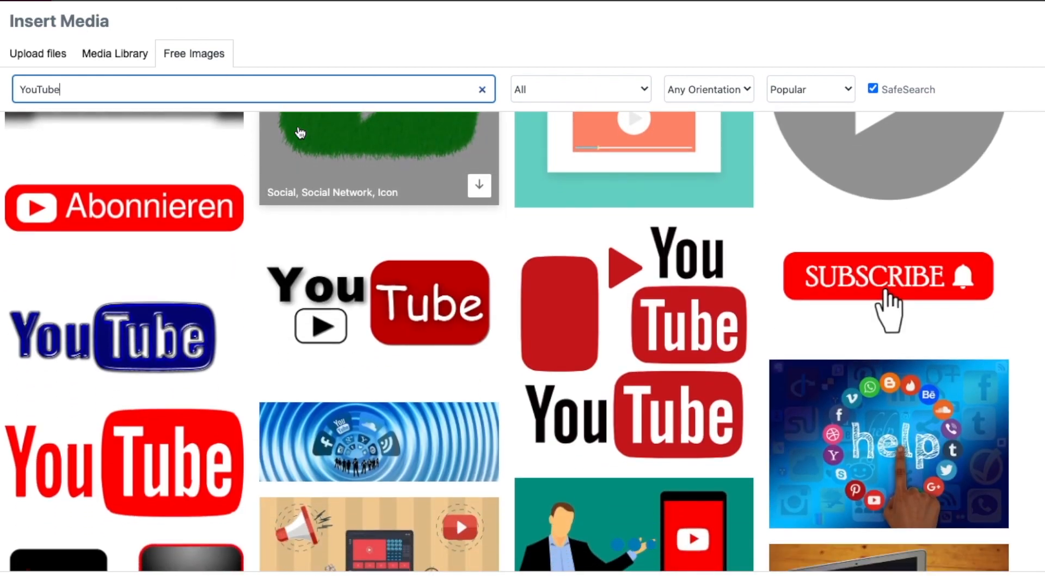
{"action": "scroll", "coordinate": [300, 133], "scroll_direction": "down", "scroll_amount": 1}
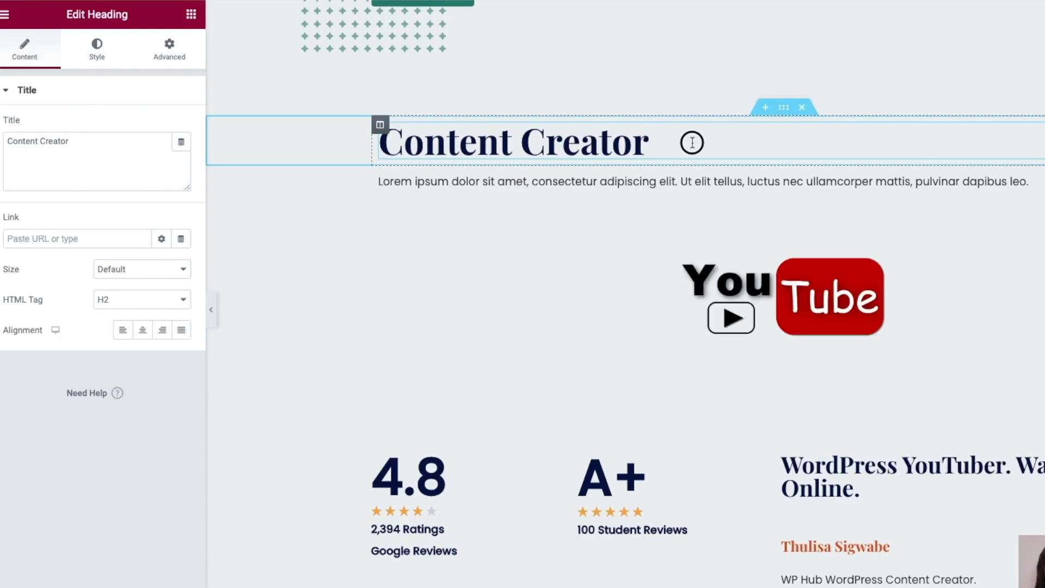
- Rename the heading to 'YouTube Page' and add a video widget to the page
{"action": "left_click_drag", "start_coordinate": [691, 143], "coordinate": [420, 132]}
{"action": "triple_click", "coordinate": [90, 140]}
{"action": "type", "text": "YouTube"}
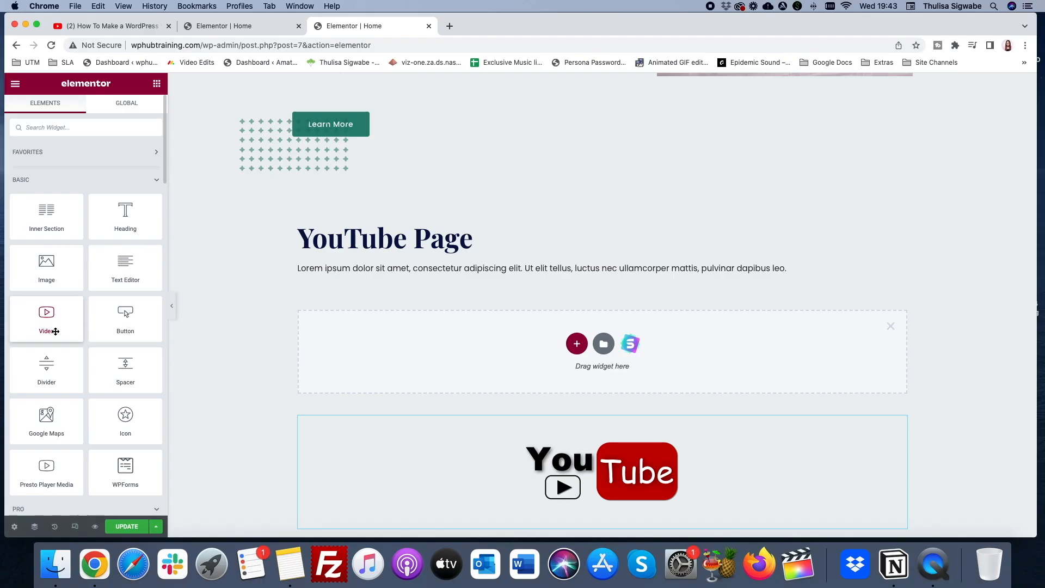
{"action": "left_click_drag", "start_coordinate": [53, 329], "coordinate": [626, 368]}
- Play the placeholder YouTube video preview and check its Source options, then return to the widgets list
{"action": "scroll", "coordinate": [602, 356], "scroll_direction": "down", "scroll_amount": 3}
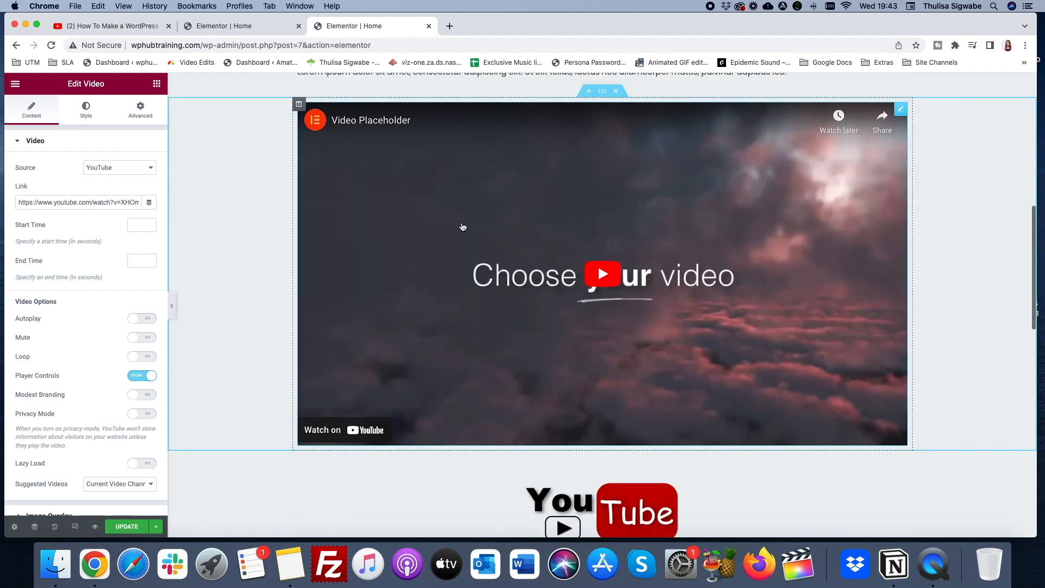
{"action": "left_click", "coordinate": [460, 226]}
{"action": "left_click", "coordinate": [102, 170]}
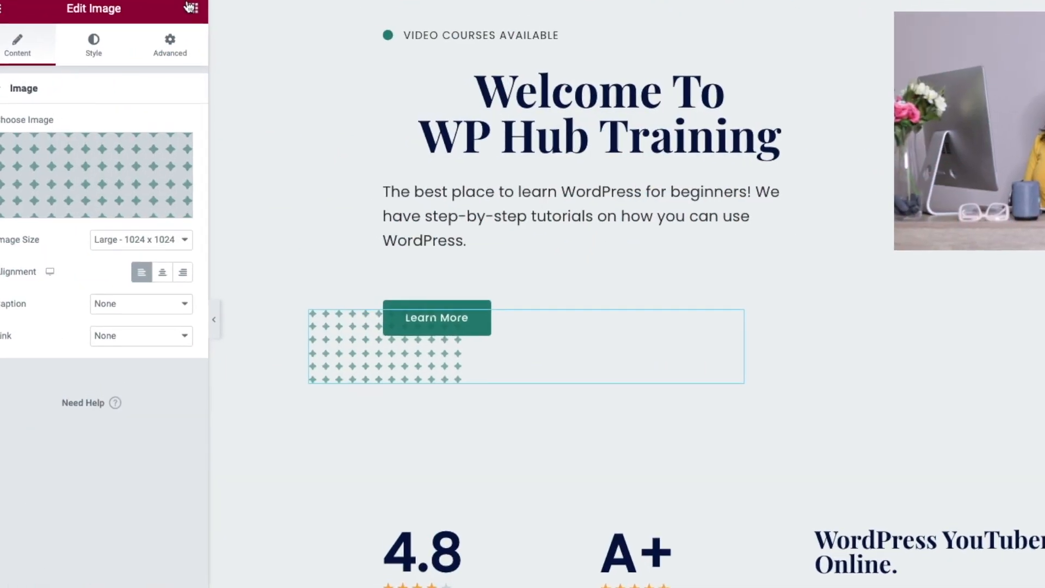
{"action": "left_click", "coordinate": [197, 10]}
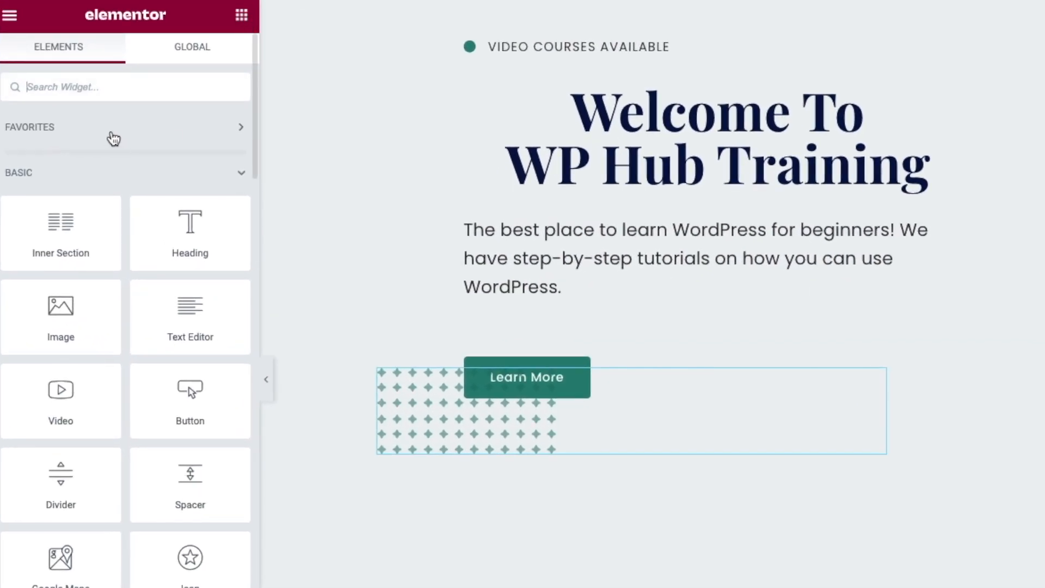
- Place a Button widget, found by searching 'butt', beneath Learn More and set its icon spacing to 2
{"action": "type", "text": "butt"}
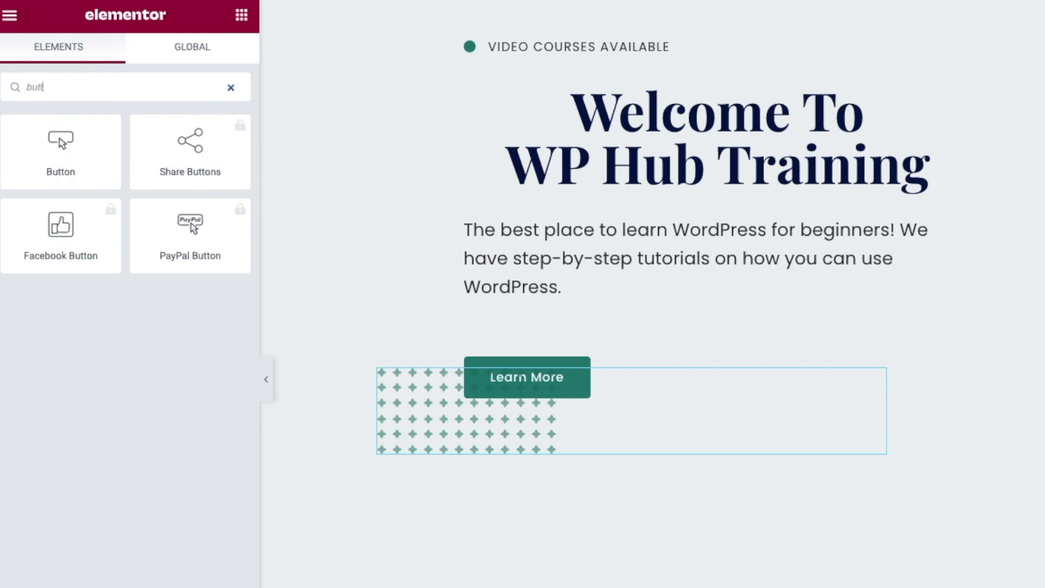
{"action": "left_click_drag", "start_coordinate": [22, 158], "coordinate": [720, 413]}
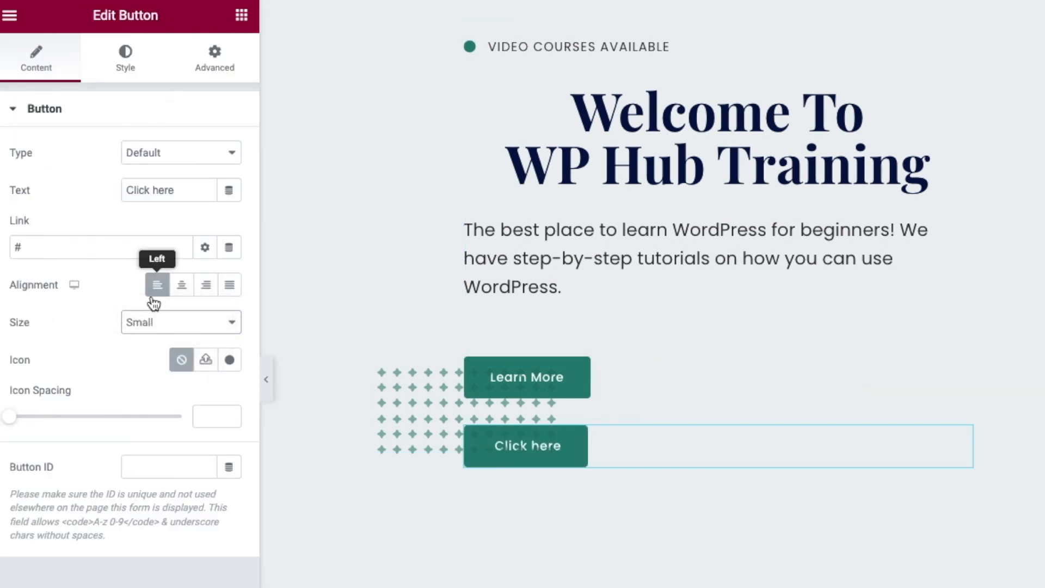
{"action": "mouse_move", "coordinate": [9, 417]}
{"action": "left_mouse_down"}
{"action": "mouse_move", "coordinate": [31, 419]}
{"action": "mouse_move", "coordinate": [21, 419]}
{"action": "left_mouse_up"}
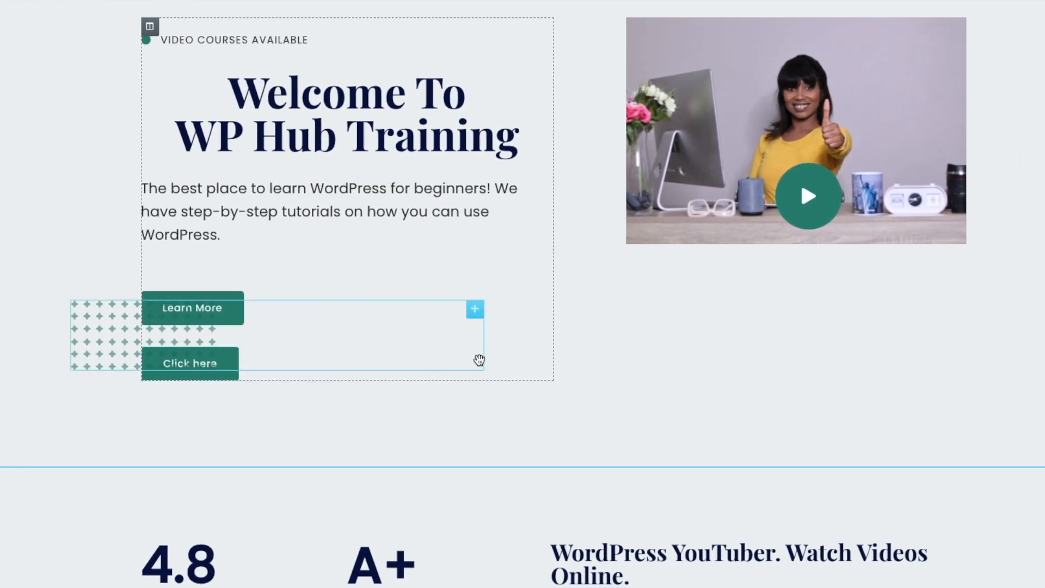
- Delete the 'Click here' button, set Learn More's hover background to vivid teal, and save with UPDATE
{"action": "right_click", "coordinate": [544, 360]}
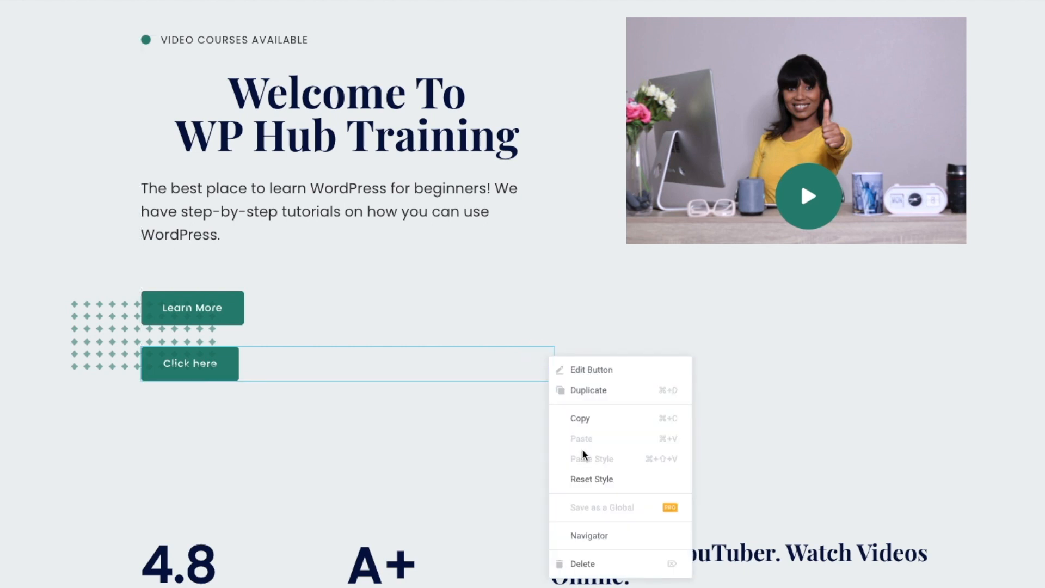
{"action": "left_click", "coordinate": [585, 563]}
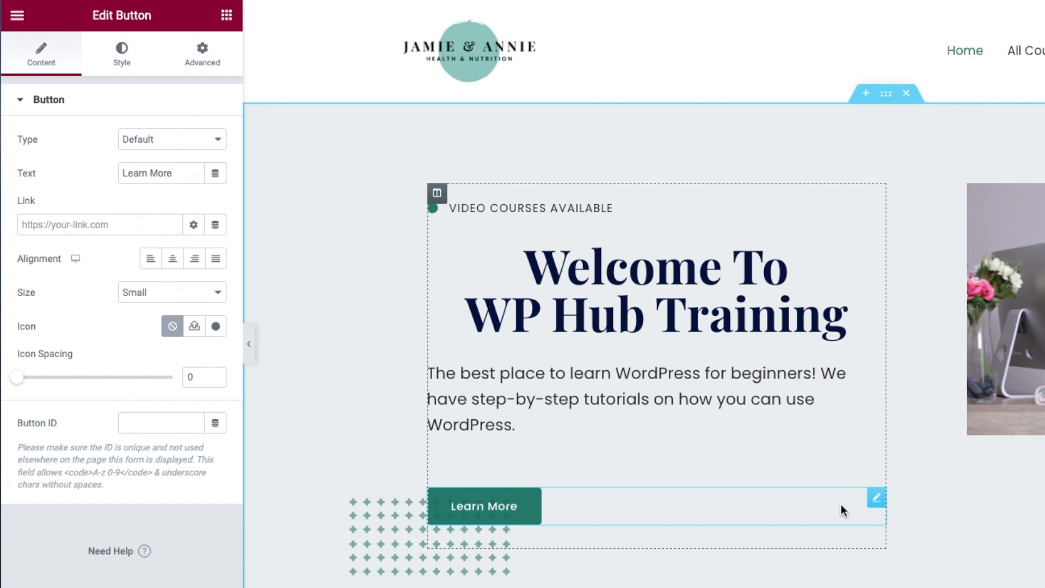
{"action": "left_click", "coordinate": [118, 57]}
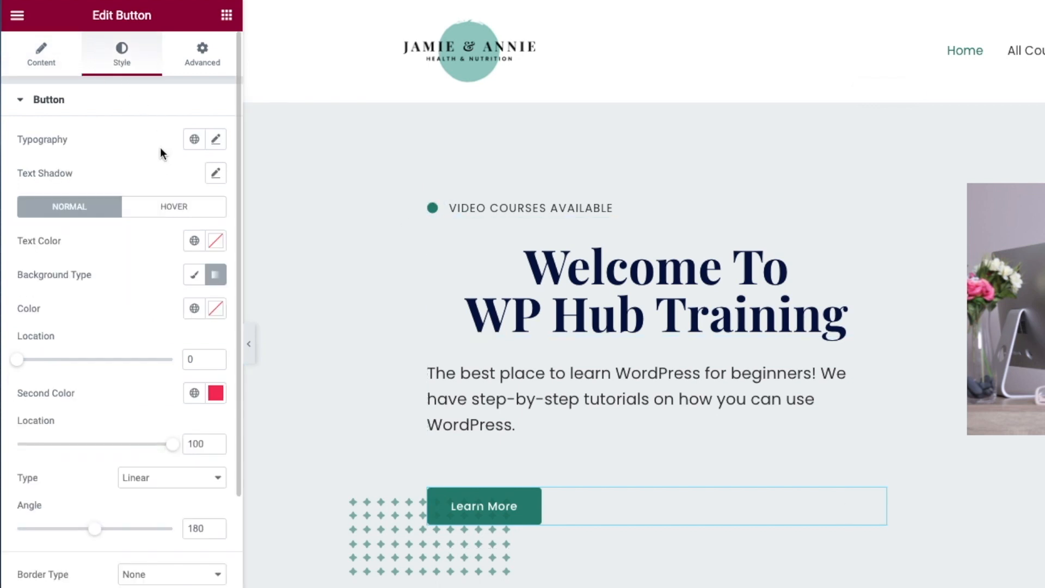
{"action": "left_click", "coordinate": [166, 210]}
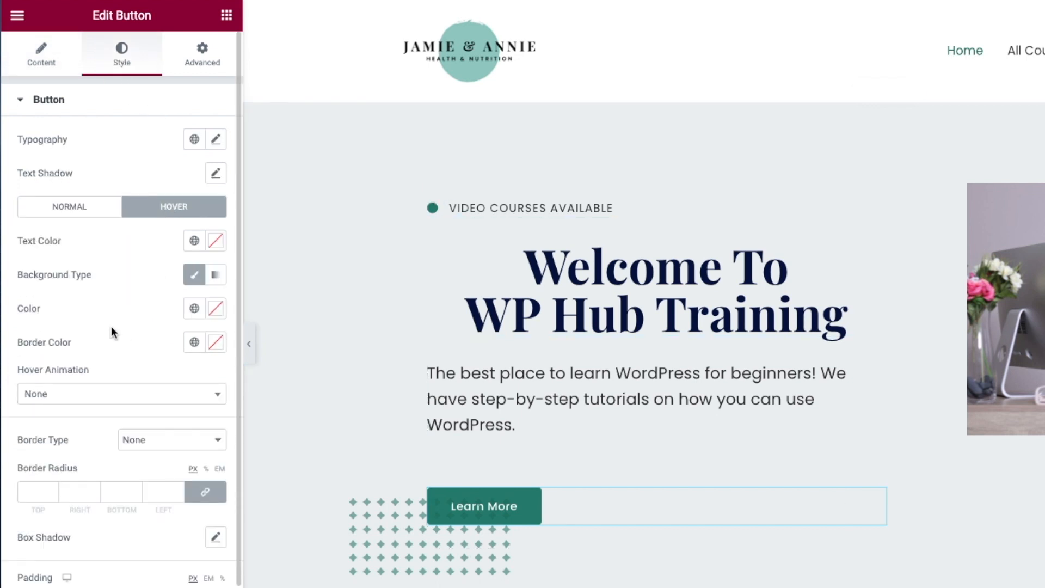
{"action": "left_click", "coordinate": [216, 311]}
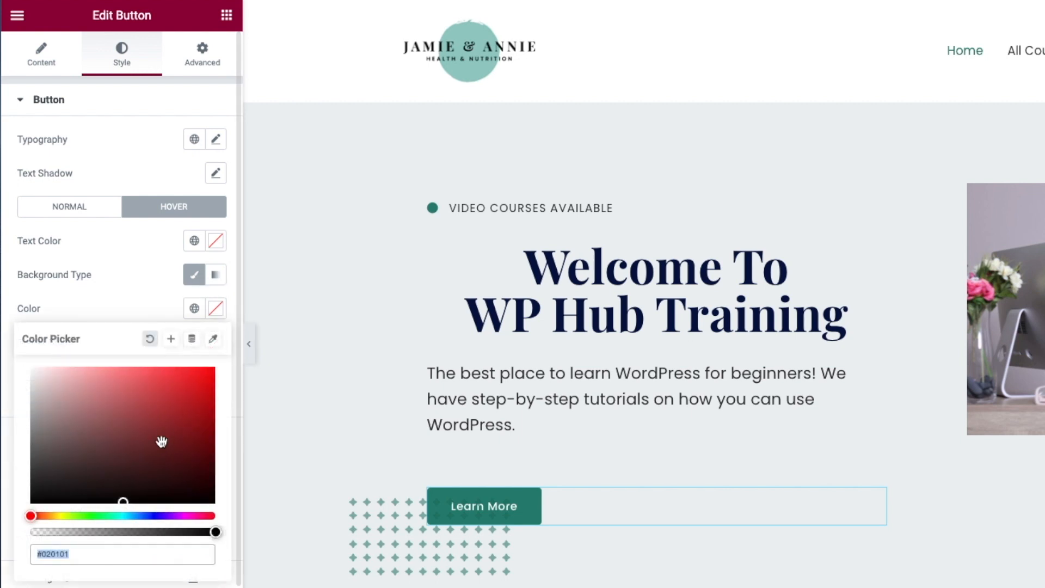
{"action": "mouse_move", "coordinate": [123, 498]}
{"action": "left_mouse_down"}
{"action": "mouse_move", "coordinate": [153, 438]}
{"action": "mouse_move", "coordinate": [98, 453]}
{"action": "left_mouse_up"}
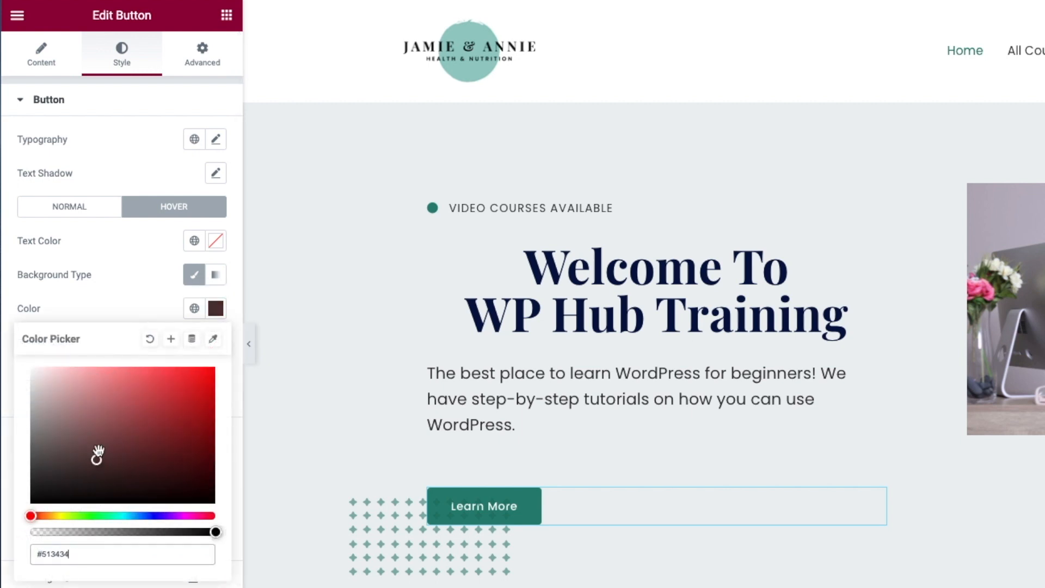
{"action": "left_click_drag", "start_coordinate": [31, 519], "coordinate": [121, 527]}
{"action": "mouse_move", "coordinate": [95, 459]}
{"action": "left_mouse_down"}
{"action": "mouse_move", "coordinate": [163, 462]}
{"action": "mouse_move", "coordinate": [201, 406]}
{"action": "mouse_move", "coordinate": [204, 431]}
{"action": "mouse_move", "coordinate": [203, 385]}
{"action": "mouse_move", "coordinate": [203, 397]}
{"action": "mouse_move", "coordinate": [191, 384]}
{"action": "left_mouse_up"}
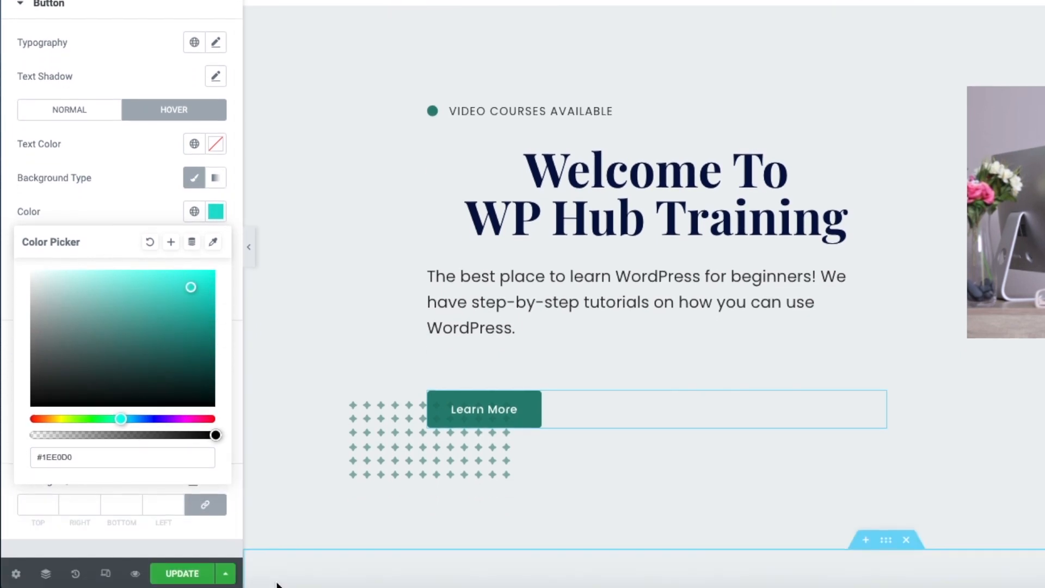
{"action": "left_click", "coordinate": [184, 573]}
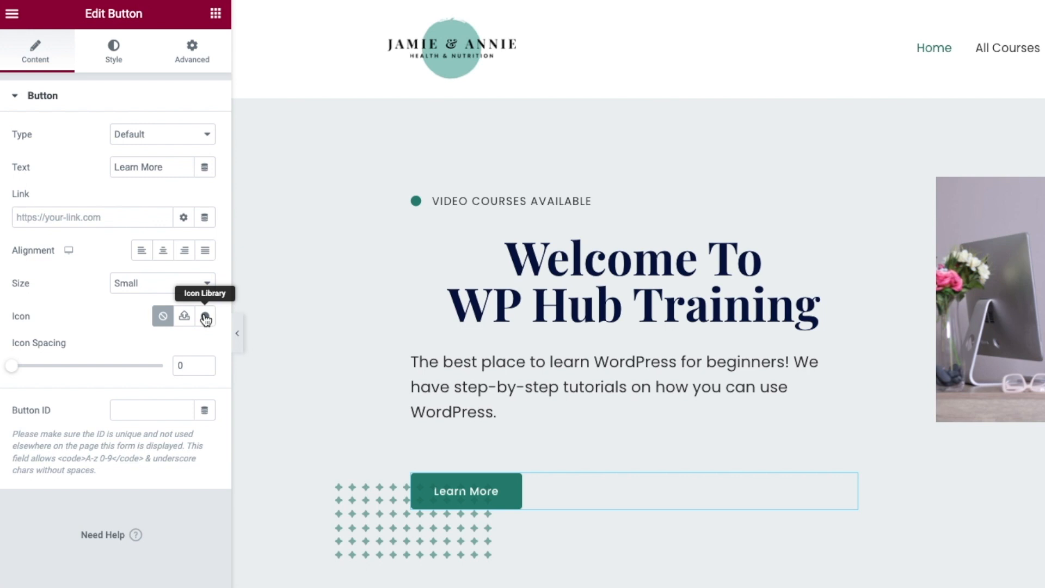
- Insert the Arrow circle right icon, found by filtering the Icon Library for 'arrow', into the button
{"action": "left_click", "coordinate": [205, 318]}
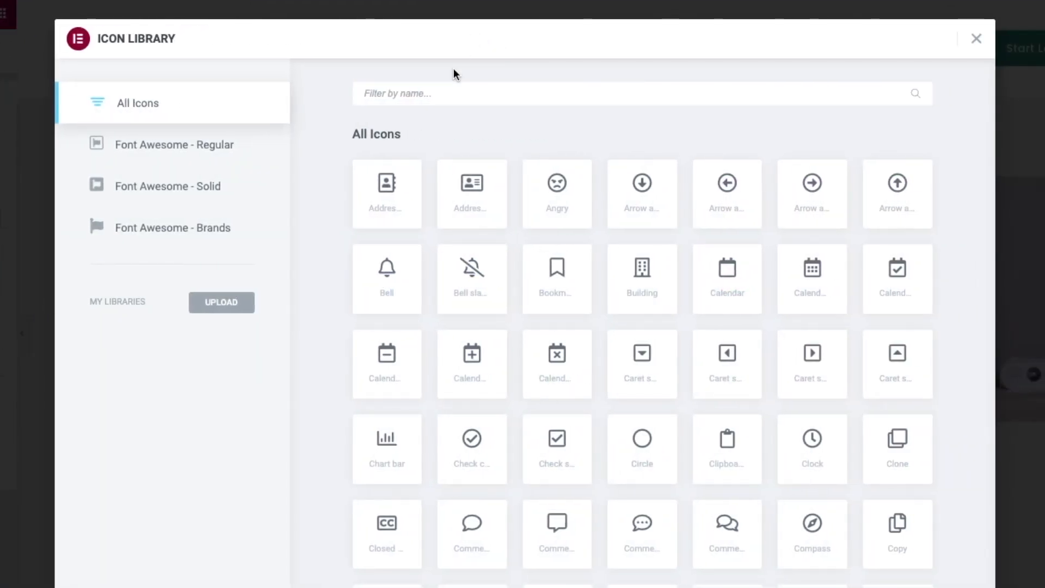
{"action": "type", "text": "a"}
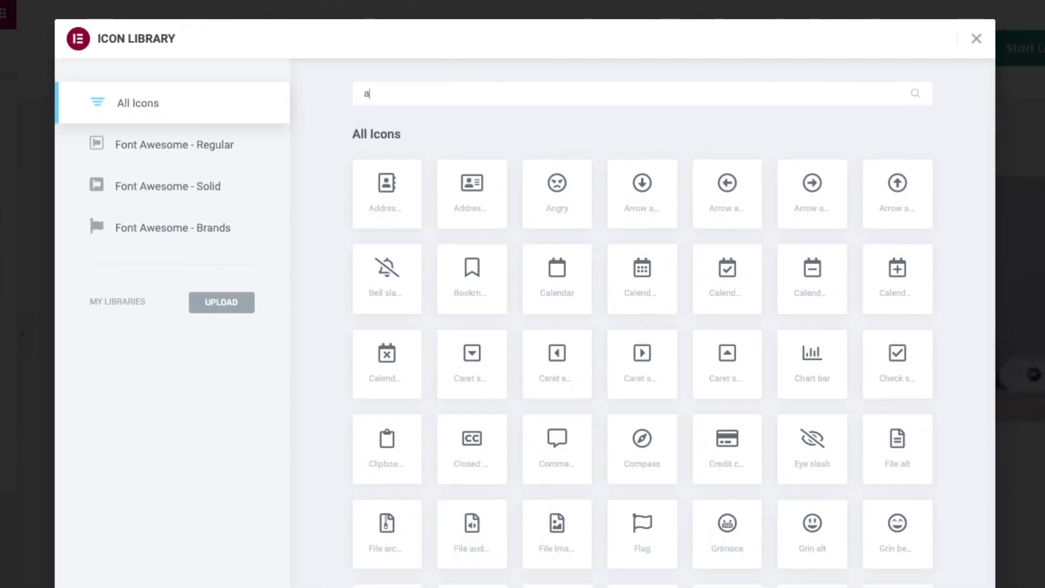
{"action": "type", "text": "rrow"}
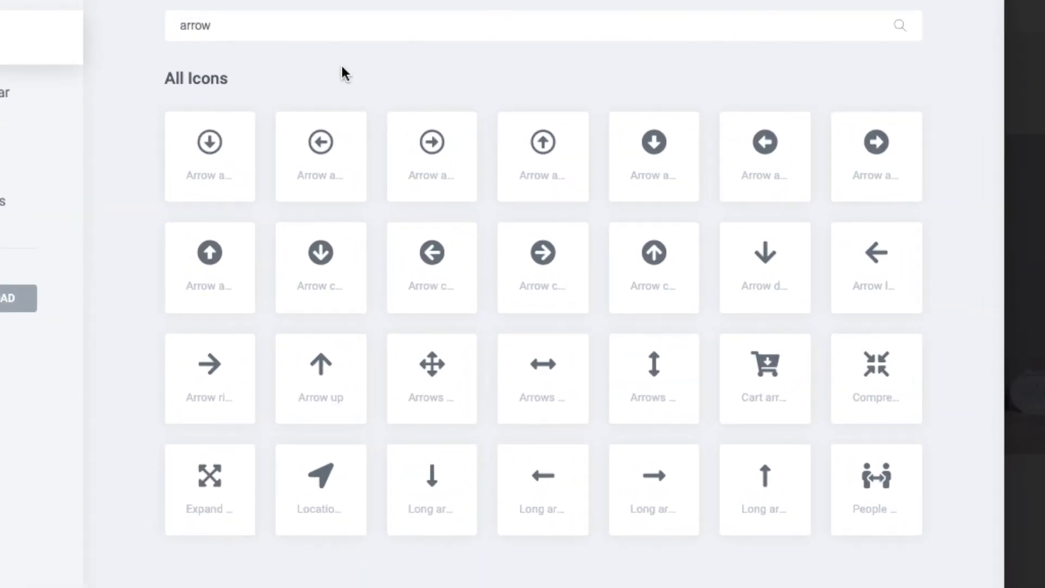
{"action": "left_click", "coordinate": [549, 255]}
{"action": "left_click", "coordinate": [917, 541]}
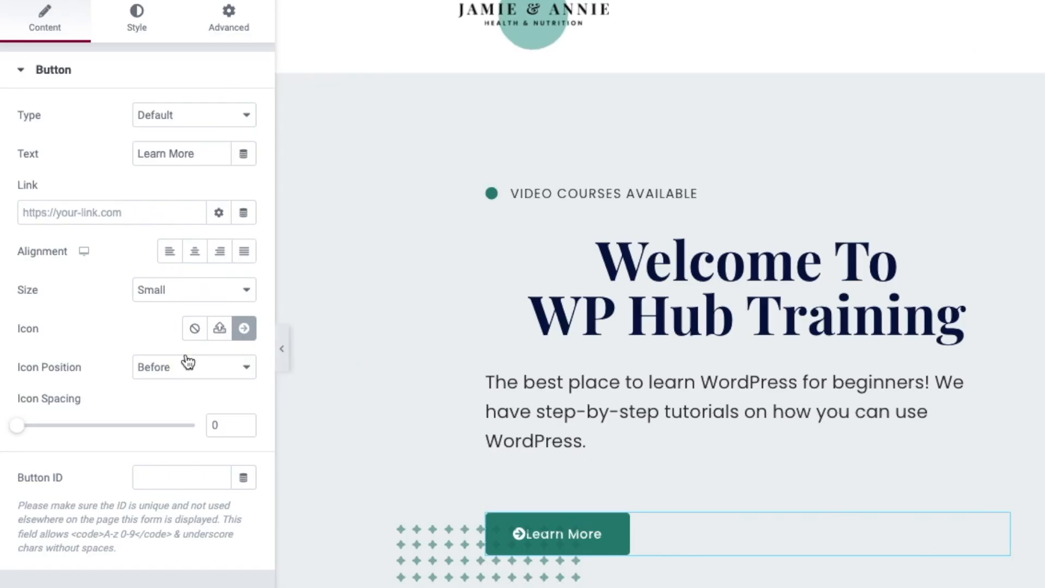
- Position the icon After the text, increase the icon spacing, and save with UPDATE
{"action": "left_click", "coordinate": [188, 362]}
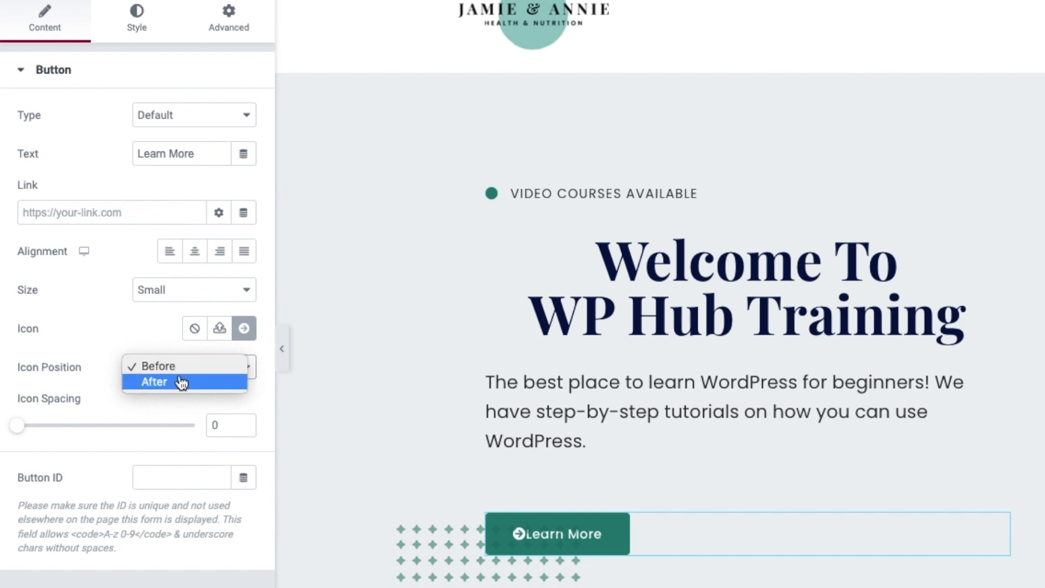
{"action": "left_click", "coordinate": [181, 382]}
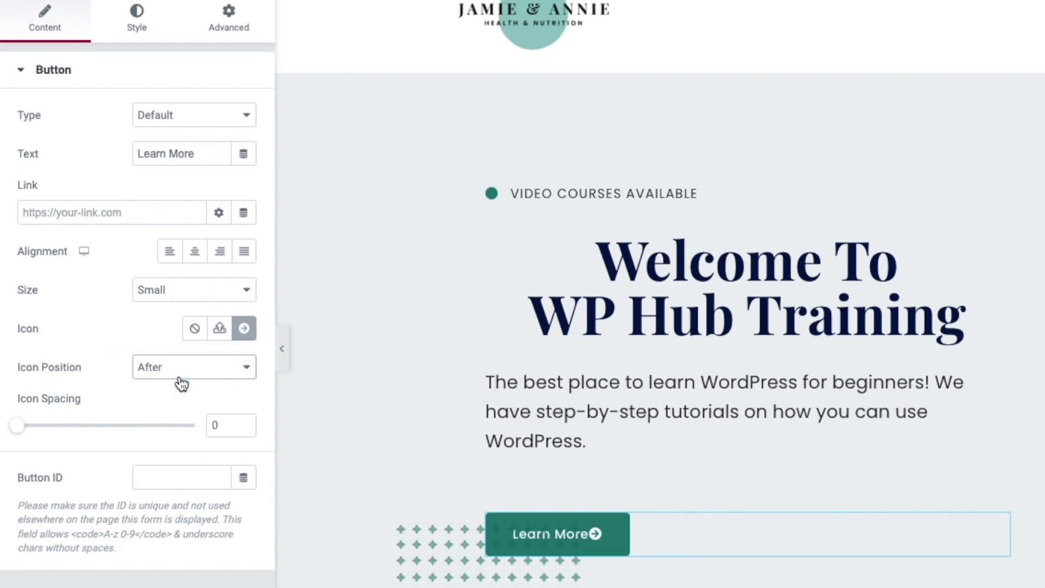
{"action": "left_click_drag", "start_coordinate": [14, 432], "coordinate": [67, 434]}
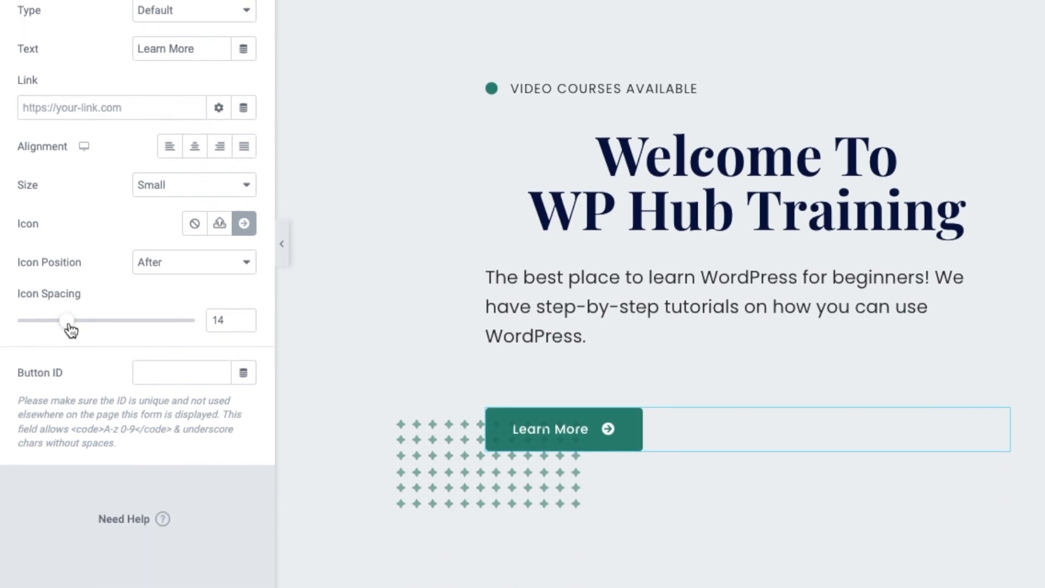
{"action": "left_click", "coordinate": [209, 563]}
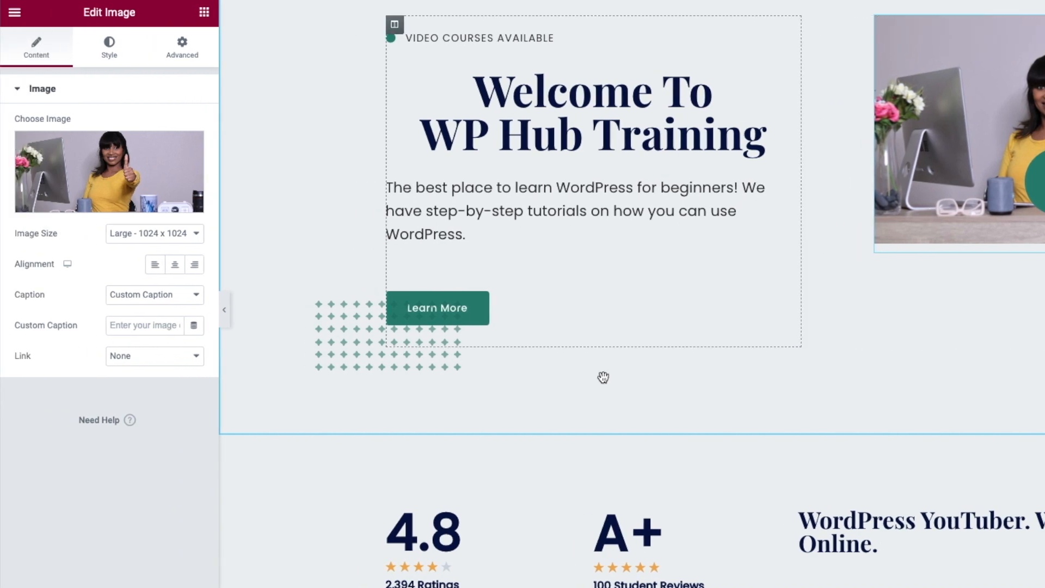
- Give the hero image the custom caption 'Watch Welcome Video'
{"action": "left_click", "coordinate": [119, 296]}
{"action": "left_click", "coordinate": [152, 298]}
{"action": "left_click", "coordinate": [167, 324]}
{"action": "type", "text": "Watch Welcome Vide"}
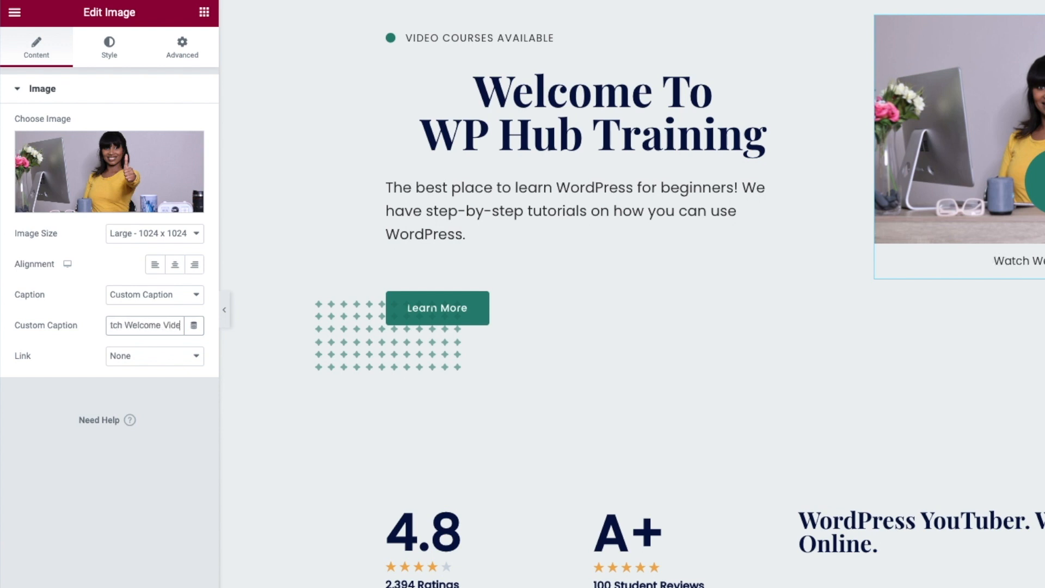
{"action": "type", "text": "o"}
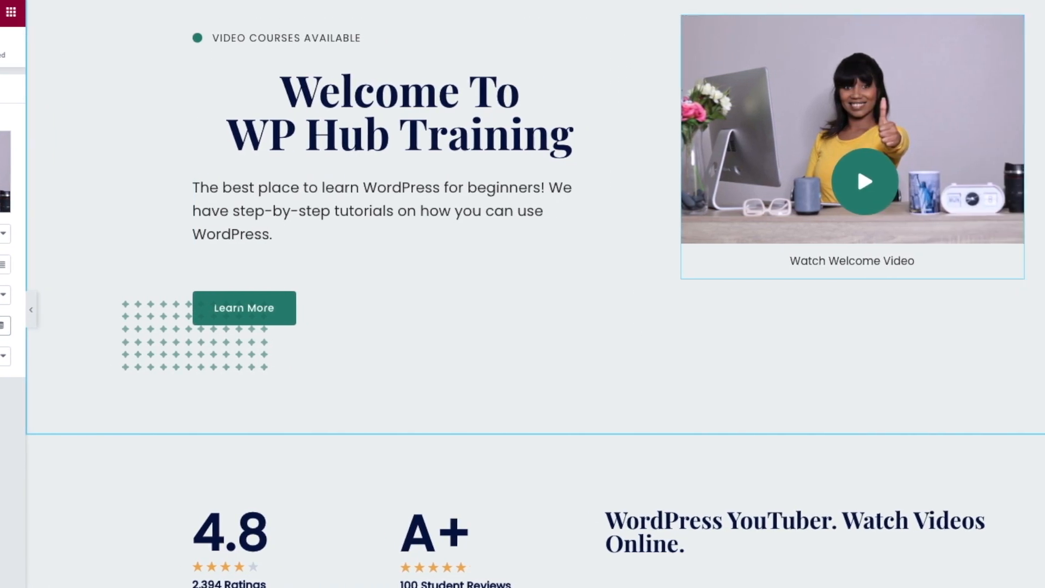
- Set the image's link to Custom URL
{"action": "scroll", "coordinate": [533, 272], "scroll_direction": "up", "scroll_amount": 3}
{"action": "left_click", "coordinate": [130, 361]}
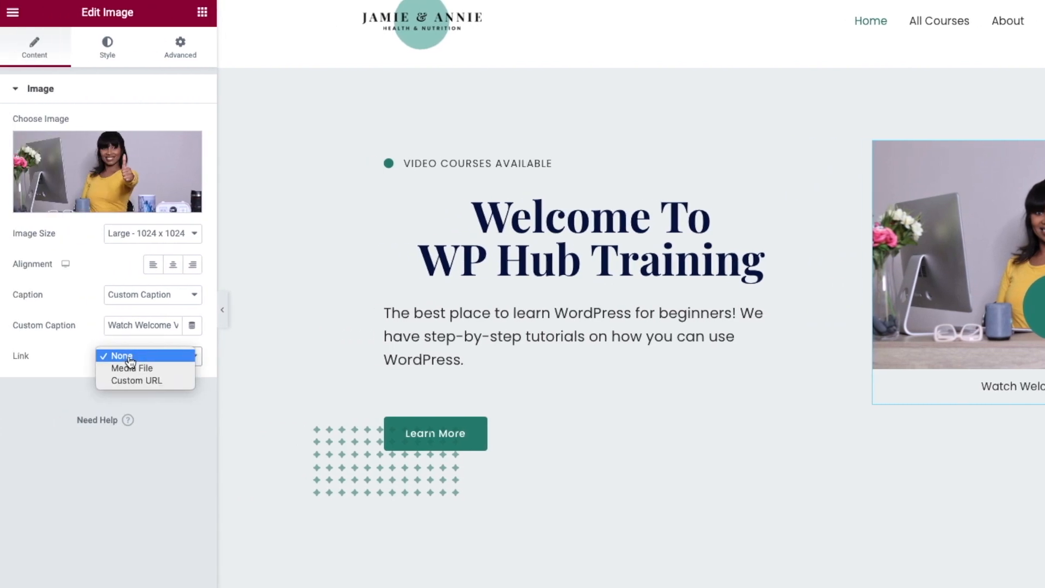
{"action": "left_click", "coordinate": [155, 381]}
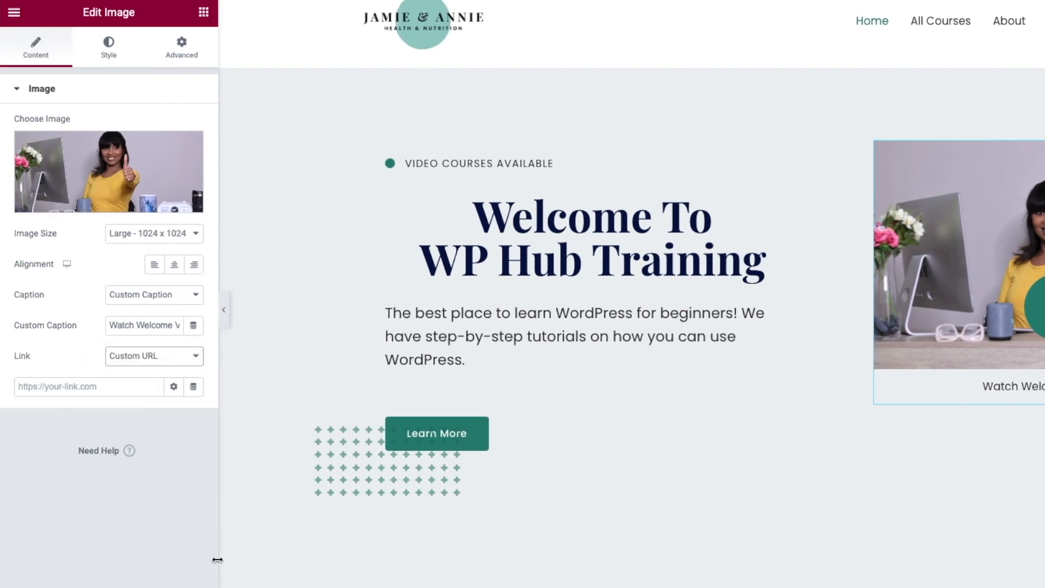
{"action": "left_click", "coordinate": [105, 388]}
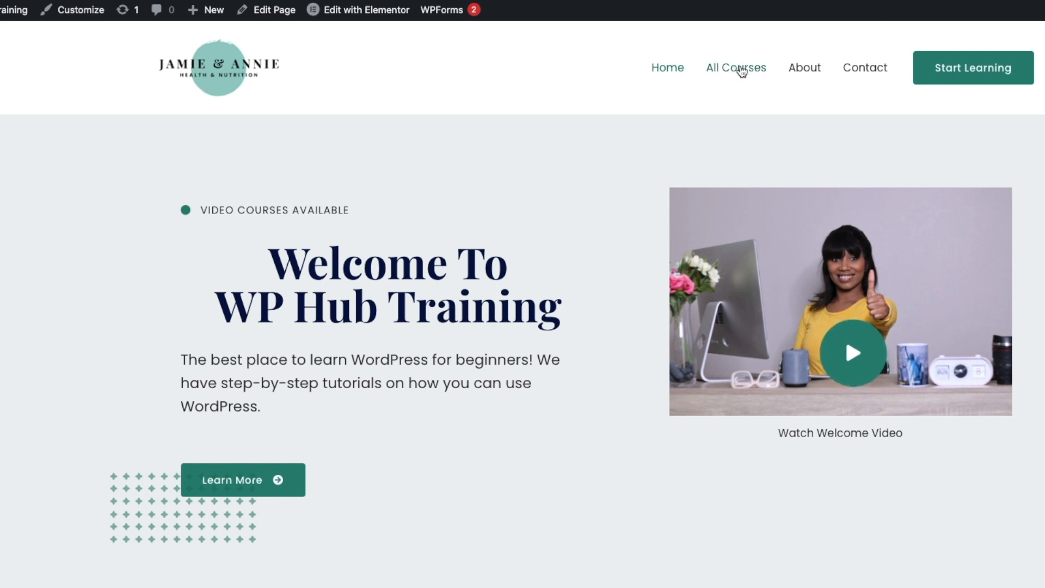
- Open the Courses page in the Elementor editor and select its 'Courses' heading
{"action": "mouse_move", "coordinate": [357, 12]}
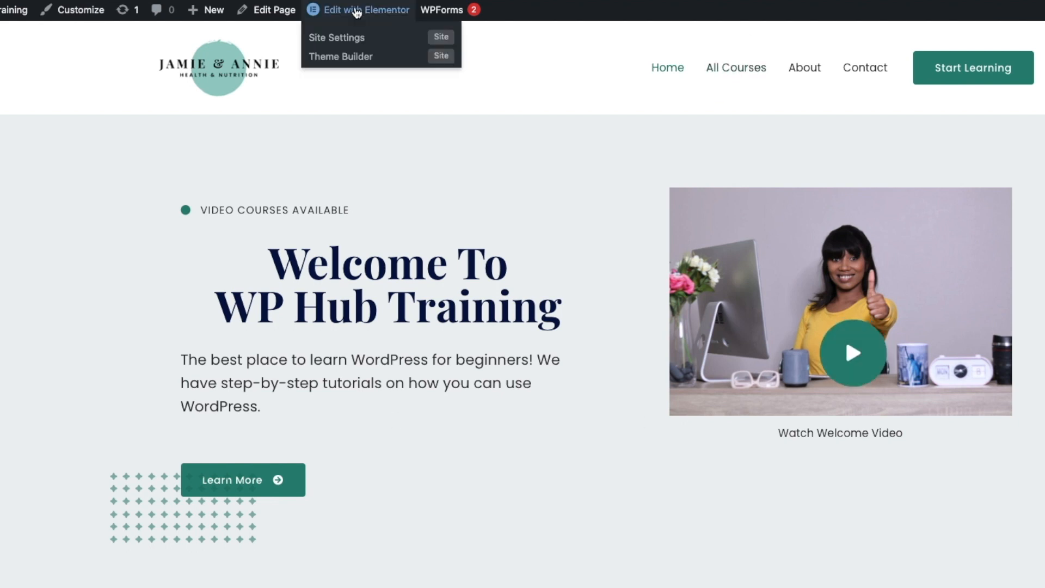
{"action": "left_click", "coordinate": [322, 9]}
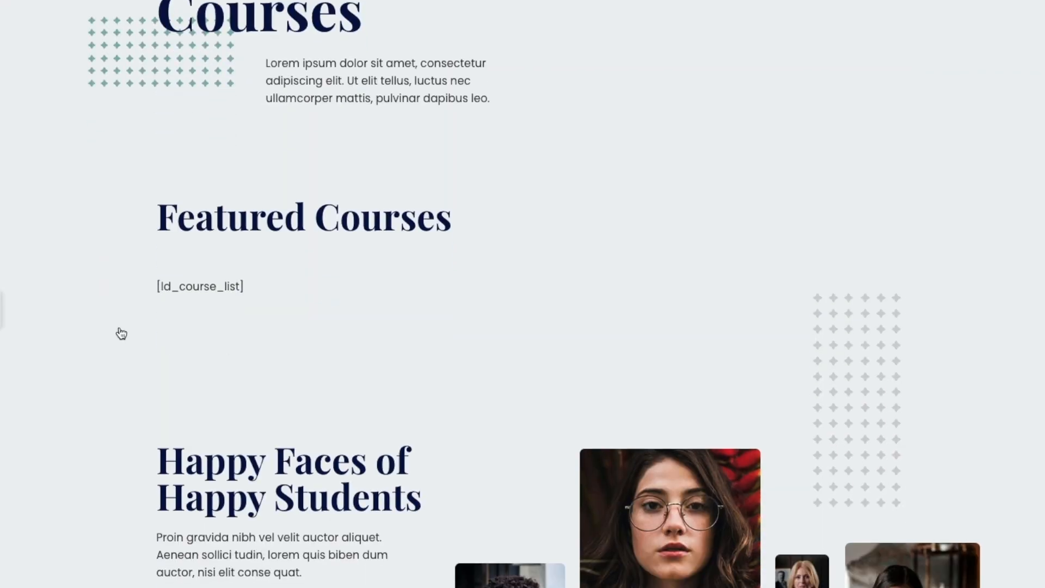
{"action": "scroll", "coordinate": [118, 332], "scroll_direction": "down", "scroll_amount": 10}
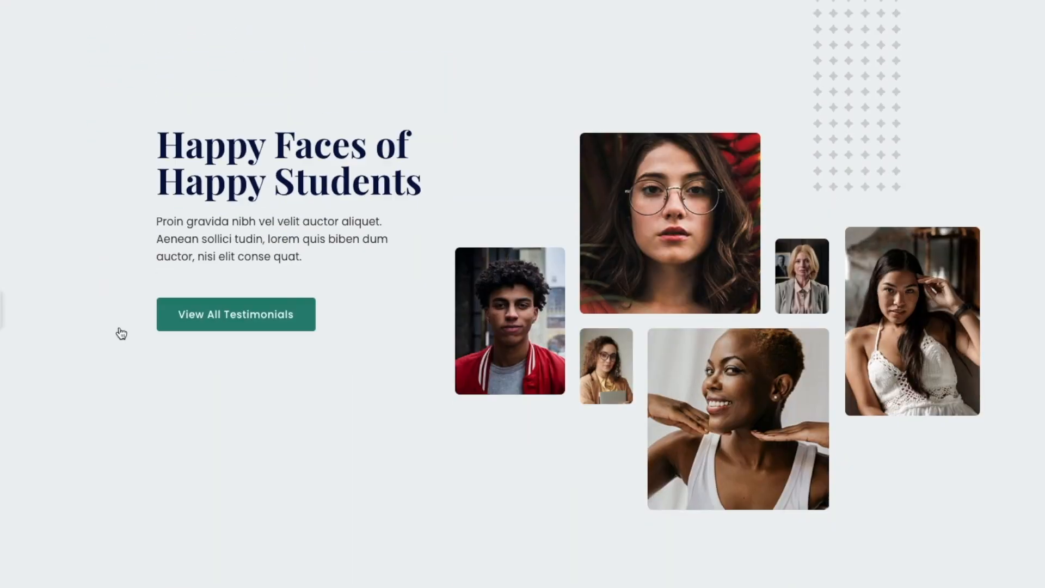
{"action": "scroll", "coordinate": [120, 333], "scroll_direction": "down", "scroll_amount": 3}
{"action": "scroll", "coordinate": [121, 333], "scroll_direction": "up", "scroll_amount": 15}
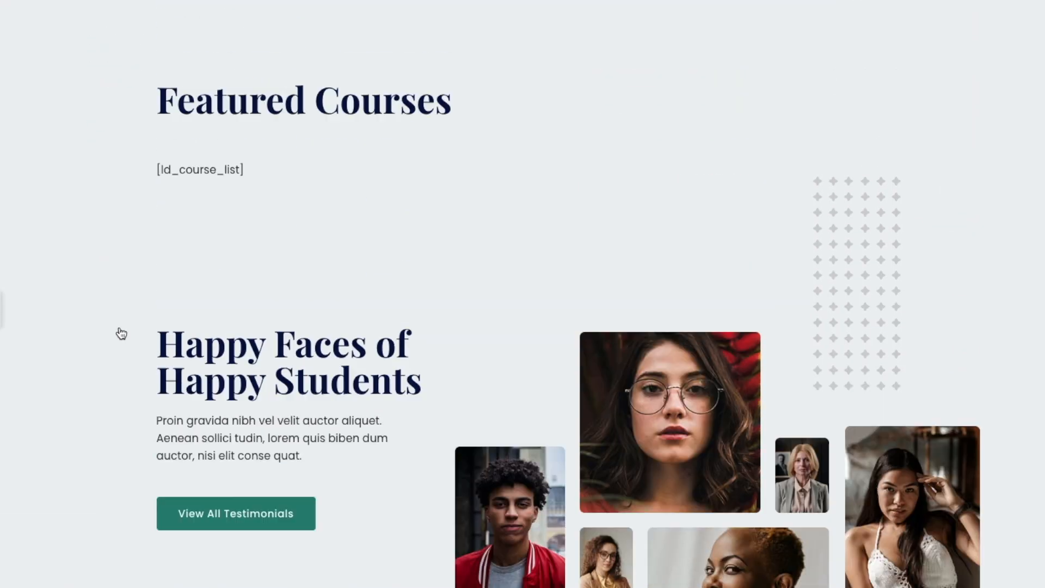
{"action": "left_click", "coordinate": [259, 158]}
- Change the heading to 'Welcome Video', delete the lorem paragraph, and add an empty section at the top
{"action": "left_click_drag", "start_coordinate": [56, 140], "coordinate": [1, 136]}
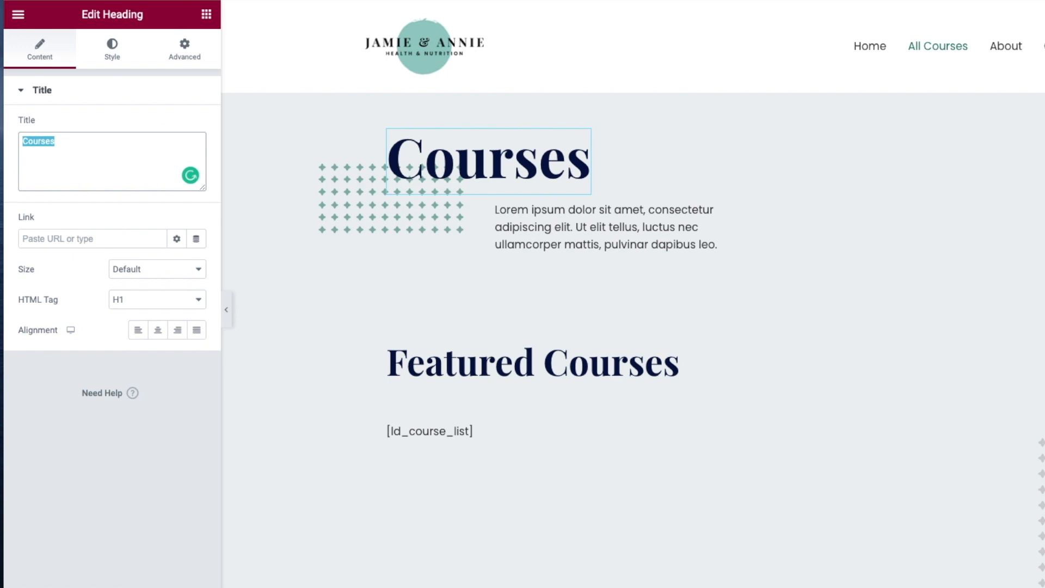
{"action": "type", "text": "Wllcome Video"}
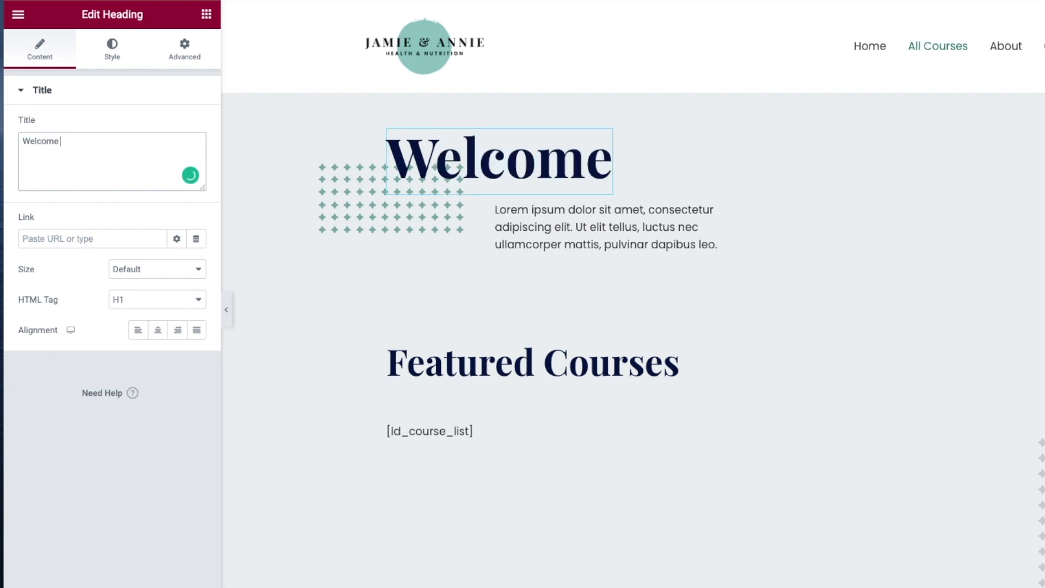
{"action": "left_click", "coordinate": [907, 190]}
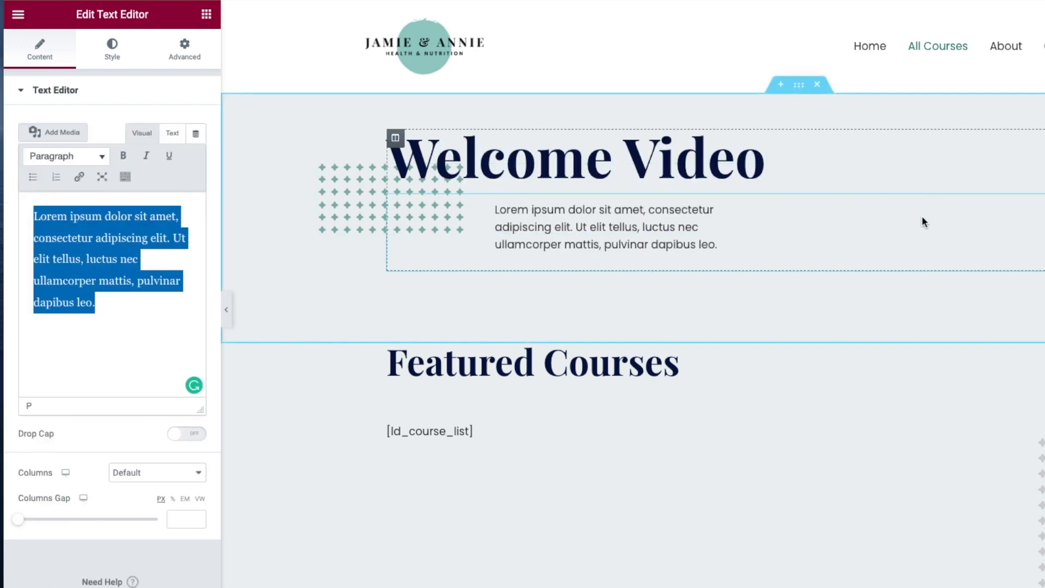
{"action": "right_click", "coordinate": [902, 201]}
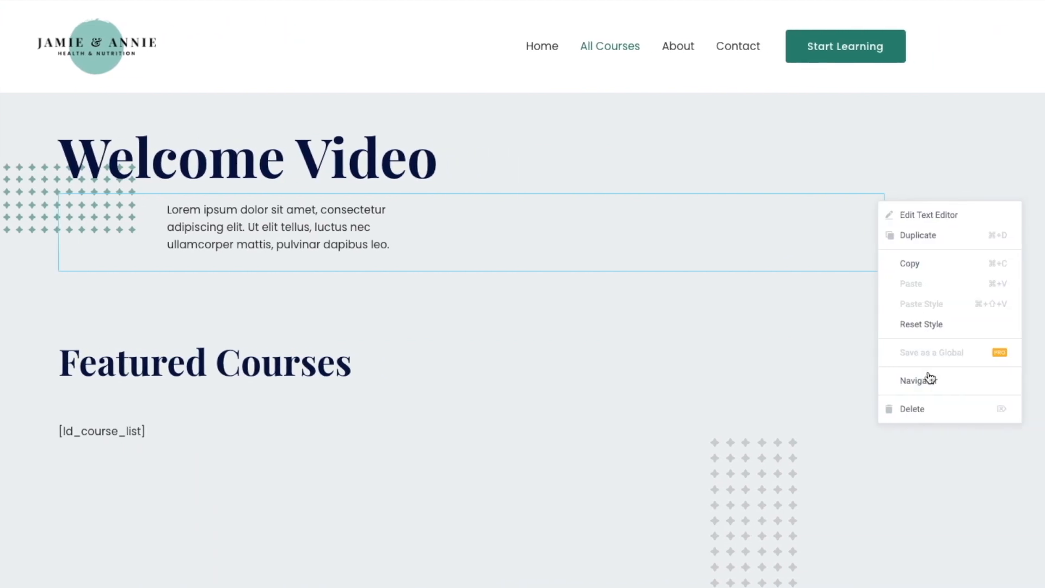
{"action": "left_click", "coordinate": [928, 411]}
{"action": "left_click", "coordinate": [450, 82]}
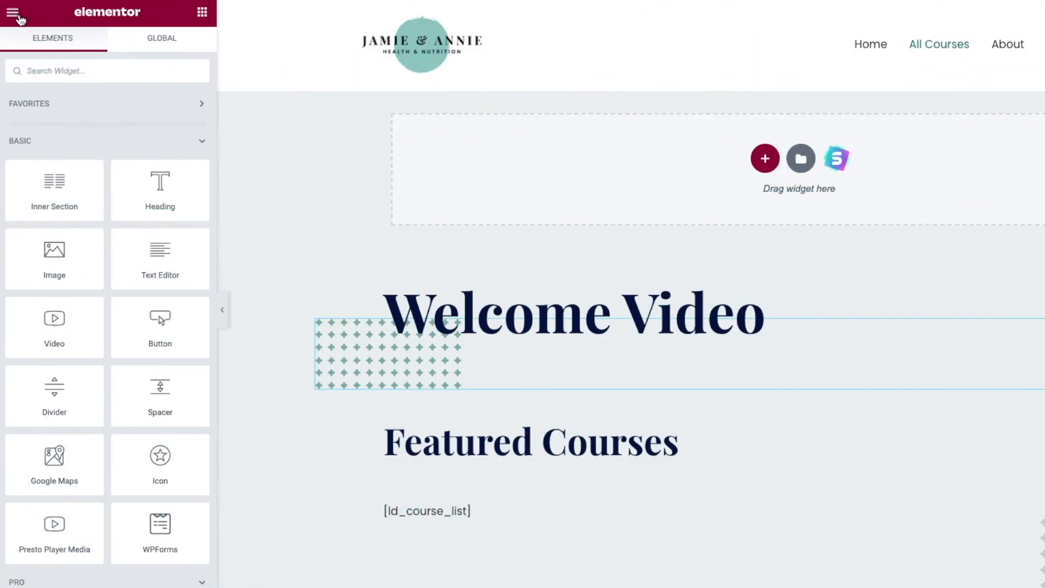
- Drop a Video widget into the empty top section and play its placeholder preview
{"action": "left_click", "coordinate": [13, 13]}
{"action": "left_click", "coordinate": [11, 13]}
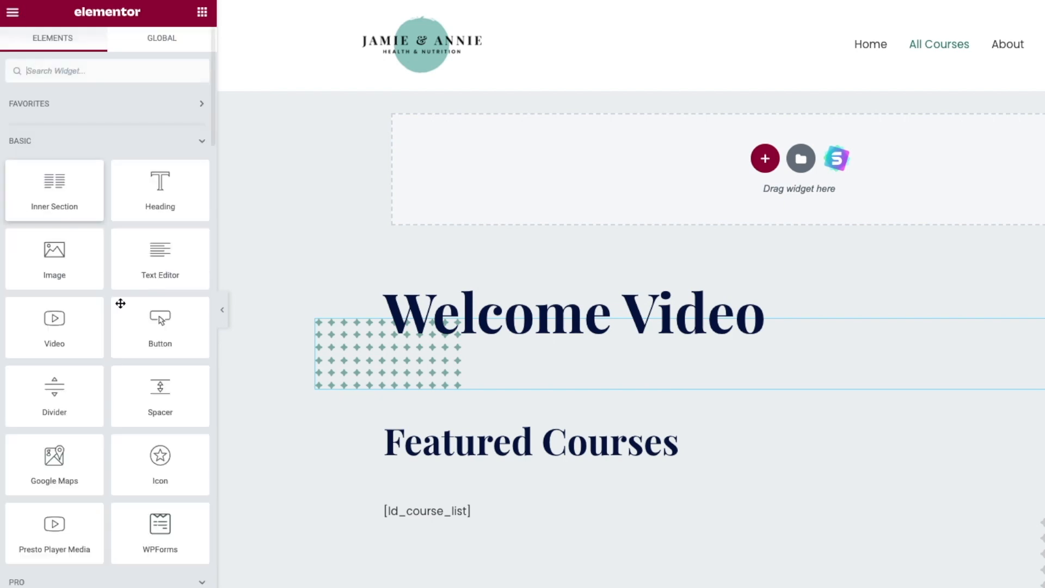
{"action": "left_click_drag", "start_coordinate": [55, 327], "coordinate": [889, 180]}
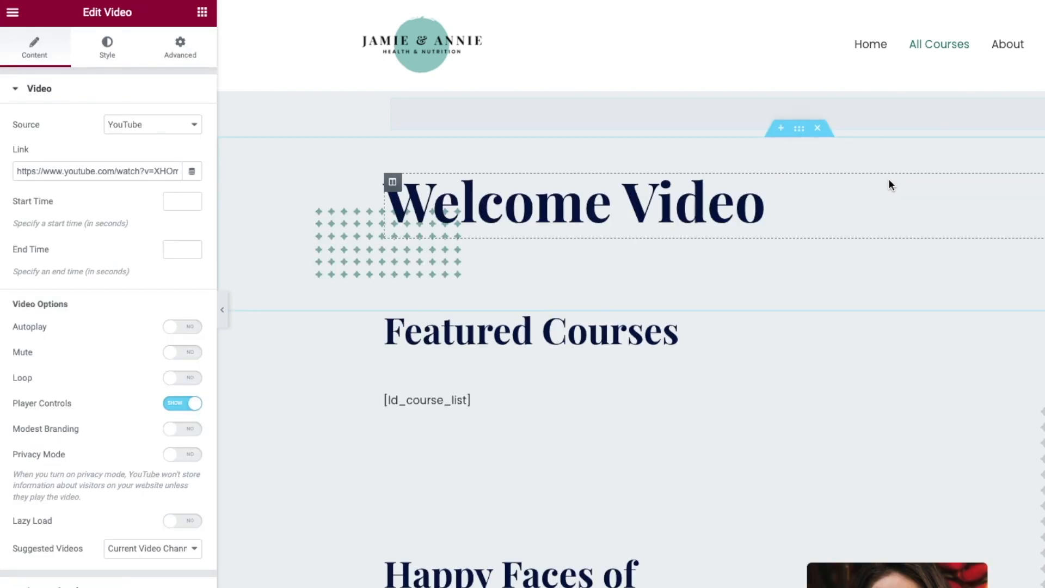
{"action": "scroll", "coordinate": [607, 349], "scroll_direction": "down", "scroll_amount": 1}
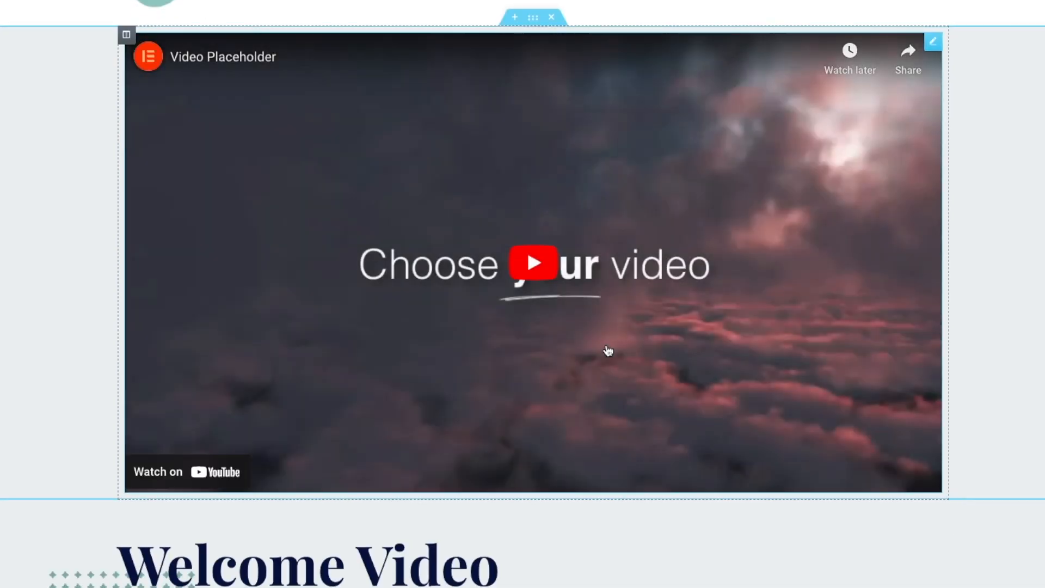
{"action": "scroll", "coordinate": [434, 239], "scroll_direction": "up", "scroll_amount": 1}
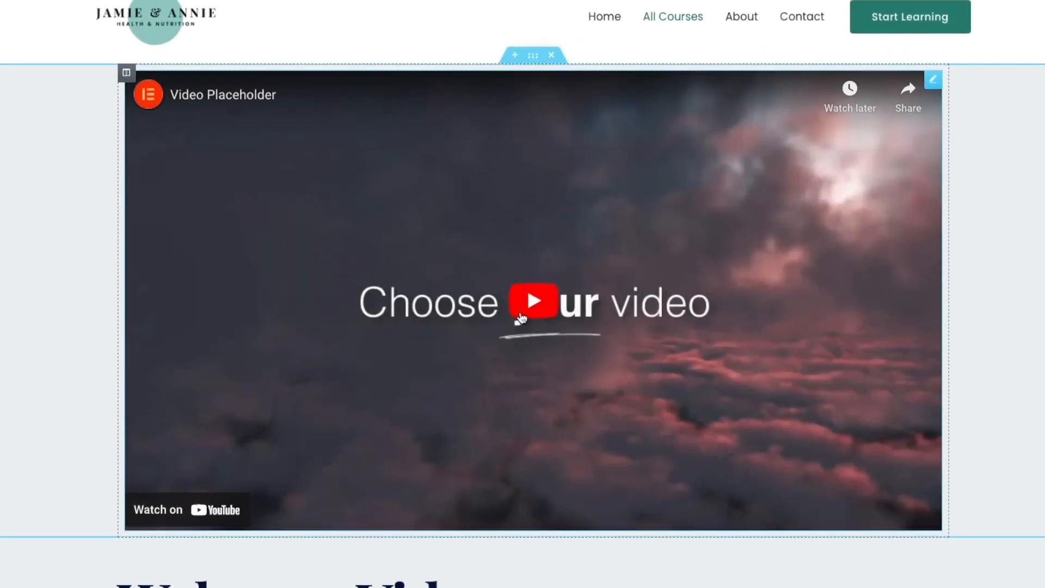
{"action": "left_click", "coordinate": [333, 409]}
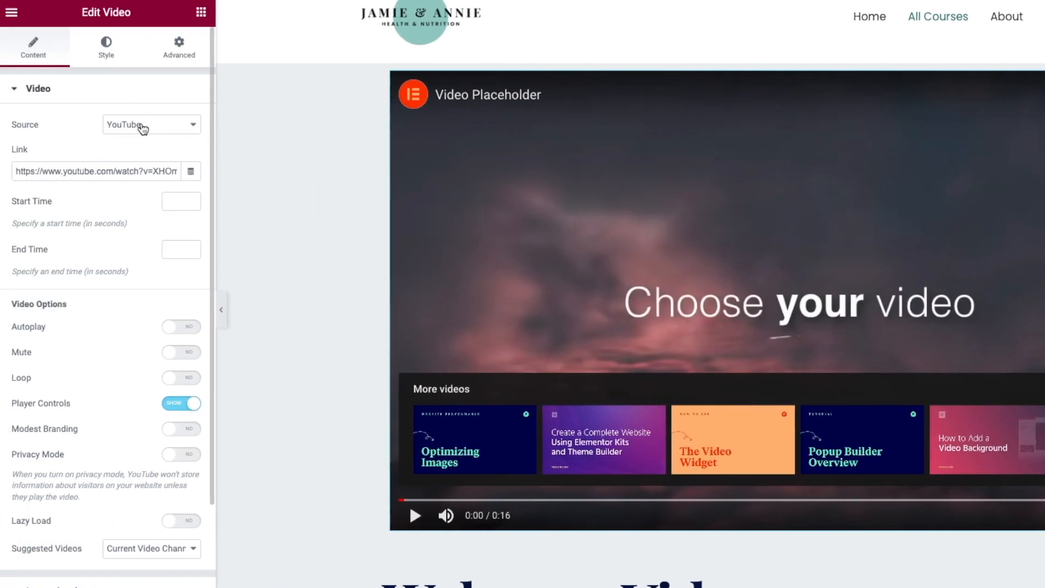
- Keep YouTube as the source and replace the link with the WPHub welcome video's youtu.be URL
{"action": "left_click", "coordinate": [142, 129]}
{"action": "left_click", "coordinate": [148, 127]}
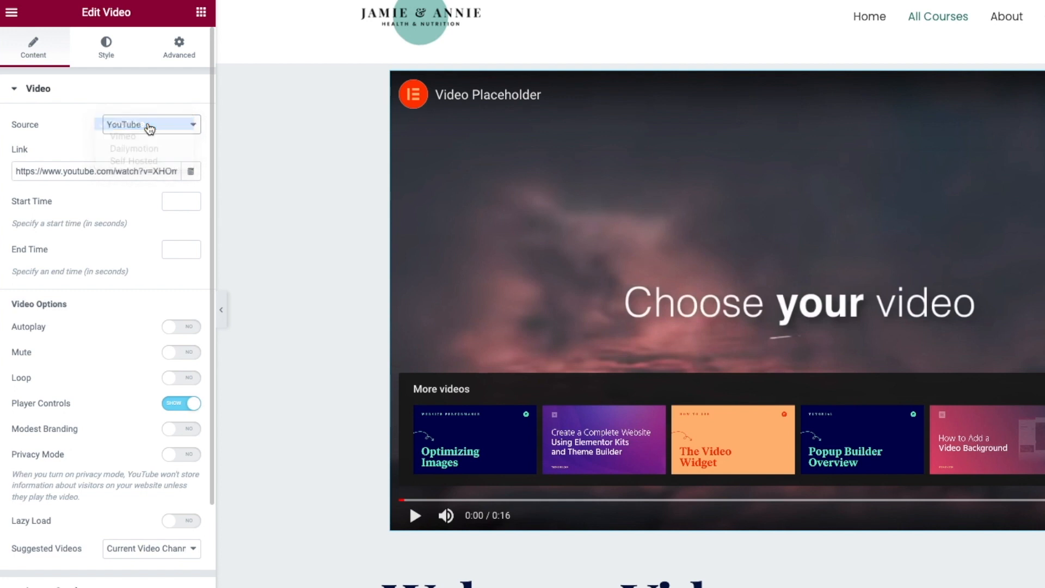
{"action": "left_click", "coordinate": [82, 173]}
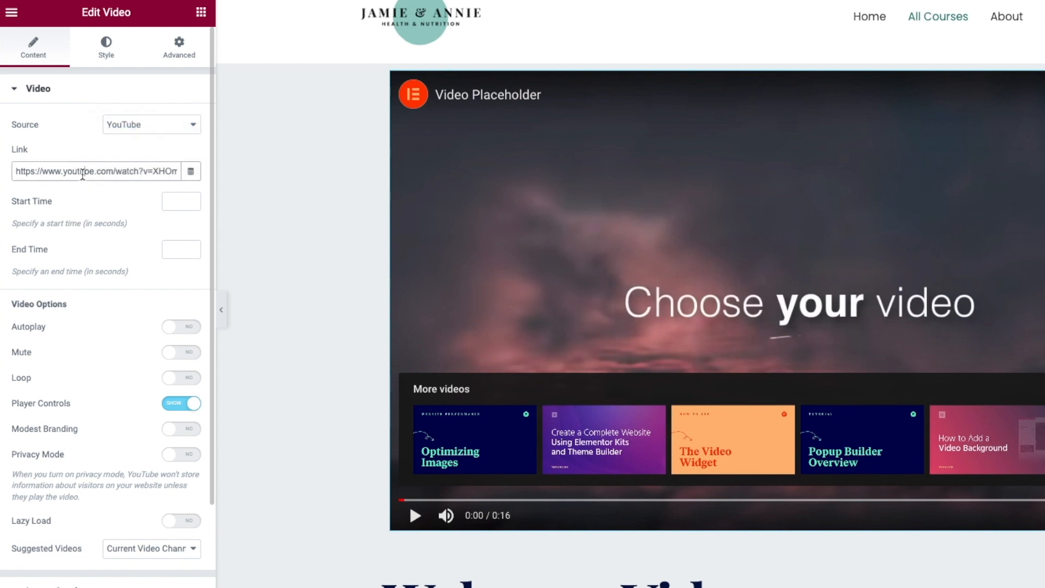
{"action": "left_click", "coordinate": [122, 128]}
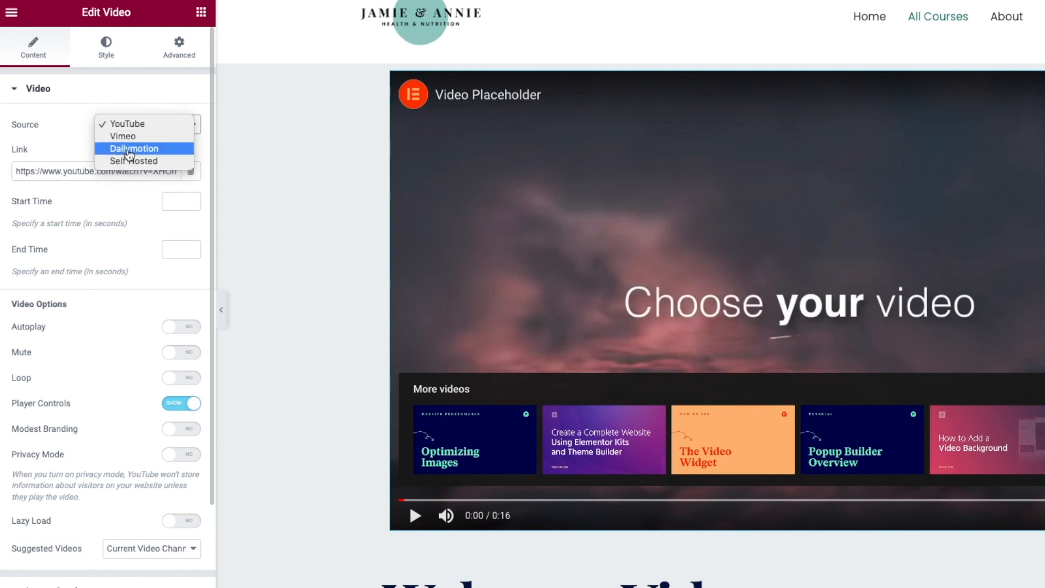
{"action": "left_click", "coordinate": [163, 165]}
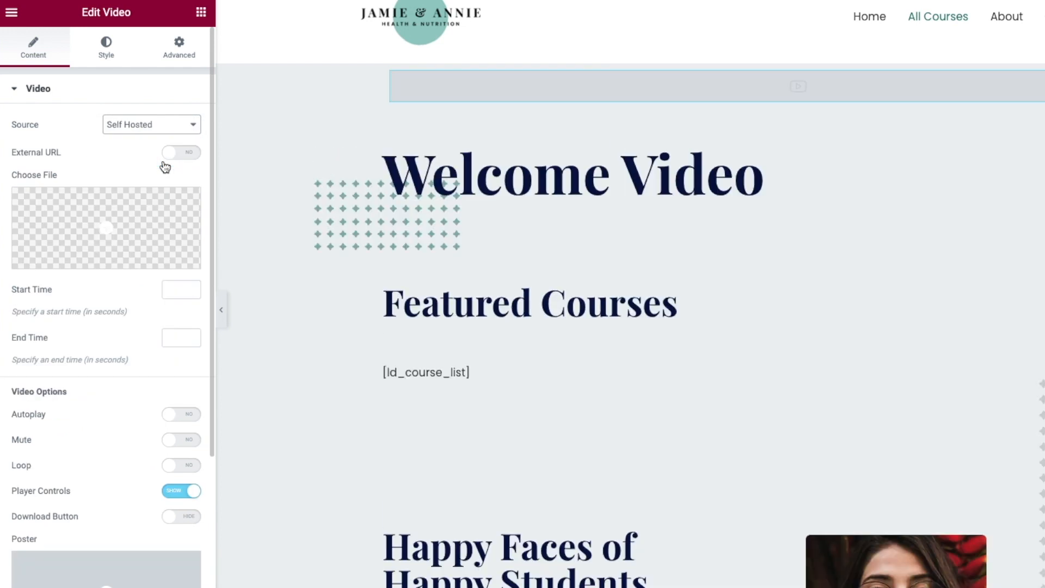
{"action": "mouse_move", "coordinate": [87, 269]}
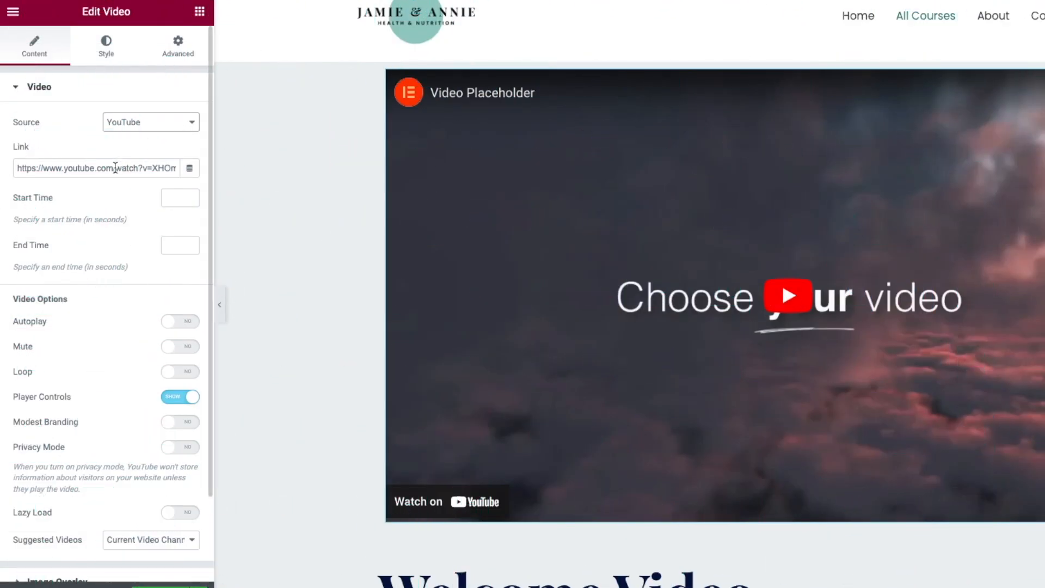
{"action": "triple_click", "coordinate": [115, 167]}
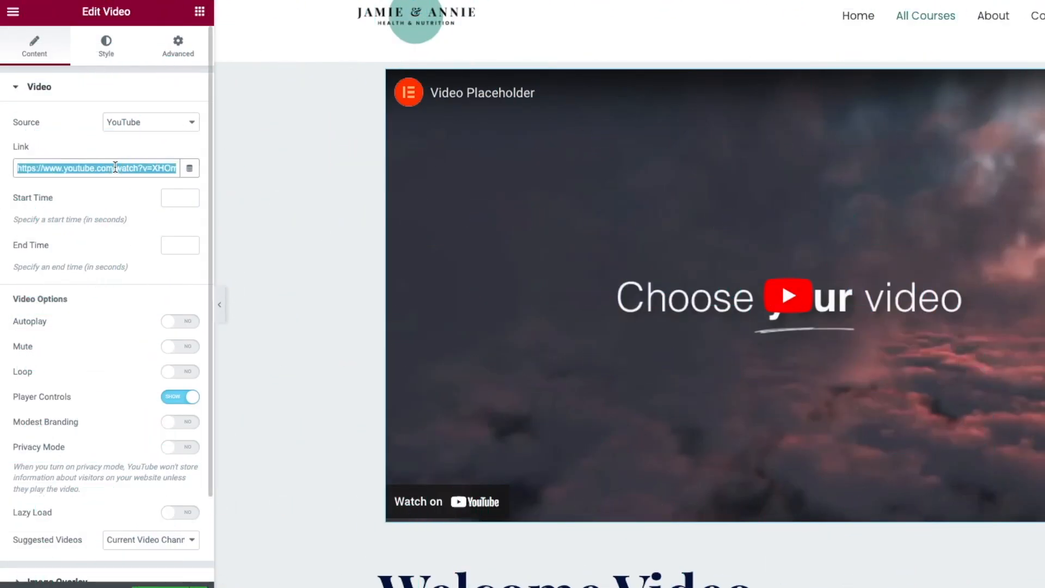
{"action": "key", "text": "BackSpace"}
{"action": "type", "text": "https://youtu.be/fFBurRHVhjg"}
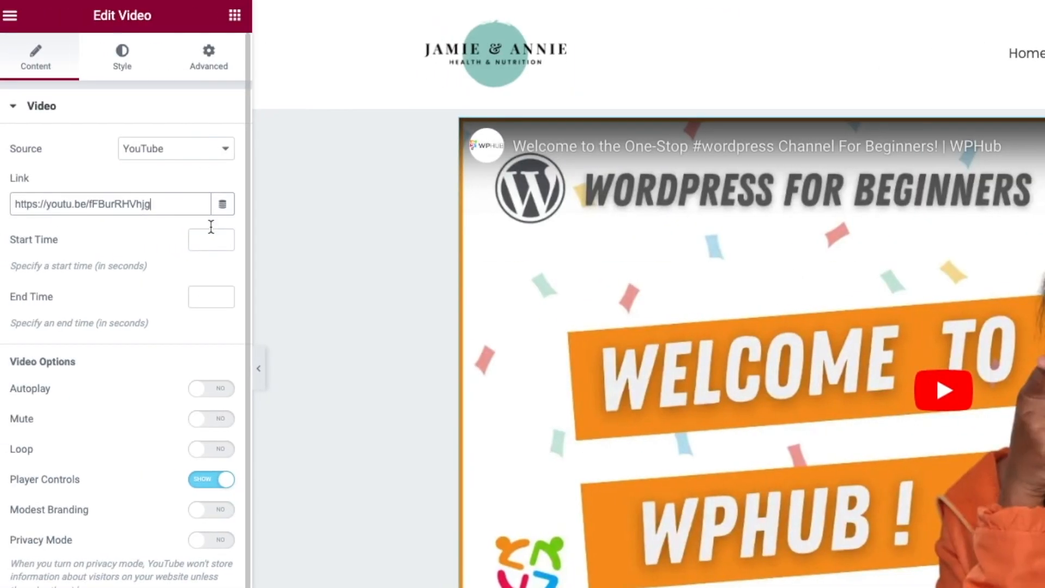
{"action": "scroll", "coordinate": [177, 326], "scroll_direction": "down", "scroll_amount": 3}
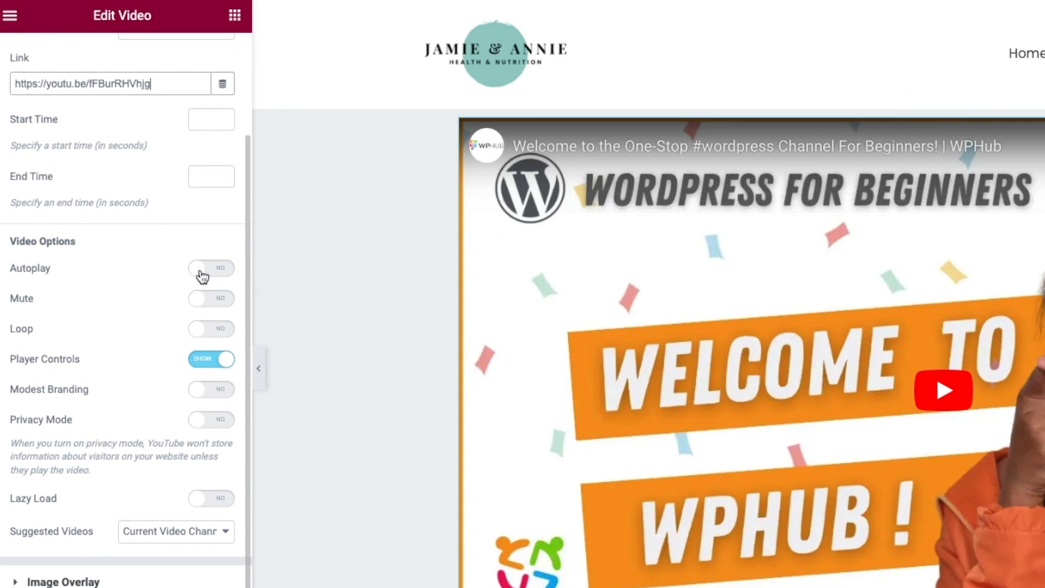
- Mute the welcome video and switch its Image Overlay to Show
{"action": "left_click", "coordinate": [198, 307]}
{"action": "left_click", "coordinate": [19, 581]}
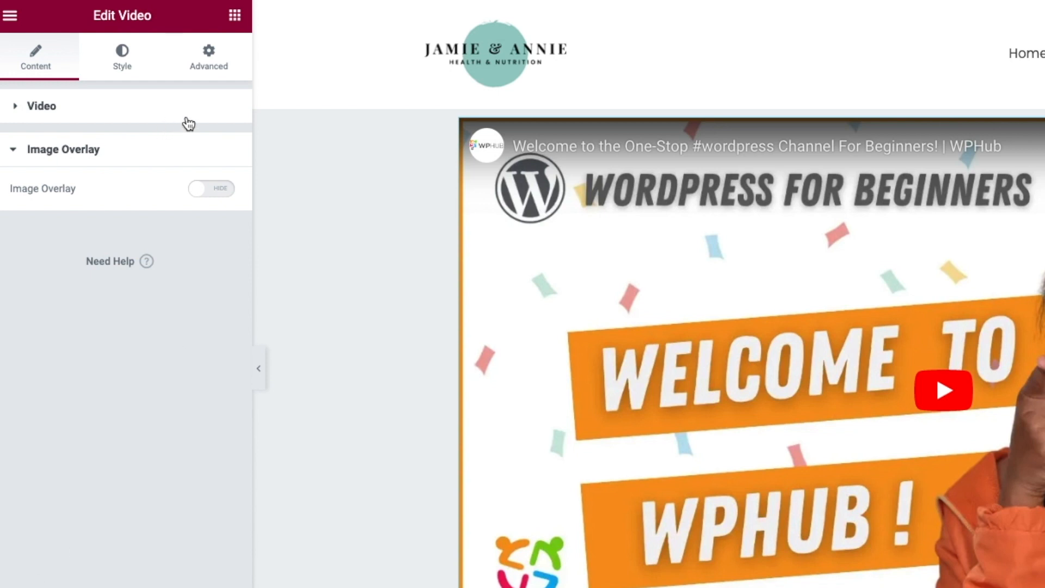
{"action": "left_click", "coordinate": [203, 189]}
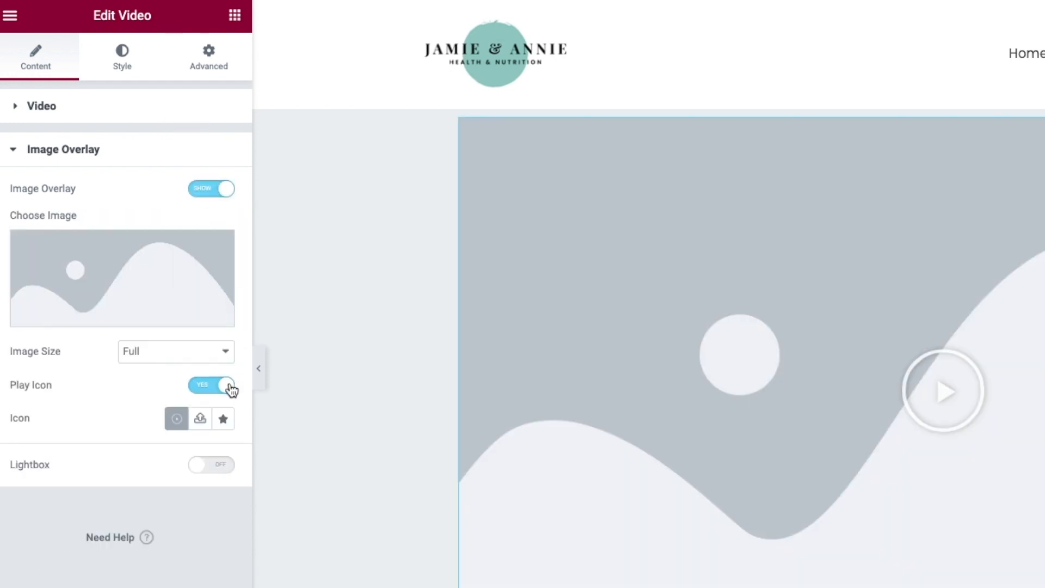
- Choose the uploaded screenshot from the Media Library as the overlay image
{"action": "left_click", "coordinate": [109, 314]}
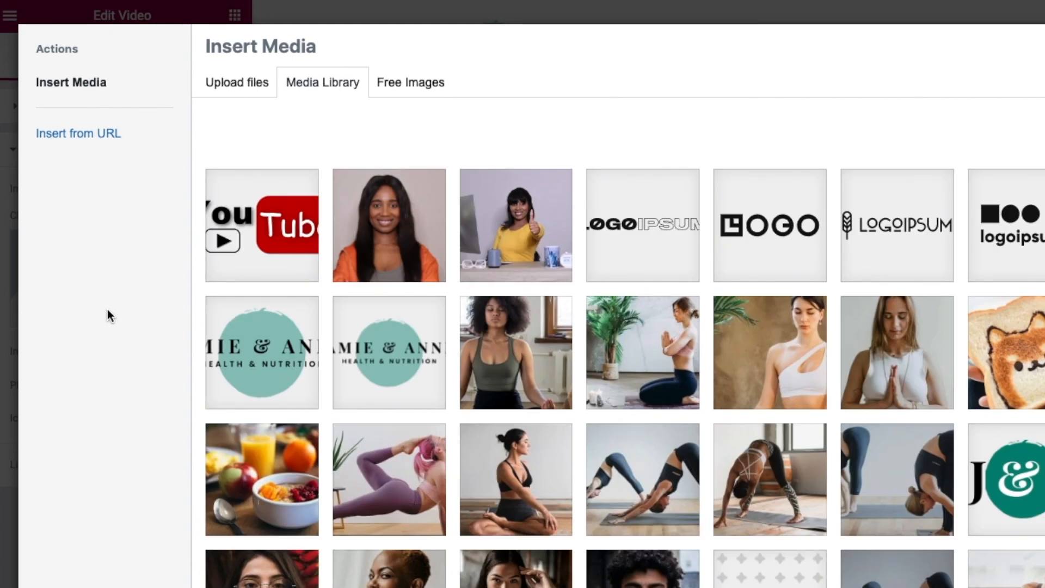
{"action": "left_click", "coordinate": [234, 82]}
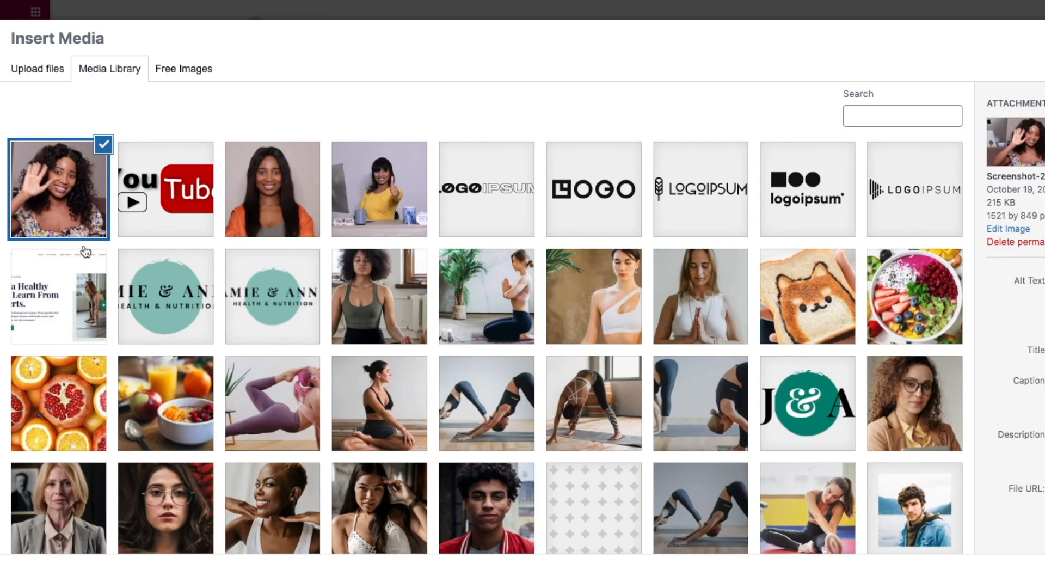
{"action": "left_click", "coordinate": [57, 191]}
{"action": "left_click", "coordinate": [59, 196]}
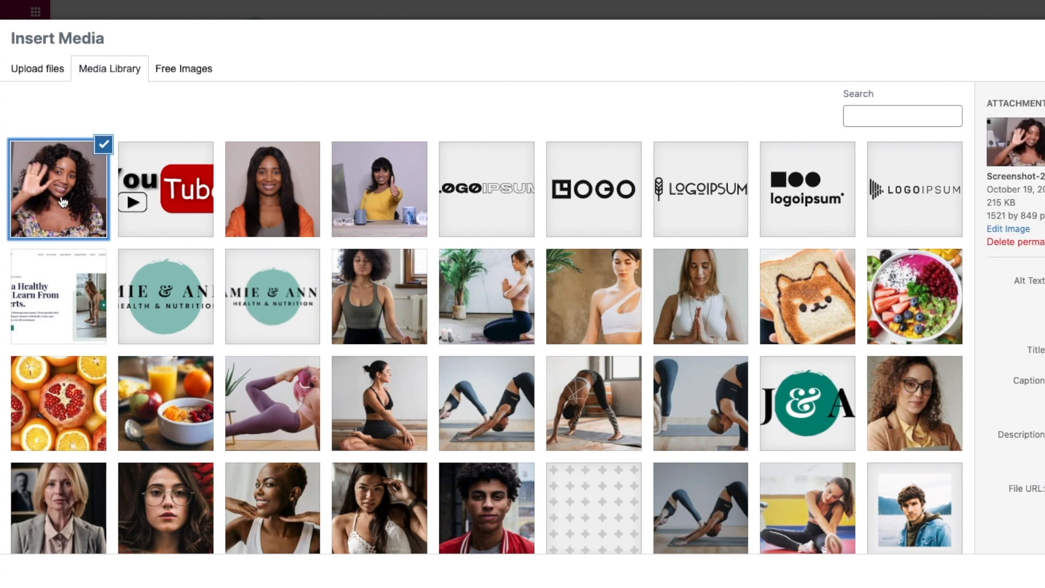
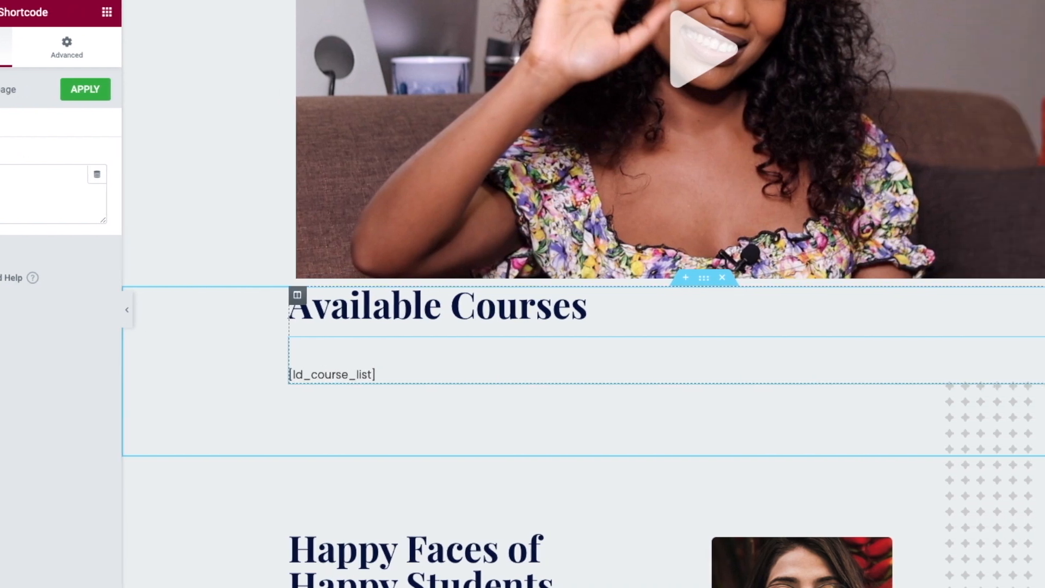
- Delete the course-list shortcode and add a Medium heading 'Starting Your Website From Scratch' below Available Courses
{"action": "right_click", "coordinate": [891, 345]}
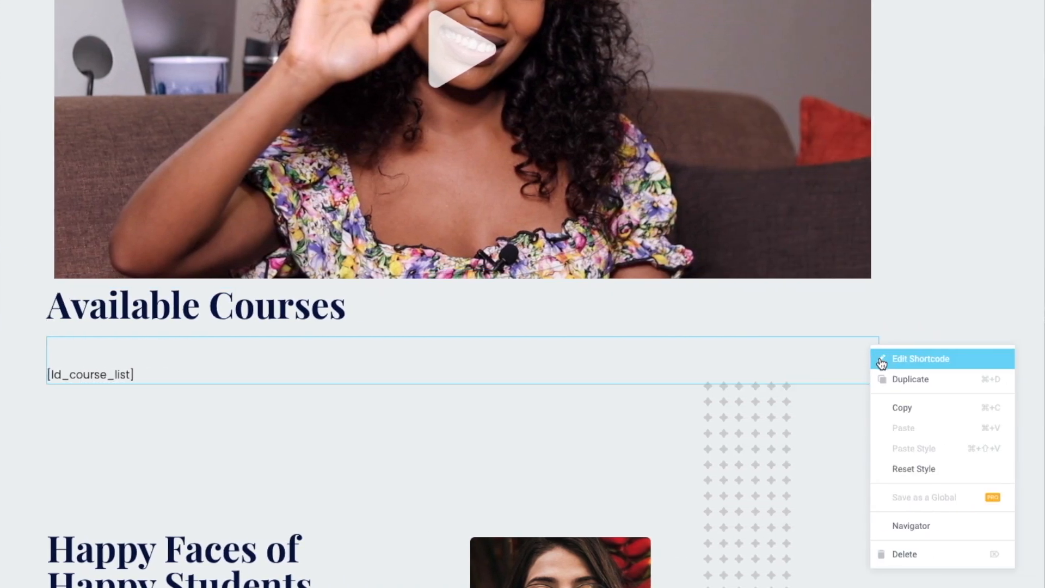
{"action": "left_click", "coordinate": [904, 554]}
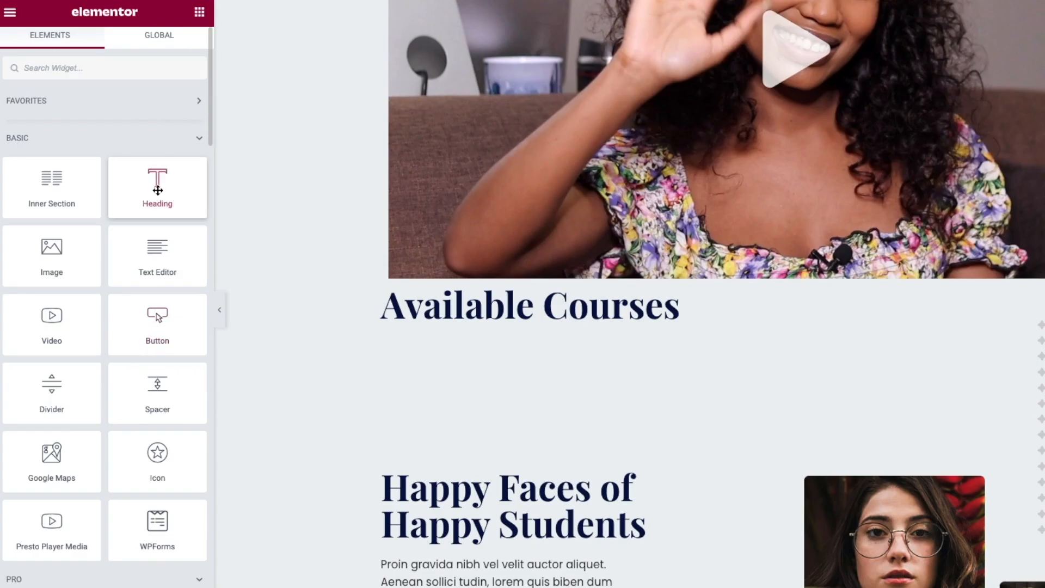
{"action": "left_click_drag", "start_coordinate": [157, 183], "coordinate": [699, 322]}
{"action": "key", "text": "ctrl+a"}
{"action": "type", "text": "Starting Your"}
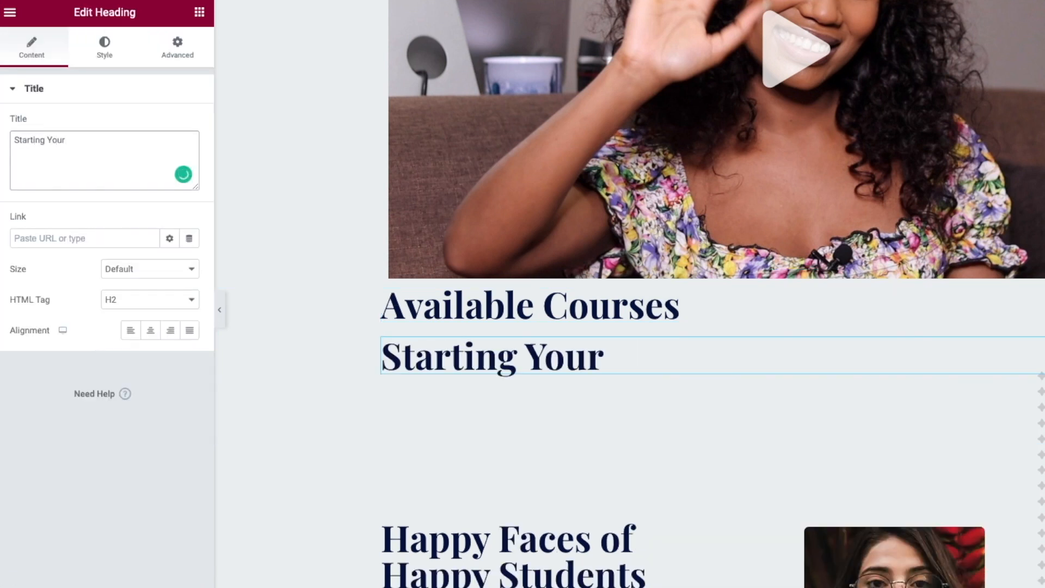
{"action": "type", "text": " Website From "}
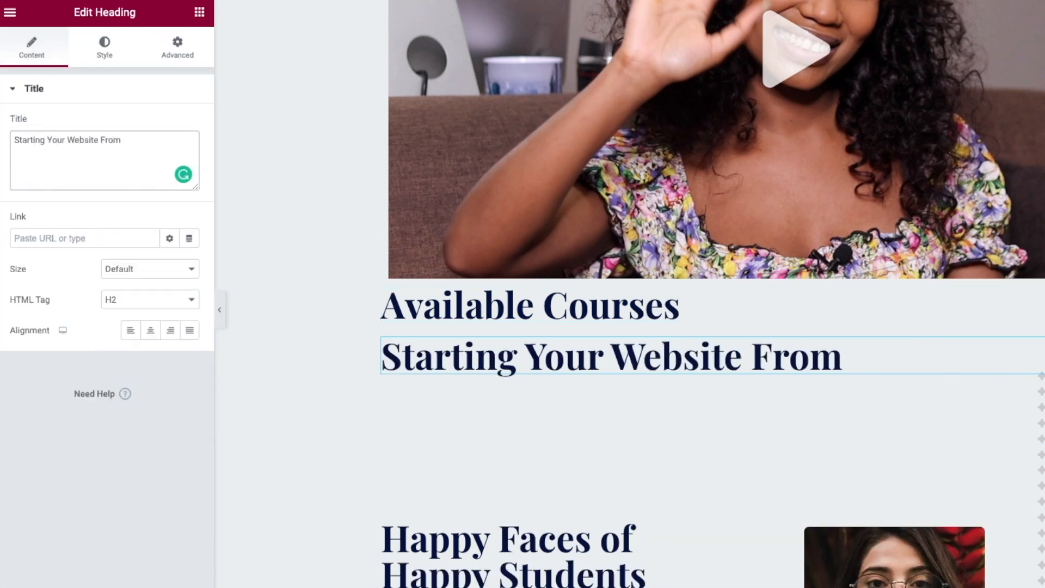
{"action": "type", "text": "Scratch"}
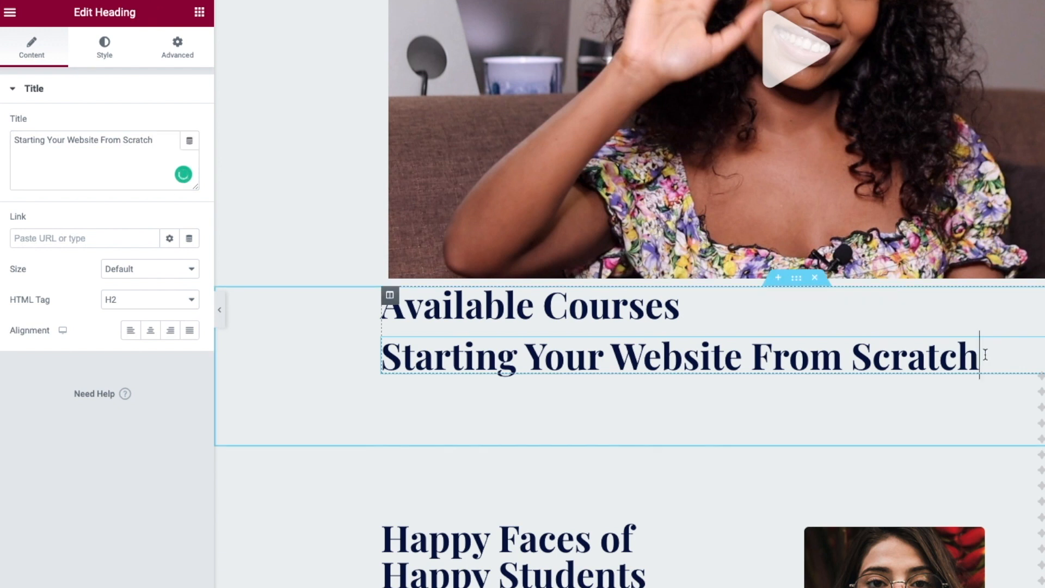
{"action": "left_click", "coordinate": [132, 270]}
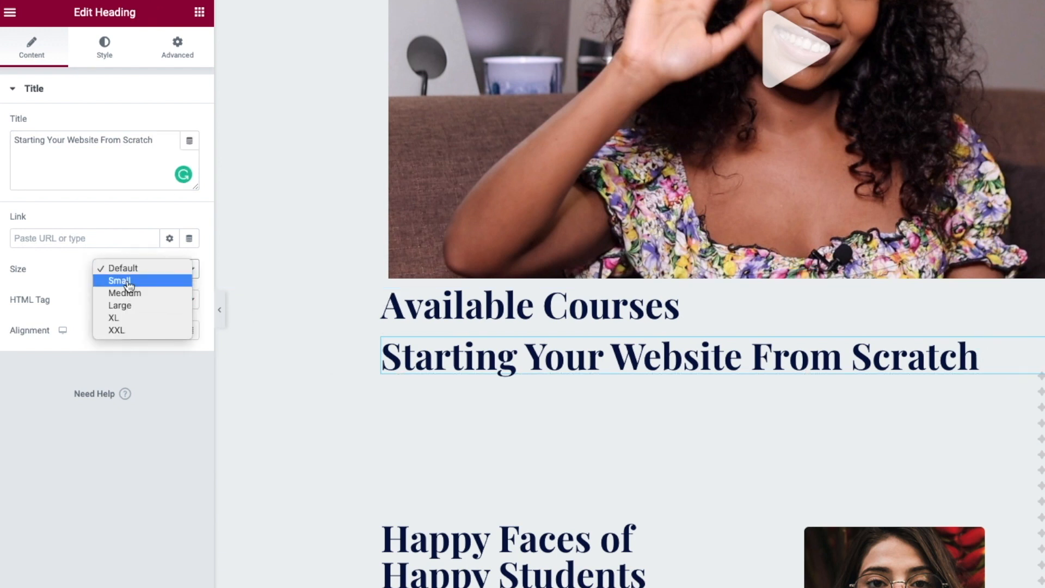
{"action": "left_click", "coordinate": [129, 294]}
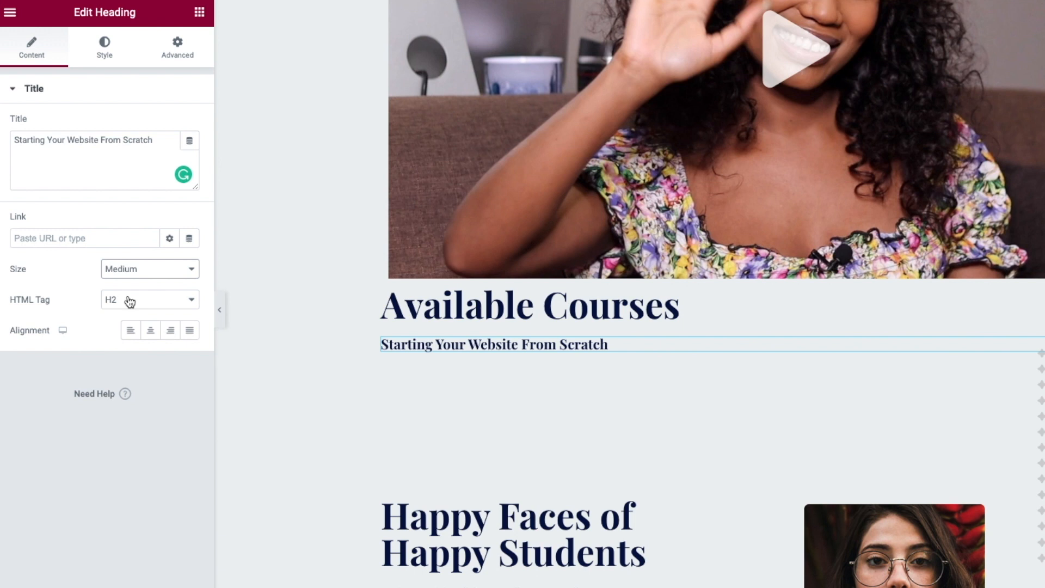
{"action": "left_click", "coordinate": [105, 45]}
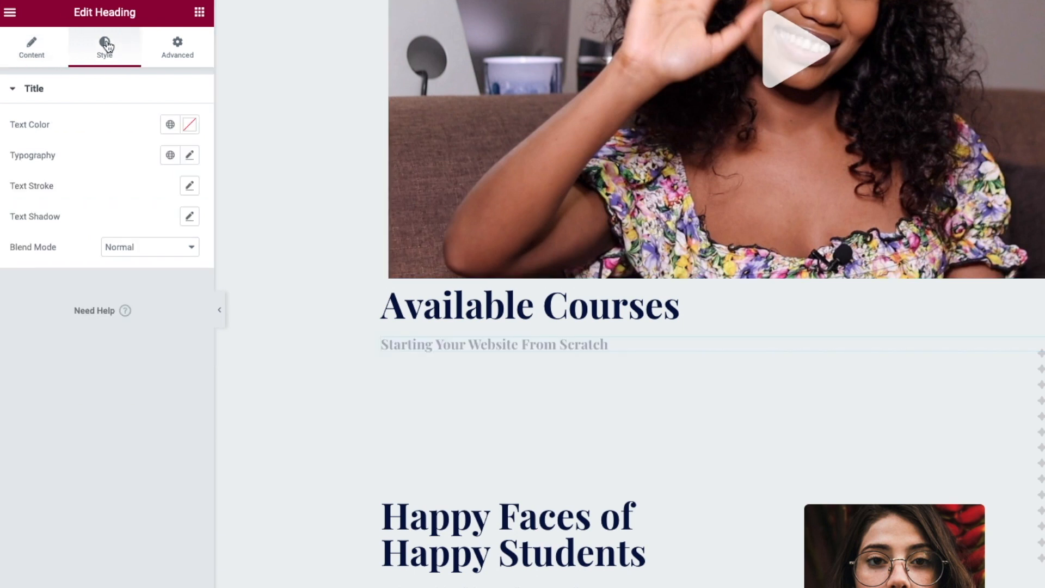
{"action": "left_click", "coordinate": [33, 46]}
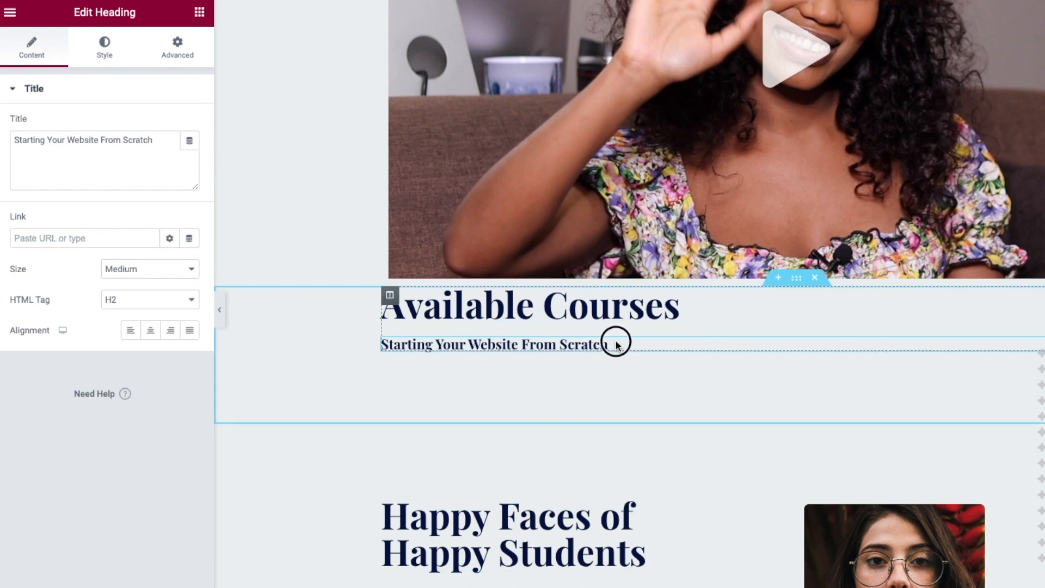
- Add a second Medium heading reading 'Affiliate Marketing' below the first title
{"action": "left_click", "coordinate": [199, 12]}
{"action": "left_click_drag", "start_coordinate": [157, 187], "coordinate": [486, 351]}
{"action": "left_click_drag", "start_coordinate": [141, 140], "coordinate": [2, 139]}
{"action": "type", "text": "Affiliate Marketing"}
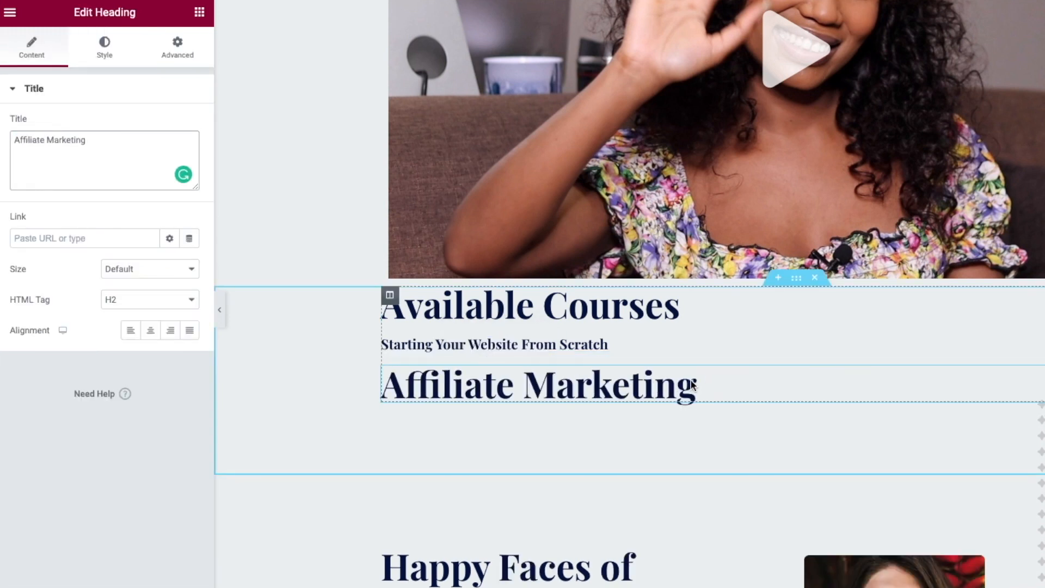
{"action": "left_click", "coordinate": [135, 275]}
{"action": "left_click", "coordinate": [136, 297]}
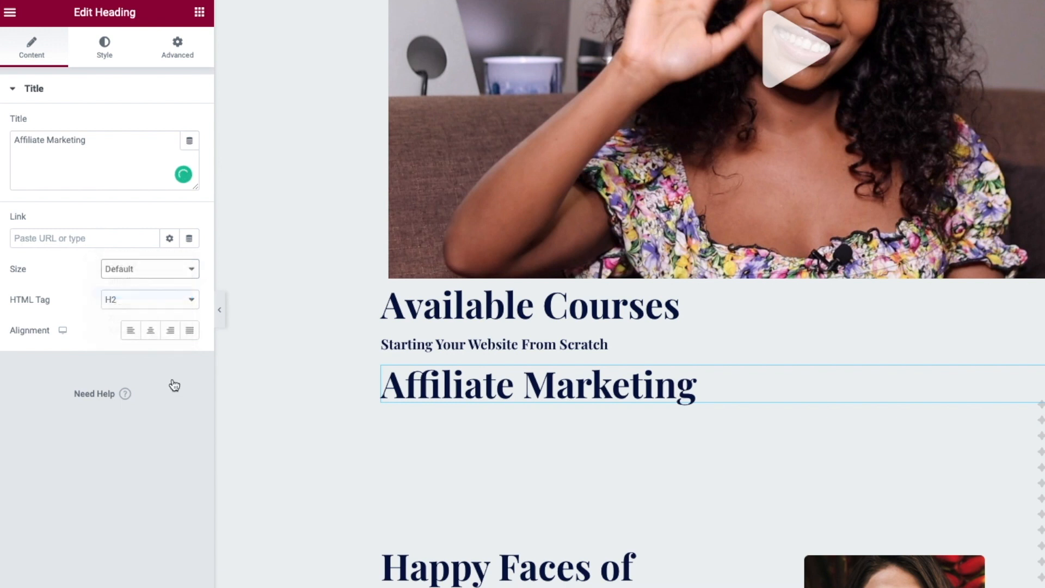
- Add a third Medium heading reading 'Things You need to know about WordPress'
{"action": "left_click", "coordinate": [199, 12]}
{"action": "left_click_drag", "start_coordinate": [175, 210], "coordinate": [476, 385]}
{"action": "left_click_drag", "start_coordinate": [852, 411], "coordinate": [153, 205]}
{"action": "triple_click", "coordinate": [134, 137]}
{"action": "type", "text": "Things You need to know about WordPress"}
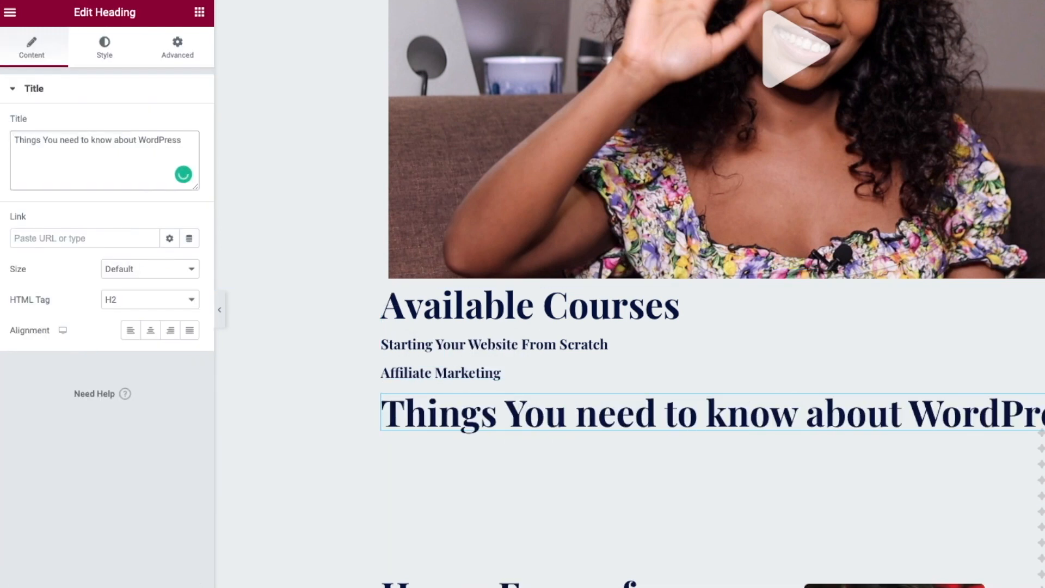
{"action": "left_click", "coordinate": [130, 274]}
{"action": "left_click", "coordinate": [127, 292]}
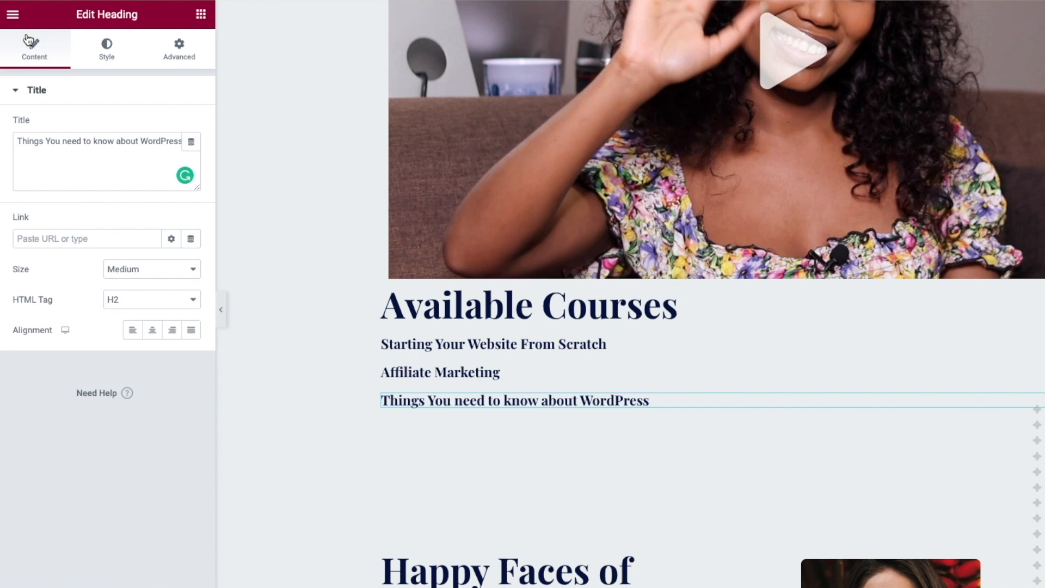
- Place a Button widget under the first course title labelled 'Start Now'
{"action": "left_click", "coordinate": [12, 22]}
{"action": "left_click", "coordinate": [12, 22]}
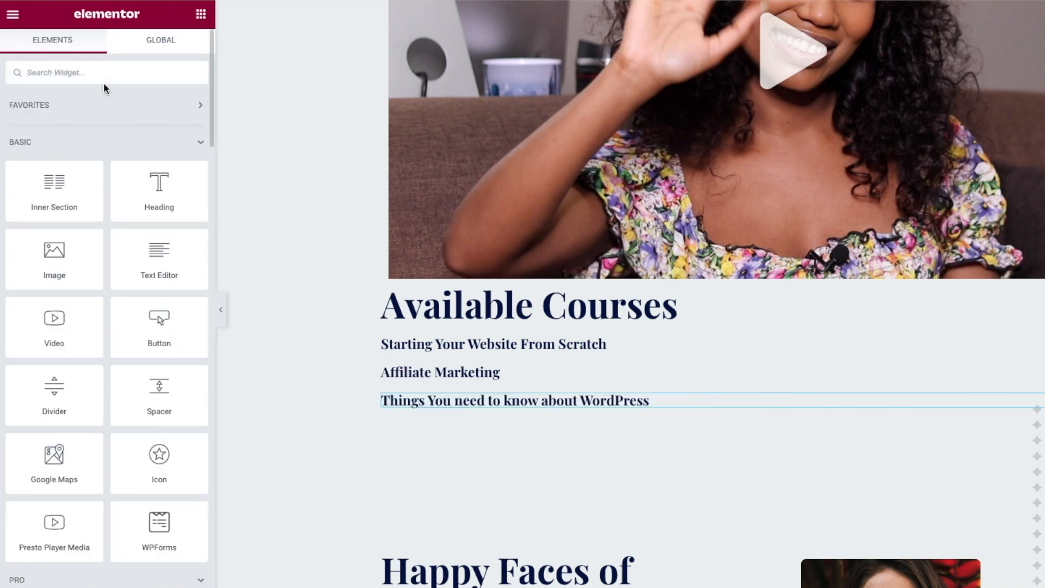
{"action": "type", "text": "bu"}
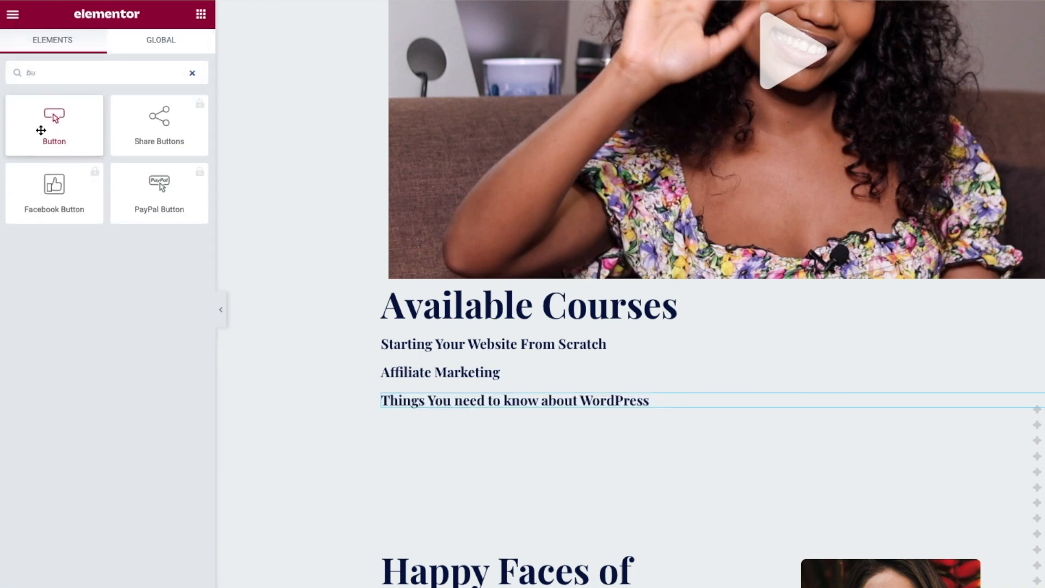
{"action": "left_click_drag", "start_coordinate": [44, 130], "coordinate": [438, 364]}
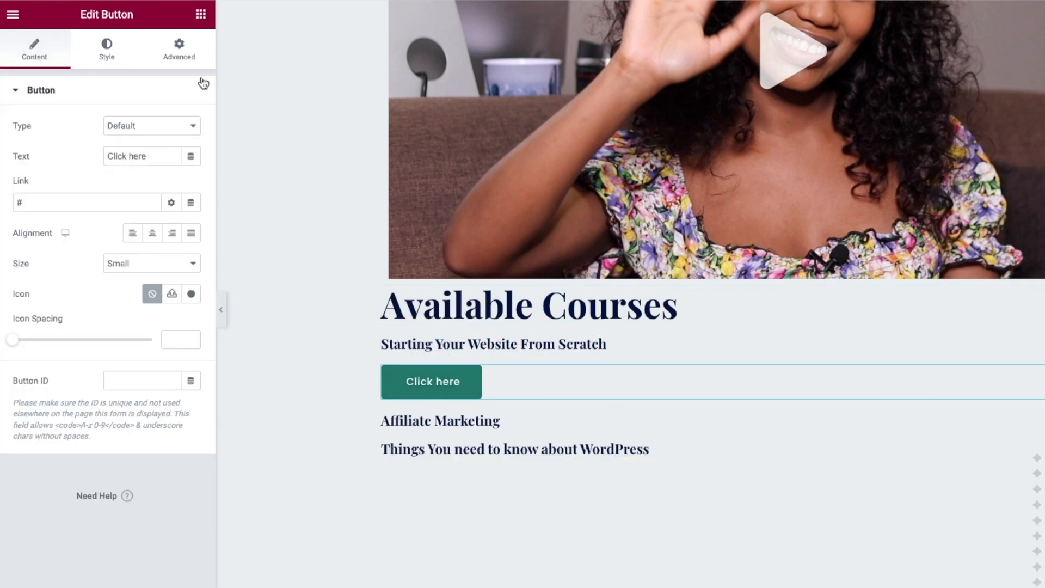
{"action": "left_click_drag", "start_coordinate": [150, 156], "coordinate": [95, 157]}
{"action": "type", "text": "Start Now"}
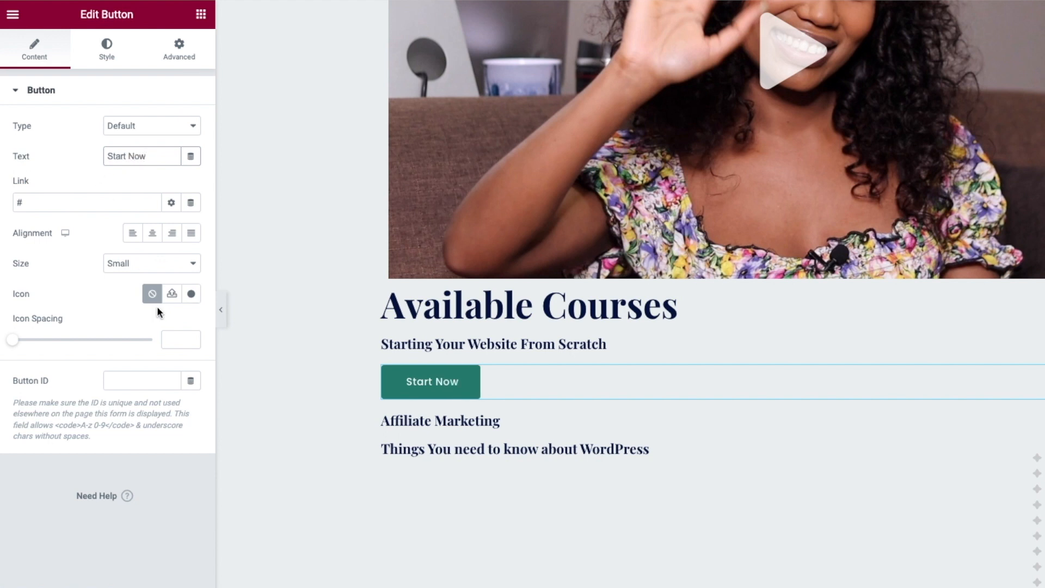
- Give the button the circled right-arrow icon from the Icon Library
{"action": "left_click", "coordinate": [192, 295]}
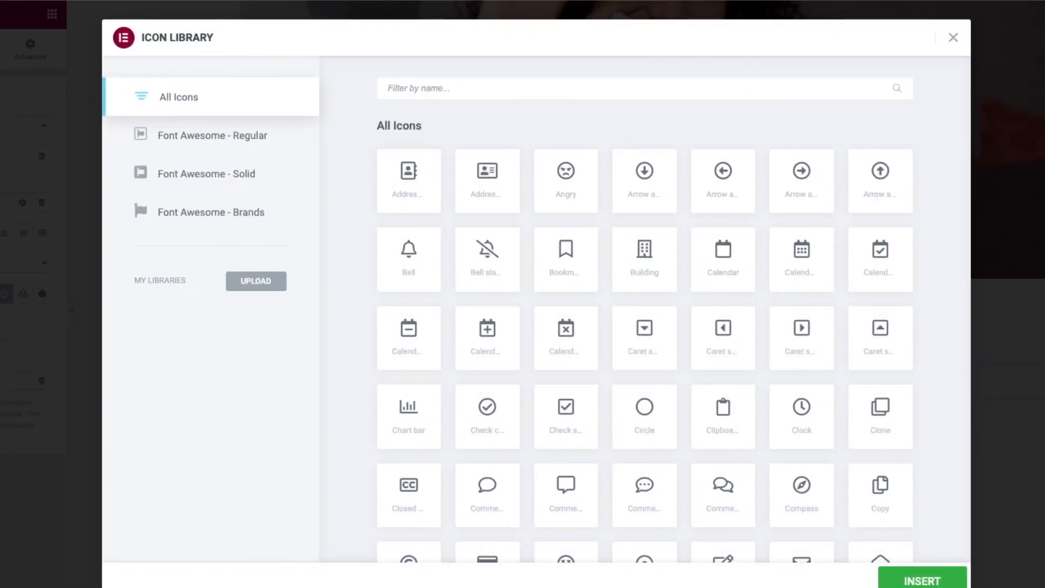
{"action": "type", "text": "arrow"}
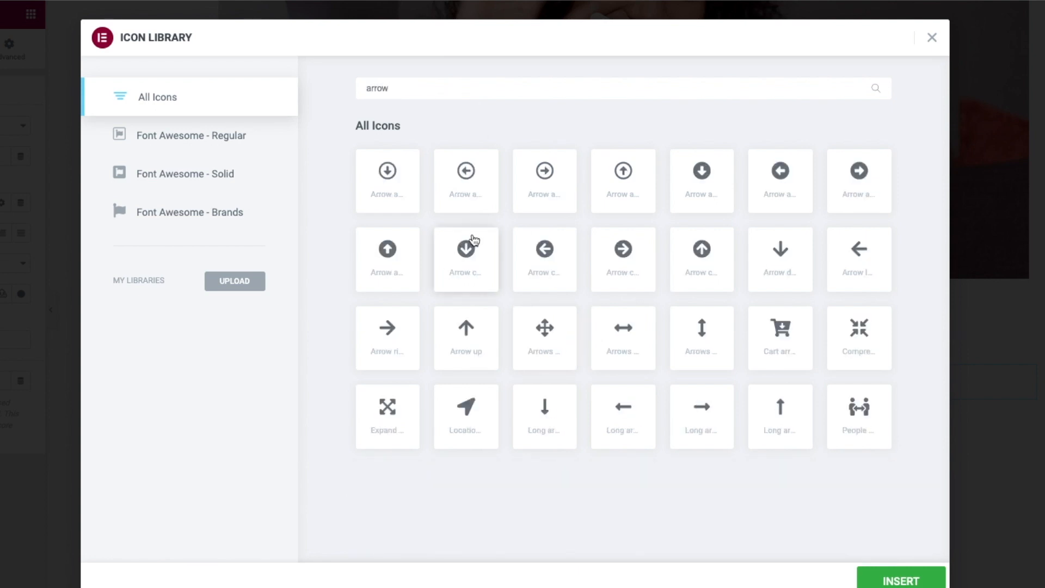
{"action": "left_click", "coordinate": [627, 254]}
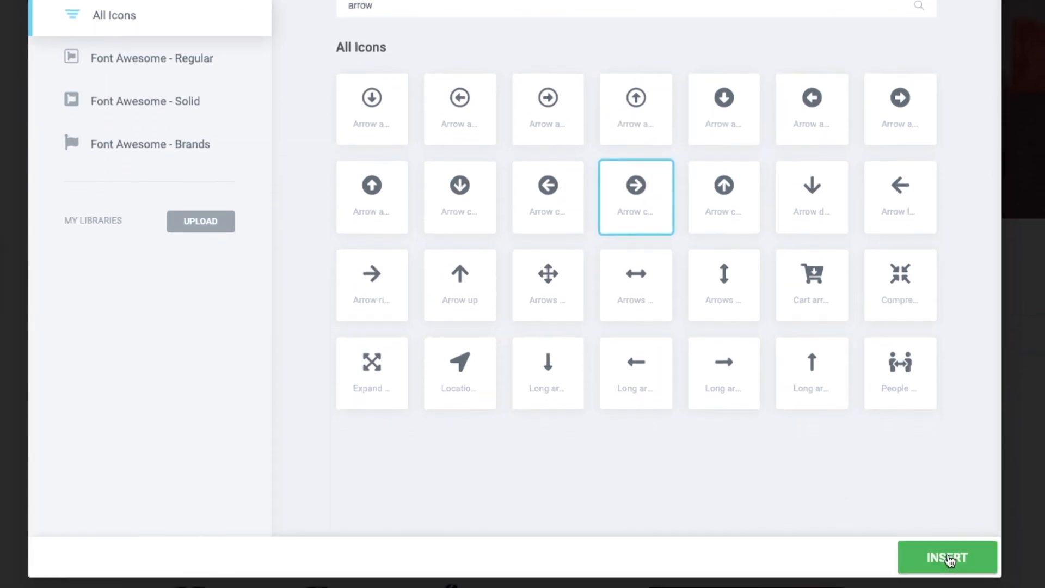
{"action": "left_click", "coordinate": [947, 565]}
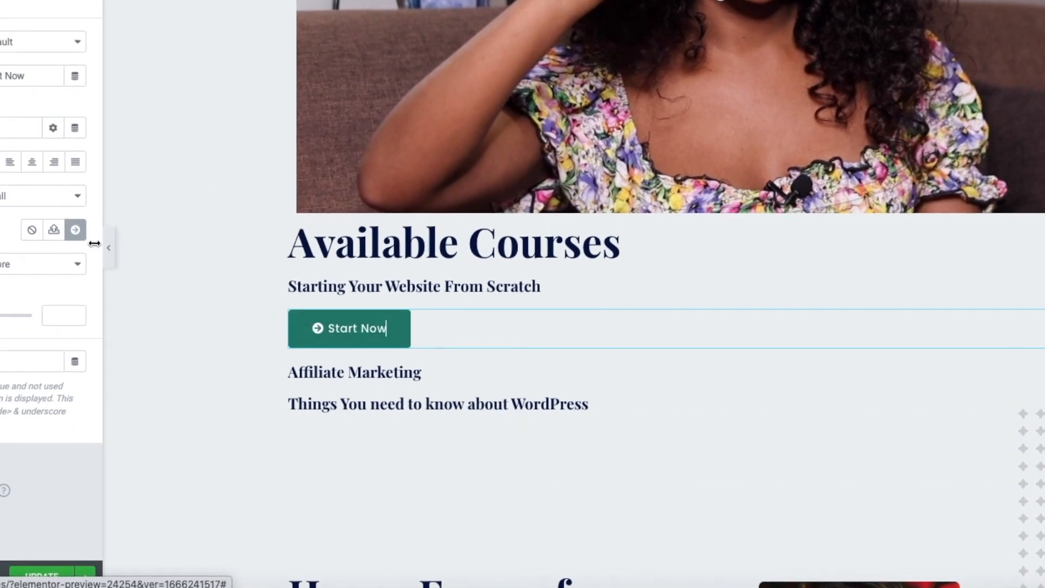
- Set the button's icon position to After with icon spacing 12
{"action": "left_click", "coordinate": [131, 253]}
{"action": "left_click", "coordinate": [156, 270]}
{"action": "left_click_drag", "start_coordinate": [20, 311], "coordinate": [74, 312]}
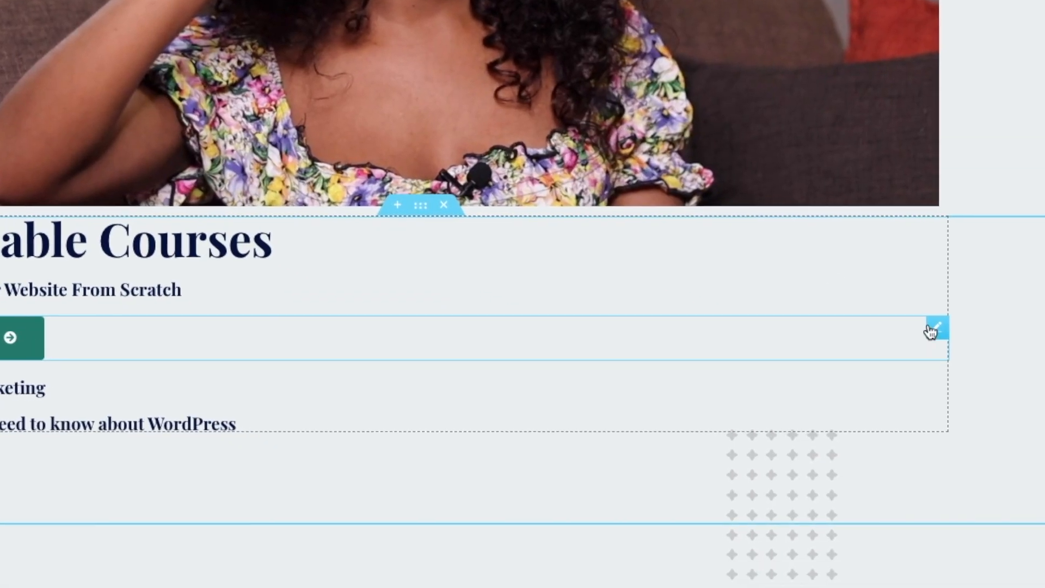
- Duplicate the Start Now button under the Affiliate Marketing and WordPress titles
{"action": "right_click", "coordinate": [887, 337]}
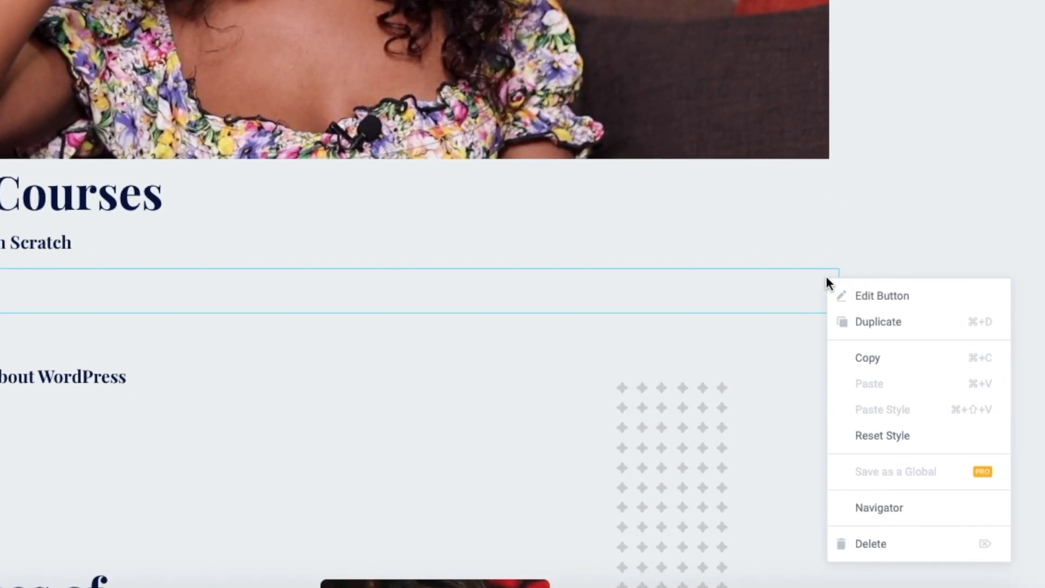
{"action": "left_click", "coordinate": [866, 326]}
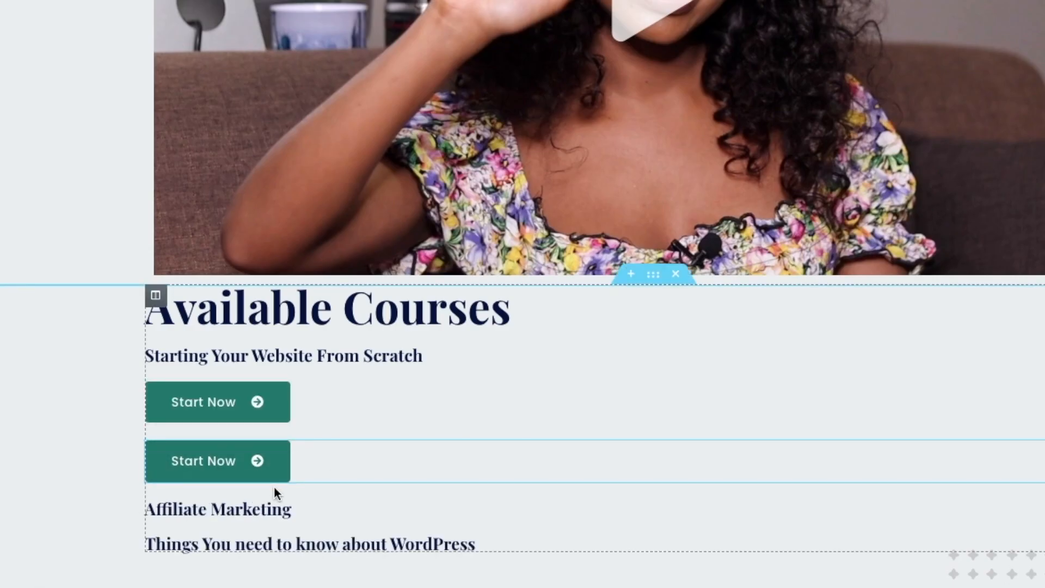
{"action": "left_click_drag", "start_coordinate": [282, 484], "coordinate": [175, 457]}
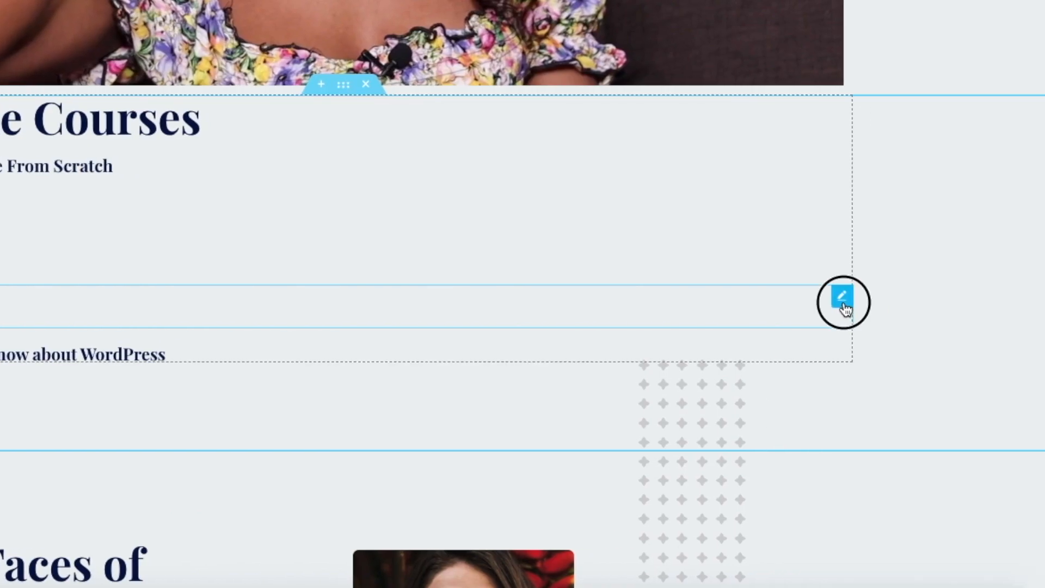
{"action": "right_click", "coordinate": [841, 307]}
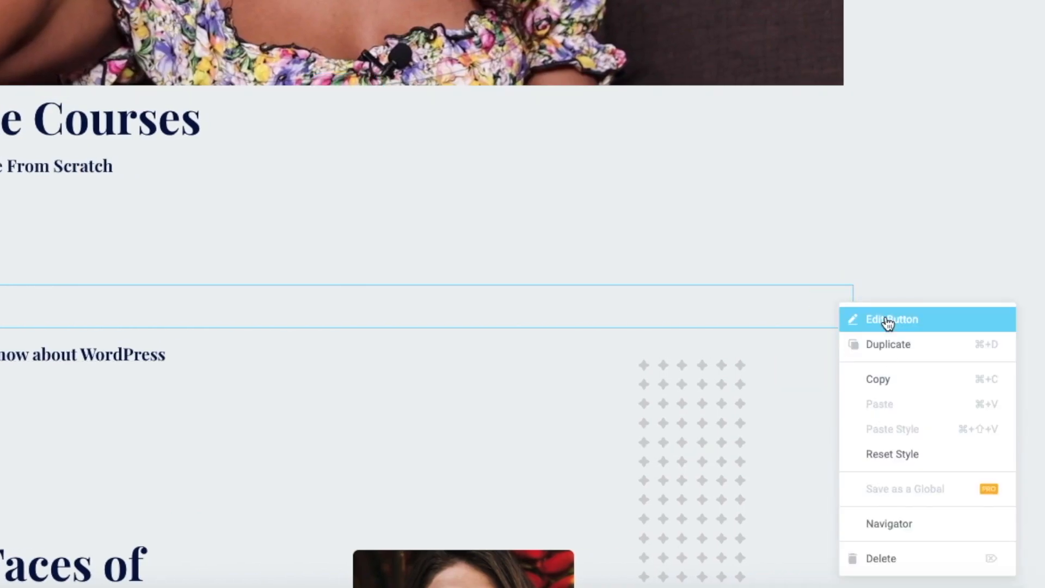
{"action": "left_click", "coordinate": [890, 357]}
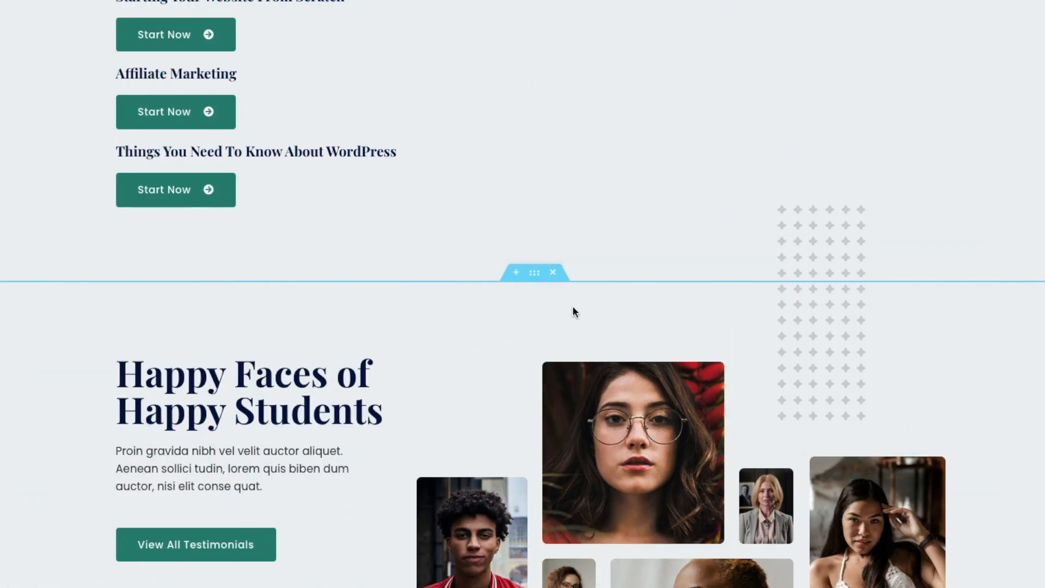
- Delete the 'Happy Faces of Happy Students' section and check the Available Courses area
{"action": "scroll", "coordinate": [571, 305], "scroll_direction": "down", "scroll_amount": 1}
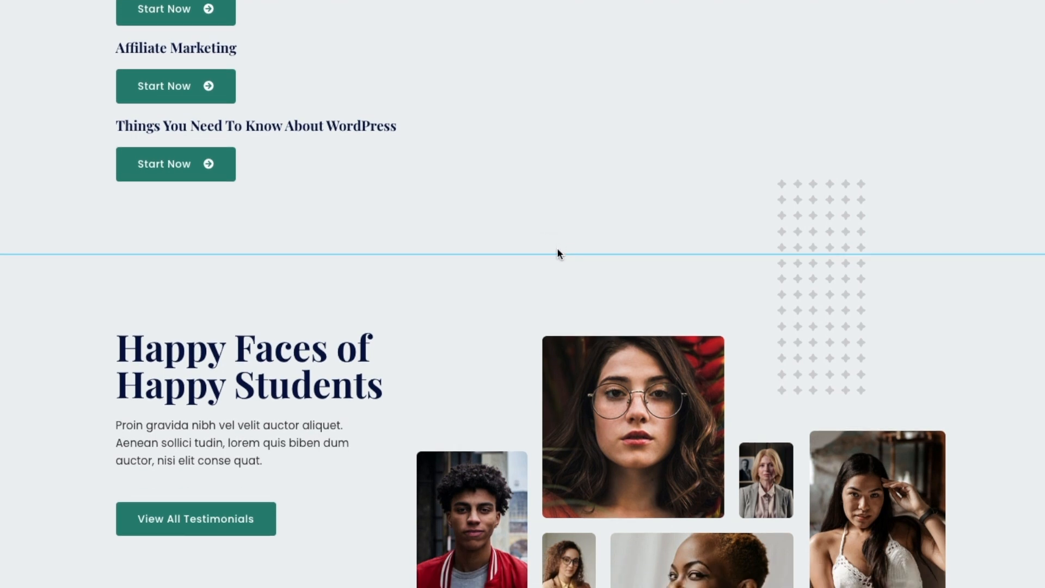
{"action": "left_click", "coordinate": [554, 244]}
{"action": "scroll", "coordinate": [790, 262], "scroll_direction": "up", "scroll_amount": 4}
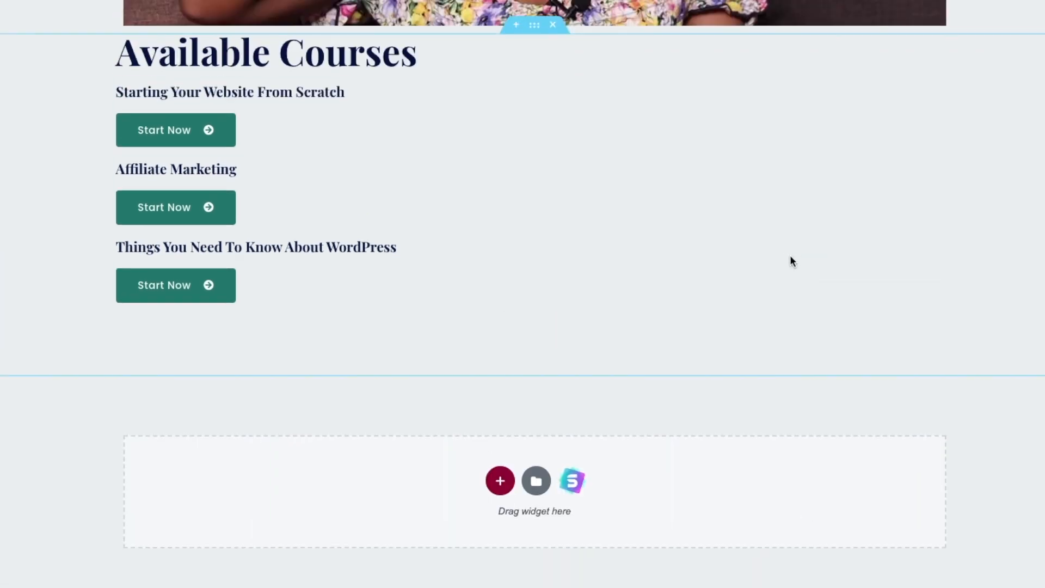
{"action": "scroll", "coordinate": [781, 274], "scroll_direction": "up", "scroll_amount": 10}
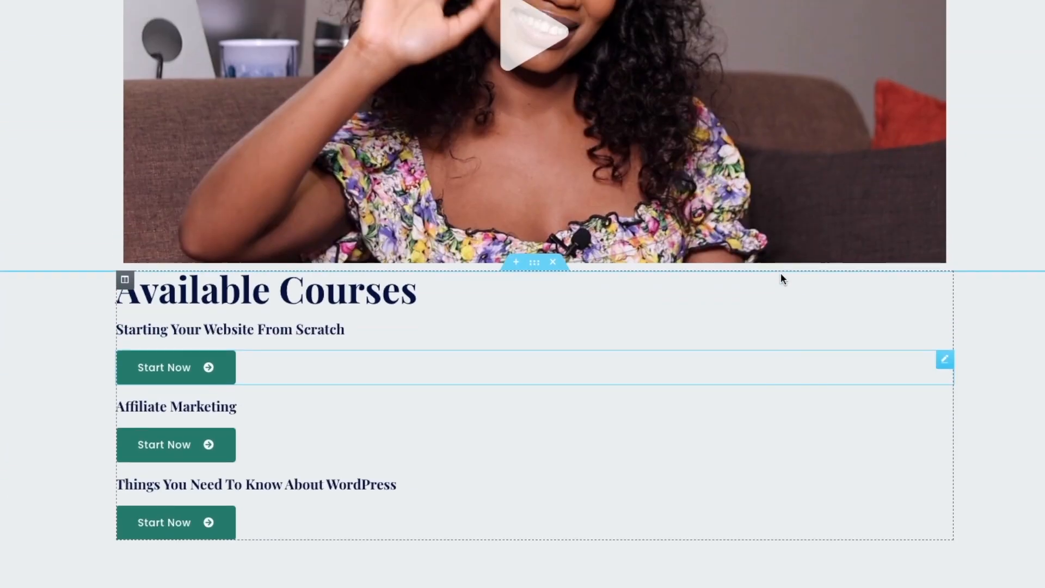
{"action": "scroll", "coordinate": [781, 279], "scroll_direction": "down", "scroll_amount": 9}
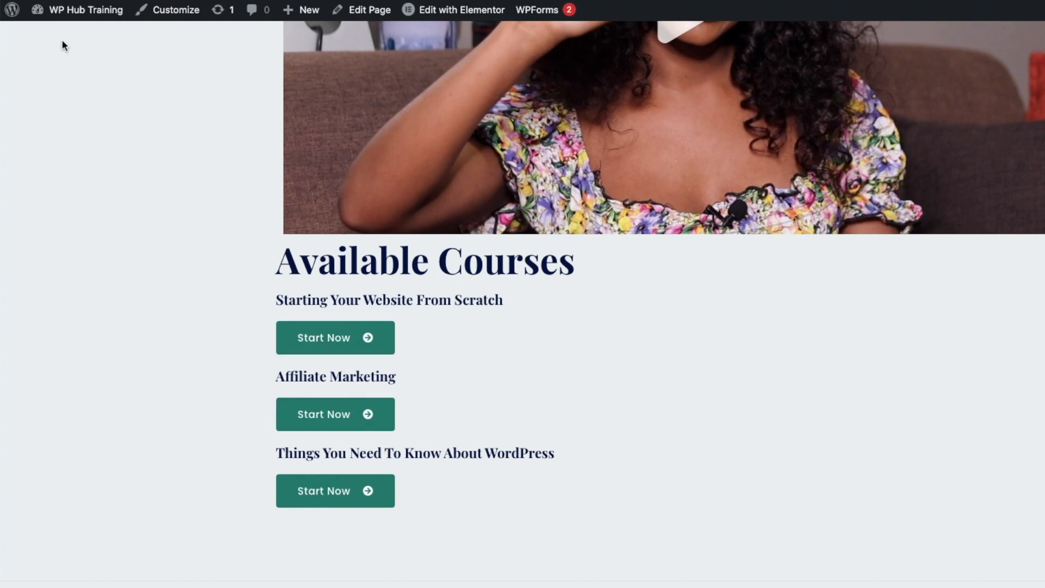
- Reopen the page in the Elementor editor from the WordPress dashboard
{"action": "left_click", "coordinate": [65, 15]}
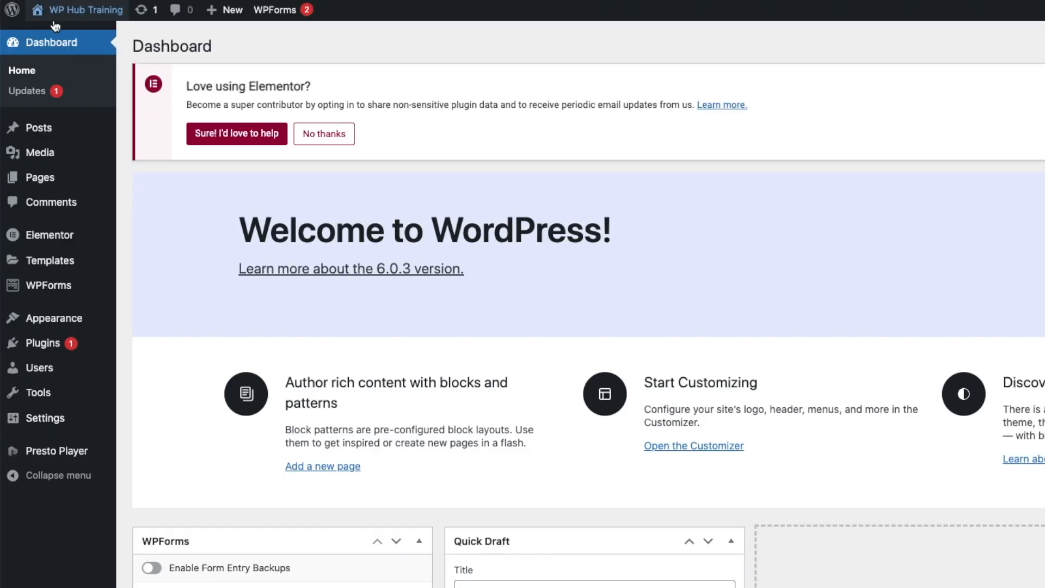
{"action": "mouse_move", "coordinate": [54, 181]}
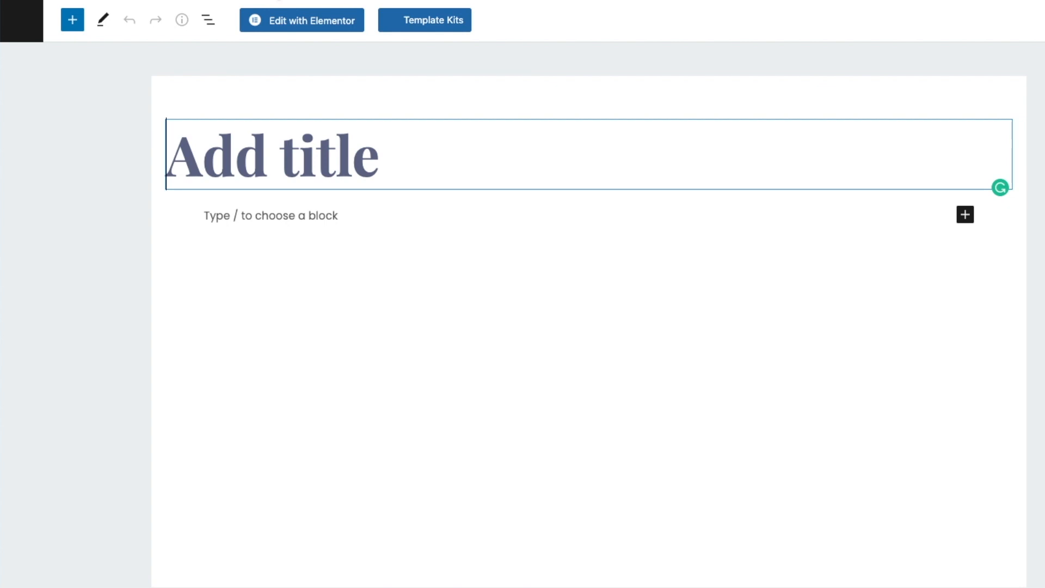
{"action": "left_click", "coordinate": [284, 24]}
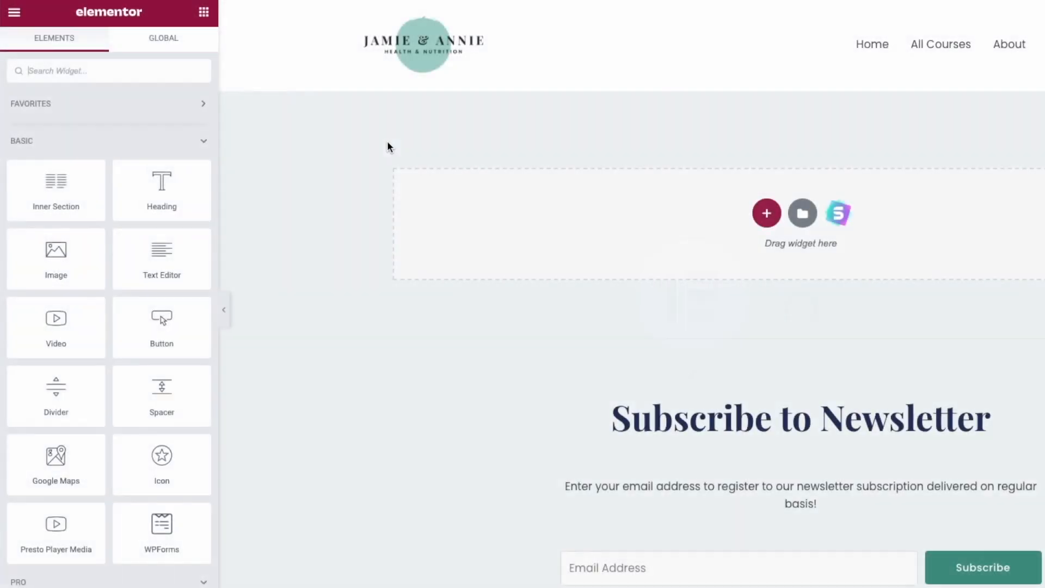
- Add a 'Build Your Website From Scratch' heading with Capitalize text transform
{"action": "left_click_drag", "start_coordinate": [145, 191], "coordinate": [579, 216]}
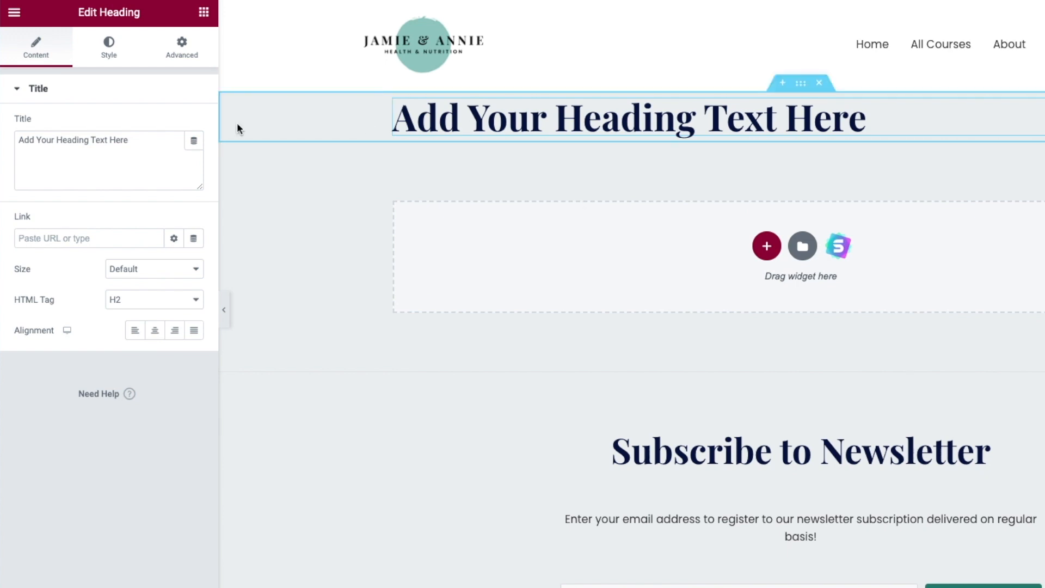
{"action": "left_click_drag", "start_coordinate": [141, 140], "coordinate": [17, 135]}
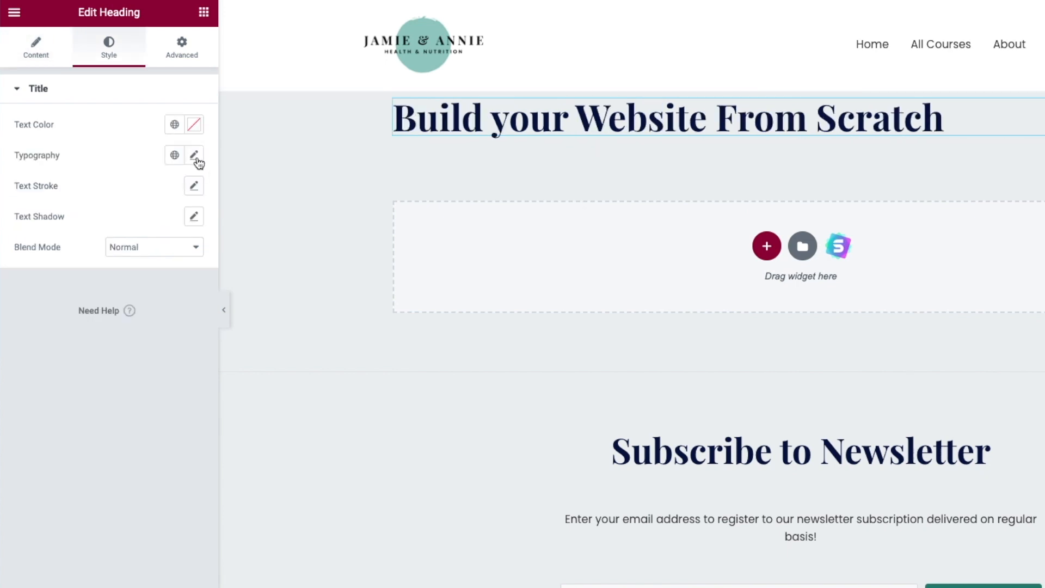
{"action": "left_click", "coordinate": [194, 156]}
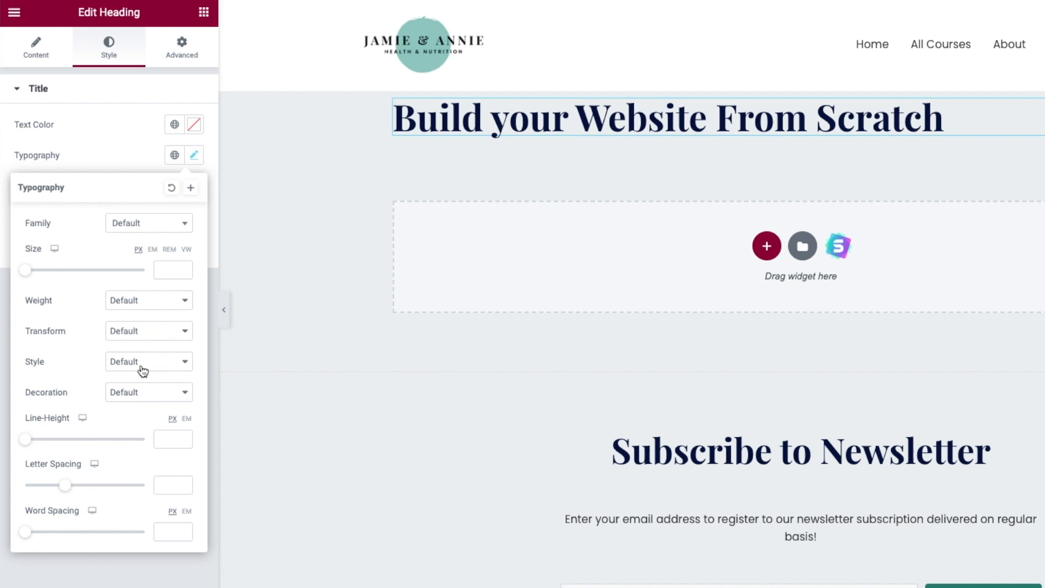
{"action": "left_click", "coordinate": [141, 333]}
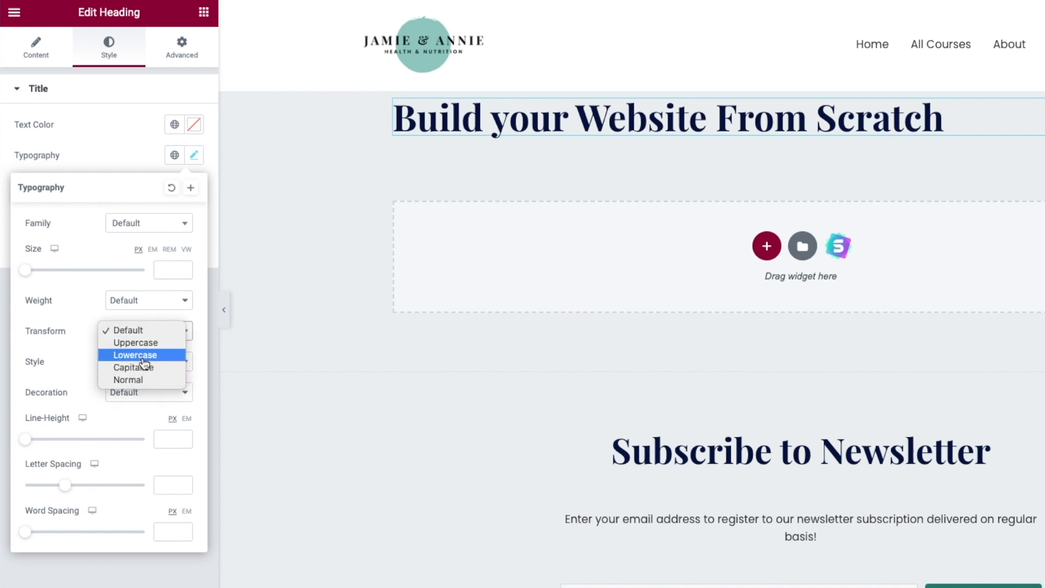
{"action": "left_click", "coordinate": [143, 368]}
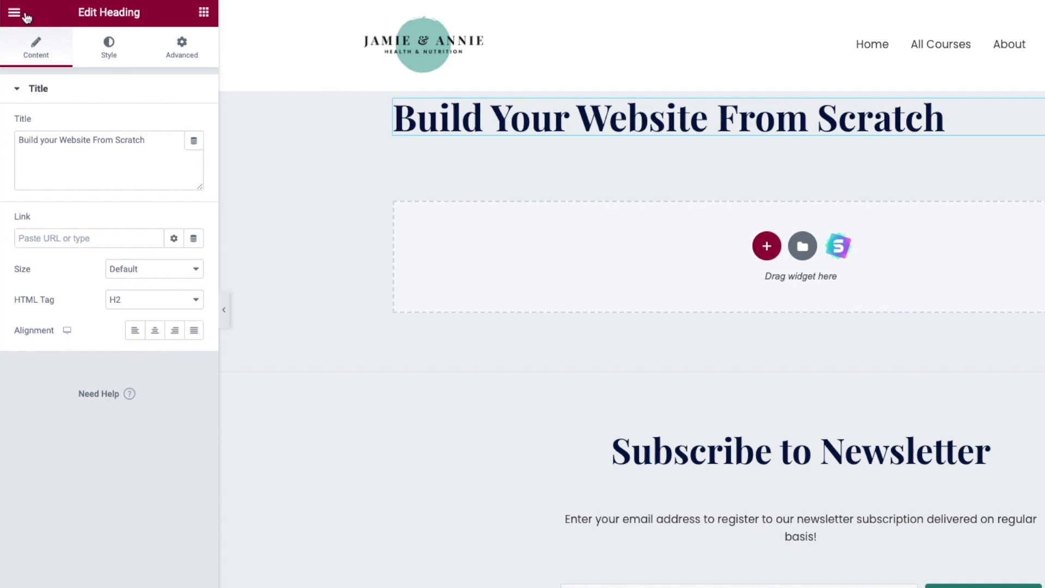
{"action": "left_click", "coordinate": [24, 15]}
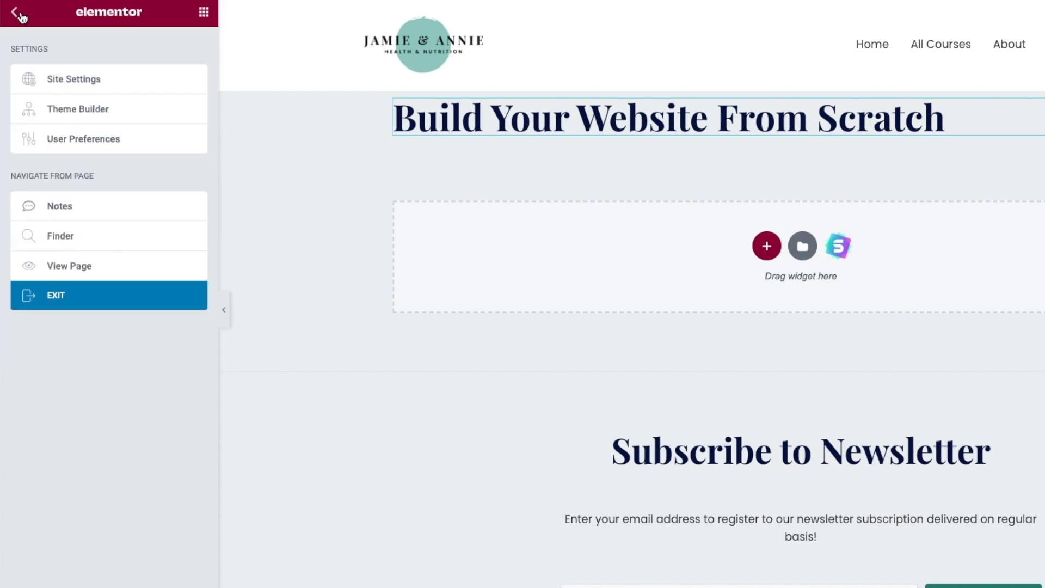
{"action": "left_click", "coordinate": [21, 16]}
- Add a Video widget under the heading with the Domain & Hosting YouTube link
{"action": "left_click_drag", "start_coordinate": [68, 326], "coordinate": [822, 244]}
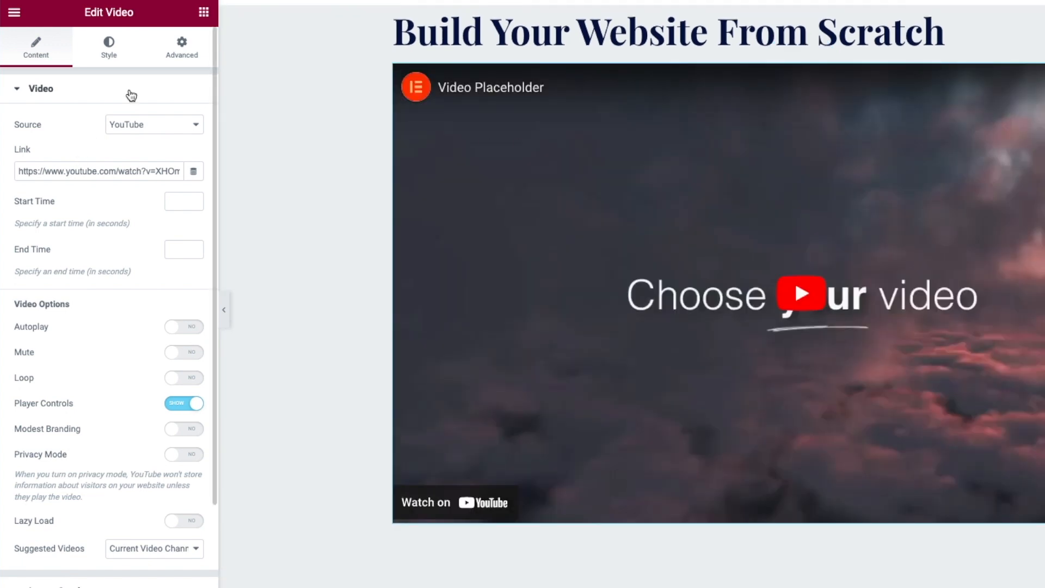
{"action": "triple_click", "coordinate": [143, 171]}
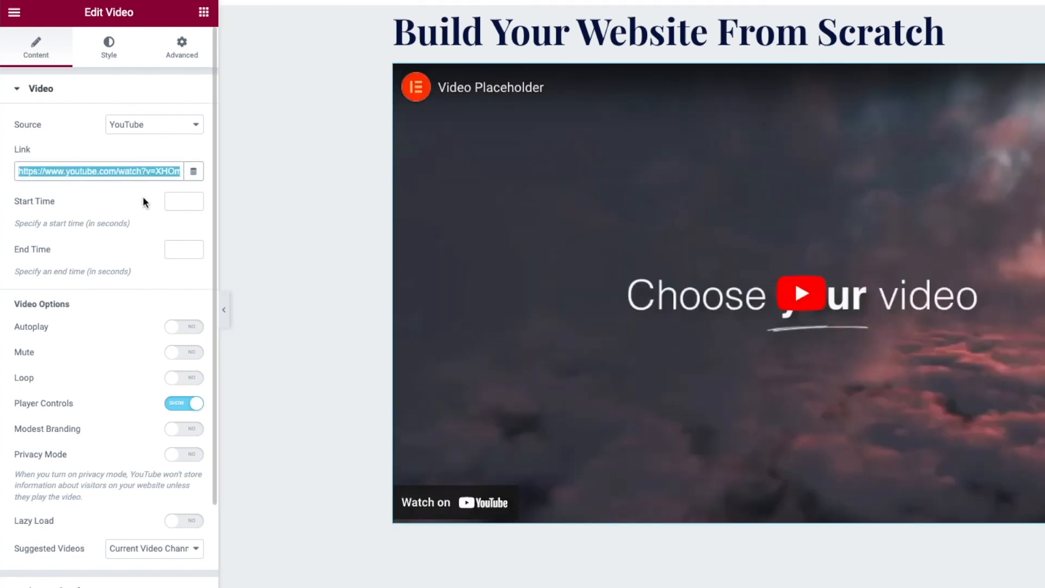
{"action": "key", "text": "BackSpace"}
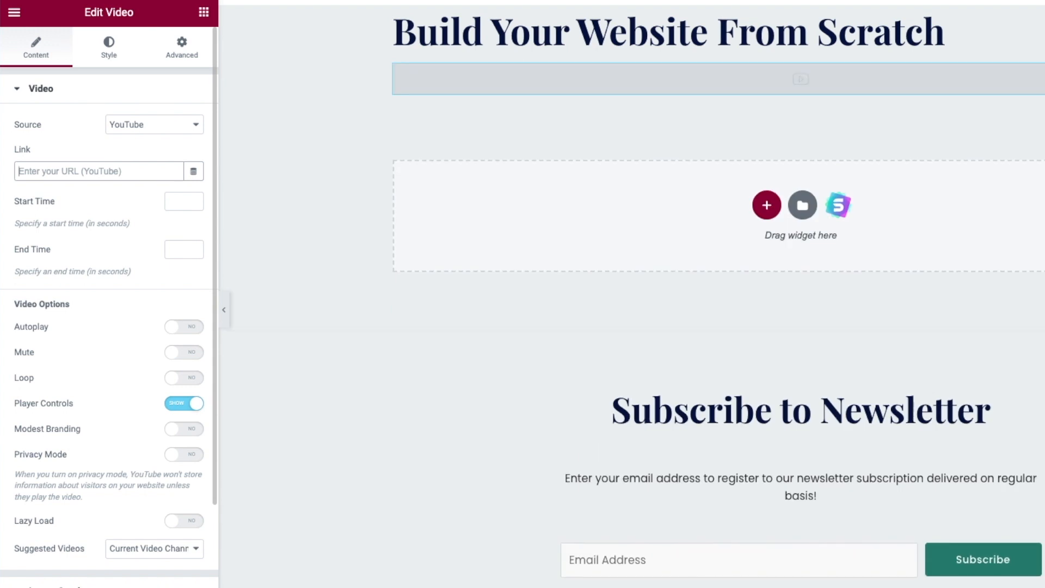
{"action": "key", "text": "ctrl+v"}
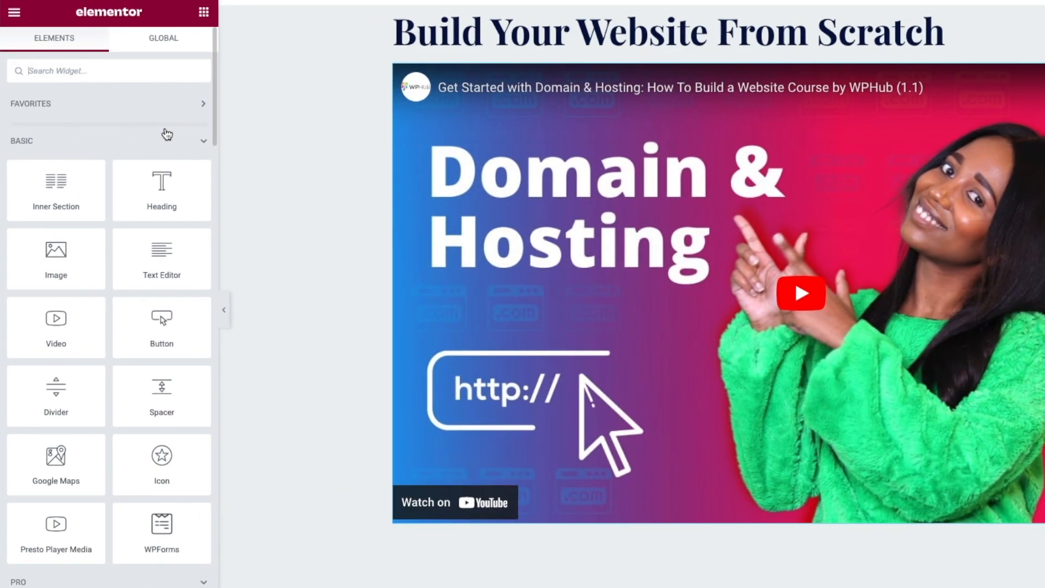
- Add a welcome caption with 'Module 1' bolded below the video, then a second Video widget
{"action": "scroll", "coordinate": [165, 129], "scroll_direction": "down", "scroll_amount": 2}
{"action": "scroll", "coordinate": [165, 129], "scroll_direction": "down", "scroll_amount": 1}
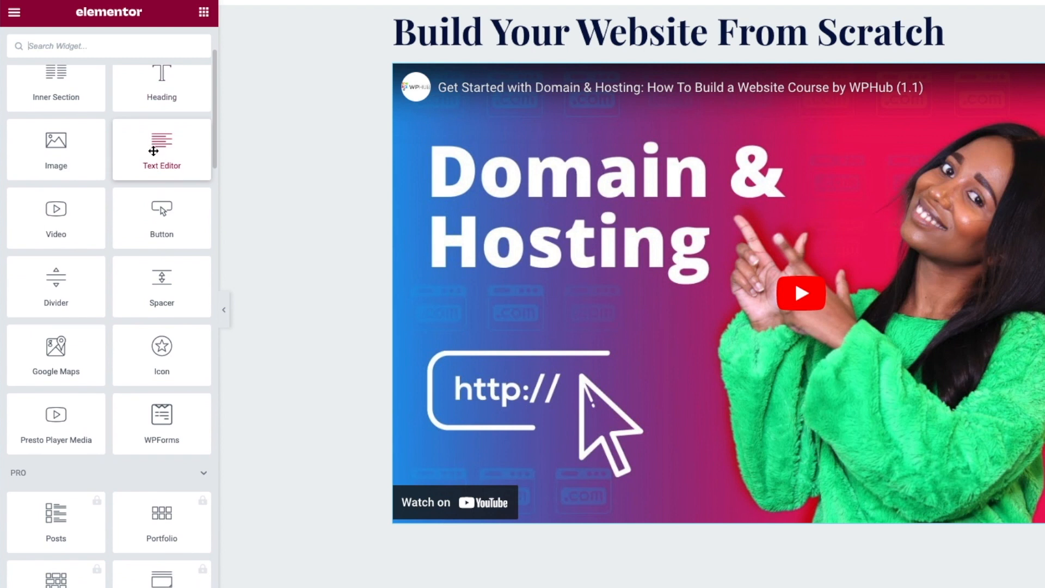
{"action": "left_click_drag", "start_coordinate": [153, 150], "coordinate": [677, 531]}
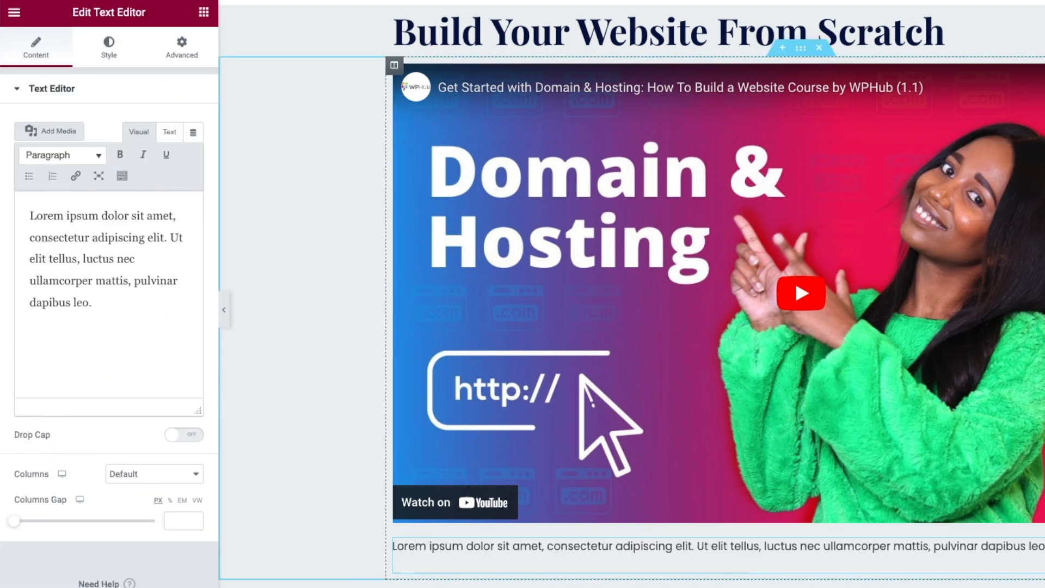
{"action": "left_click", "coordinate": [628, 544]}
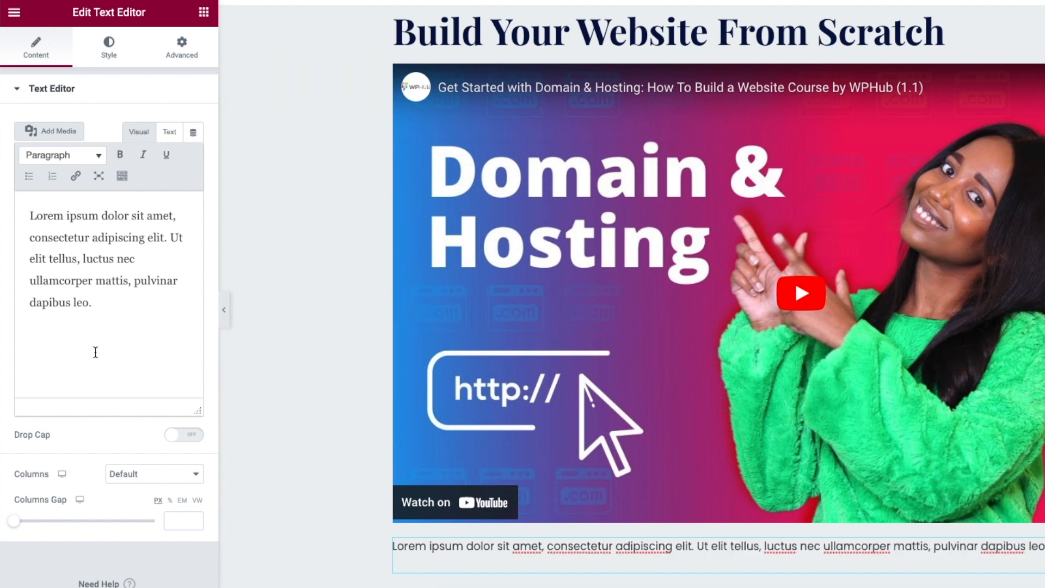
{"action": "left_click_drag", "start_coordinate": [106, 303], "coordinate": [3, 159]}
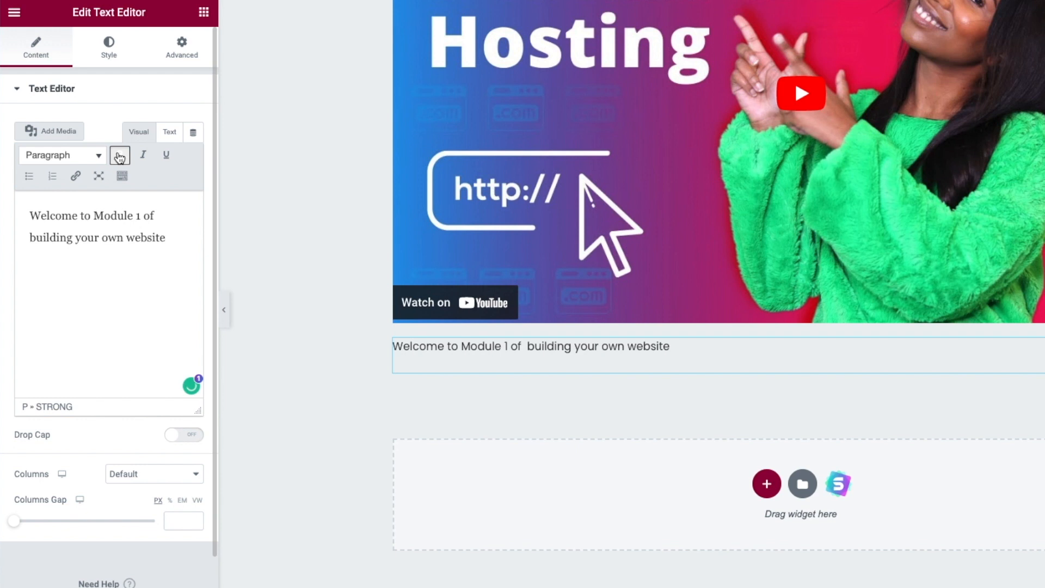
{"action": "left_click_drag", "start_coordinate": [140, 216], "coordinate": [130, 215]}
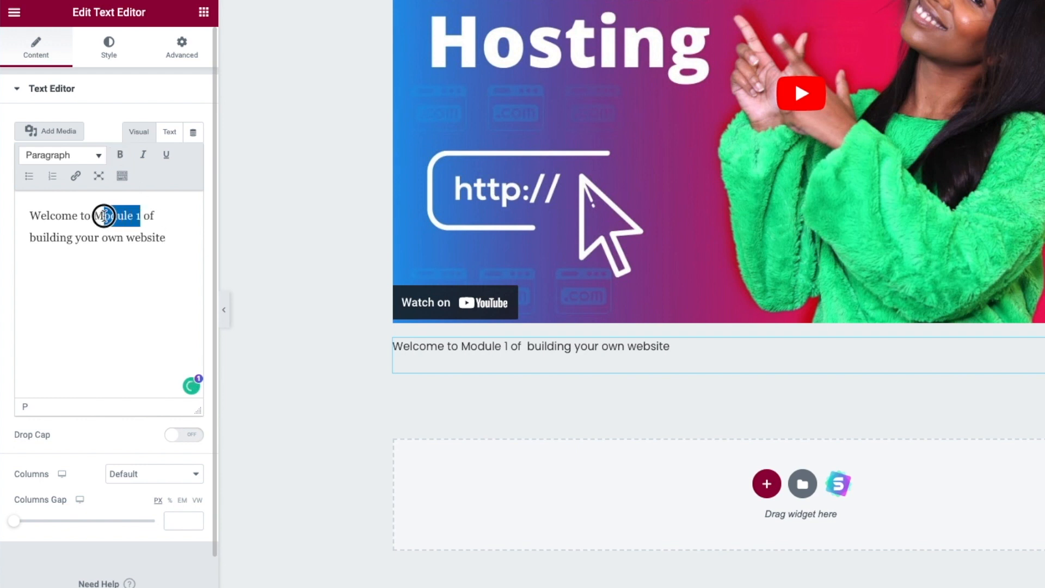
{"action": "left_click", "coordinate": [121, 157]}
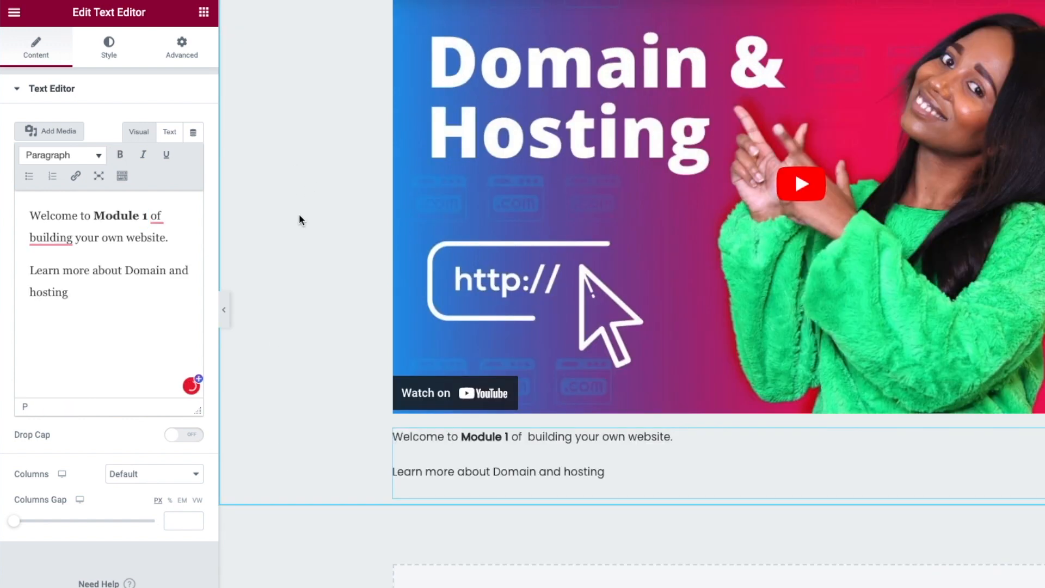
{"action": "mouse_move", "coordinate": [51, 240]}
{"action": "left_click", "coordinate": [54, 276]}
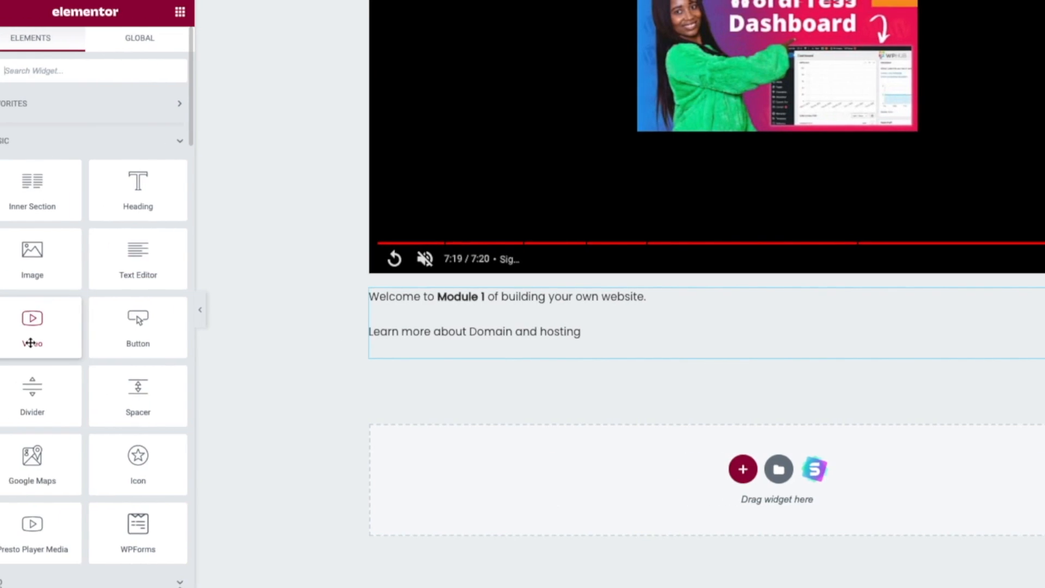
{"action": "left_click_drag", "start_coordinate": [56, 327], "coordinate": [707, 474]}
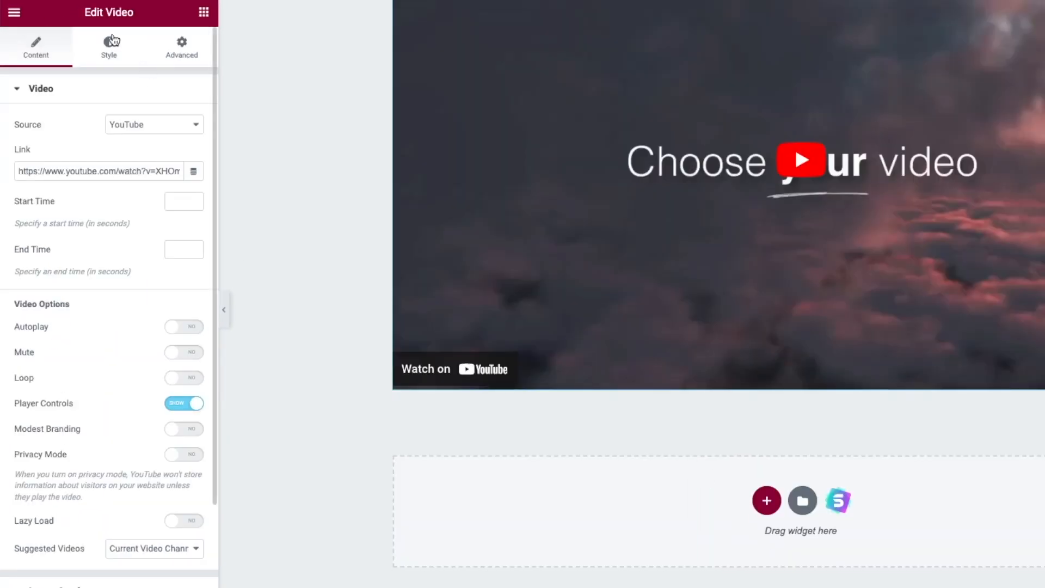
- Add a text block under the second video, pasting the Module 1 caption and removing the '1'
{"action": "left_click", "coordinate": [13, 11]}
{"action": "scroll", "coordinate": [436, 334], "scroll_direction": "down", "scroll_amount": 1}
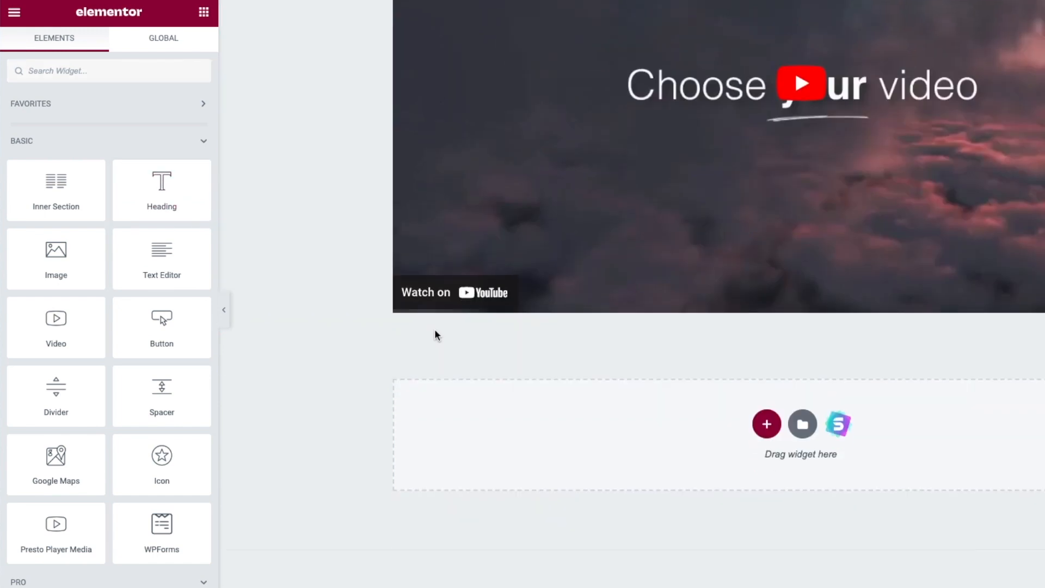
{"action": "left_click_drag", "start_coordinate": [168, 264], "coordinate": [456, 313]}
{"action": "scroll", "coordinate": [688, 109], "scroll_direction": "up", "scroll_amount": 5}
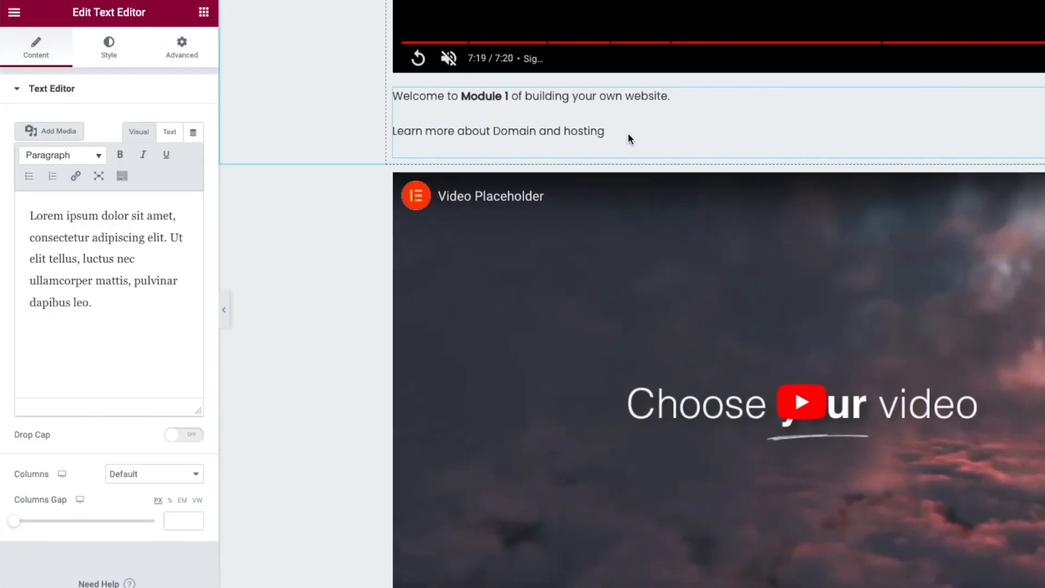
{"action": "left_click", "coordinate": [628, 139]}
{"action": "left_click_drag", "start_coordinate": [68, 289], "coordinate": [3, 158]}
{"action": "key", "text": "ctrl+c"}
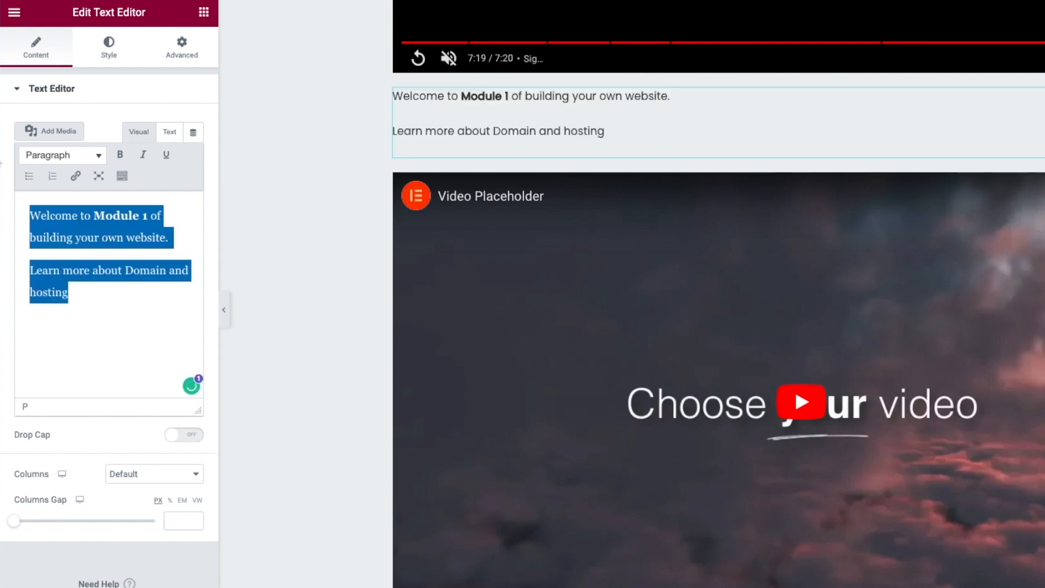
{"action": "scroll", "coordinate": [335, 283], "scroll_direction": "down", "scroll_amount": 8}
{"action": "left_click", "coordinate": [494, 107]}
{"action": "left_click_drag", "start_coordinate": [104, 314], "coordinate": [28, 190]}
{"action": "key", "text": "ctrl+v"}
{"action": "left_click", "coordinate": [151, 216]}
{"action": "key", "text": "BackSpace"}
- Finish the caption as 'Module 2' and give the second video the WordPress Dashboard link
{"action": "type", "text": "2"}
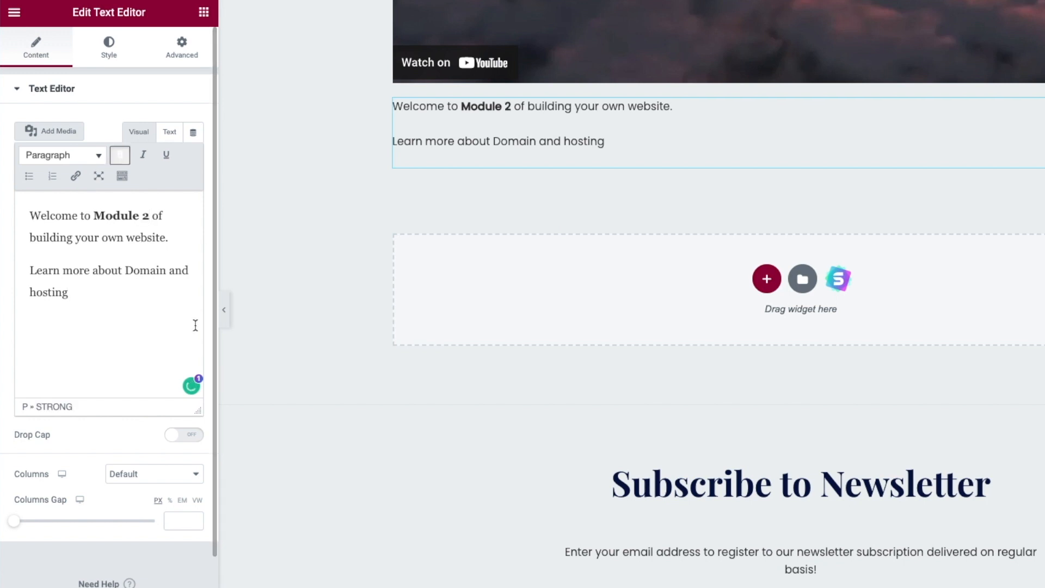
{"action": "left_click", "coordinate": [958, 30]}
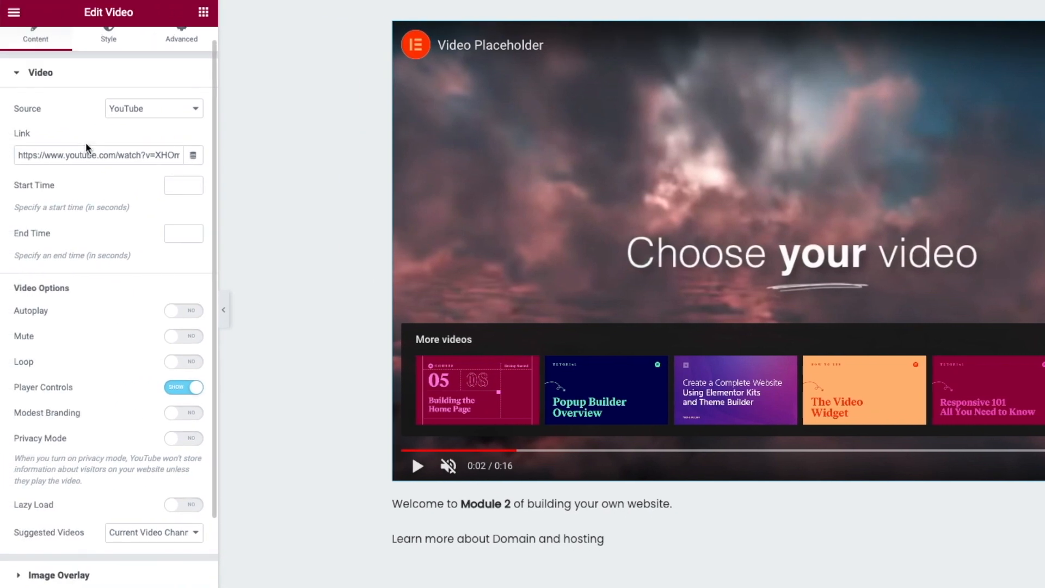
{"action": "triple_click", "coordinate": [85, 150]}
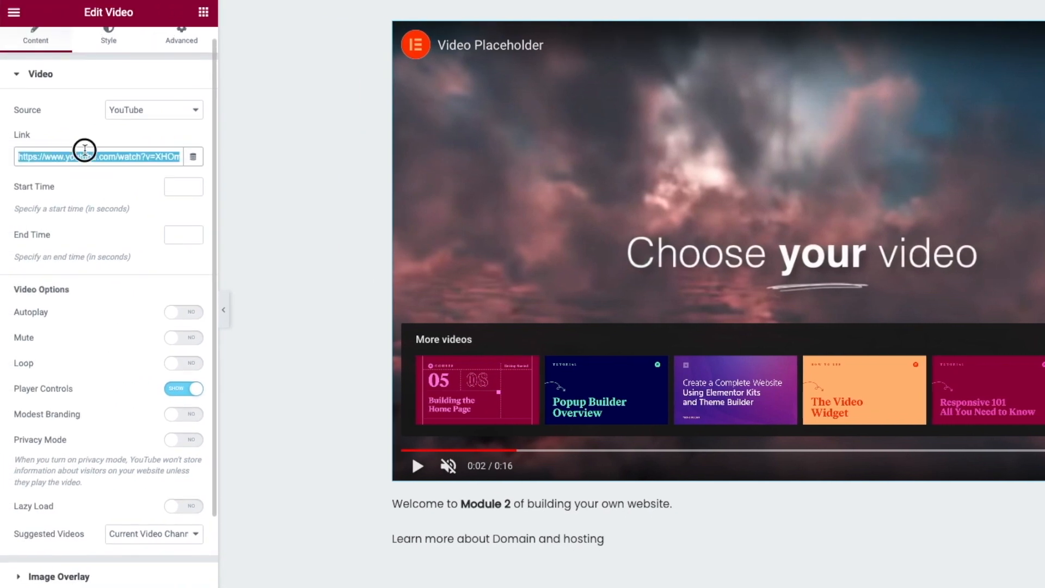
{"action": "key", "text": "ctrl+v"}
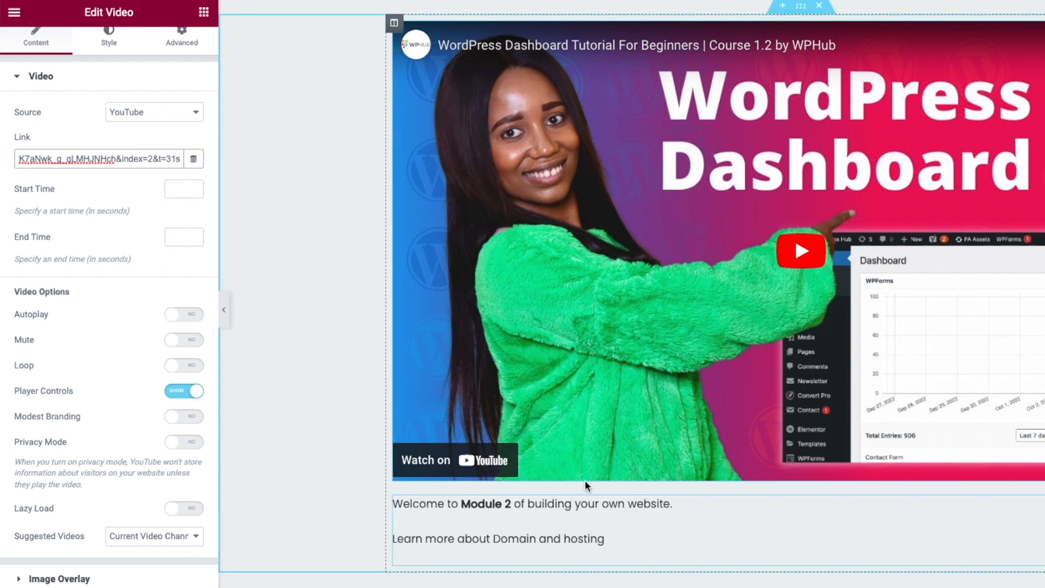
- Replace 'Domain and hosting' in the second caption with the new topic
{"action": "scroll", "coordinate": [571, 560], "scroll_direction": "down", "scroll_amount": 1}
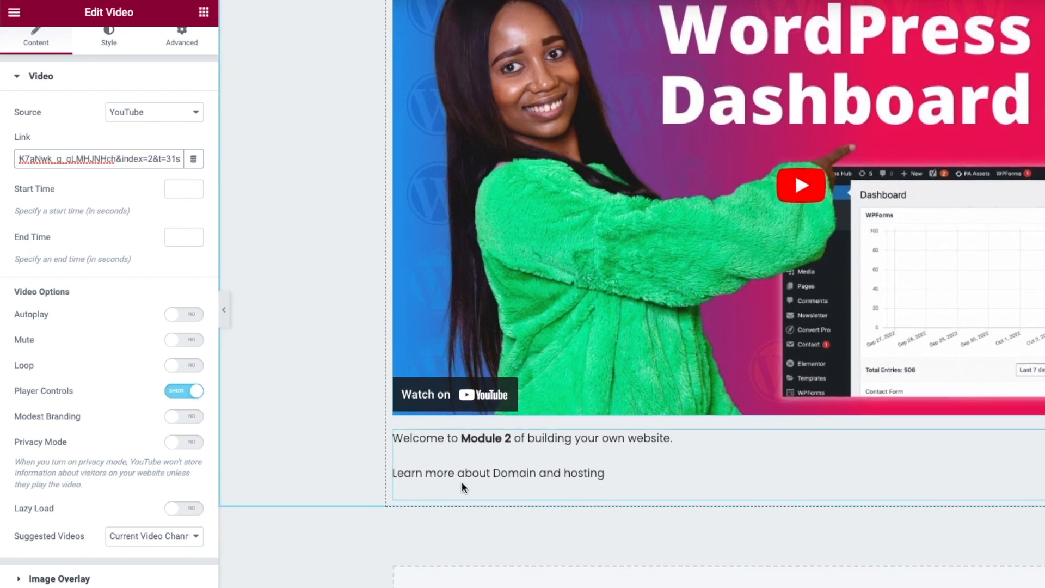
{"action": "left_click_drag", "start_coordinate": [496, 475], "coordinate": [632, 472]}
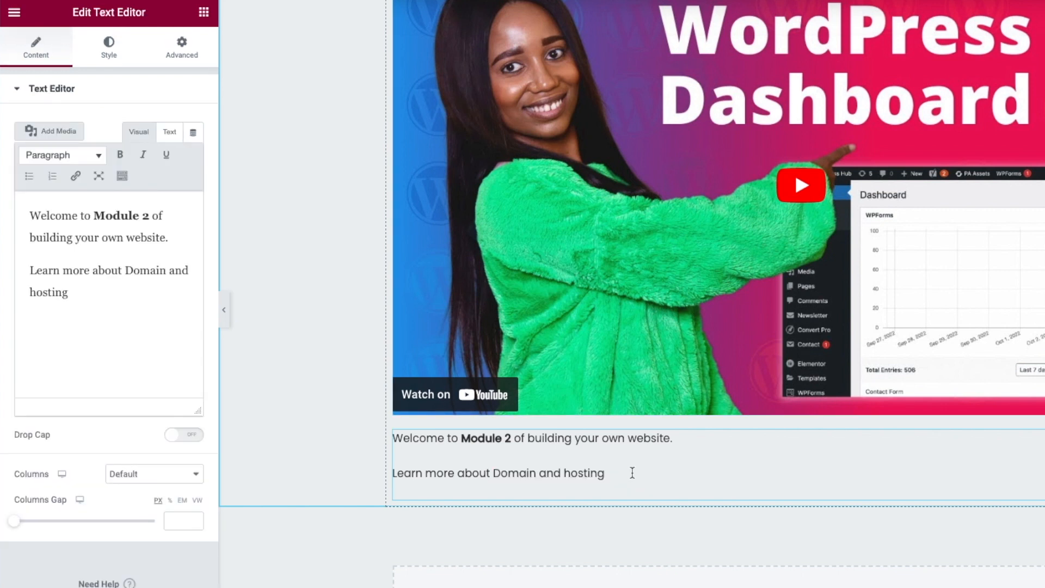
{"action": "left_click_drag", "start_coordinate": [125, 265], "coordinate": [138, 296]}
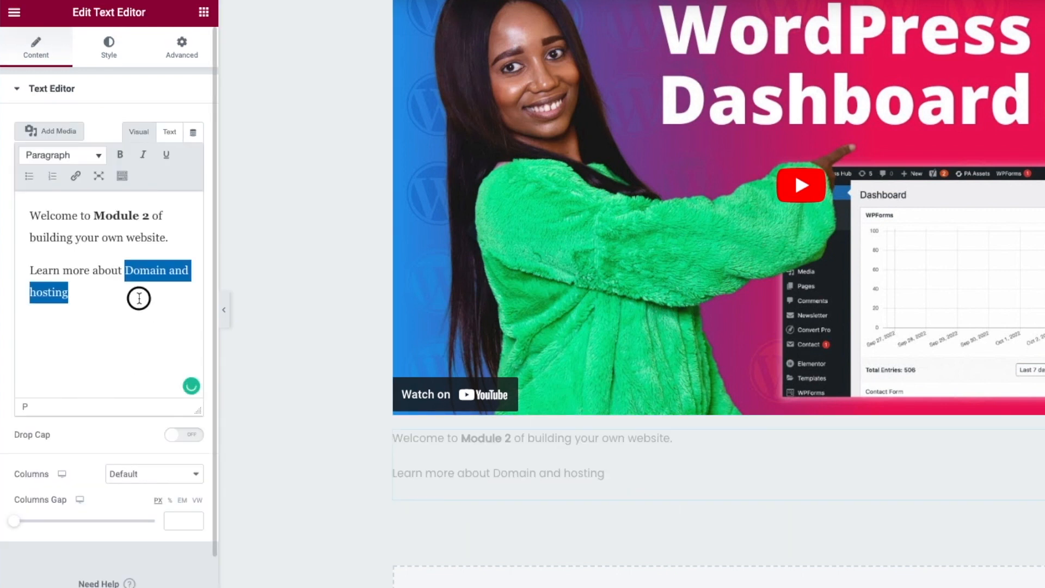
{"action": "type", "text": "the WordPress Dashboard"}
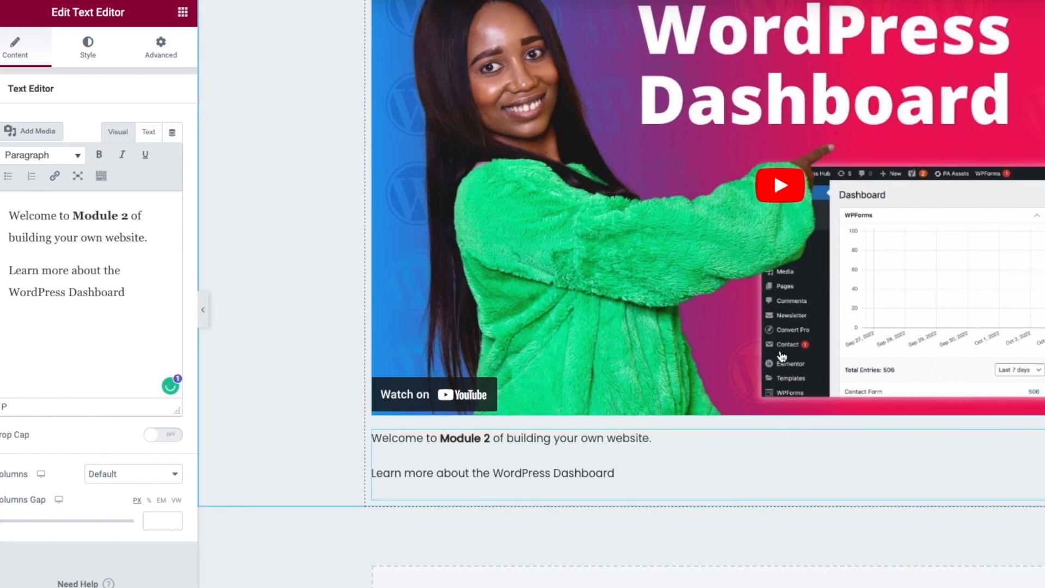
- Review both module videos and captions, then scroll through the Preview Changes page
{"action": "scroll", "coordinate": [799, 356], "scroll_direction": "up", "scroll_amount": 10}
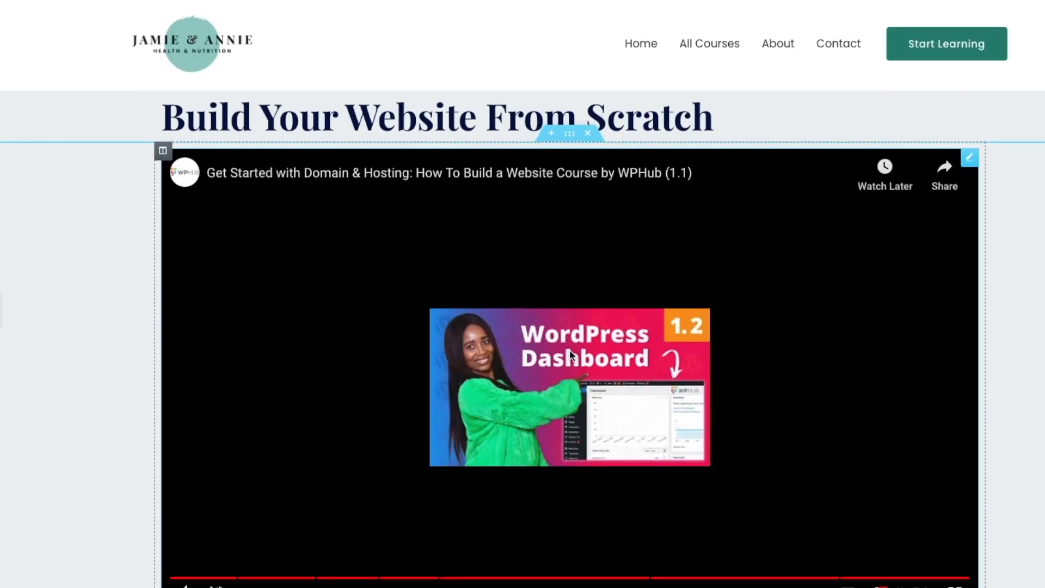
{"action": "scroll", "coordinate": [572, 355], "scroll_direction": "down", "scroll_amount": 5}
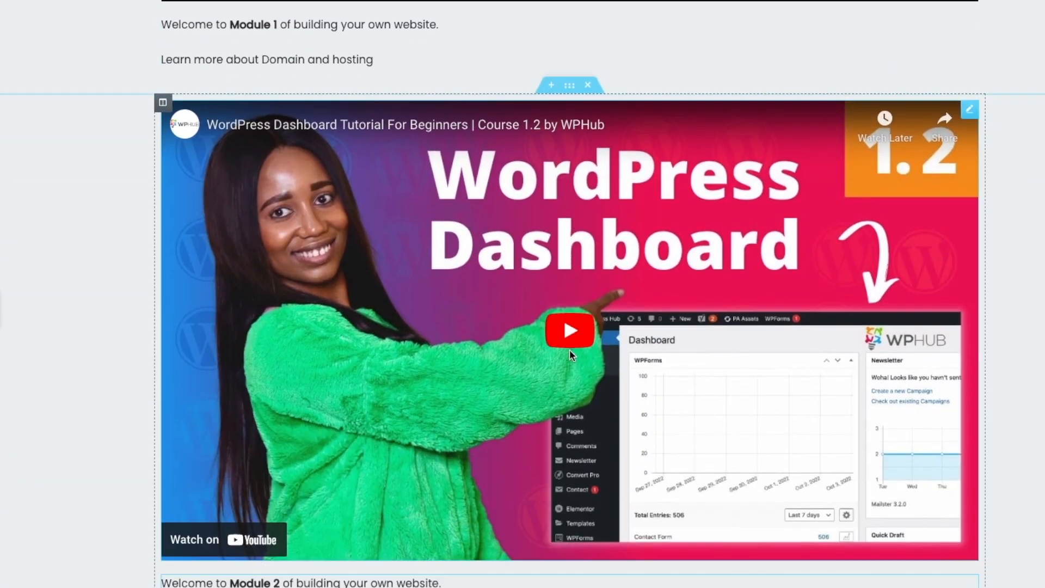
{"action": "scroll", "coordinate": [569, 353], "scroll_direction": "down", "scroll_amount": 6}
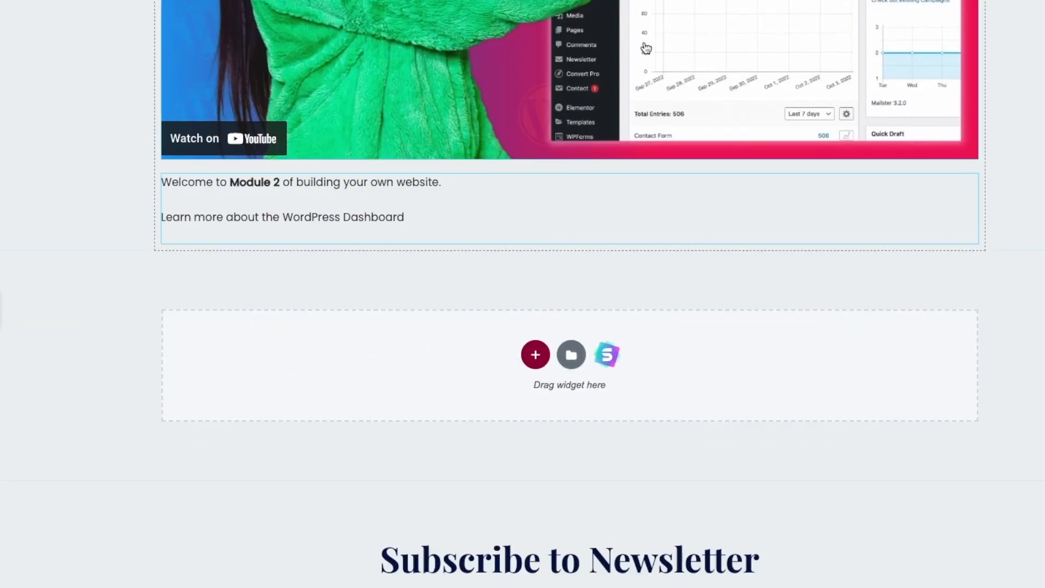
{"action": "scroll", "coordinate": [320, 203], "scroll_direction": "up", "scroll_amount": 5}
{"action": "scroll", "coordinate": [319, 201], "scroll_direction": "up", "scroll_amount": 2}
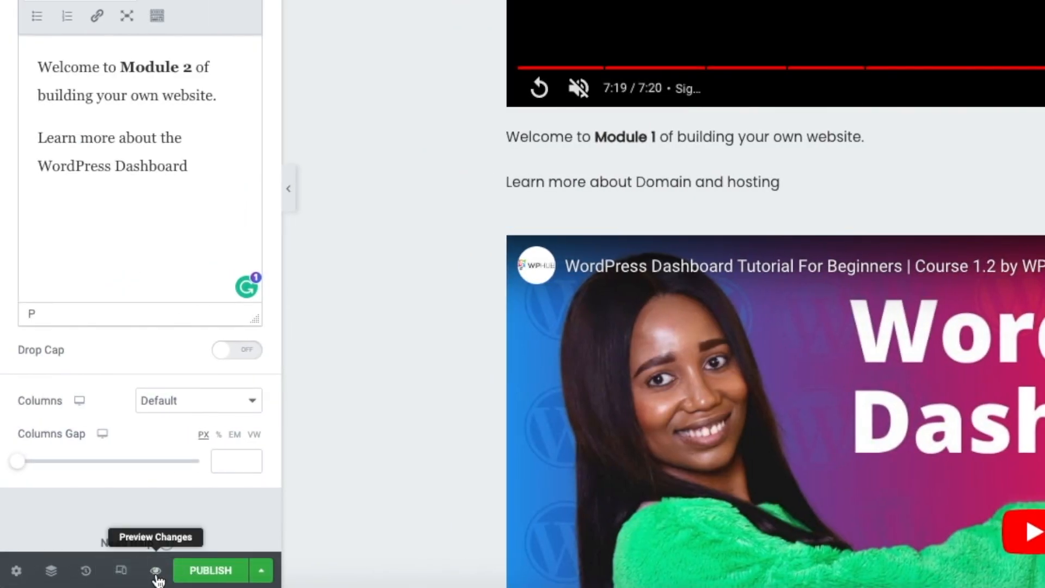
{"action": "left_click", "coordinate": [156, 571]}
{"action": "scroll", "coordinate": [522, 294], "scroll_direction": "down", "scroll_amount": 4}
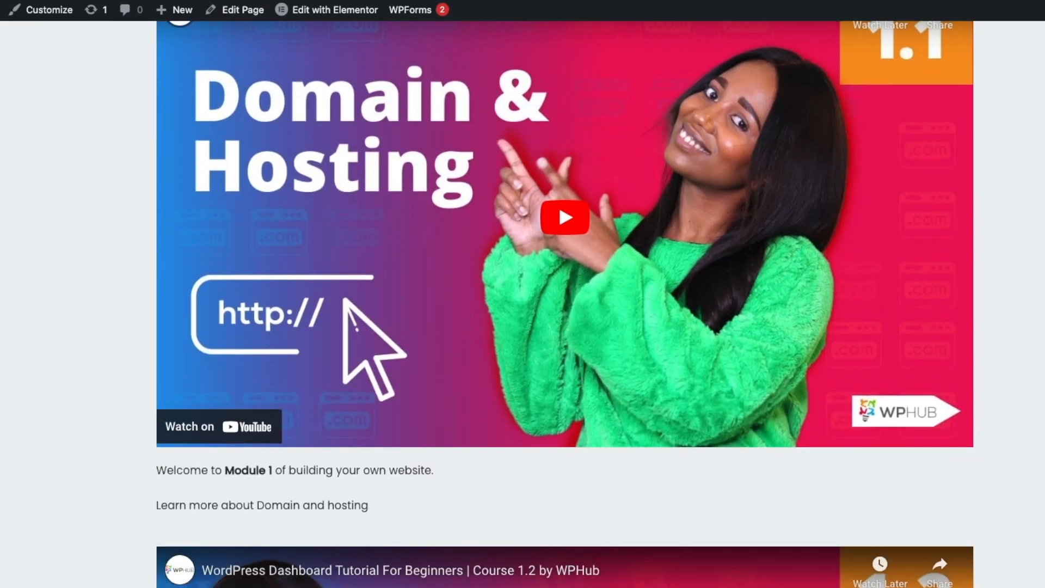
{"action": "scroll", "coordinate": [565, 304], "scroll_direction": "down", "scroll_amount": 15}
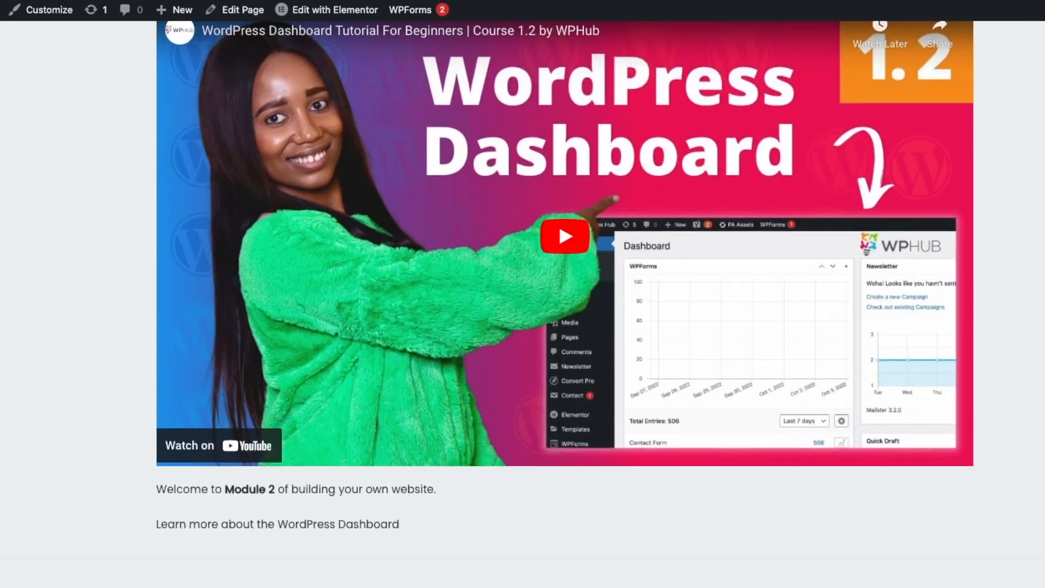
{"action": "scroll", "coordinate": [522, 293], "scroll_direction": "down", "scroll_amount": 2}
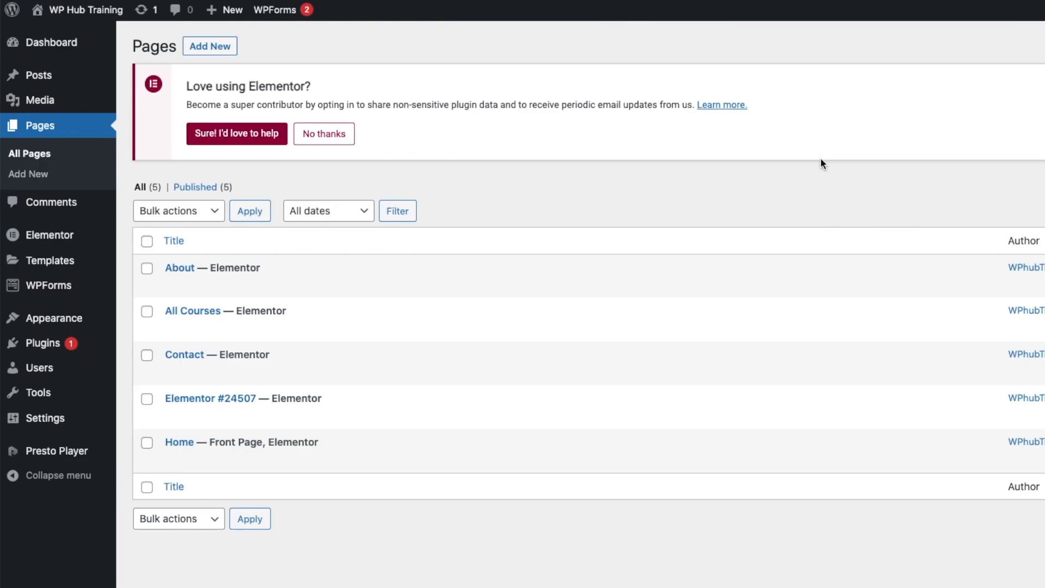
- Quick-edit Elementor #24507 to title and slug 'Website From scratch' and update it
{"action": "left_click", "coordinate": [212, 416]}
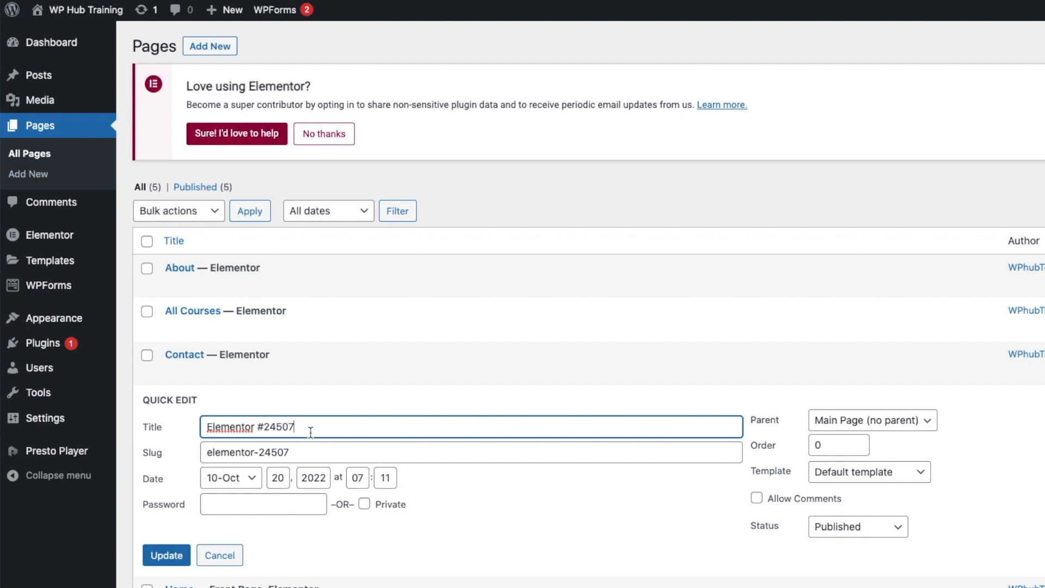
{"action": "left_click_drag", "start_coordinate": [316, 428], "coordinate": [204, 423]}
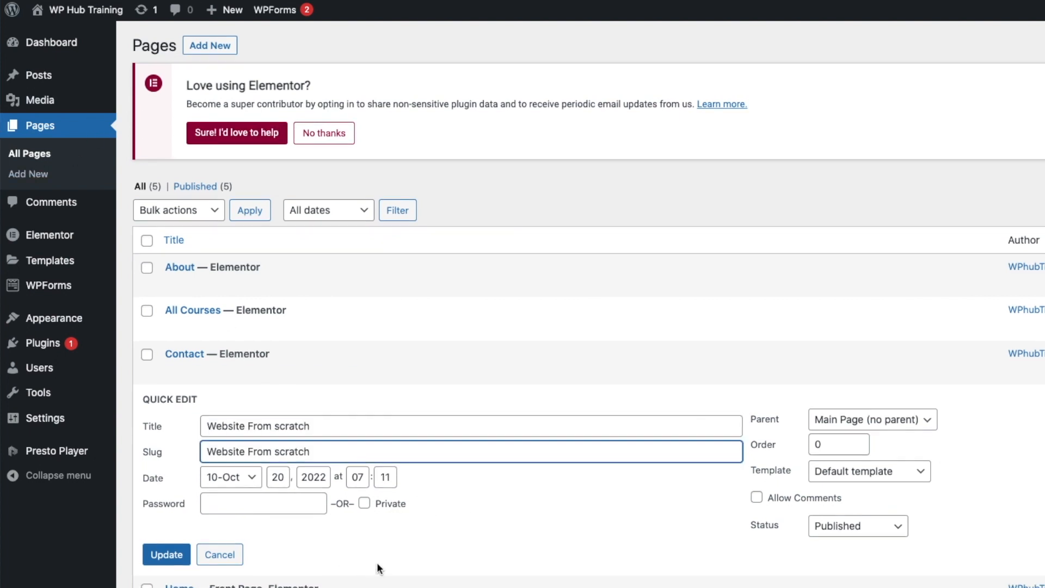
{"action": "scroll", "coordinate": [382, 555], "scroll_direction": "down", "scroll_amount": 2}
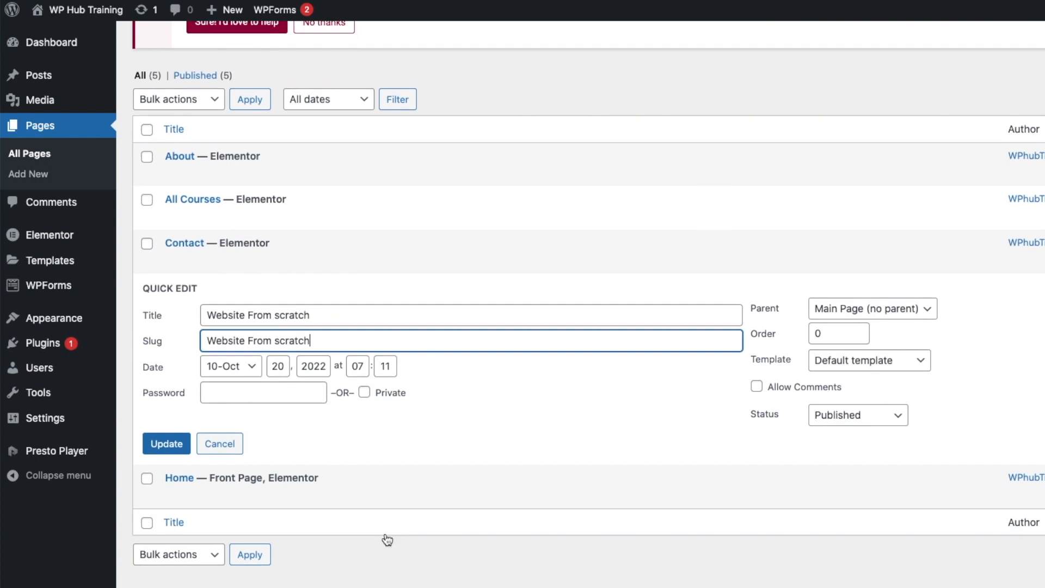
{"action": "left_click", "coordinate": [166, 445]}
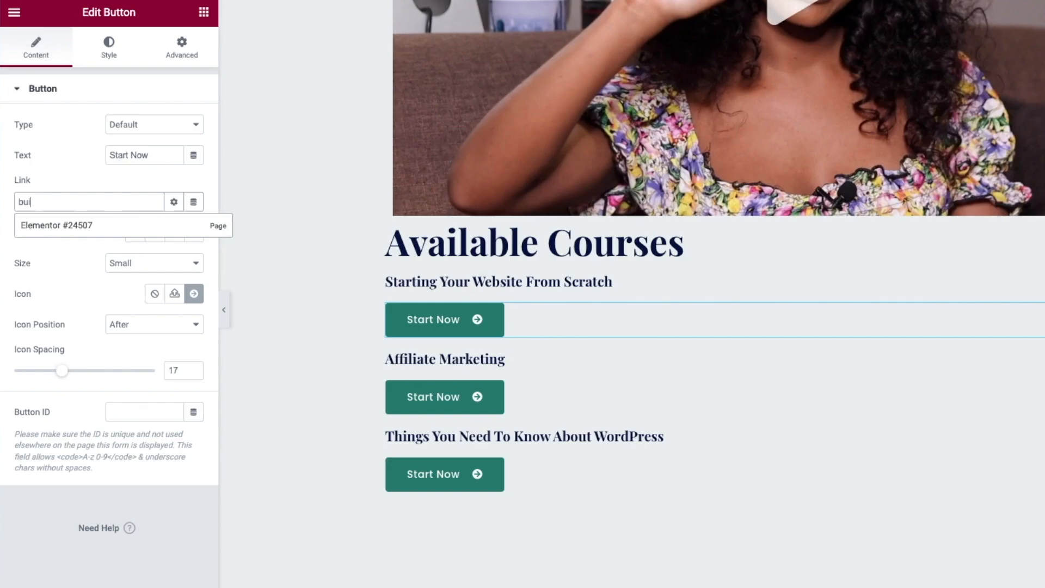
- Set the first Start Now button's link to the 'Website From scratch' page and update
{"action": "scroll", "coordinate": [382, 240], "scroll_direction": "up", "scroll_amount": 4}
{"action": "key", "text": "BackSpace"}
{"action": "key", "text": "BackSpace"}
{"action": "key", "text": "BackSpace"}
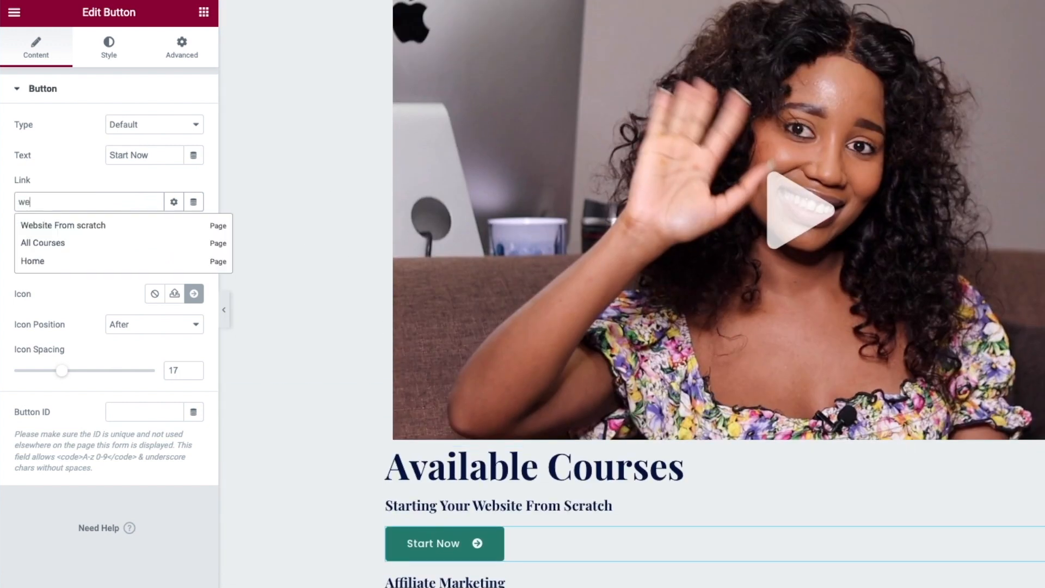
{"action": "left_click", "coordinate": [55, 226]}
{"action": "left_click", "coordinate": [169, 573]}
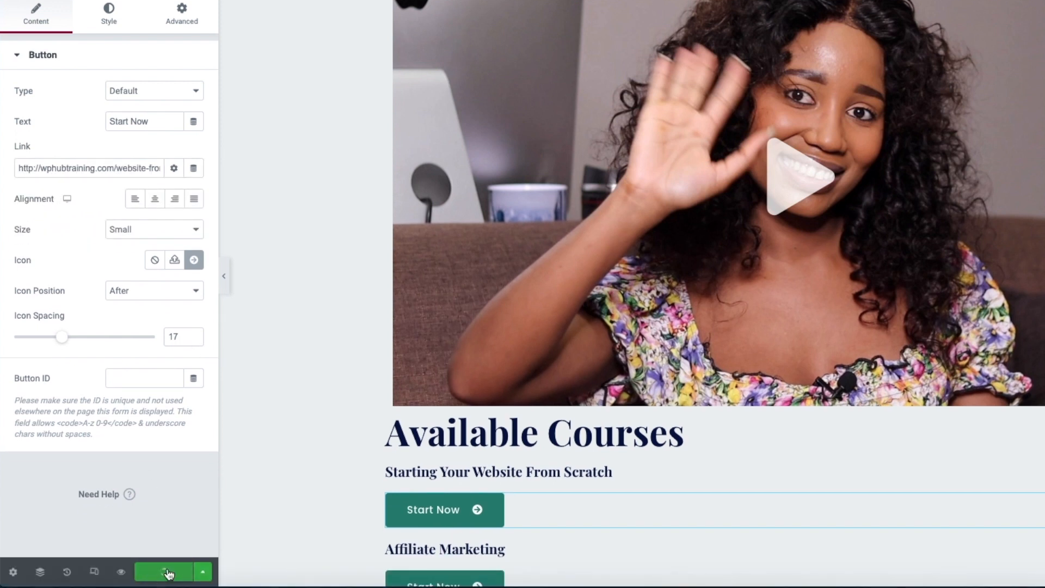
{"action": "scroll", "coordinate": [527, 366], "scroll_direction": "down", "scroll_amount": 5}
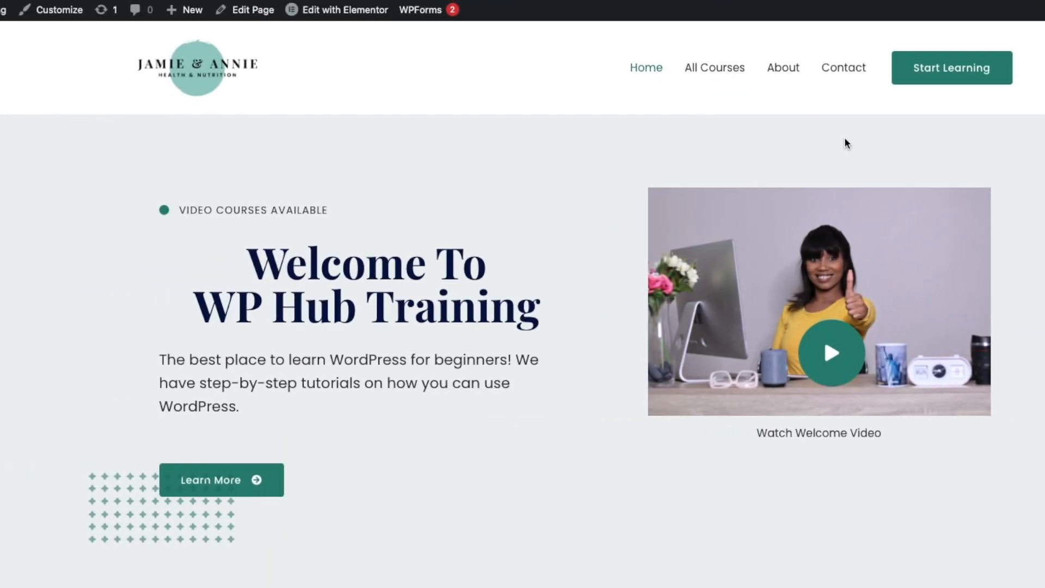
- Go to the All Courses page from the live site's menu
{"action": "scroll", "coordinate": [824, 338], "scroll_direction": "down", "scroll_amount": 5}
{"action": "scroll", "coordinate": [844, 142], "scroll_direction": "up", "scroll_amount": 10}
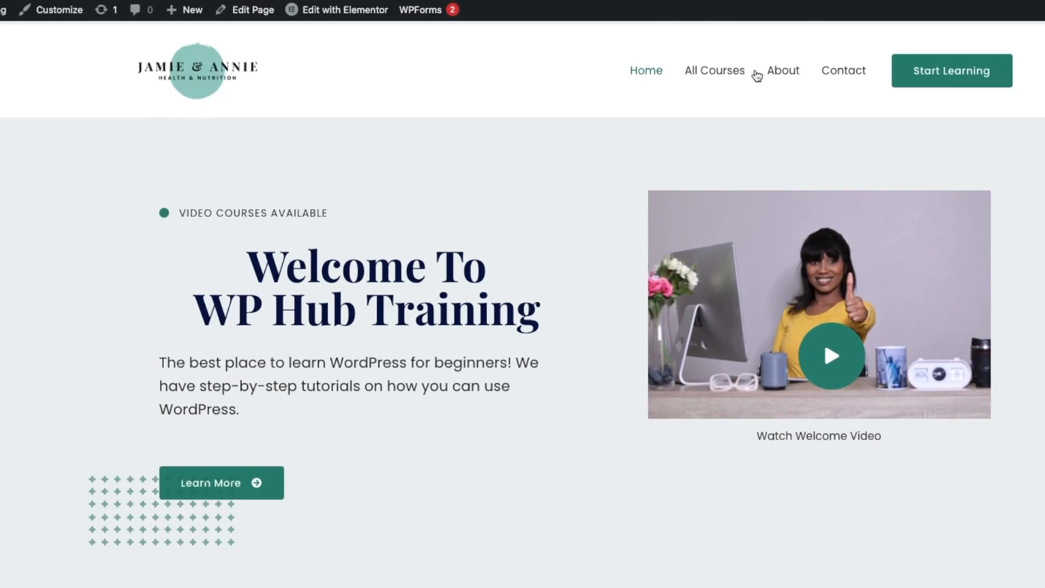
{"action": "left_click", "coordinate": [705, 71]}
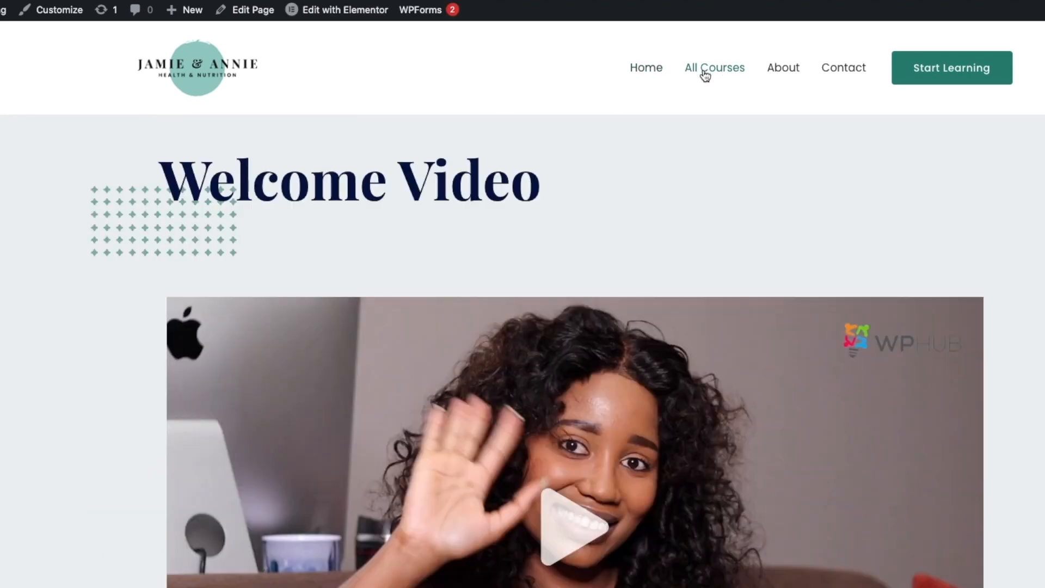
{"action": "scroll", "coordinate": [1017, 268], "scroll_direction": "down", "scroll_amount": 10}
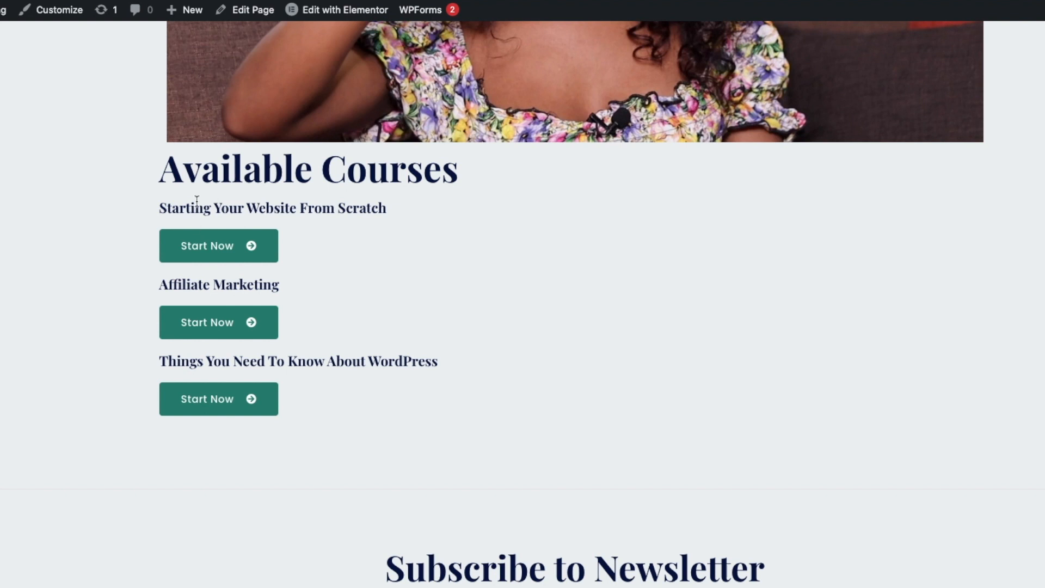
- Test each Start Now link, ending on the Things To Know About WordPress course page
{"action": "left_click", "coordinate": [204, 249]}
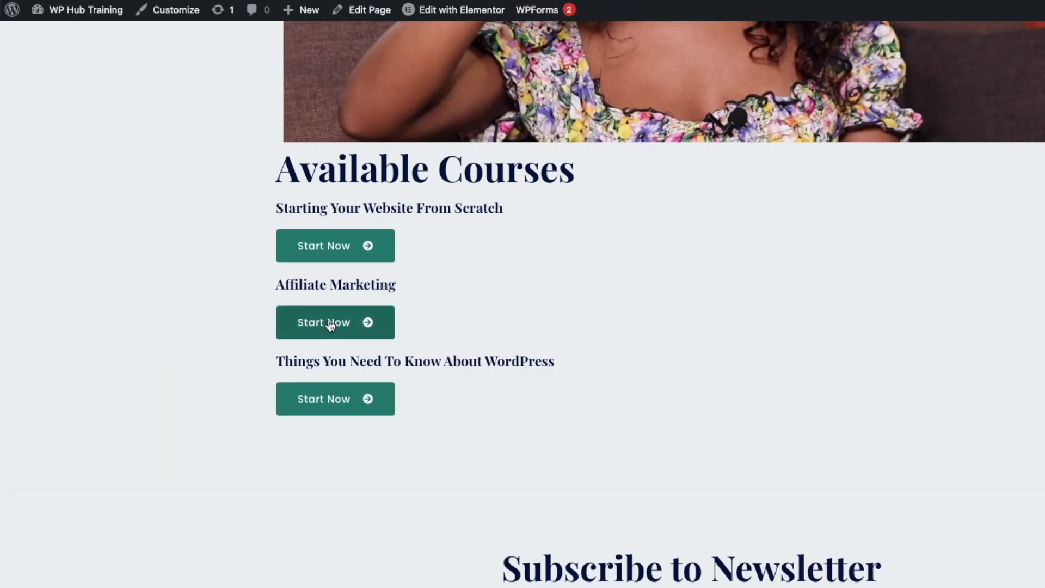
{"action": "left_click", "coordinate": [327, 324]}
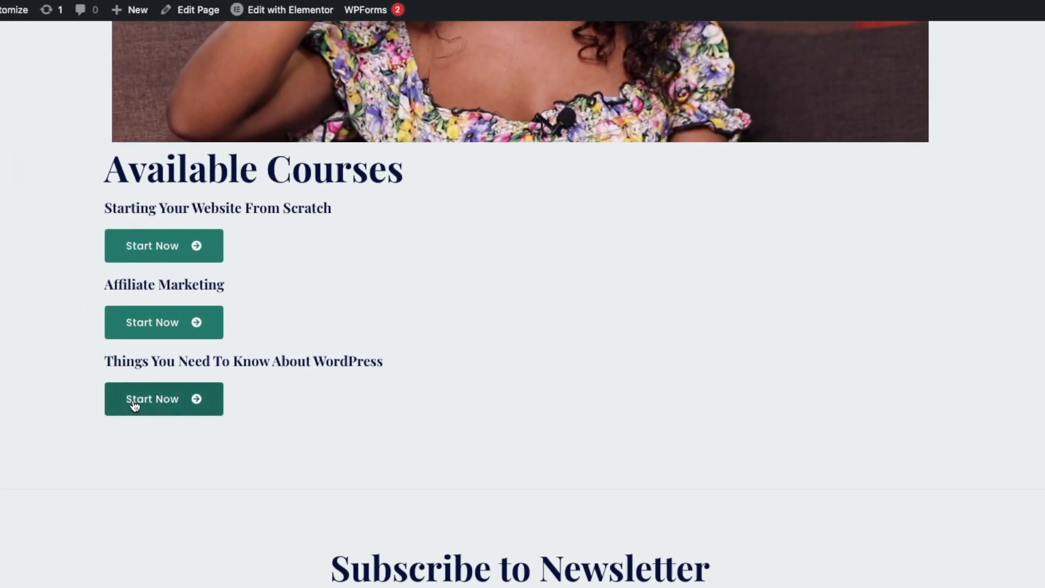
{"action": "left_click", "coordinate": [145, 399]}
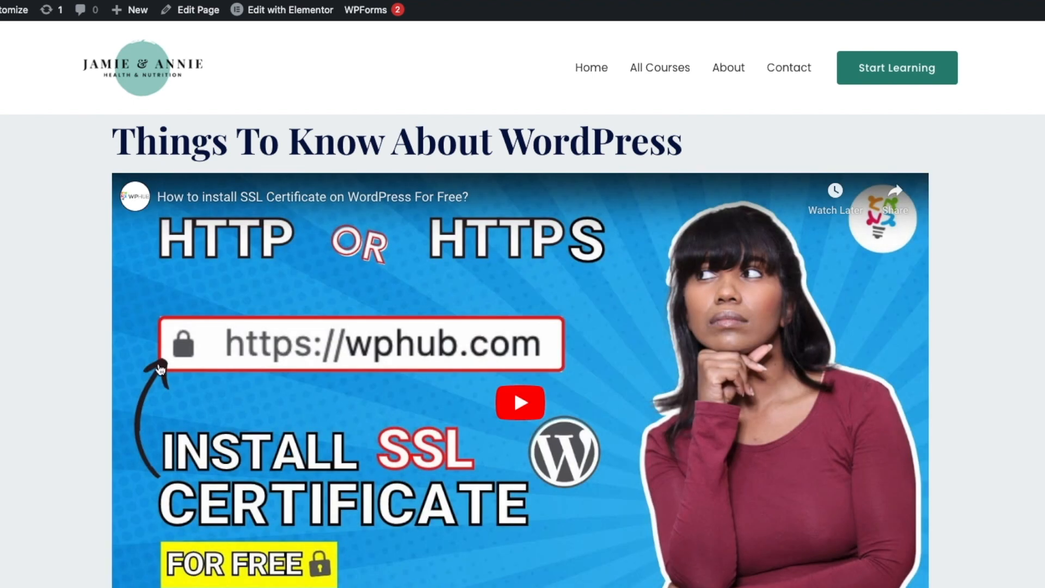
{"action": "scroll", "coordinate": [829, 198], "scroll_direction": "down", "scroll_amount": 10}
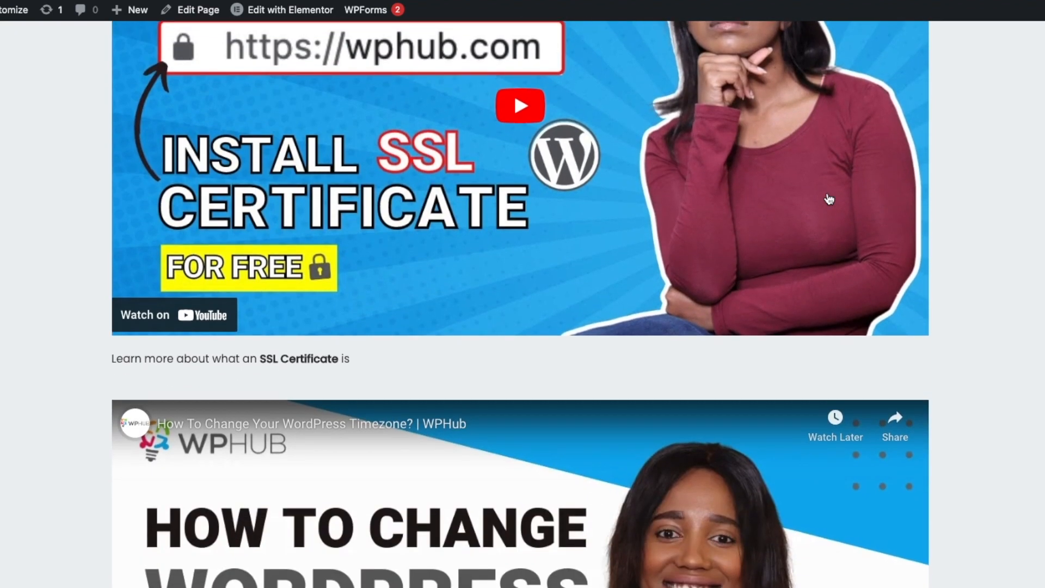
{"action": "scroll", "coordinate": [828, 198], "scroll_direction": "down", "scroll_amount": 6}
{"action": "scroll", "coordinate": [829, 199], "scroll_direction": "up", "scroll_amount": 15}
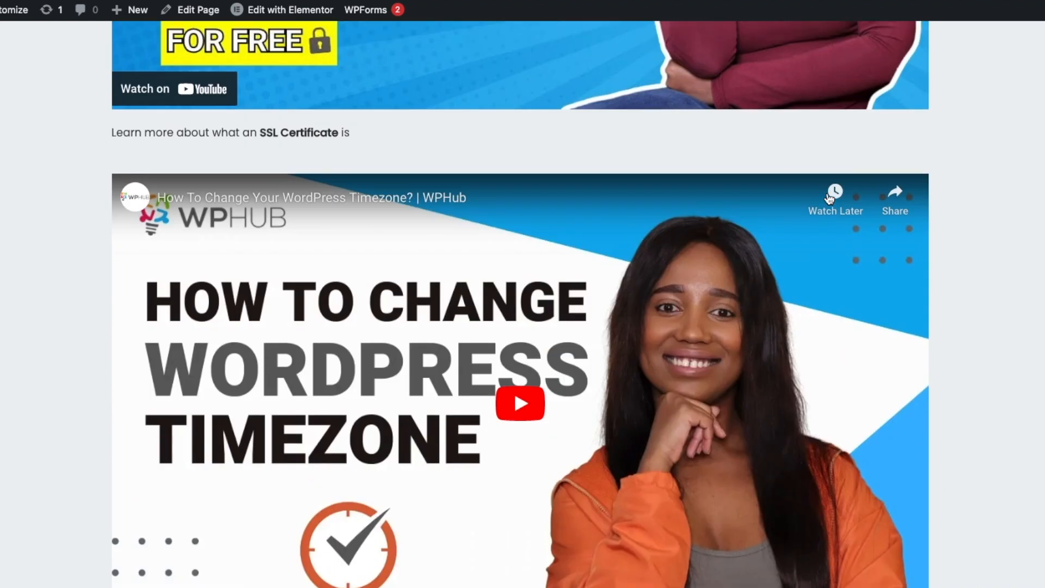
{"action": "scroll", "coordinate": [328, 370], "scroll_direction": "down", "scroll_amount": 3}
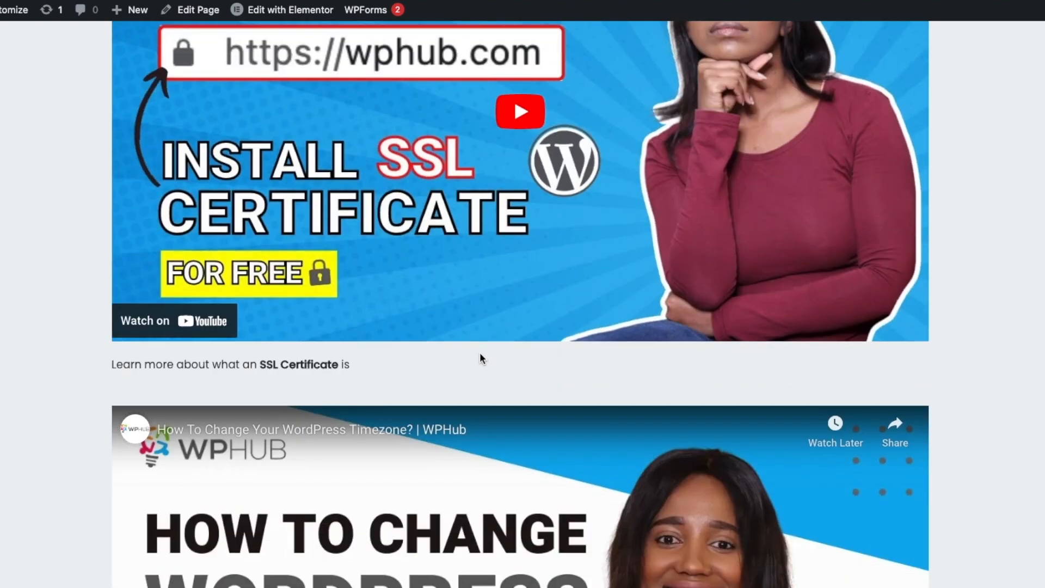
{"action": "scroll", "coordinate": [480, 355], "scroll_direction": "down", "scroll_amount": 8}
{"action": "scroll", "coordinate": [569, 403], "scroll_direction": "up", "scroll_amount": 12}
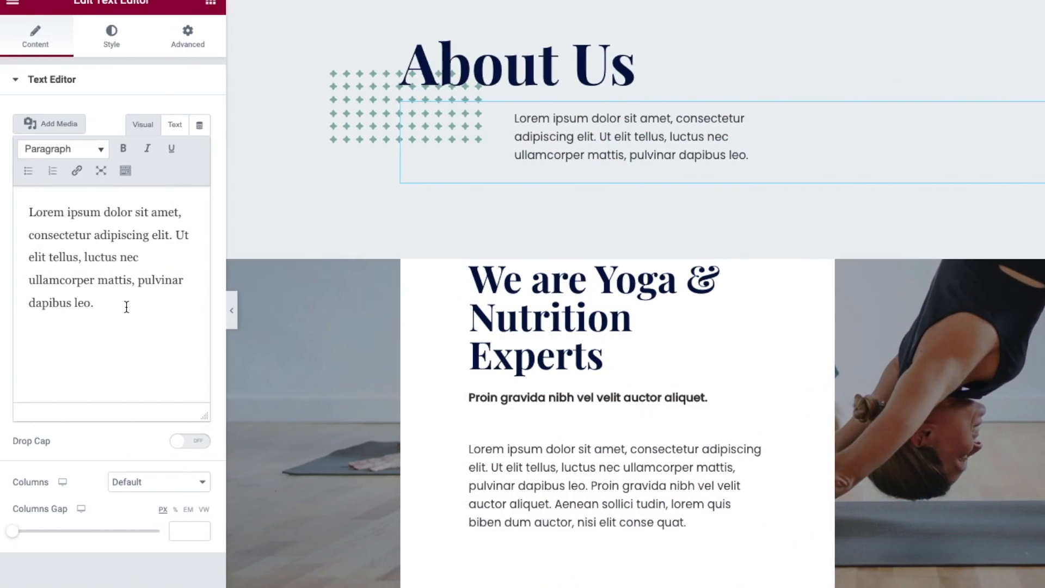
- Replace the About Us placeholder paragraph with the pasted WPHub introduction
{"action": "left_click_drag", "start_coordinate": [97, 298], "coordinate": [19, 199]}
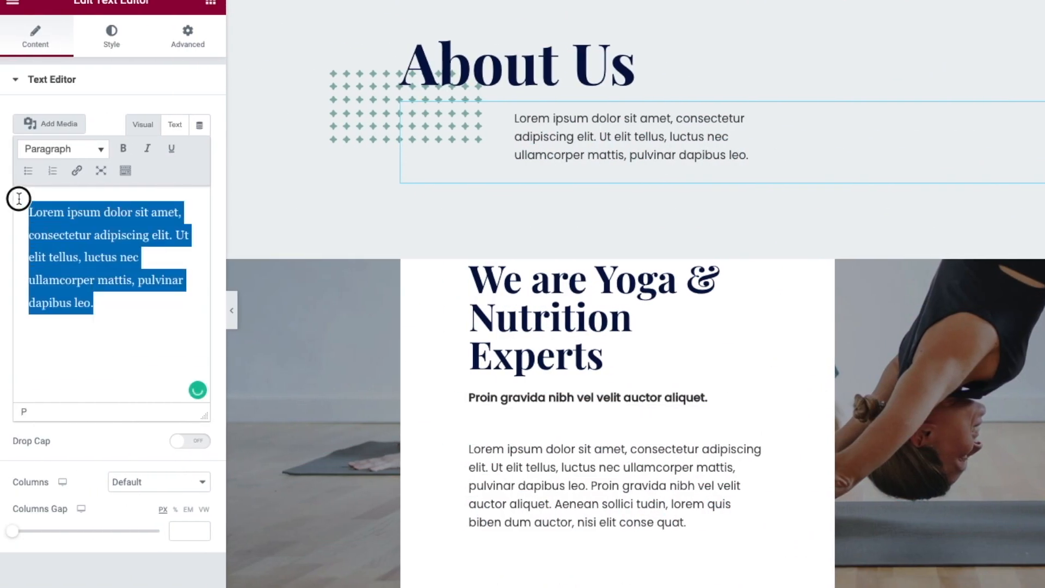
{"action": "type", "text": "We are WPHub, and we write independent reviews specialized in WordPress themes, plugins, and hosting. We want to create simple and educational content around WordPress to teach you how to build, optimize, and monetize your WordPress site."}
{"action": "scroll", "coordinate": [290, 223], "scroll_direction": "down", "scroll_amount": 3}
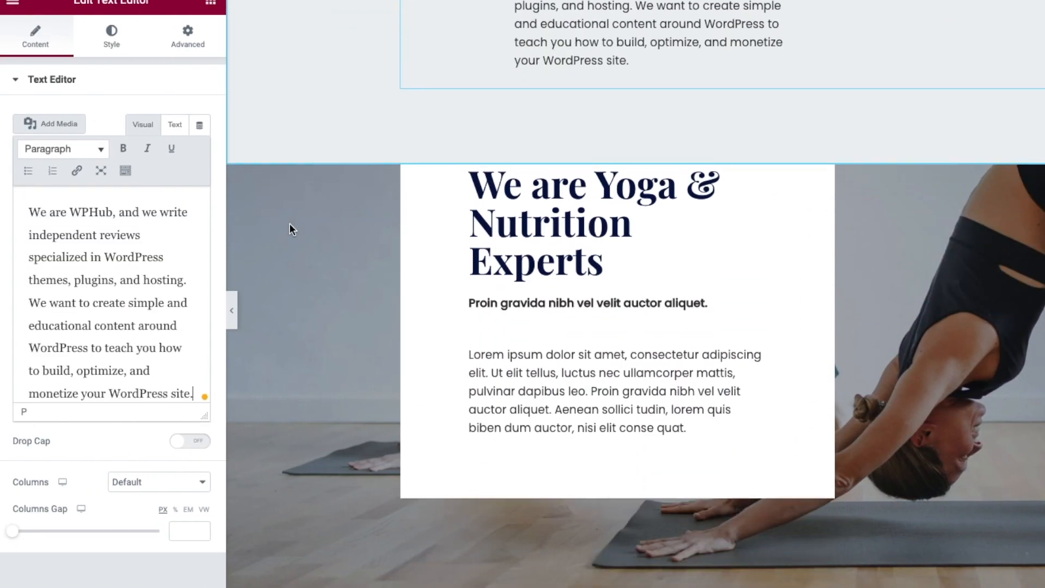
{"action": "scroll", "coordinate": [289, 224], "scroll_direction": "down", "scroll_amount": 1}
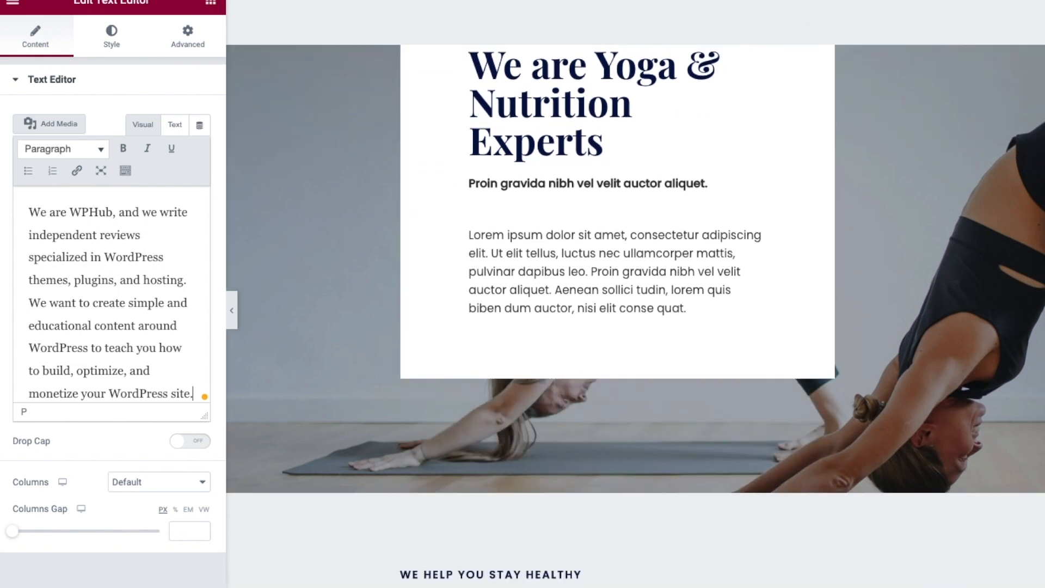
- Retitle the yoga heading to 'Watch Our Beginner Friendly Courses'
{"action": "left_click", "coordinate": [575, 118]}
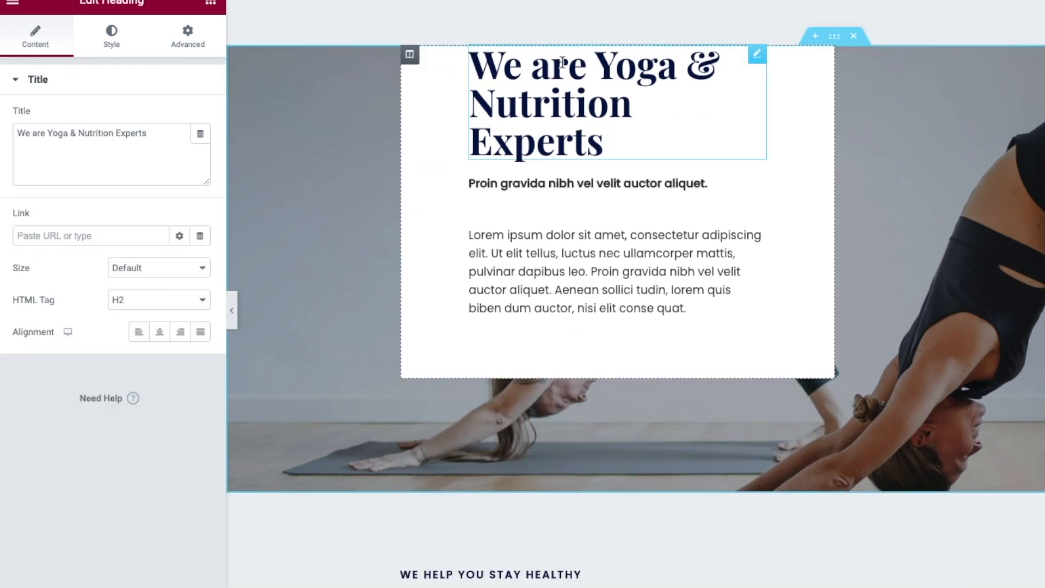
{"action": "left_click_drag", "start_coordinate": [148, 133], "coordinate": [4, 133]}
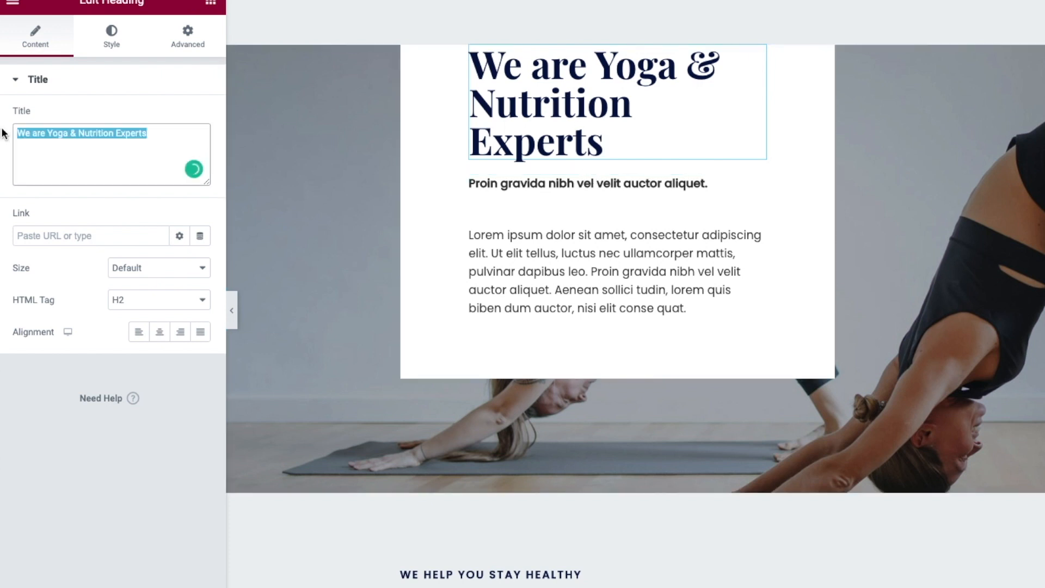
{"action": "type", "text": "Watch Our Beginner Friendly Courses"}
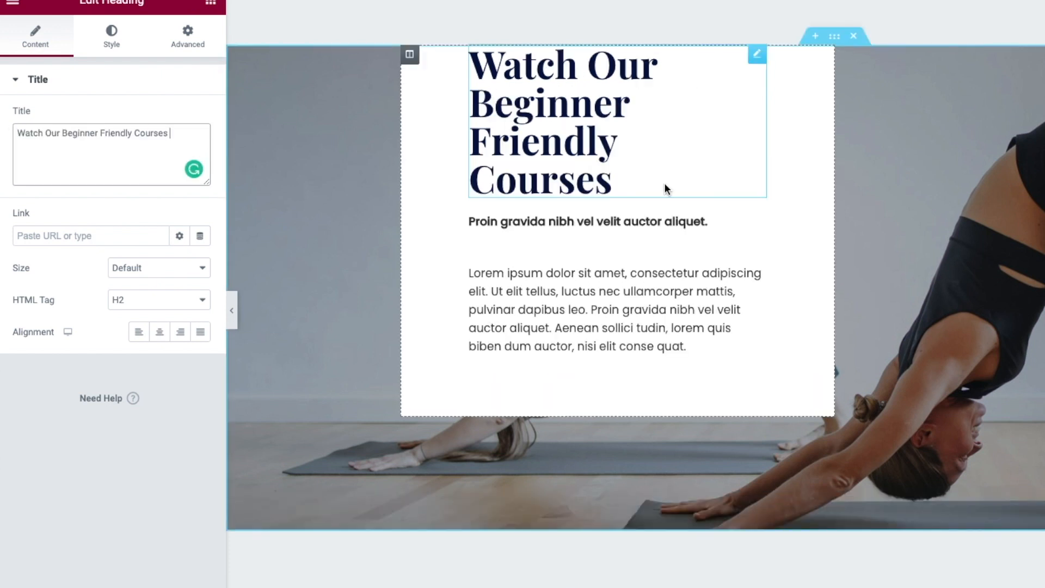
- Set the subtitle to 'Choose, edit and customize your WordPress Themes' and paste the courses description
{"action": "left_click", "coordinate": [615, 222]}
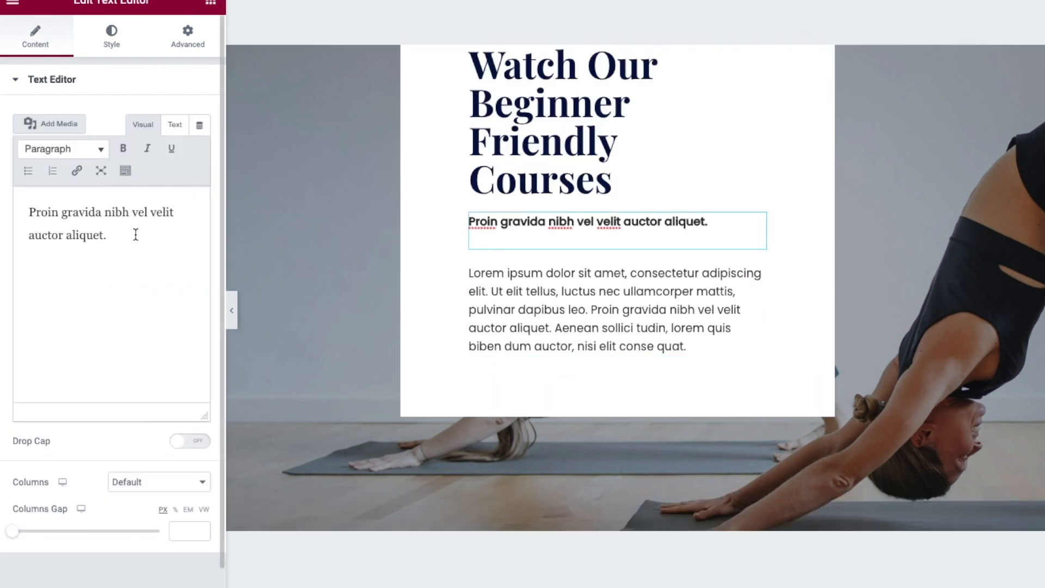
{"action": "left_click_drag", "start_coordinate": [106, 240], "coordinate": [21, 210]}
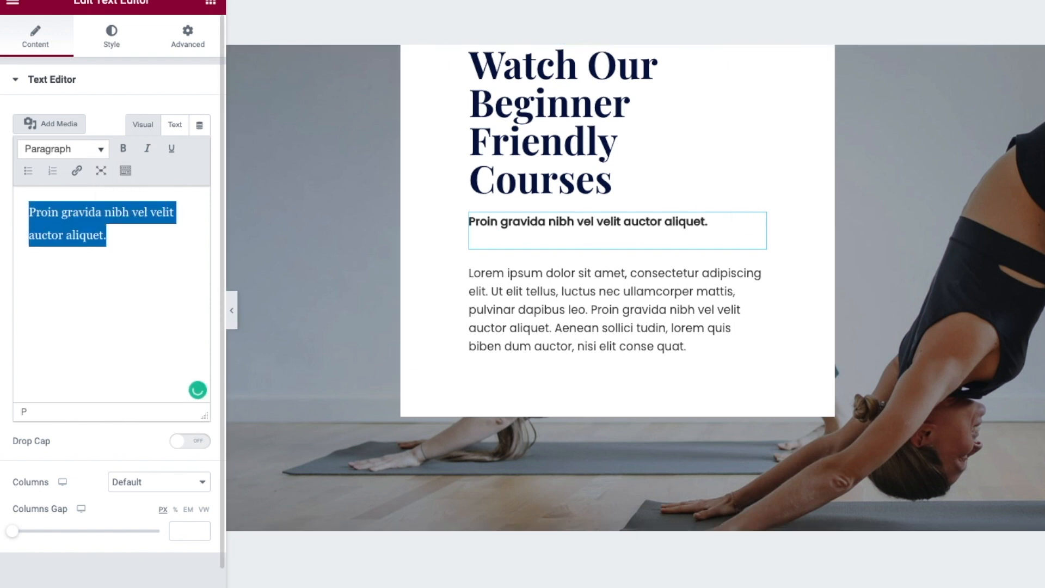
{"action": "type", "text": "Choose, edit and customise your WordPress Themes"}
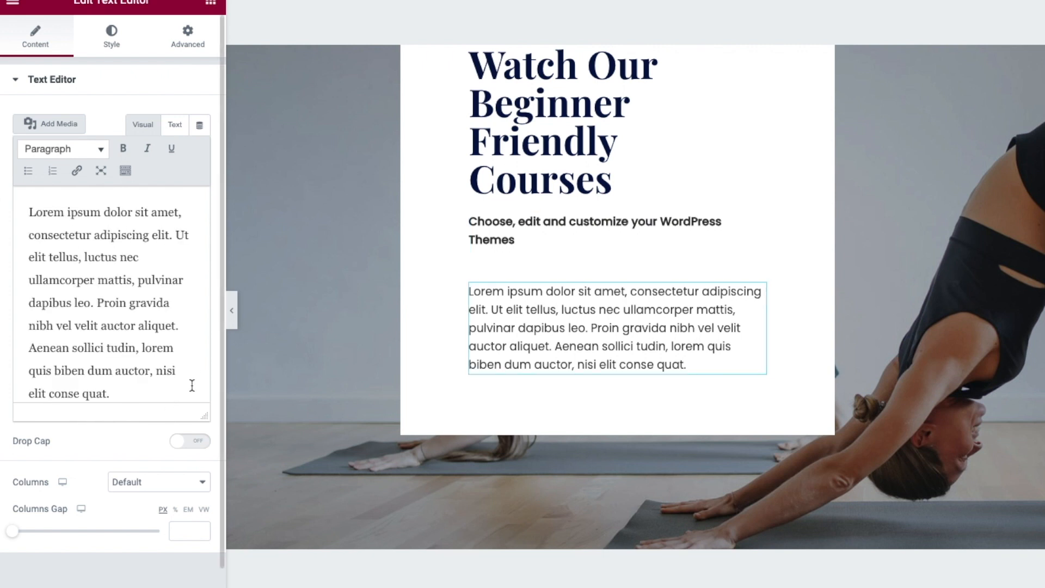
{"action": "left_click_drag", "start_coordinate": [159, 388], "coordinate": [3, 193]}
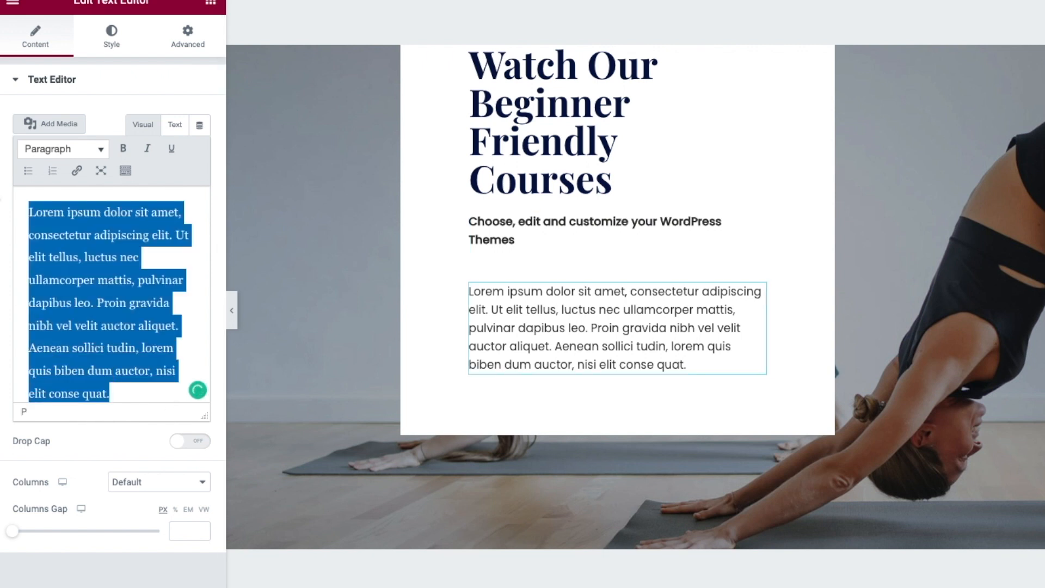
{"action": "type", "text": "We teach beginner friendly WordPress tutorials and we also provide full courses on building your website from scratch. Learning more about Affiliate Marketing. Getting Tips on how you can make your WordPress Site Better"}
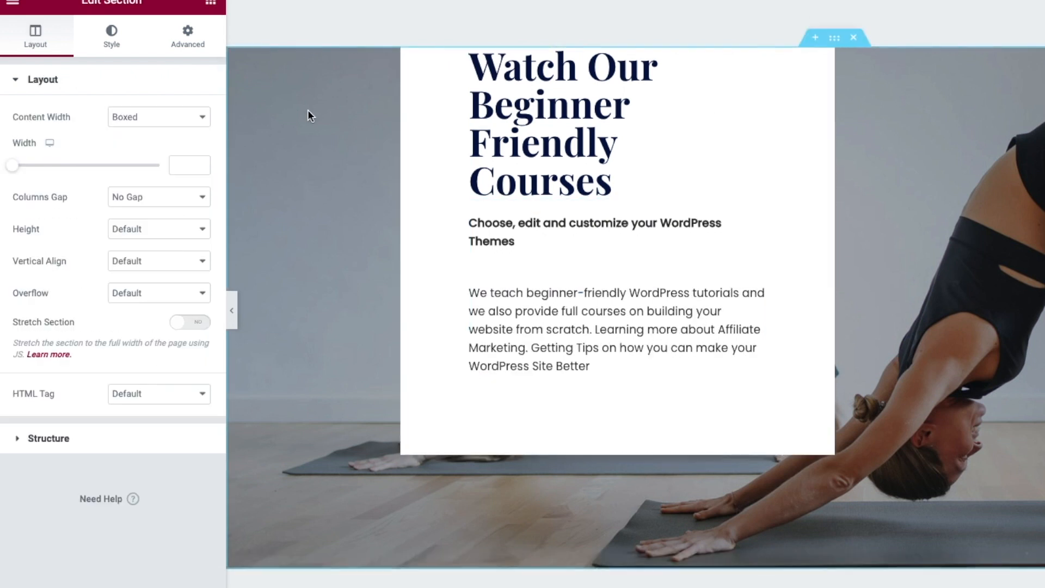
- Set the courses section background to the Media Library photo of the woman in yellow
{"action": "right_click", "coordinate": [305, 108]}
{"action": "left_click", "coordinate": [319, 120]}
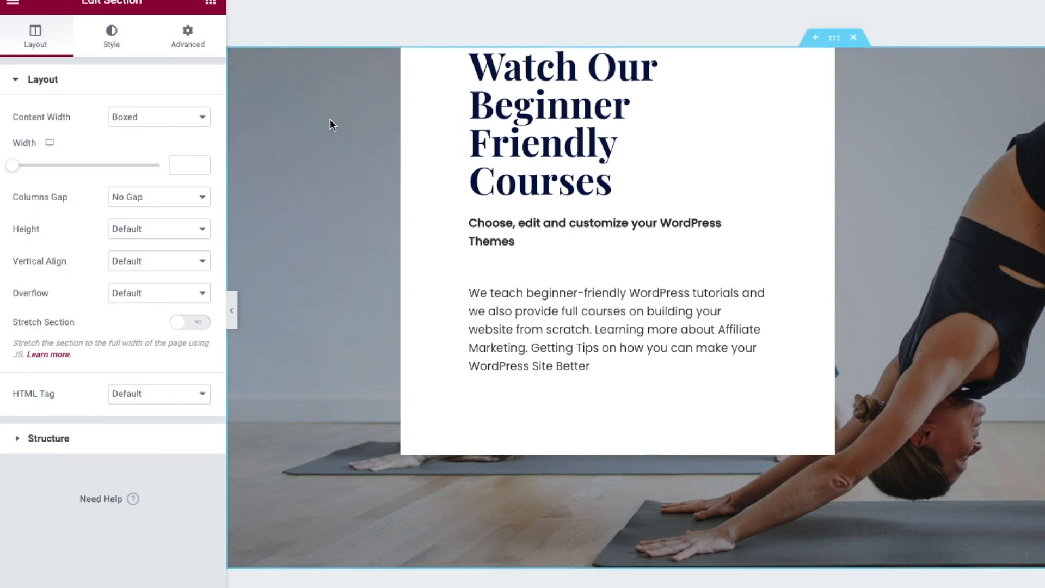
{"action": "left_click", "coordinate": [114, 32]}
{"action": "mouse_move", "coordinate": [116, 269]}
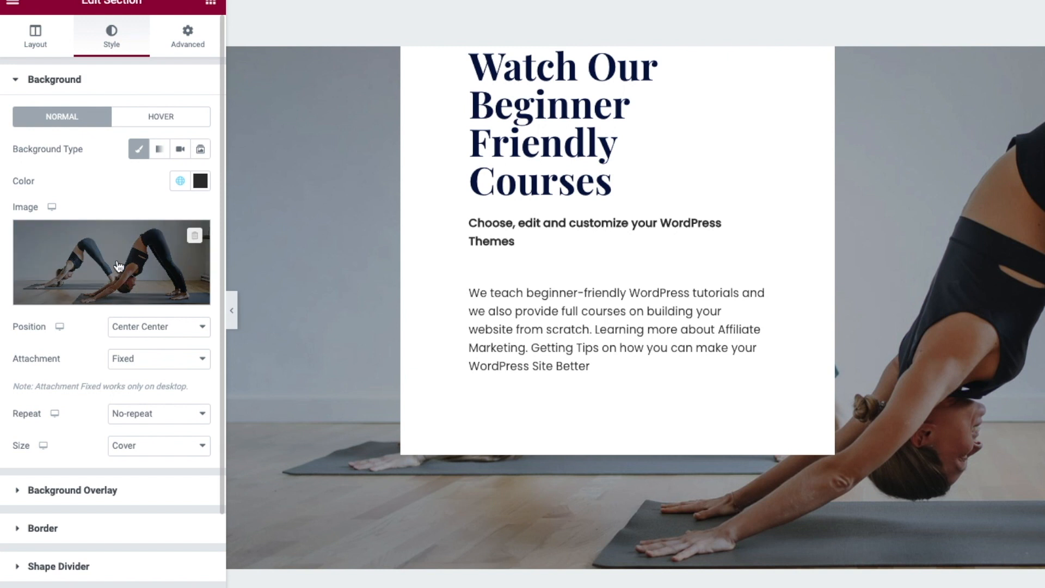
{"action": "left_click", "coordinate": [103, 296]}
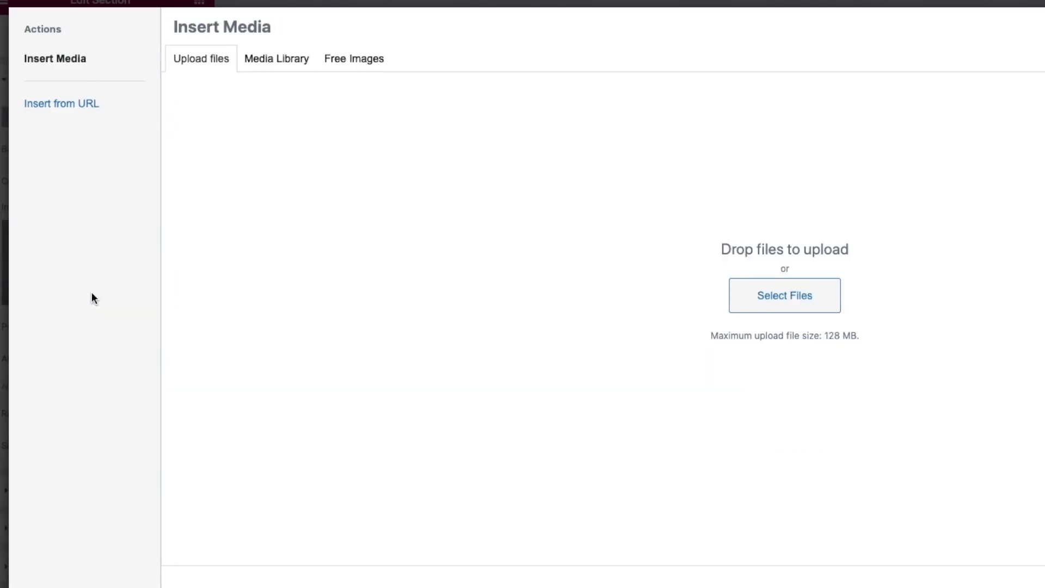
{"action": "left_click", "coordinate": [287, 56]}
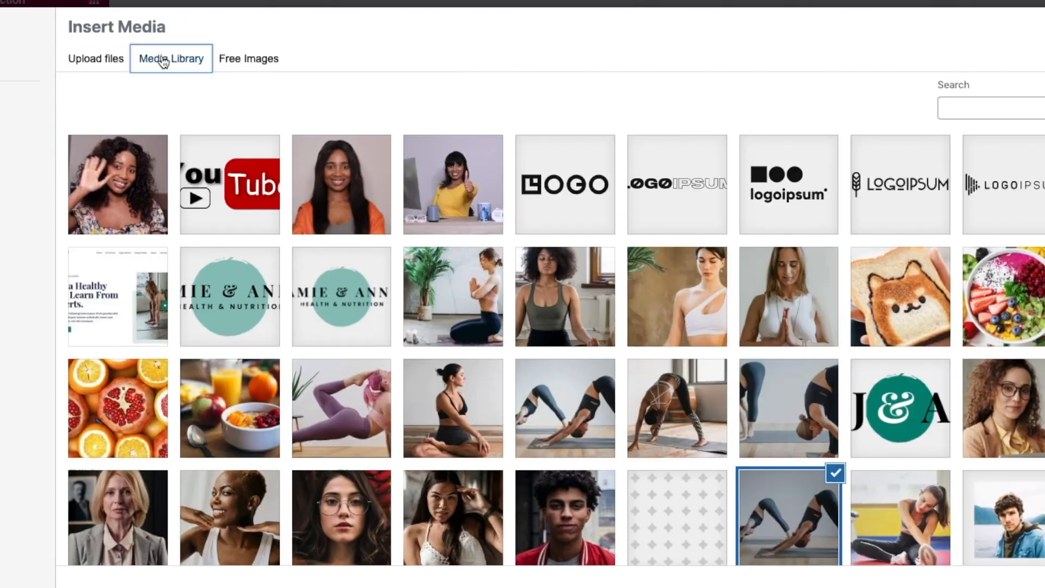
{"action": "left_click", "coordinate": [461, 163]}
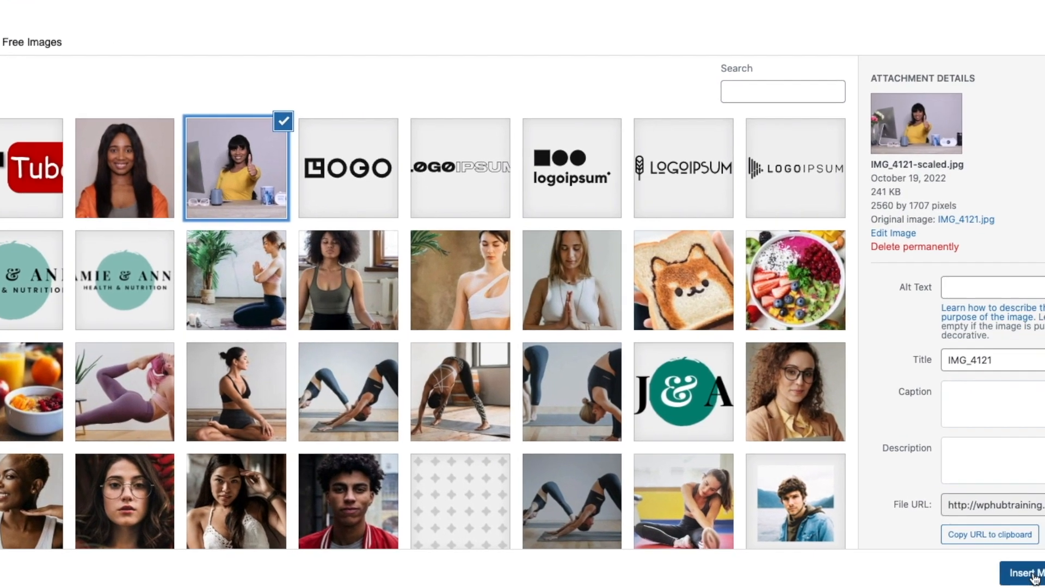
{"action": "left_click", "coordinate": [1023, 572]}
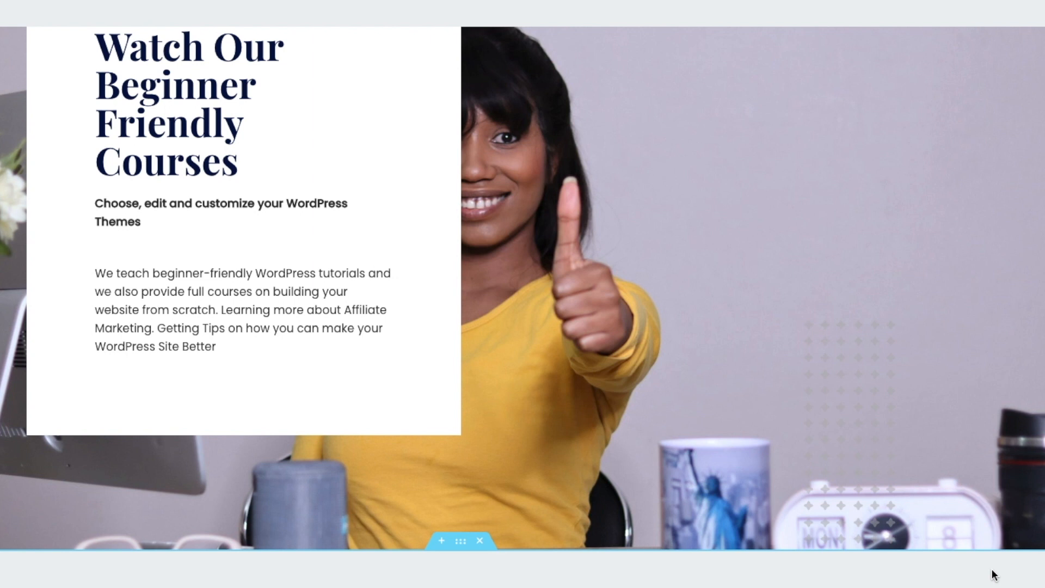
{"action": "scroll", "coordinate": [744, 259], "scroll_direction": "down", "scroll_amount": 4}
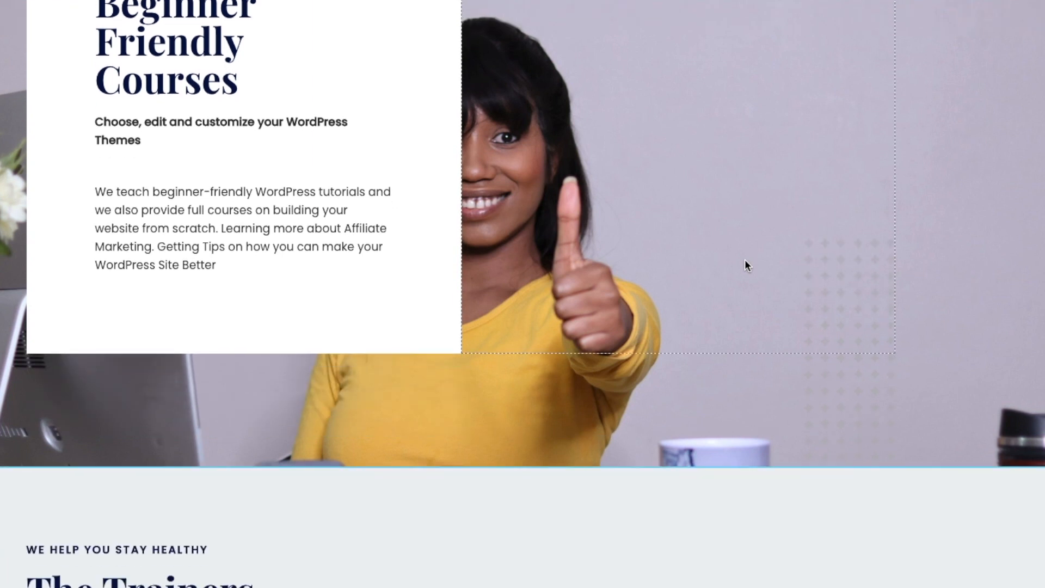
{"action": "scroll", "coordinate": [744, 265], "scroll_direction": "down", "scroll_amount": 4}
{"action": "scroll", "coordinate": [744, 265], "scroll_direction": "up", "scroll_amount": 9}
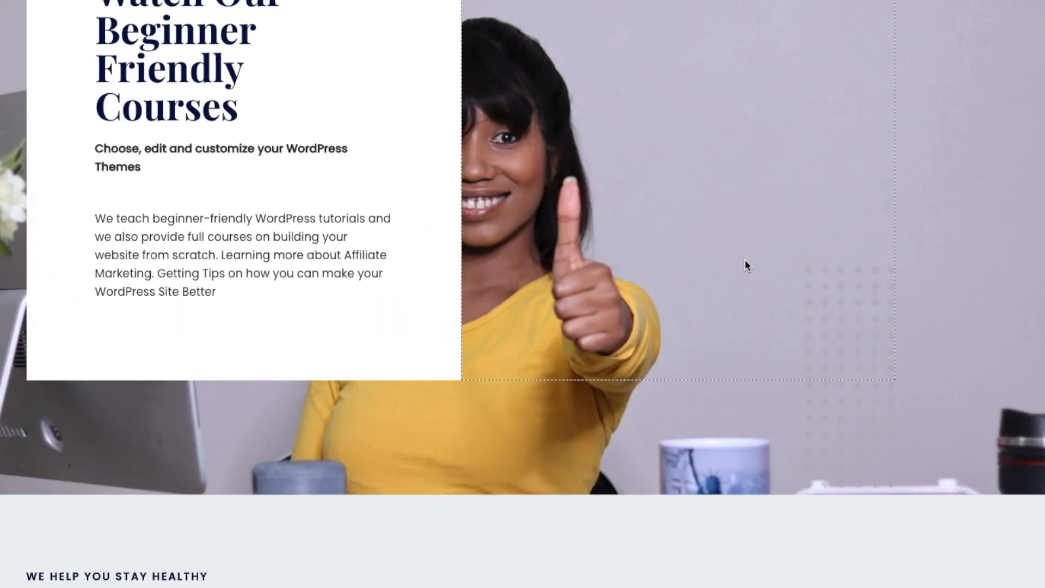
{"action": "scroll", "coordinate": [744, 265], "scroll_direction": "down", "scroll_amount": 1}
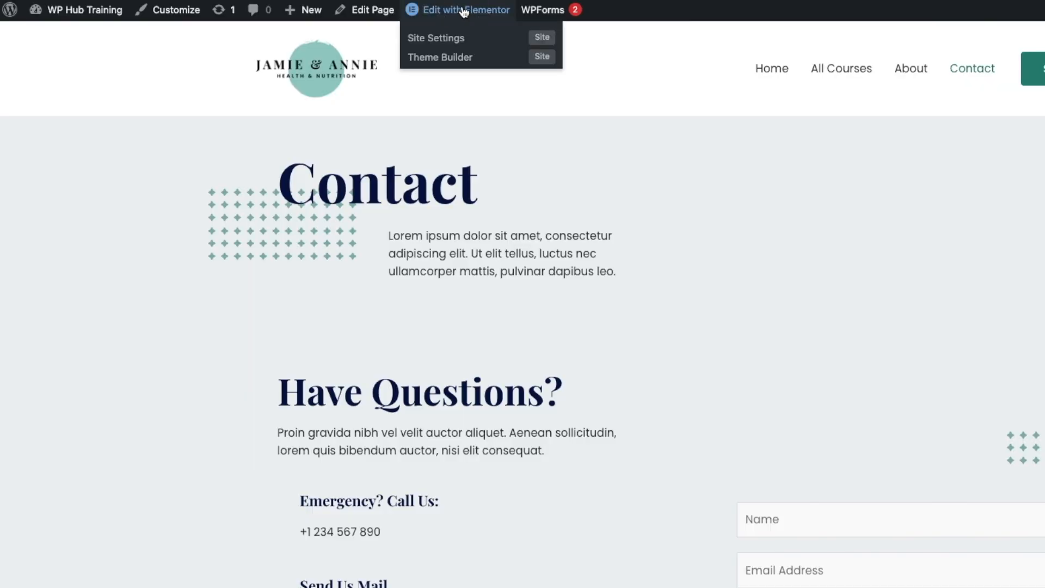
- Open the Contact page in Elementor and change the Find the Studio map location to '1 cat road'
{"action": "left_click", "coordinate": [464, 12]}
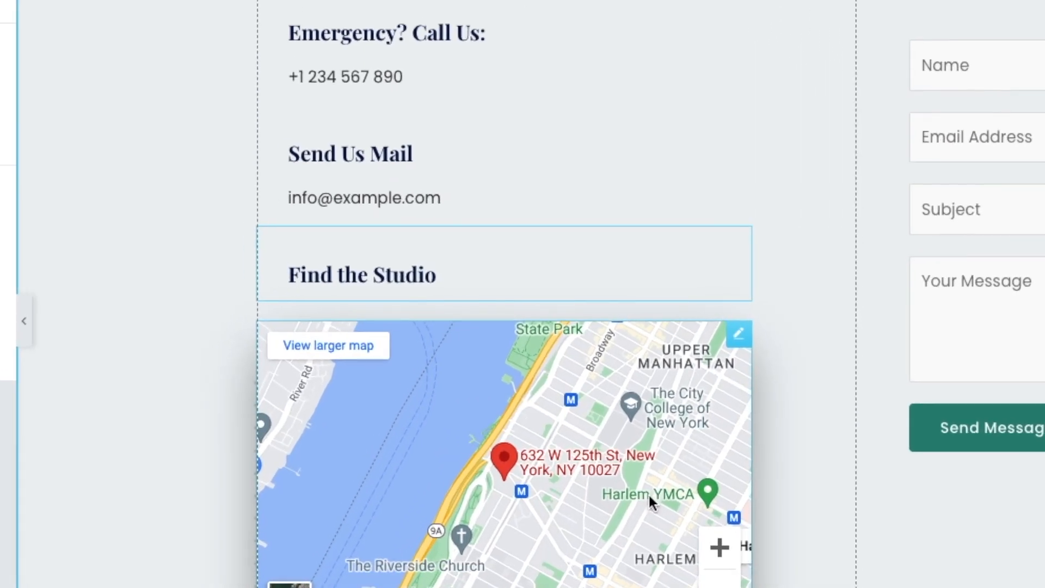
{"action": "left_click", "coordinate": [626, 486]}
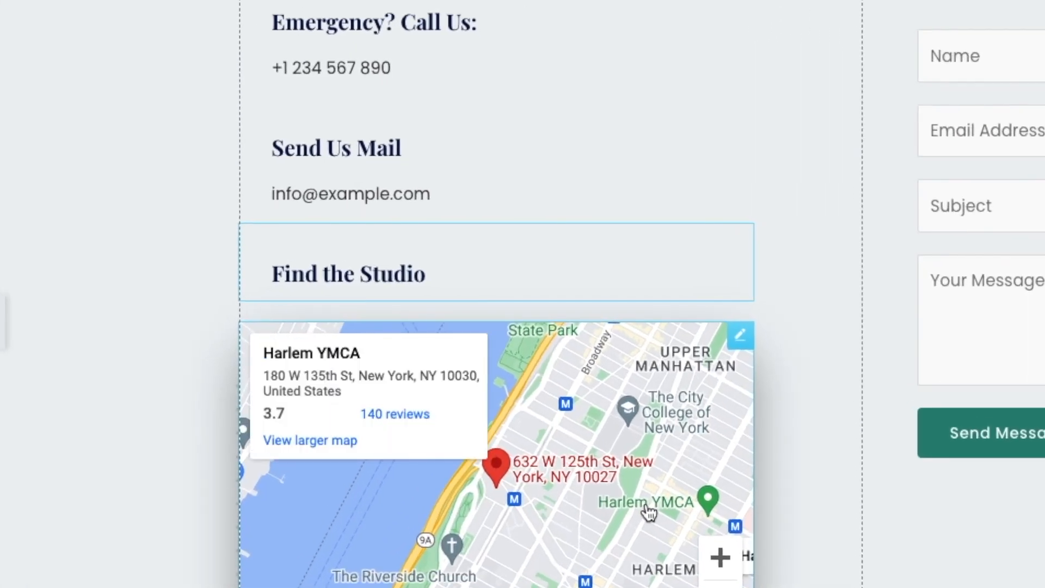
{"action": "right_click", "coordinate": [739, 337]}
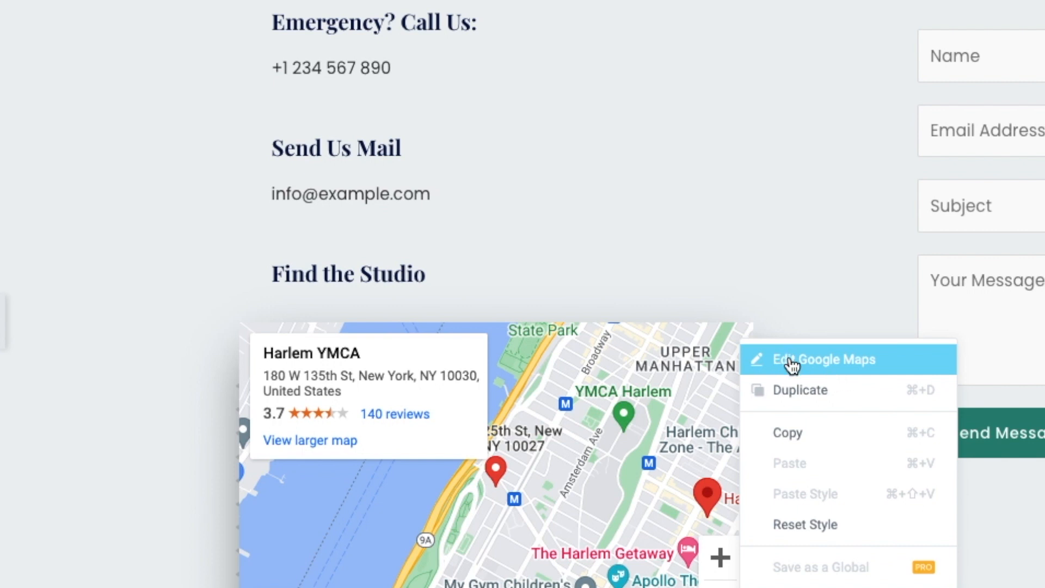
{"action": "left_click", "coordinate": [808, 368]}
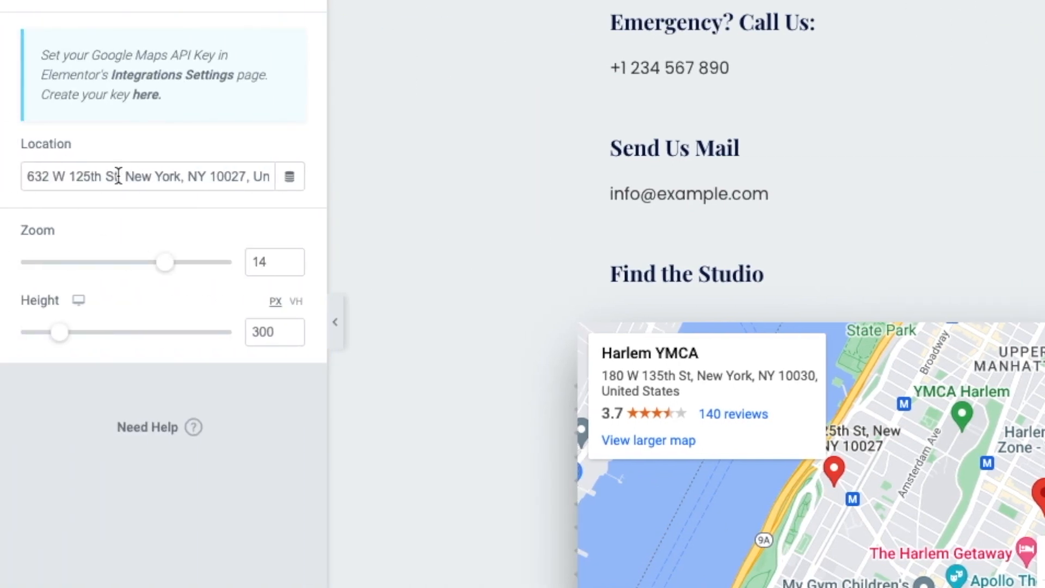
{"action": "triple_click", "coordinate": [163, 177]}
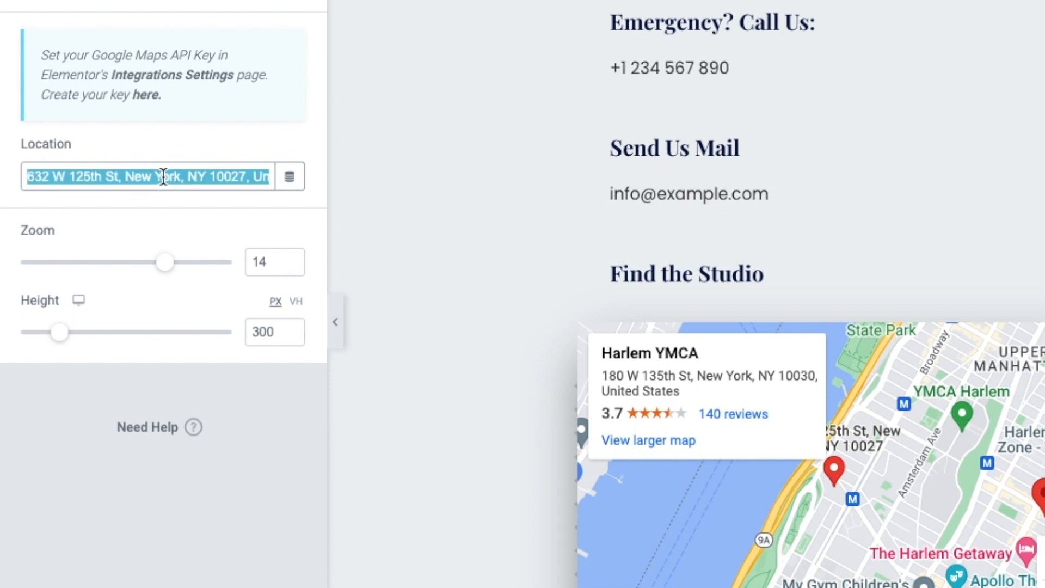
{"action": "type", "text": "1 cat road"}
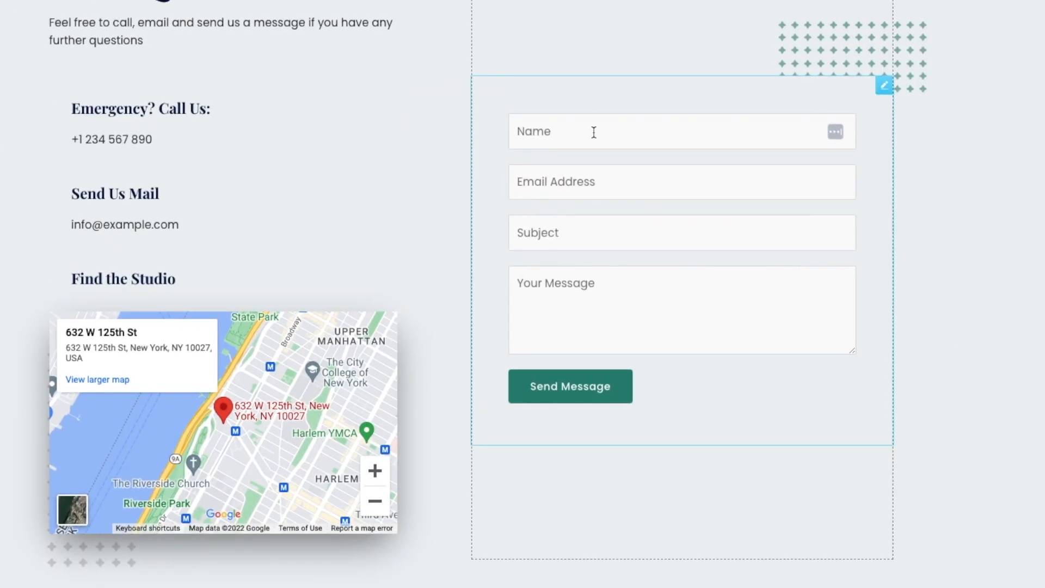
{"action": "scroll", "coordinate": [568, 298], "scroll_direction": "up", "scroll_amount": 2}
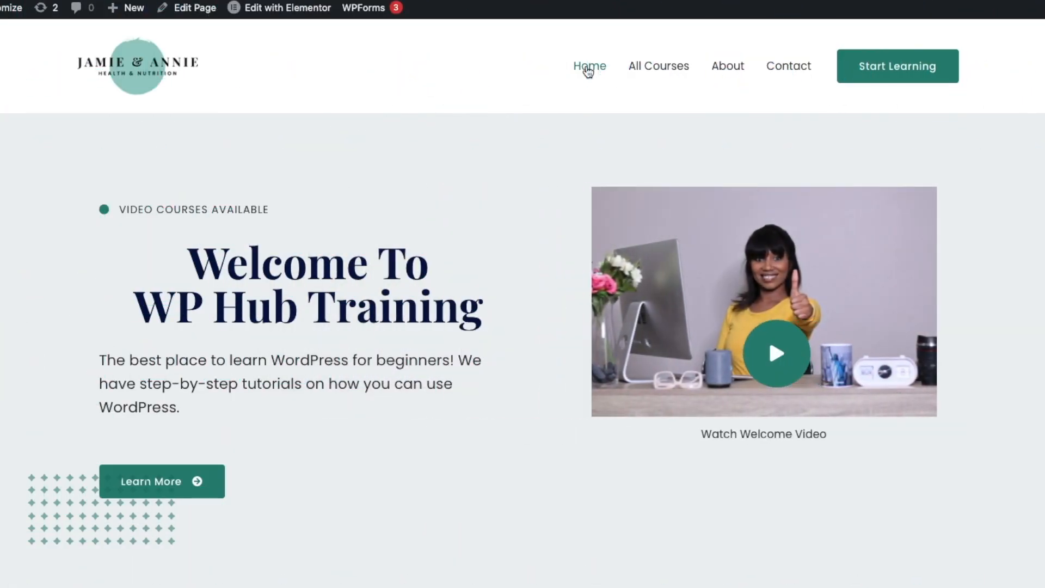
{"action": "scroll", "coordinate": [478, 198], "scroll_direction": "down", "scroll_amount": 3}
{"action": "scroll", "coordinate": [478, 197], "scroll_direction": "down", "scroll_amount": 8}
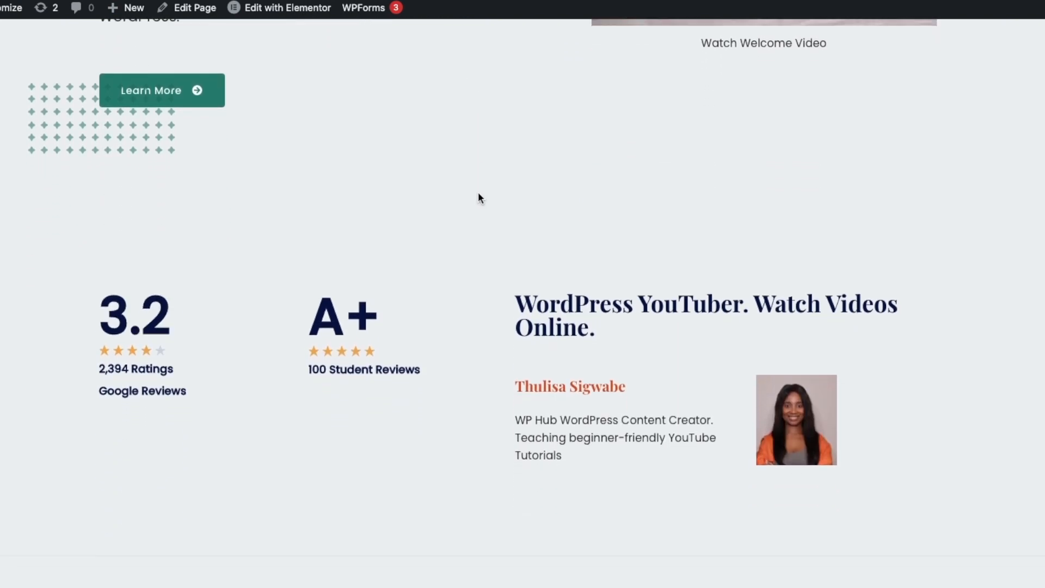
{"action": "scroll", "coordinate": [479, 197], "scroll_direction": "up", "scroll_amount": 8}
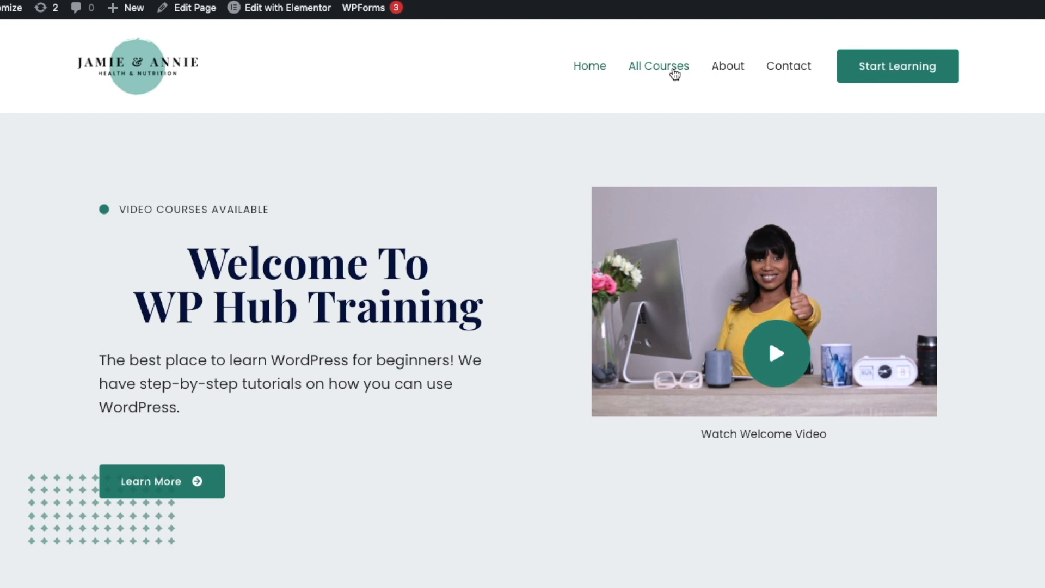
{"action": "scroll", "coordinate": [673, 73], "scroll_direction": "down", "scroll_amount": 10}
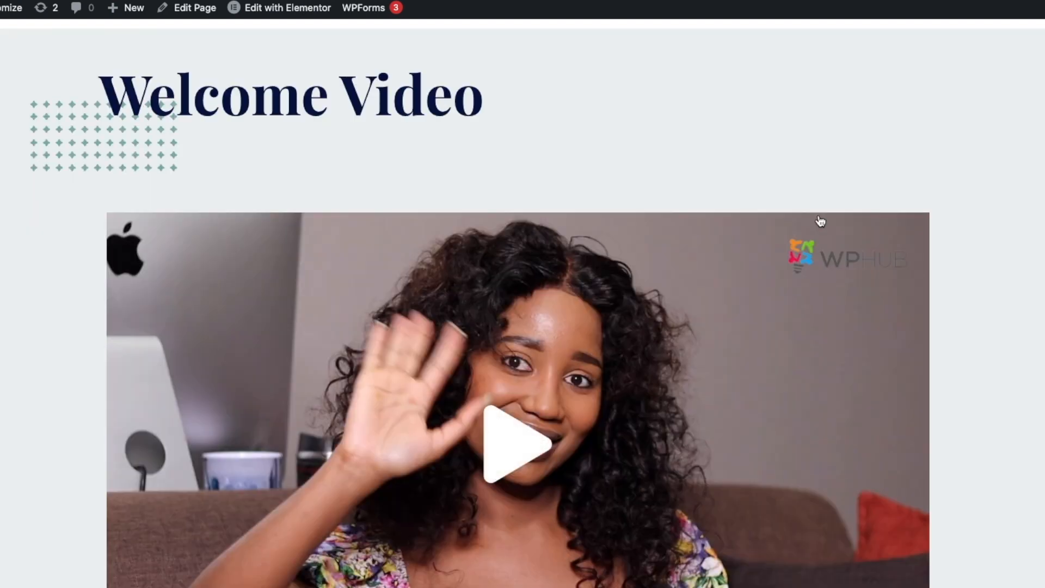
{"action": "scroll", "coordinate": [820, 221], "scroll_direction": "down", "scroll_amount": 10}
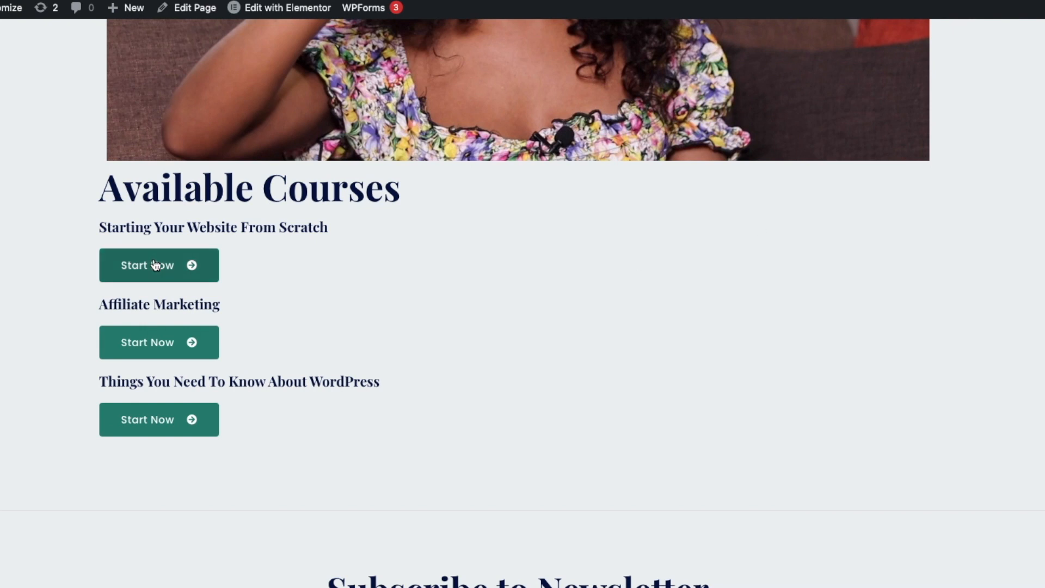
{"action": "left_click", "coordinate": [164, 264]}
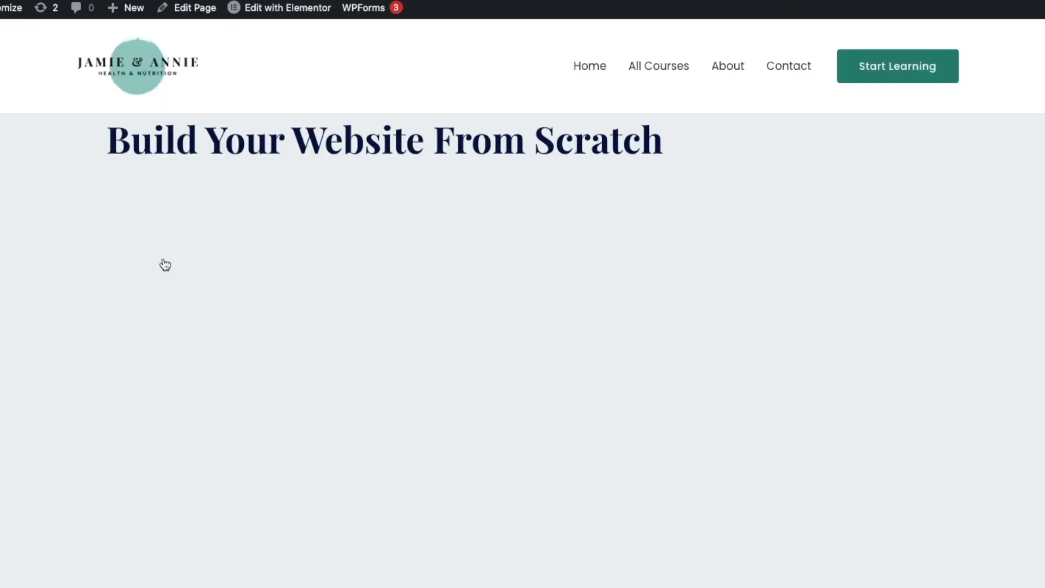
{"action": "scroll", "coordinate": [164, 264], "scroll_direction": "down", "scroll_amount": 10}
{"action": "scroll", "coordinate": [164, 265], "scroll_direction": "down", "scroll_amount": 5}
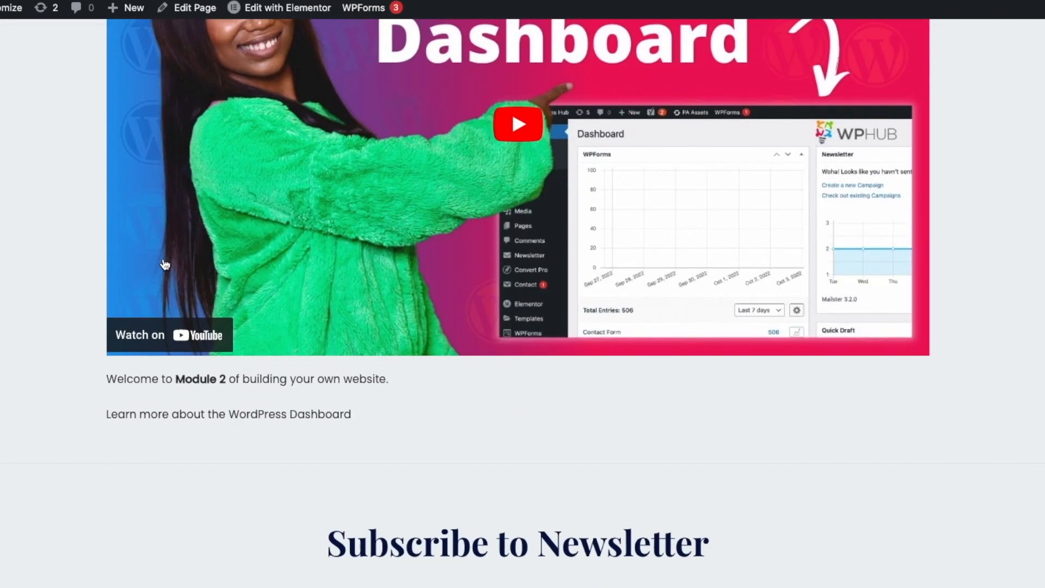
{"action": "scroll", "coordinate": [136, 261], "scroll_direction": "up", "scroll_amount": 15}
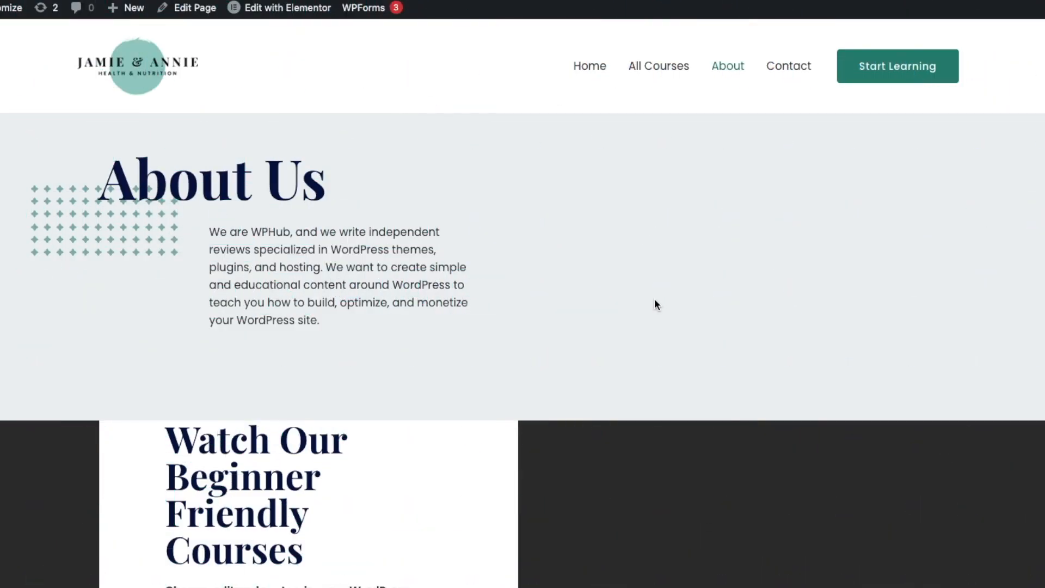
{"action": "scroll", "coordinate": [654, 300], "scroll_direction": "down", "scroll_amount": 5}
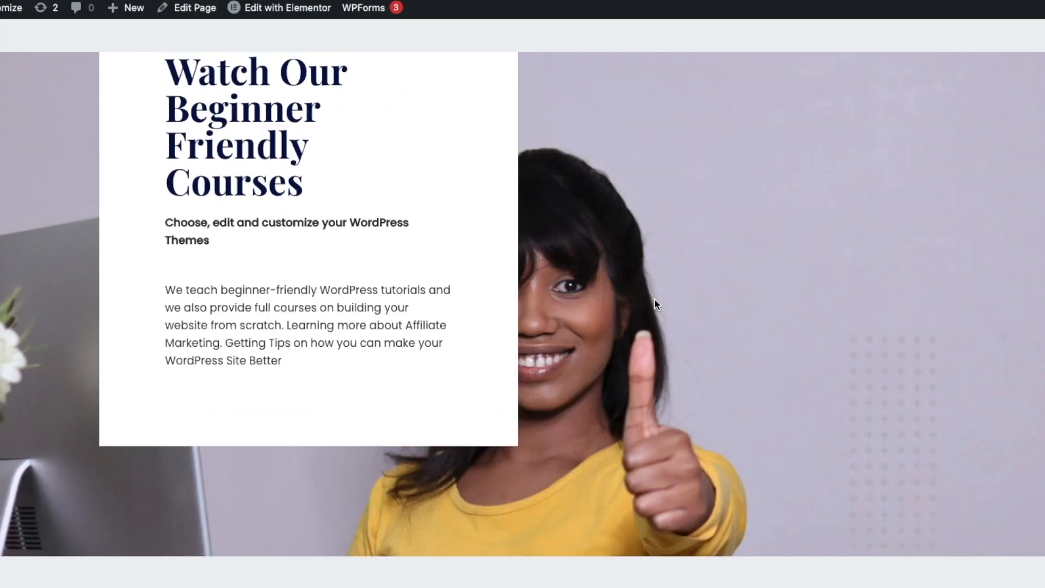
{"action": "scroll", "coordinate": [655, 304], "scroll_direction": "up", "scroll_amount": 5}
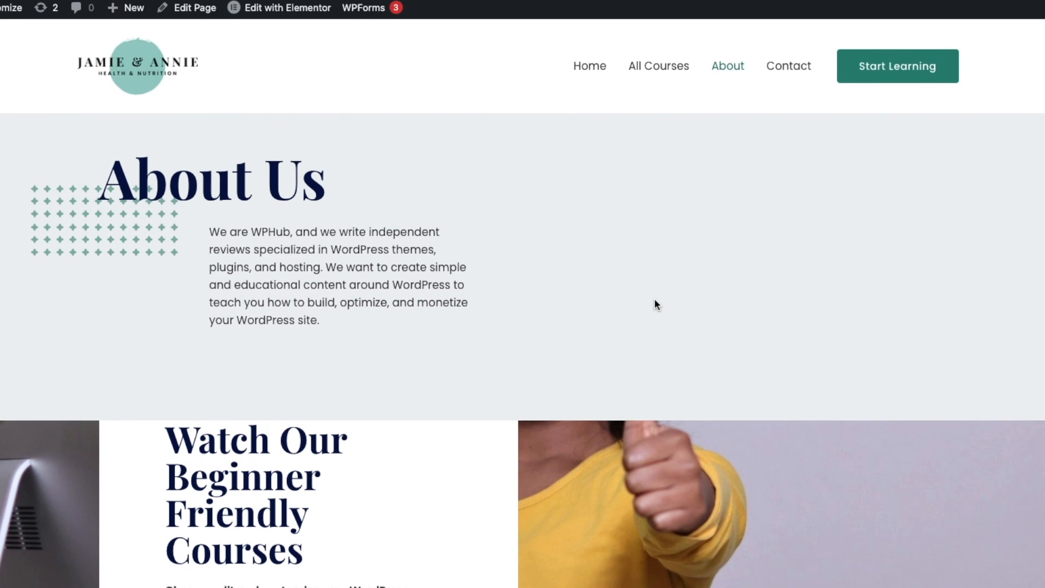
{"action": "scroll", "coordinate": [656, 304], "scroll_direction": "down", "scroll_amount": 10}
{"action": "scroll", "coordinate": [654, 298], "scroll_direction": "down", "scroll_amount": 8}
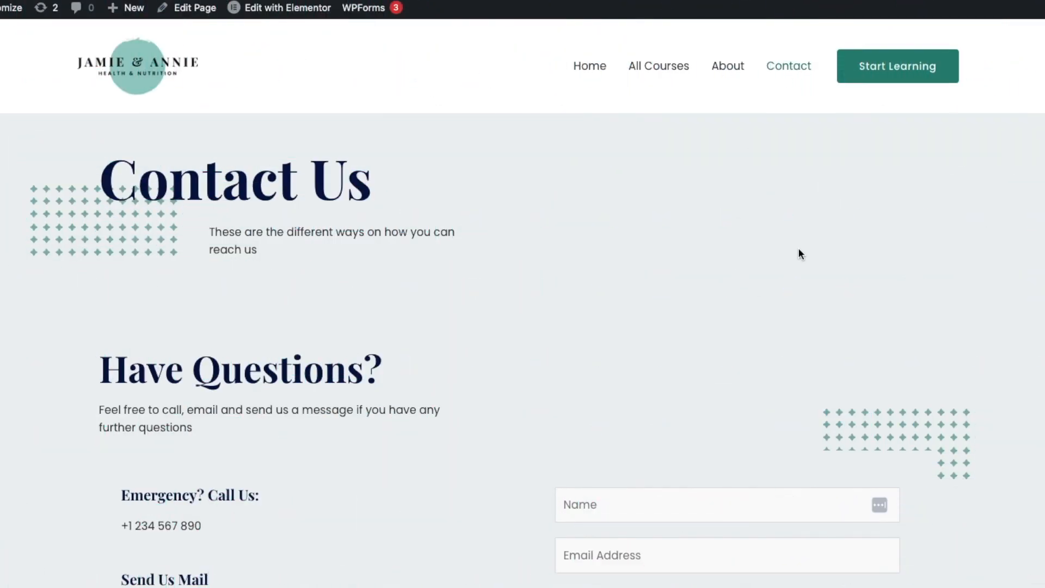
{"action": "scroll", "coordinate": [798, 247], "scroll_direction": "down", "scroll_amount": 7}
{"action": "scroll", "coordinate": [800, 248], "scroll_direction": "down", "scroll_amount": 3}
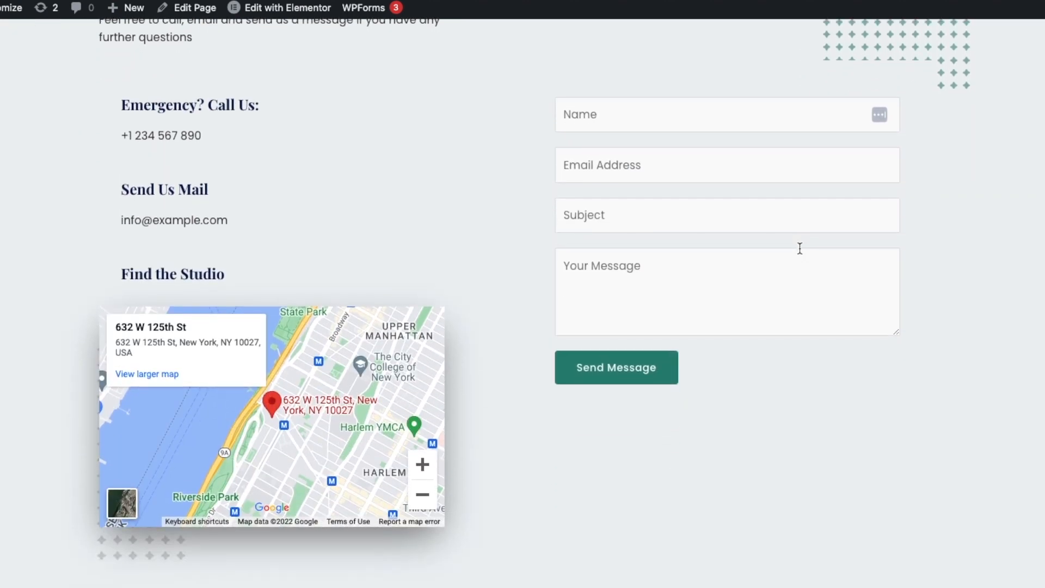
{"action": "scroll", "coordinate": [799, 250], "scroll_direction": "up", "scroll_amount": 2}
{"action": "scroll", "coordinate": [799, 249], "scroll_direction": "up", "scroll_amount": 8}
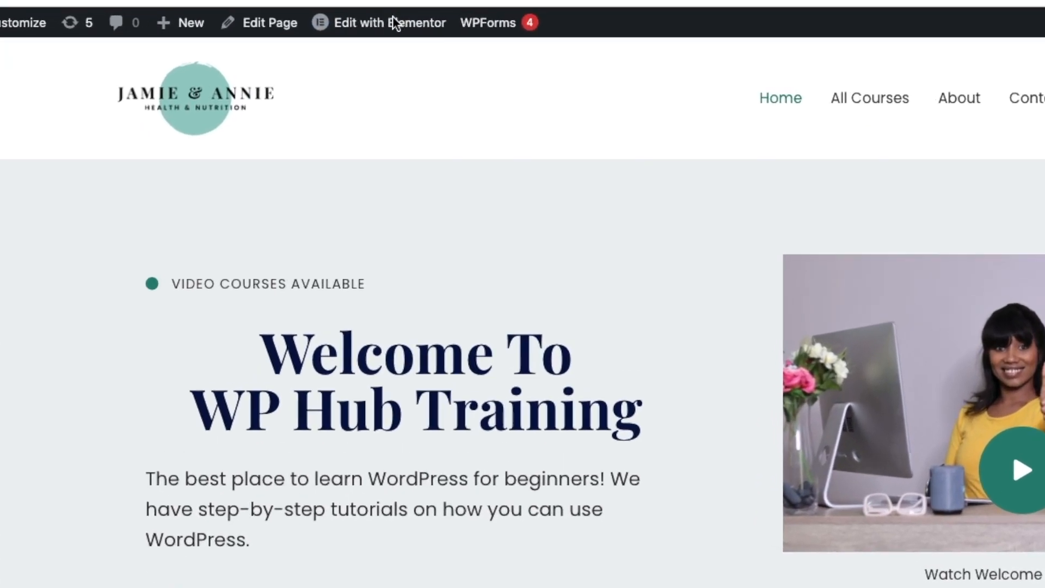
- Open the homepage in Elementor and switch to the mobile responsive preview
{"action": "mouse_move", "coordinate": [466, 11]}
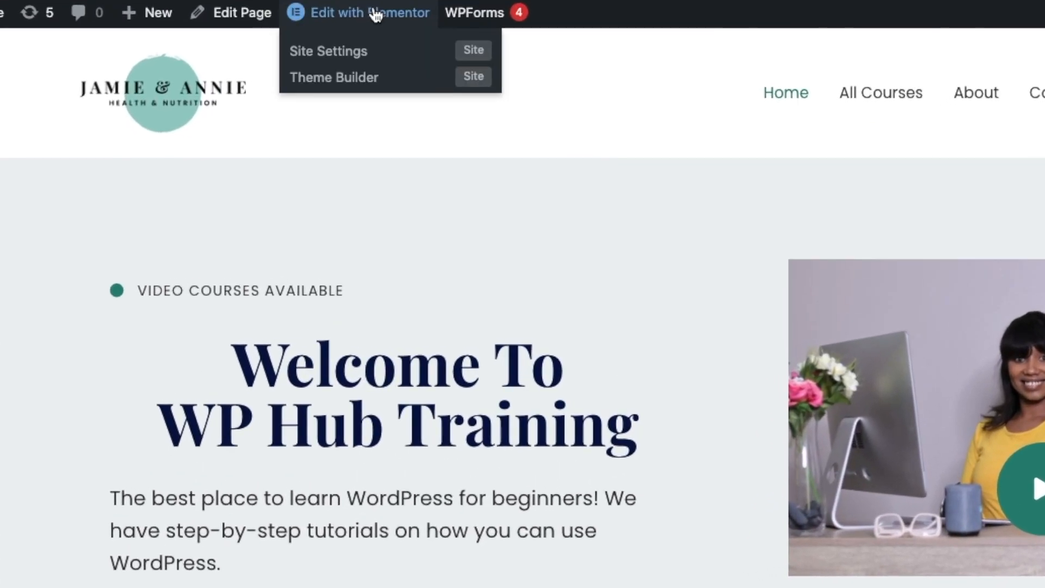
{"action": "left_click", "coordinate": [370, 14]}
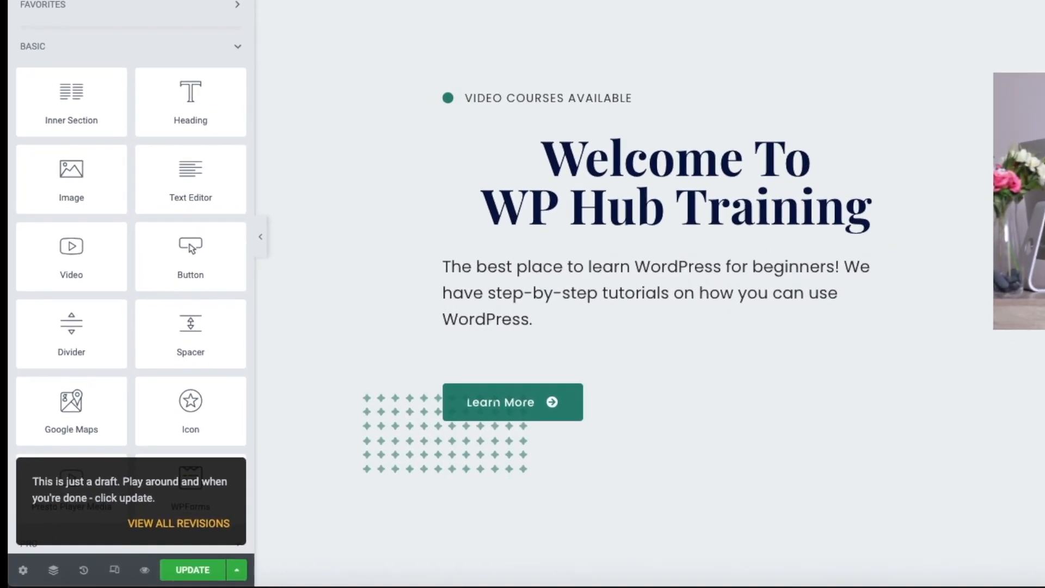
{"action": "left_click", "coordinate": [114, 571]}
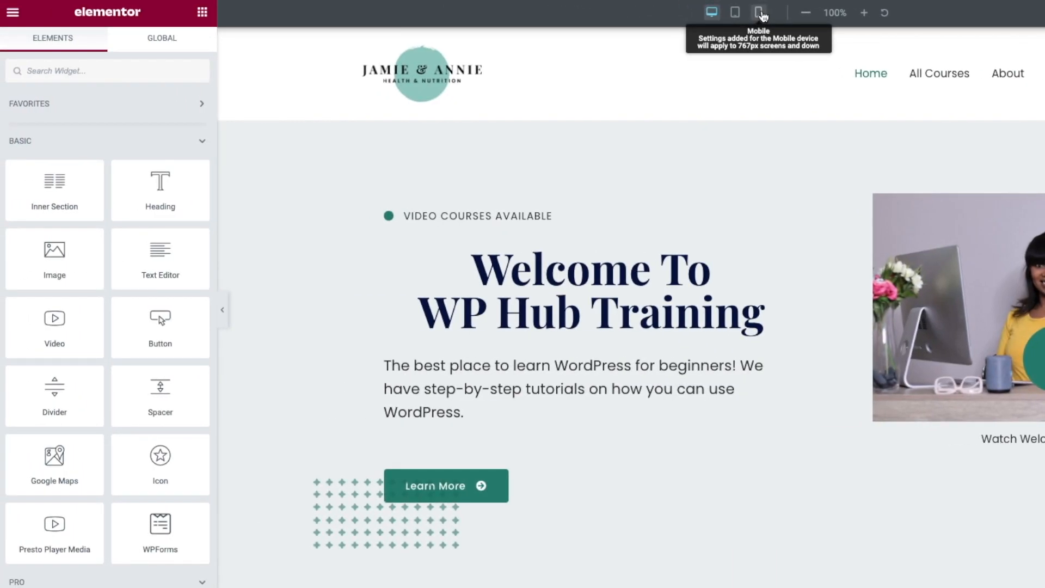
{"action": "left_click", "coordinate": [760, 13]}
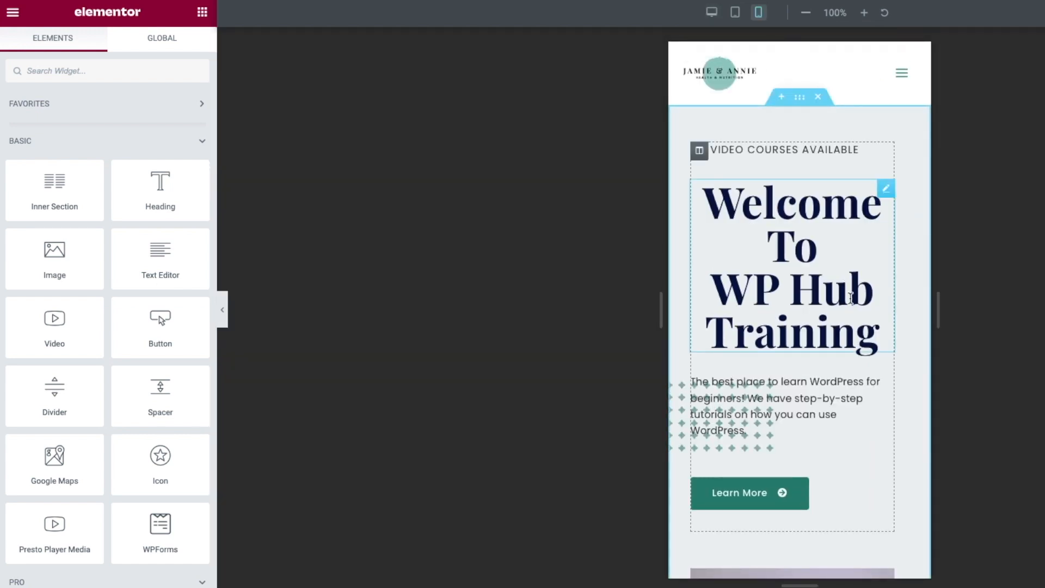
- Shrink the hero heading's mobile typography size to 31 px
{"action": "scroll", "coordinate": [851, 297], "scroll_direction": "down", "scroll_amount": 10}
{"action": "scroll", "coordinate": [849, 298], "scroll_direction": "down", "scroll_amount": 10}
{"action": "scroll", "coordinate": [849, 298], "scroll_direction": "up", "scroll_amount": 20}
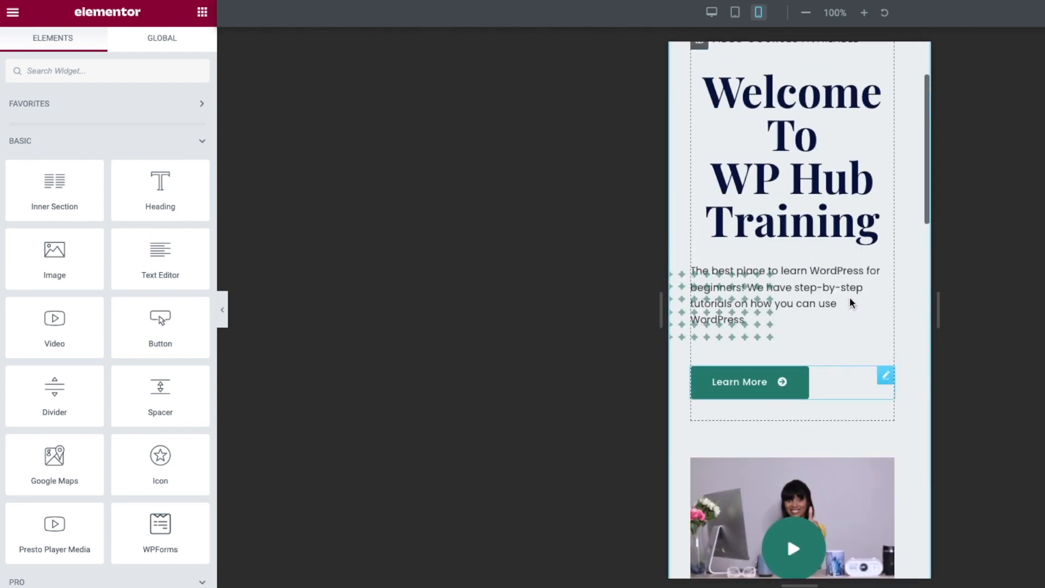
{"action": "scroll", "coordinate": [851, 300], "scroll_direction": "up", "scroll_amount": 3}
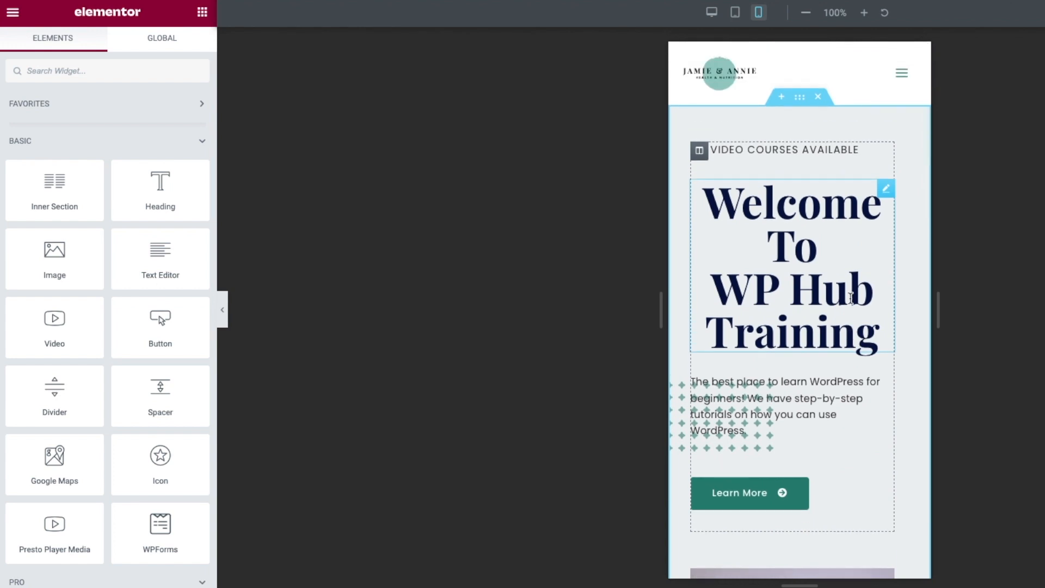
{"action": "scroll", "coordinate": [850, 297], "scroll_direction": "down", "scroll_amount": 2}
{"action": "left_click", "coordinate": [849, 294]}
{"action": "left_click", "coordinate": [106, 44]}
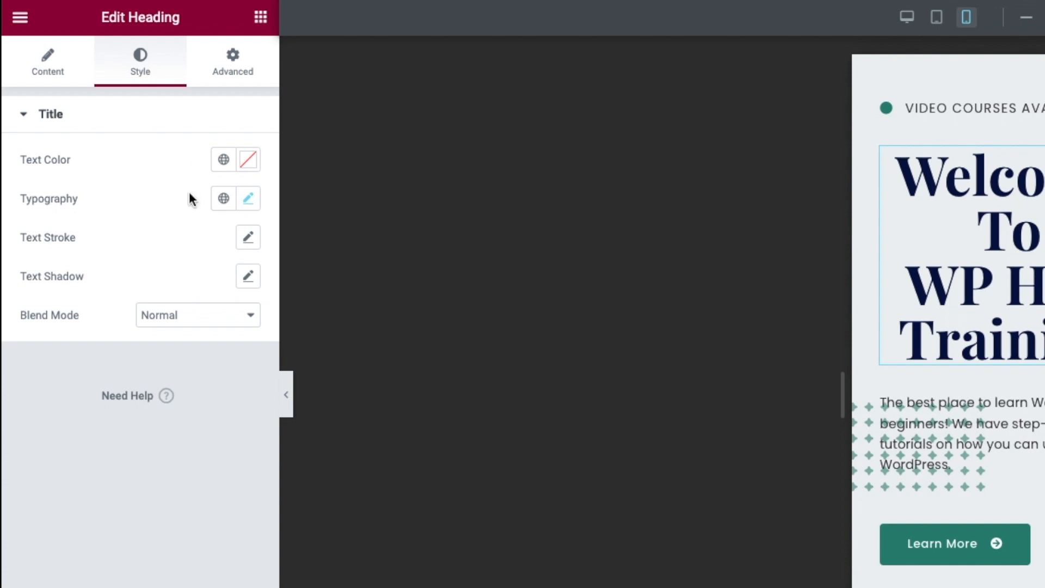
{"action": "left_click", "coordinate": [248, 199]}
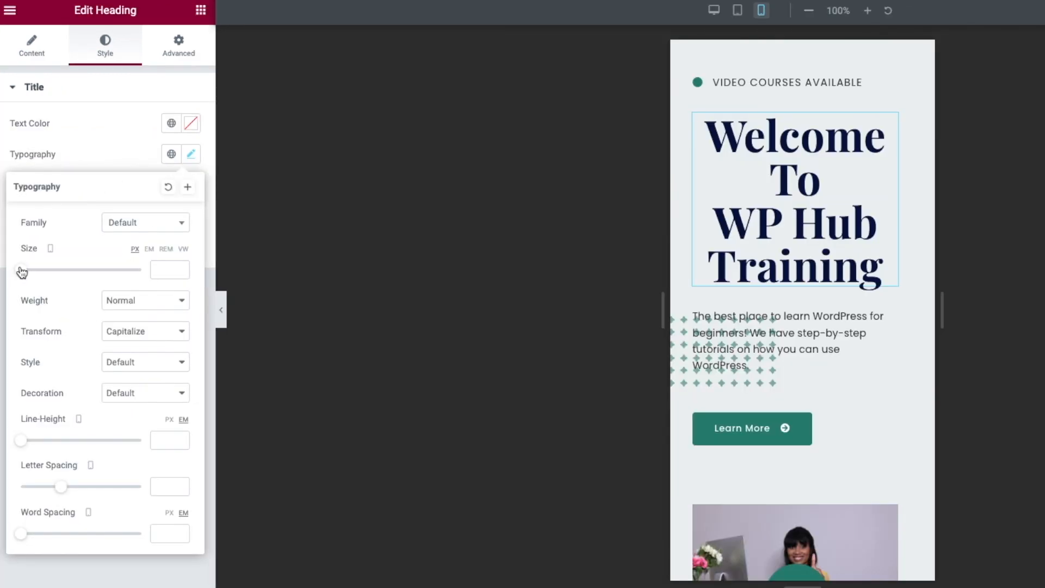
{"action": "left_click_drag", "start_coordinate": [24, 271], "coordinate": [42, 273]}
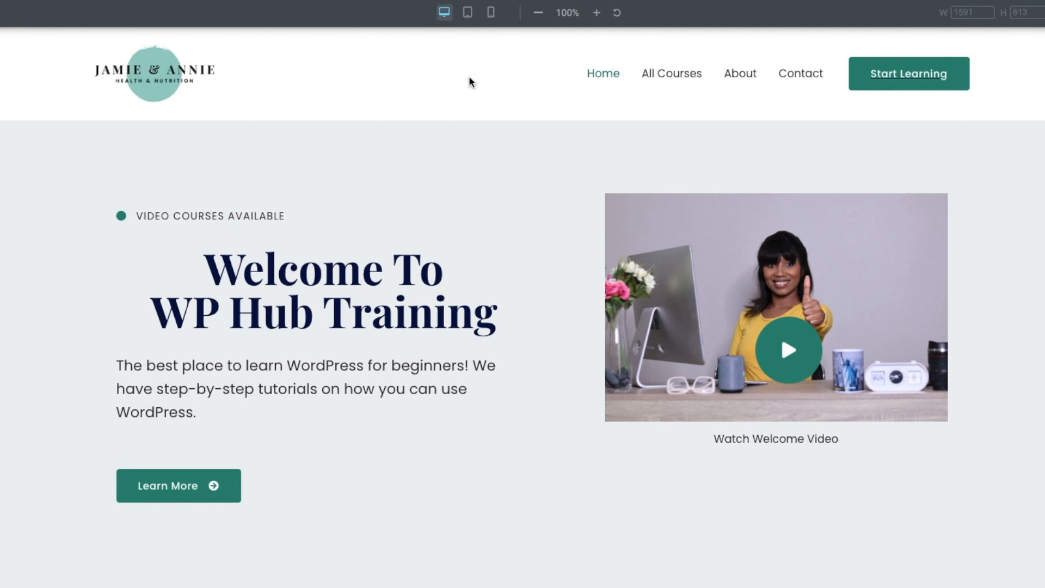
- In tablet view, set the hero heading's typography size to 40 px, then return to desktop
{"action": "left_click", "coordinate": [468, 13]}
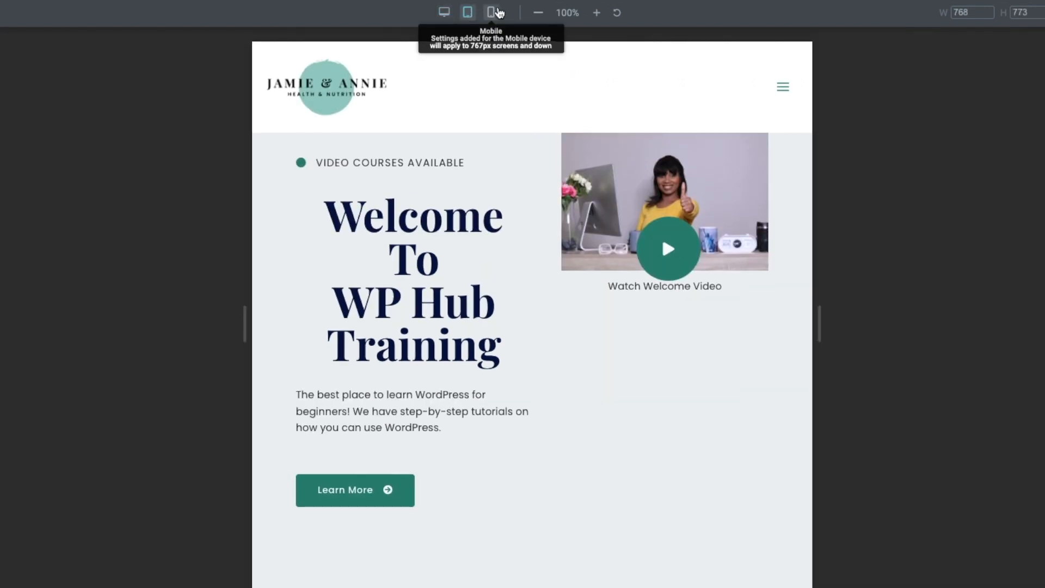
{"action": "left_click", "coordinate": [494, 13]}
{"action": "left_click", "coordinate": [467, 13]}
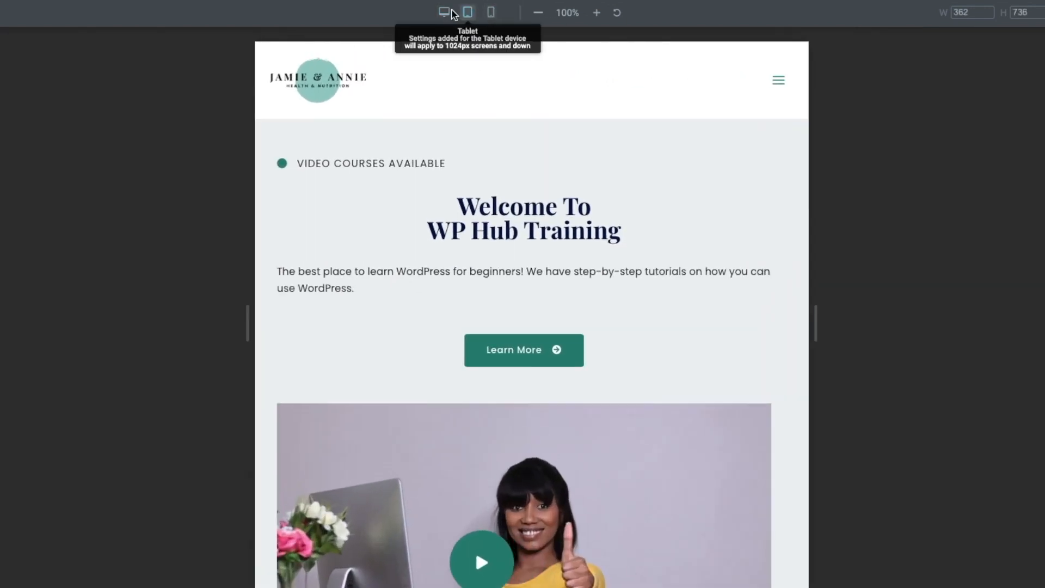
{"action": "left_click", "coordinate": [444, 12]}
{"action": "left_click", "coordinate": [464, 13]}
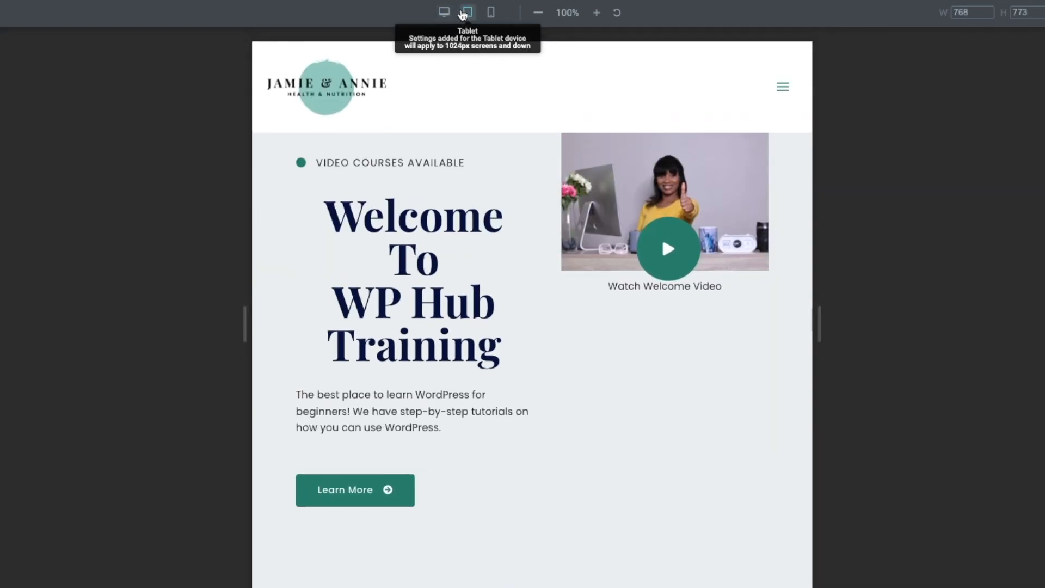
{"action": "left_click", "coordinate": [387, 194]}
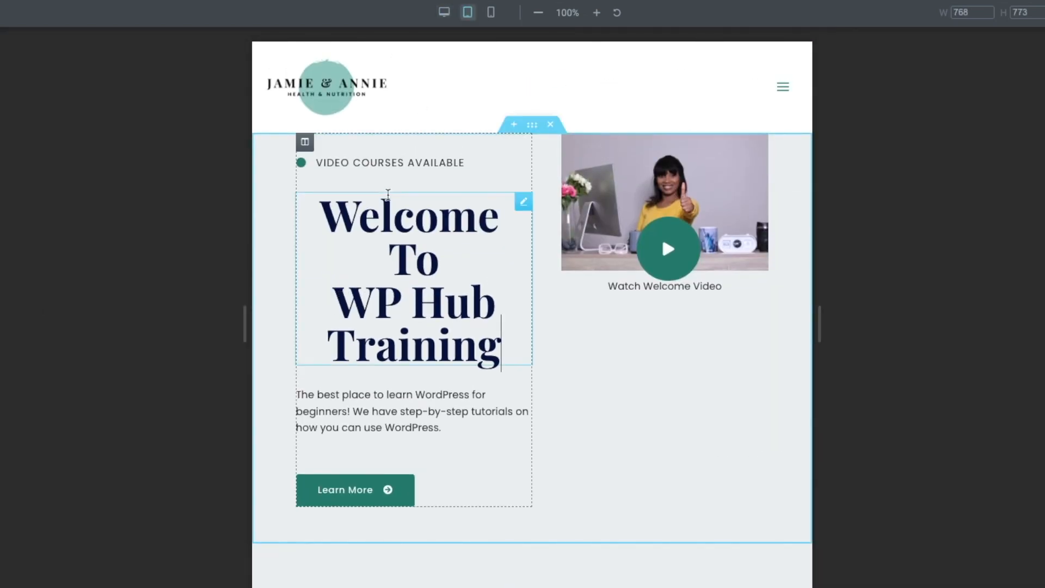
{"action": "left_click", "coordinate": [72, 46]}
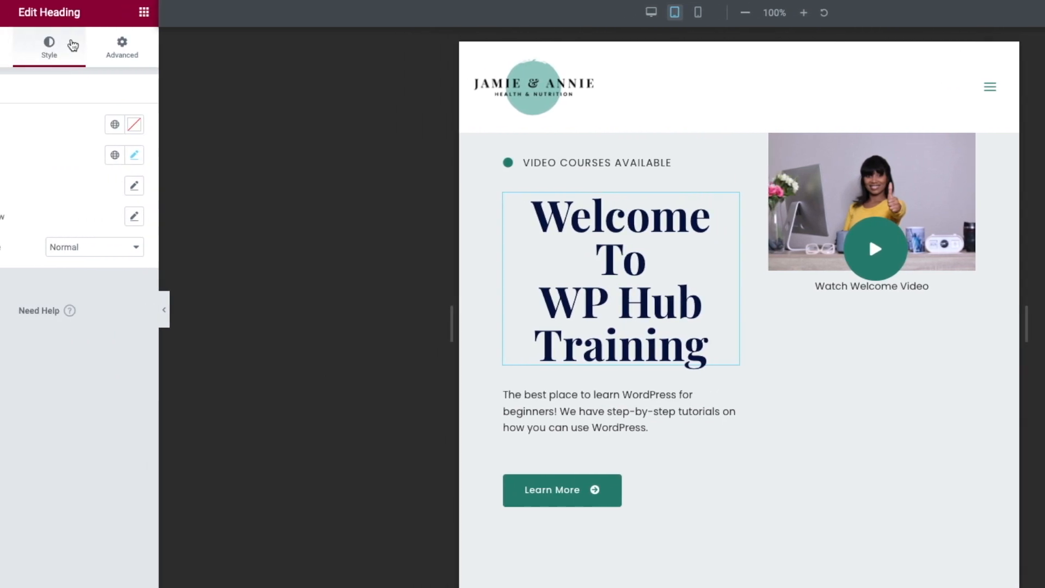
{"action": "left_click", "coordinate": [134, 155]}
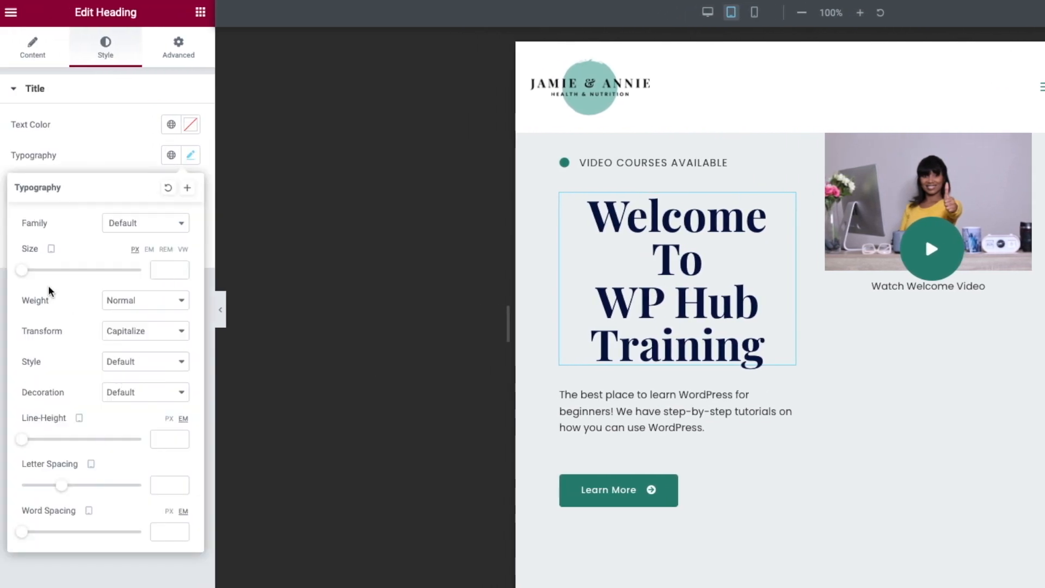
{"action": "left_click_drag", "start_coordinate": [20, 277], "coordinate": [45, 273]}
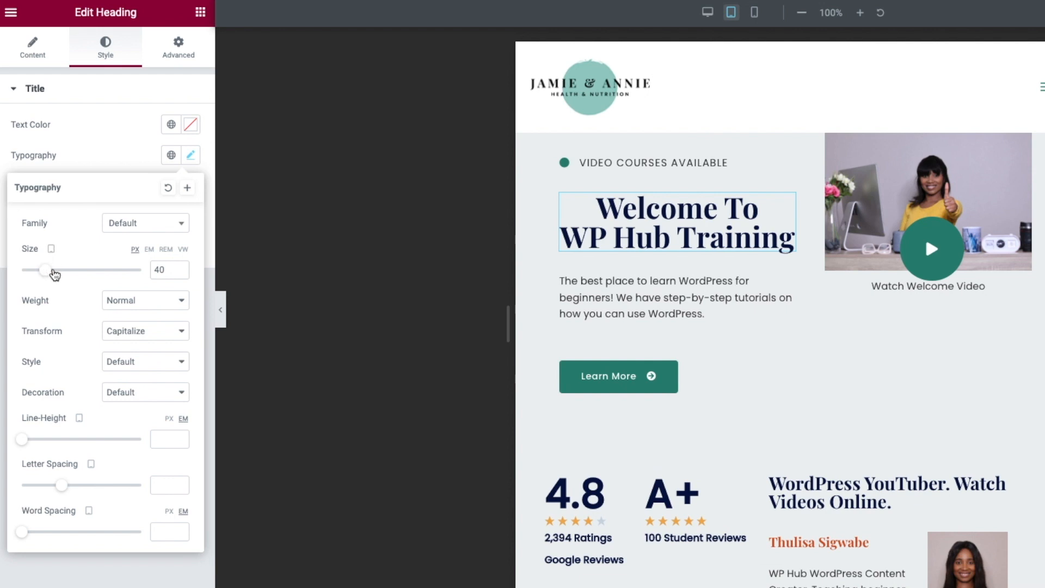
{"action": "left_click", "coordinate": [707, 13]}
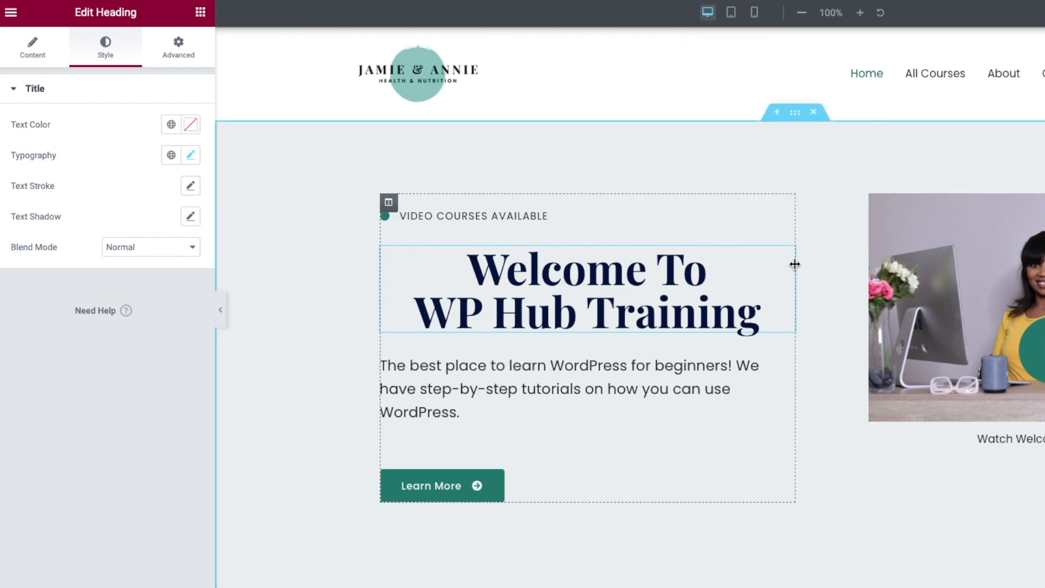
- Duplicate the hero heading and edit the upper copy to read 'WP Hub Training'
{"action": "right_click", "coordinate": [788, 260]}
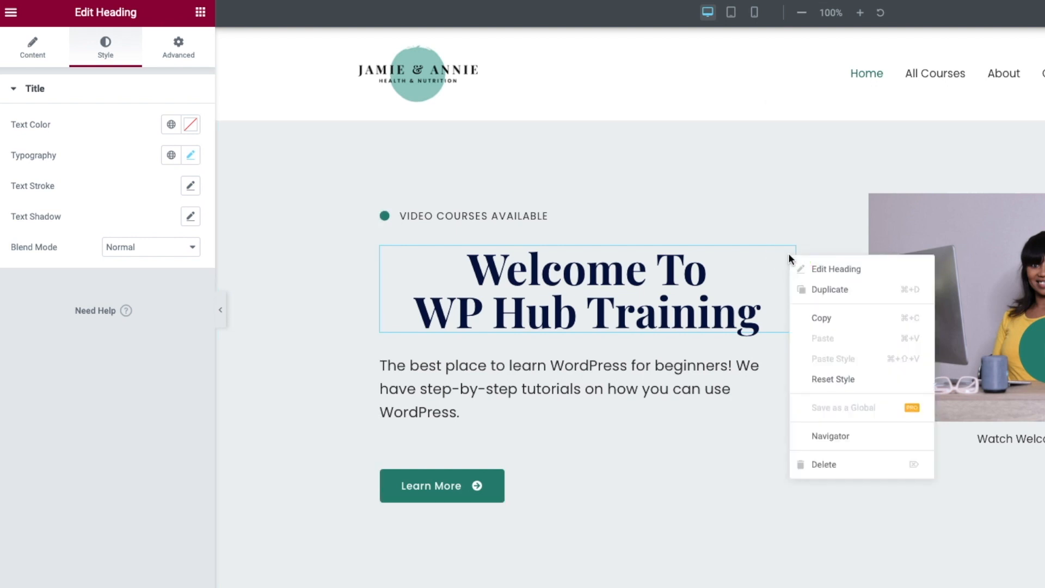
{"action": "left_click", "coordinate": [826, 287]}
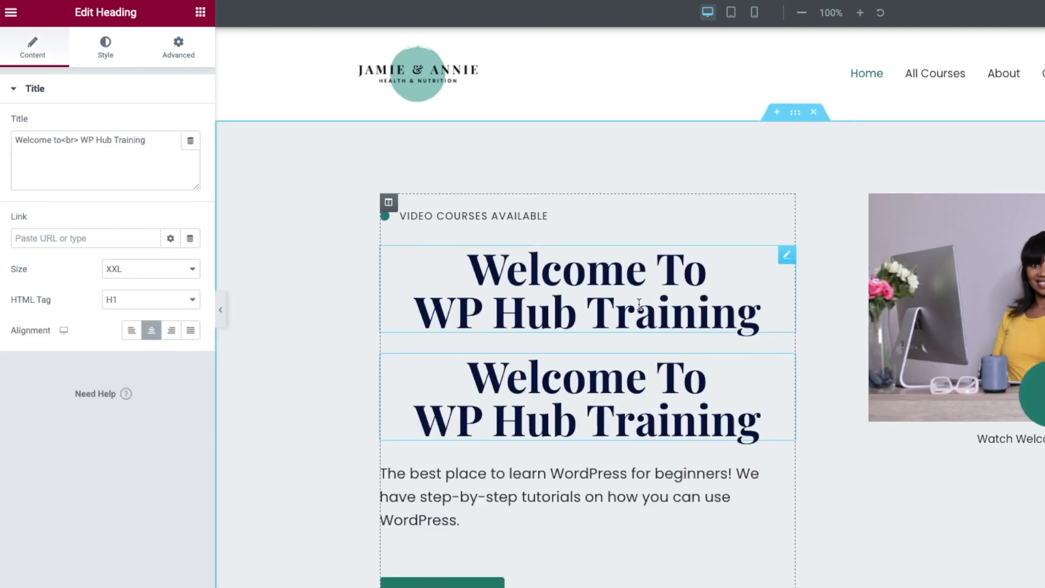
{"action": "left_click", "coordinate": [565, 297]}
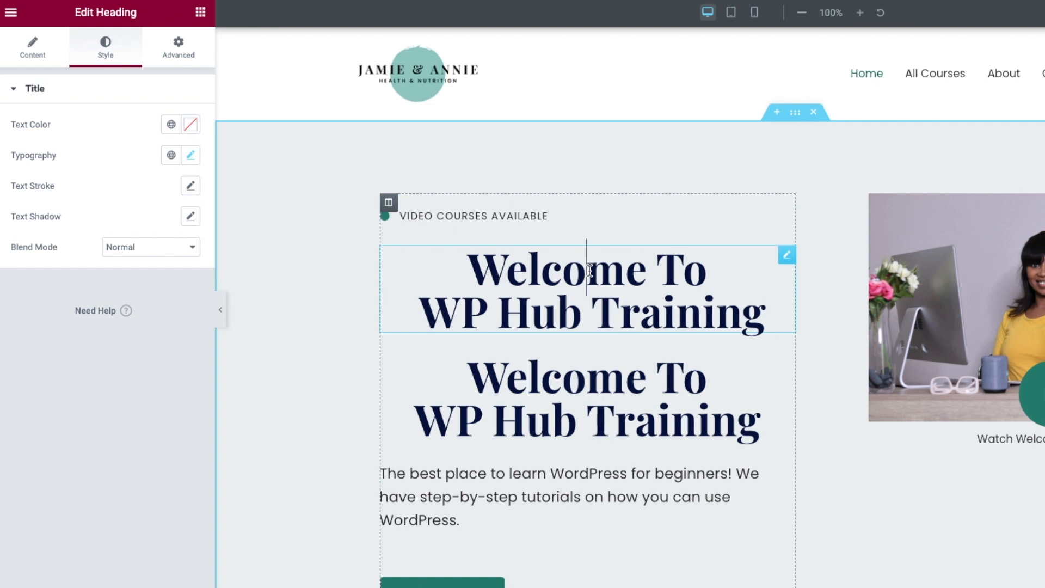
{"action": "left_click", "coordinate": [424, 301]}
{"action": "key", "text": "BackSpace"}
{"action": "key", "text": "BackSpace"}
{"action": "key", "text": "BackSpace"}
{"action": "key", "text": "BackSpace"}
{"action": "key", "text": "BackSpace"}
{"action": "key", "text": "BackSpace"}
{"action": "key", "text": "BackSpace"}
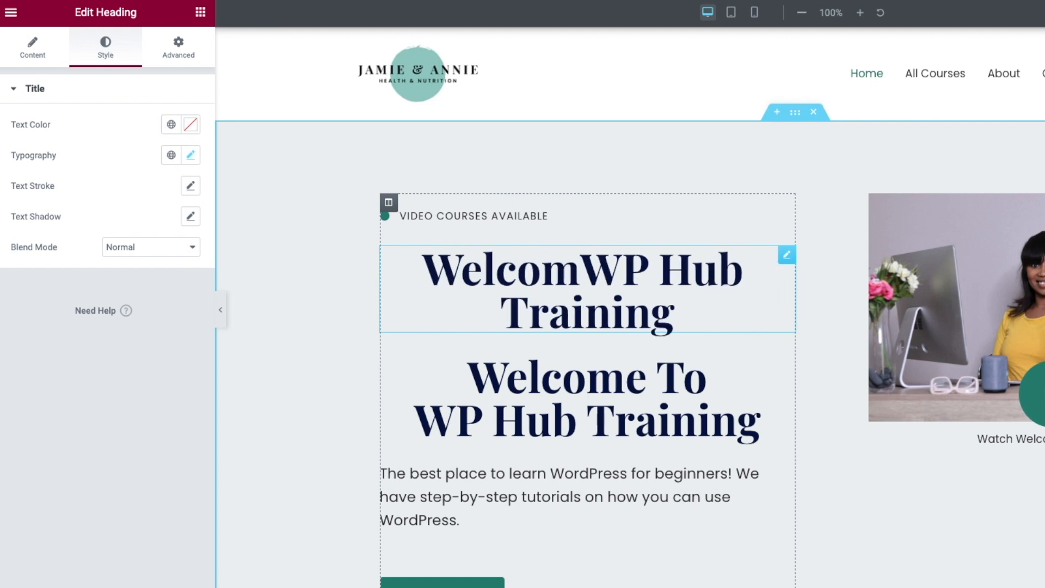
{"action": "key", "text": "BackSpace"}
{"action": "key", "text": "BackSpace"}
{"action": "key", "text": "BackSpace"}
{"action": "key", "text": "BackSpace"}
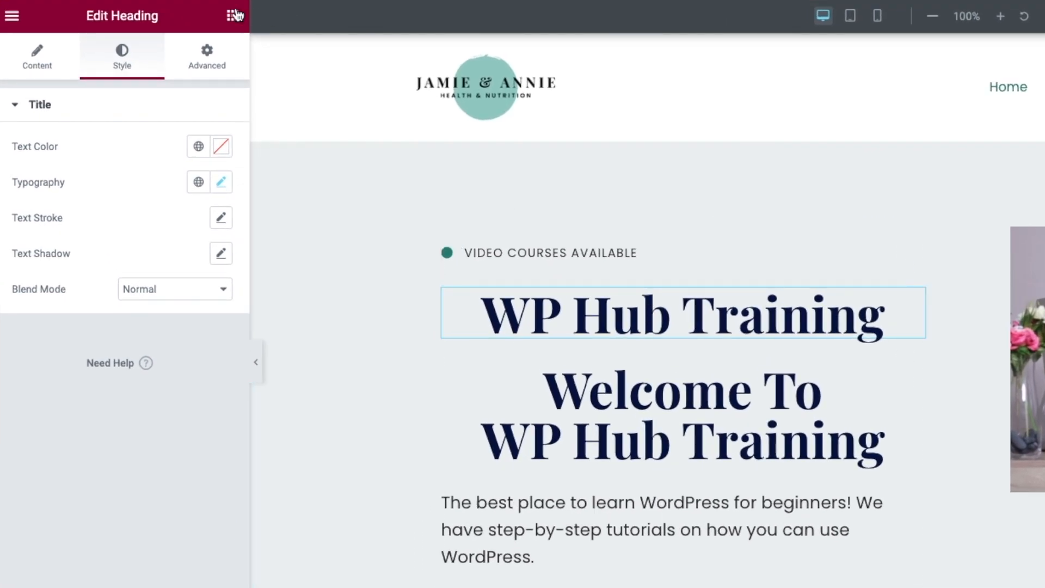
- Set the 'WP Hub Training' heading to Hide On Desktop under Responsive settings
{"action": "left_click", "coordinate": [208, 67]}
{"action": "scroll", "coordinate": [145, 349], "scroll_direction": "down", "scroll_amount": 4}
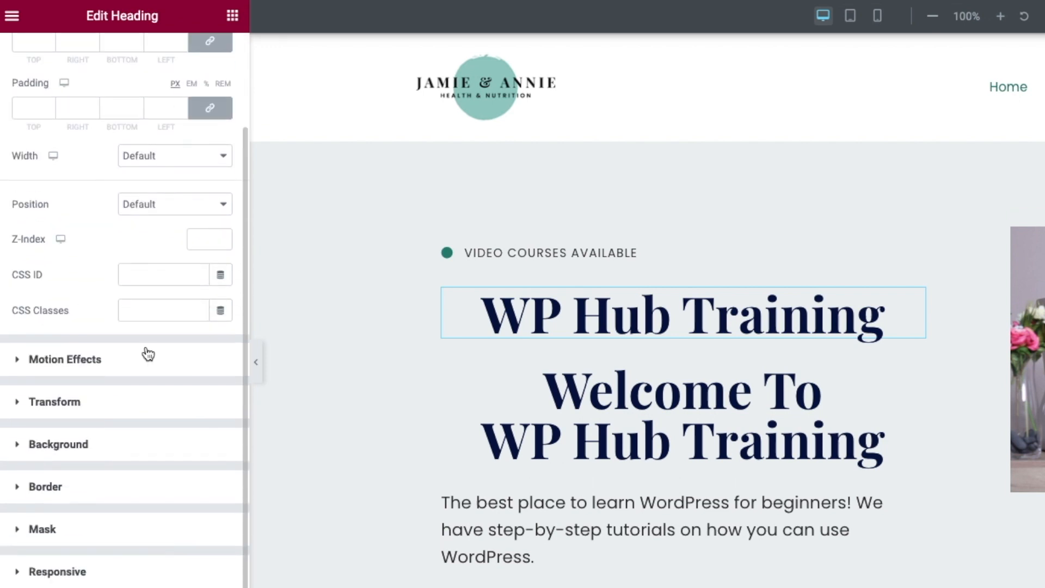
{"action": "left_click", "coordinate": [31, 486]}
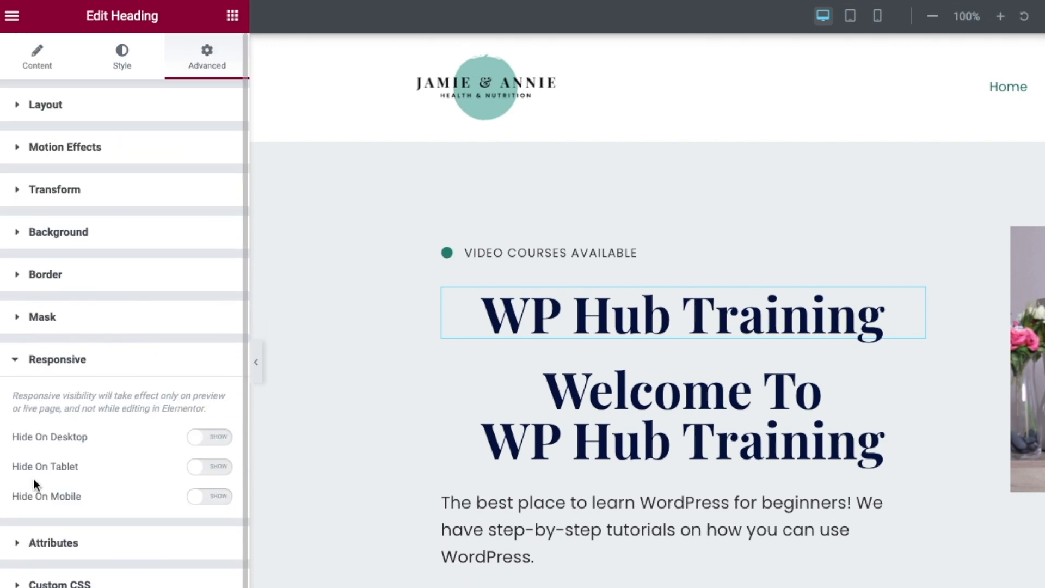
{"action": "scroll", "coordinate": [173, 366], "scroll_direction": "down", "scroll_amount": 1}
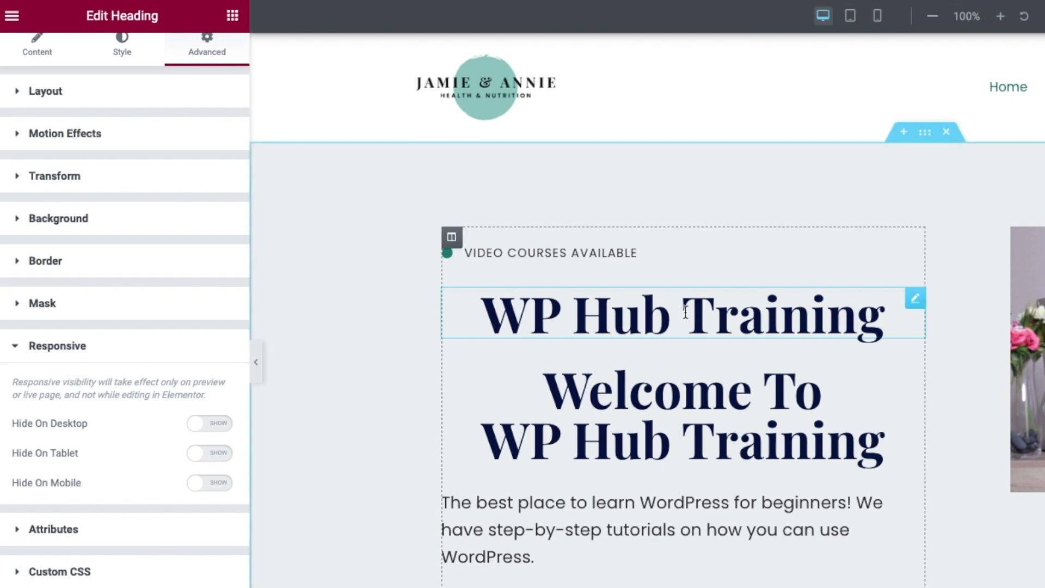
{"action": "left_click", "coordinate": [200, 430]}
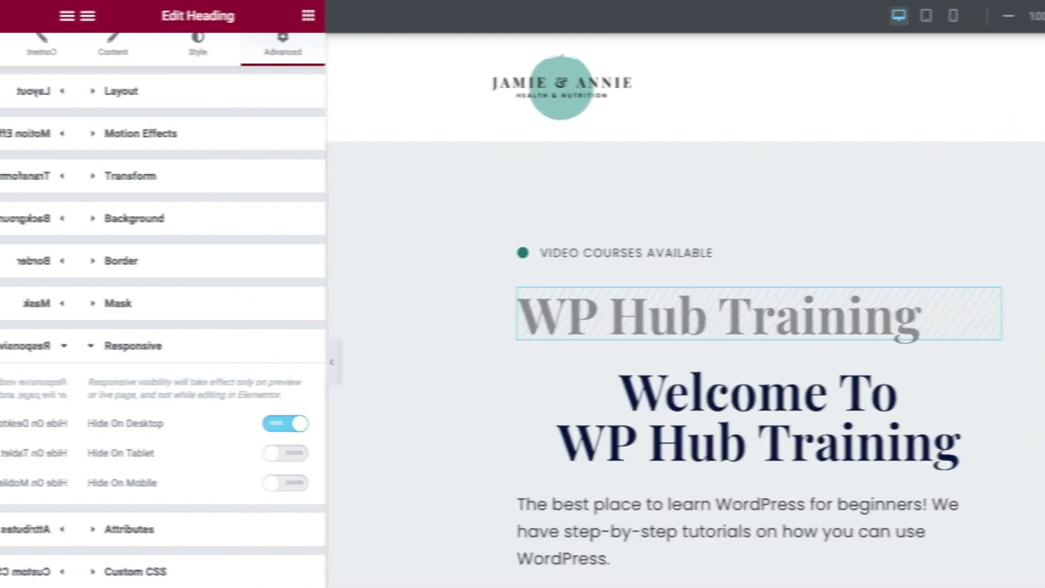
{"action": "left_click", "coordinate": [850, 16]}
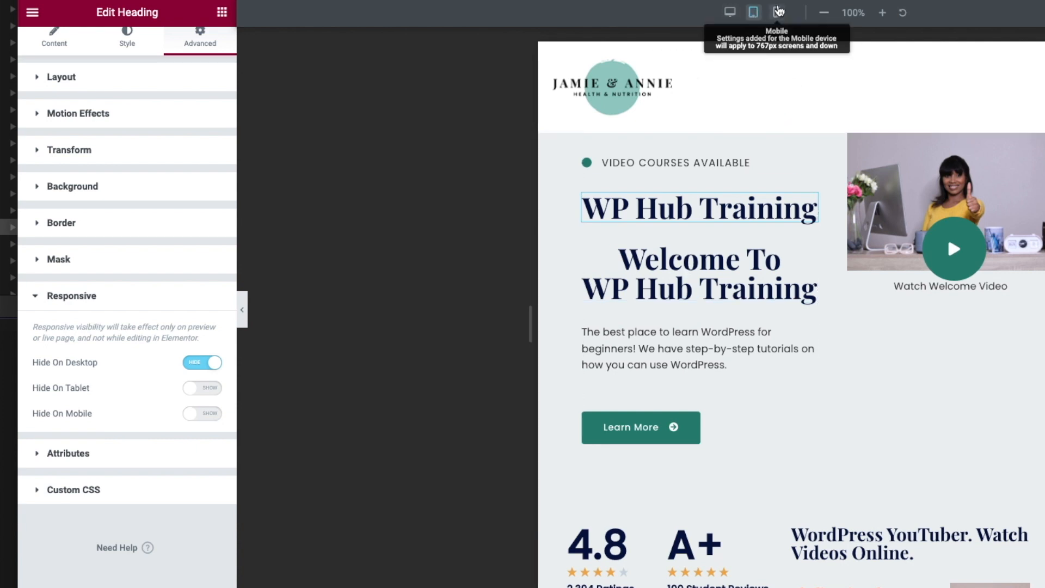
- Hide the original 'Welcome To WP Hub Training' heading on tablet and mobile, checking each device view
{"action": "left_click", "coordinate": [777, 12]}
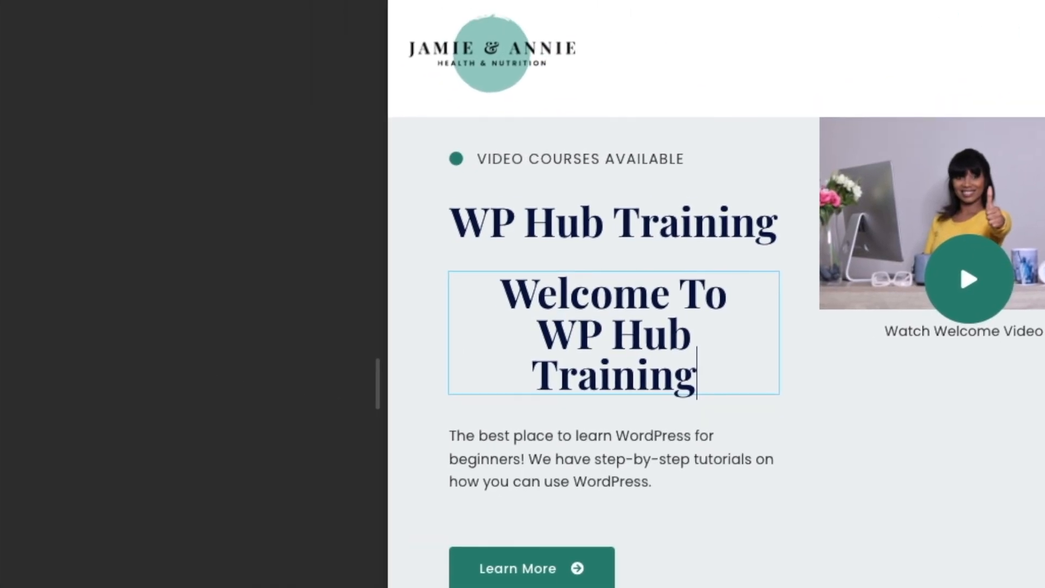
{"action": "left_click", "coordinate": [252, 69]}
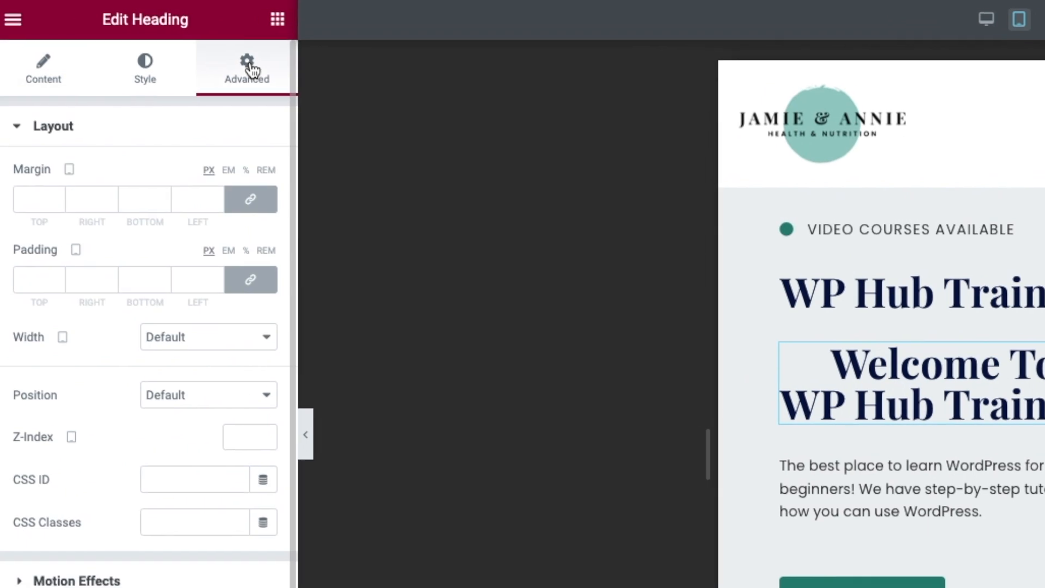
{"action": "scroll", "coordinate": [172, 438], "scroll_direction": "down", "scroll_amount": 5}
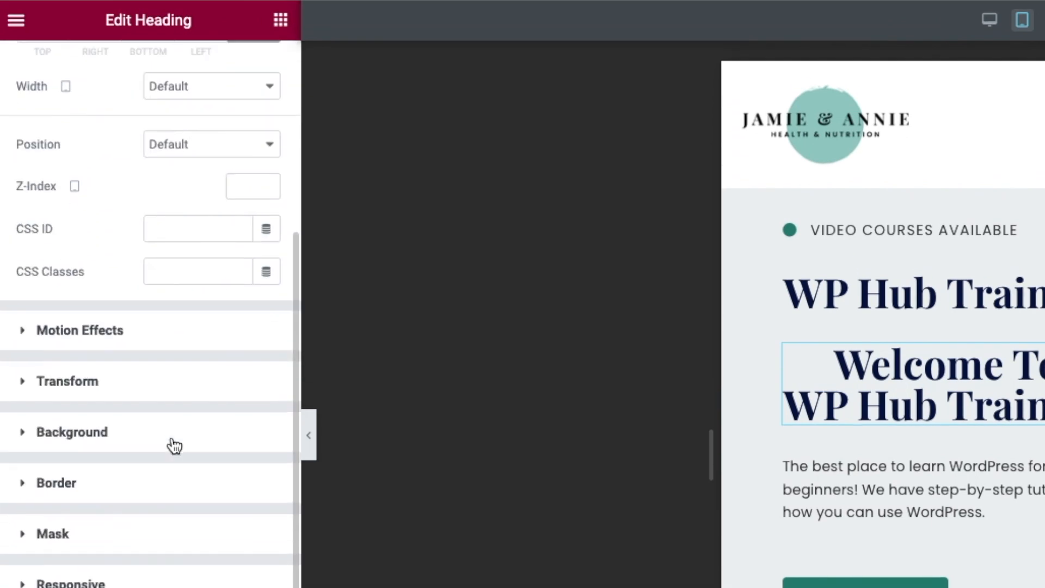
{"action": "left_click", "coordinate": [25, 586]}
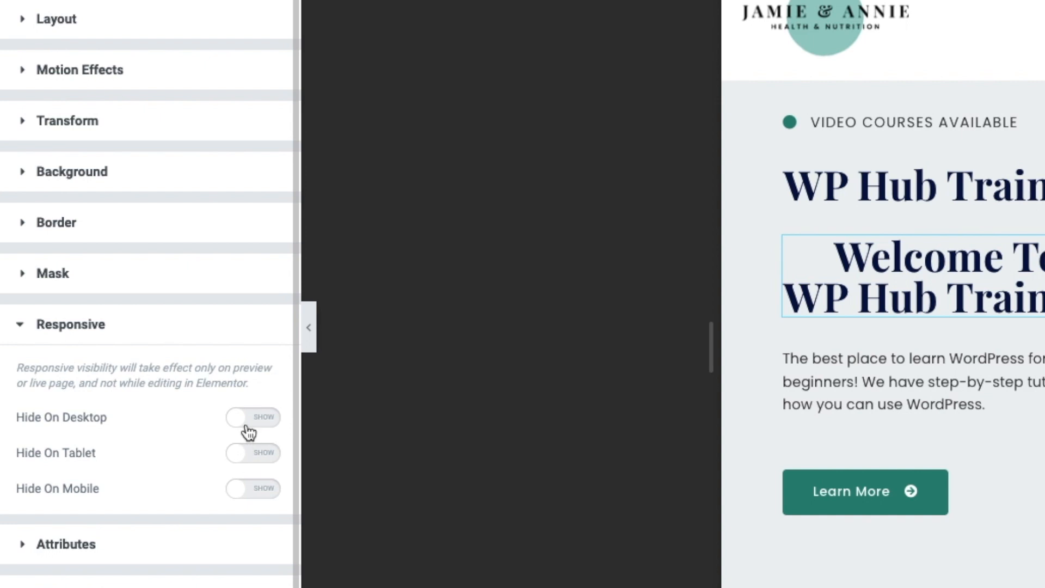
{"action": "left_click", "coordinate": [241, 457]}
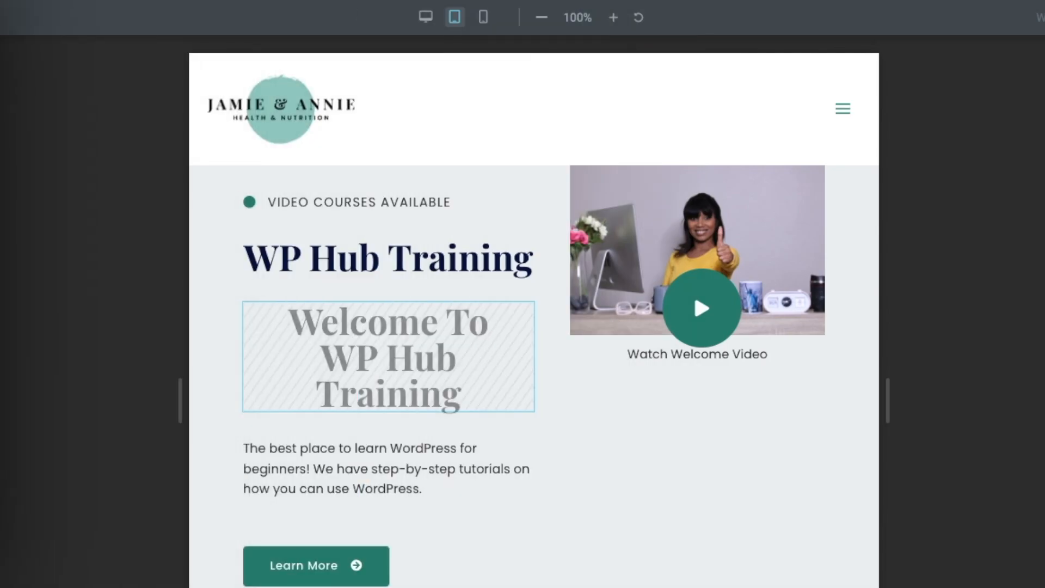
{"action": "left_click", "coordinate": [483, 18]}
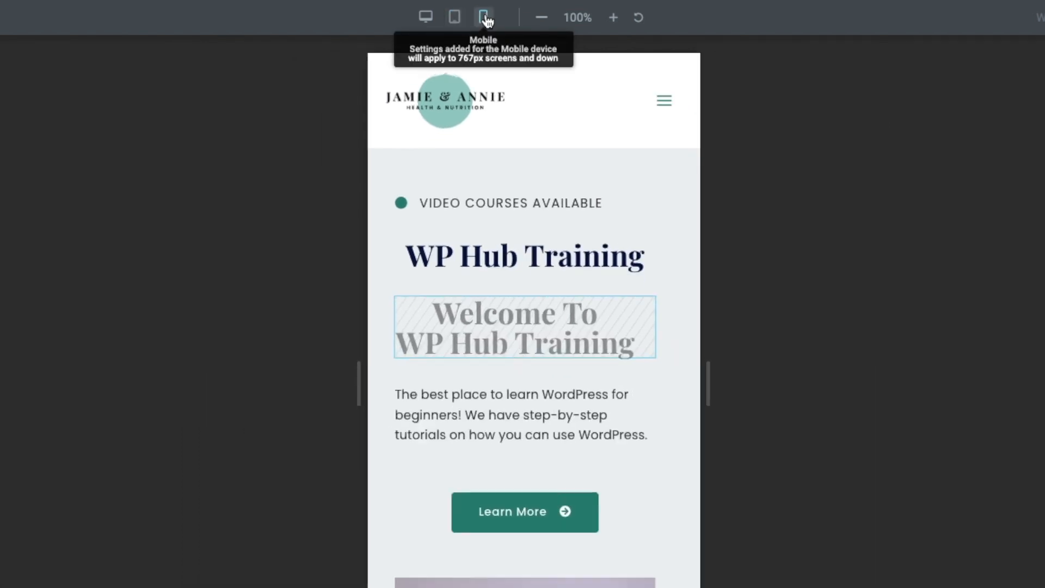
{"action": "left_click", "coordinate": [454, 18]}
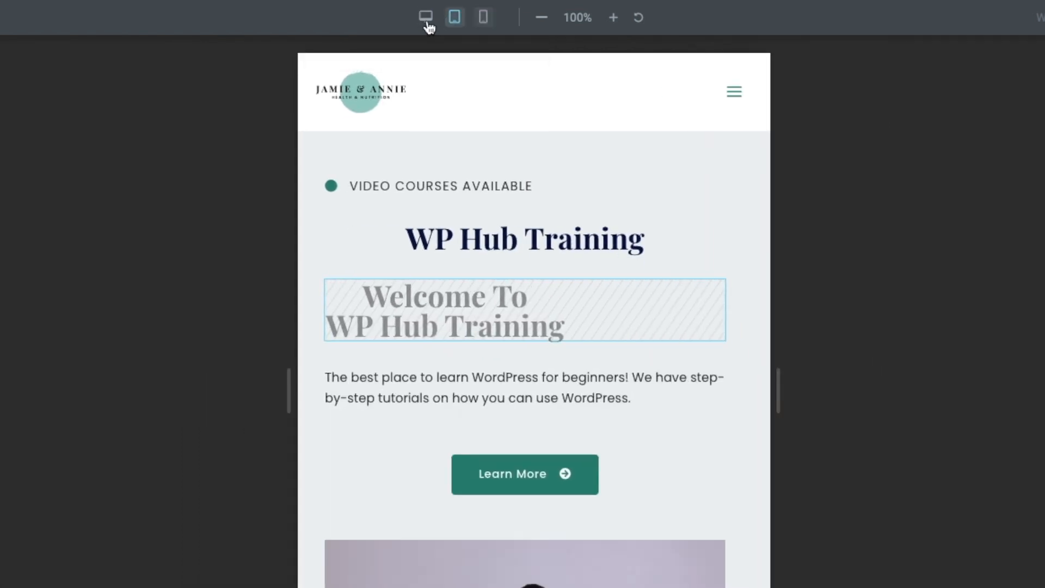
{"action": "left_click", "coordinate": [426, 18]}
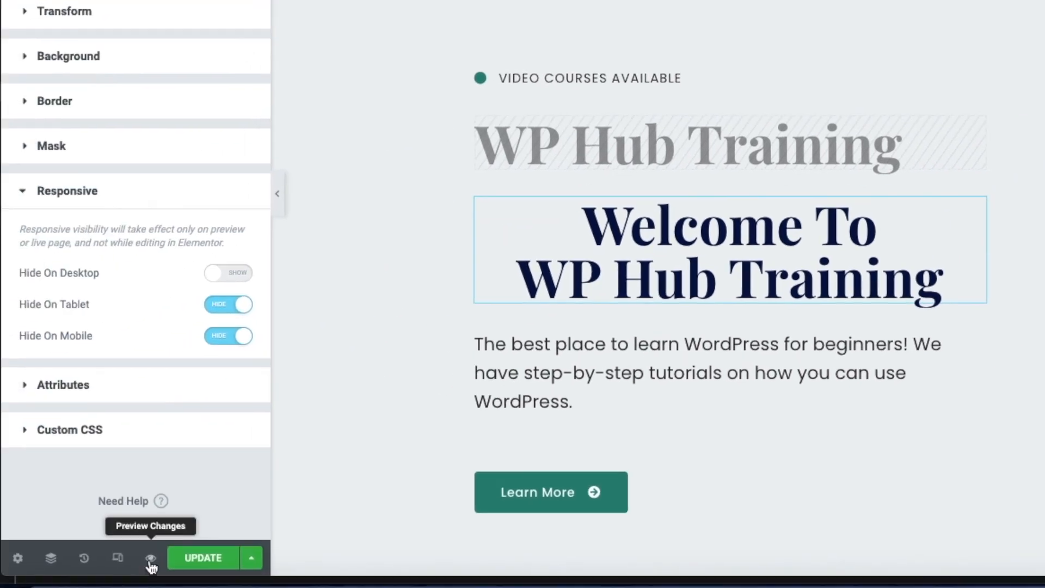
- Preview the live page, narrow the browser to check the small-screen hero, then restore desktop width
{"action": "left_click", "coordinate": [150, 559]}
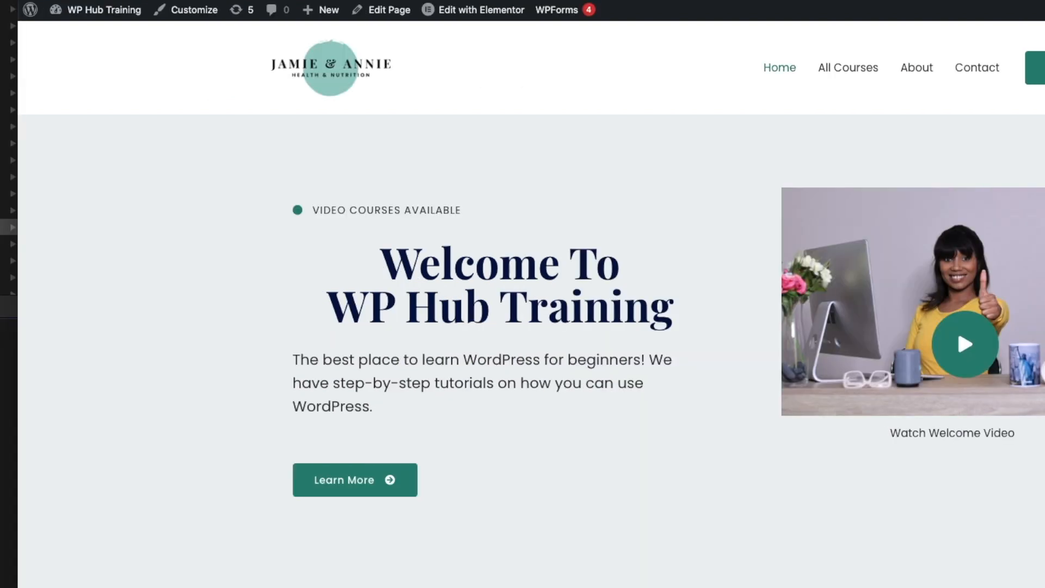
{"action": "left_click_drag", "start_coordinate": [1044, 192], "coordinate": [382, 182]}
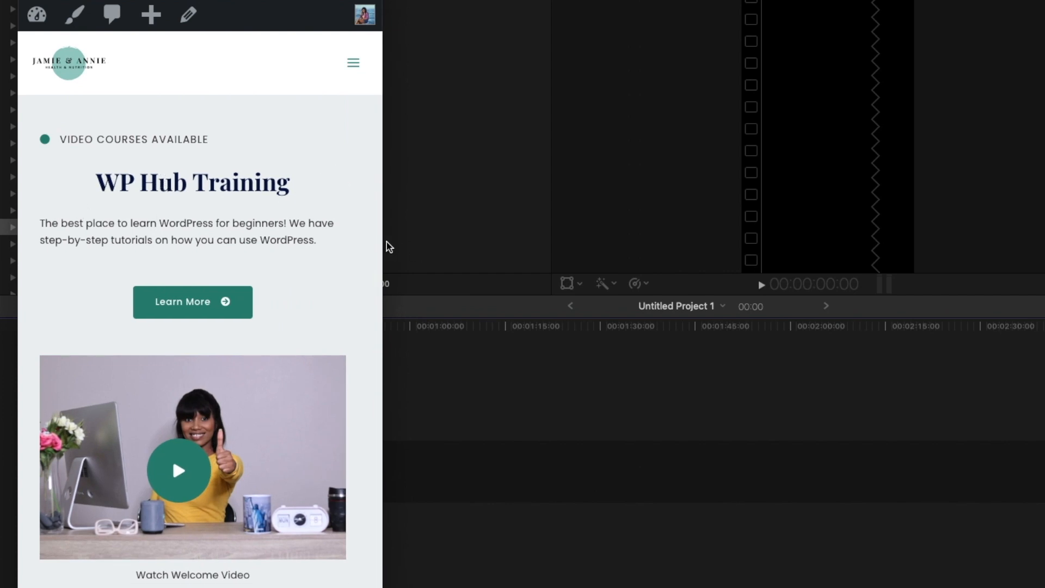
{"action": "left_click_drag", "start_coordinate": [382, 237], "coordinate": [1044, 250]}
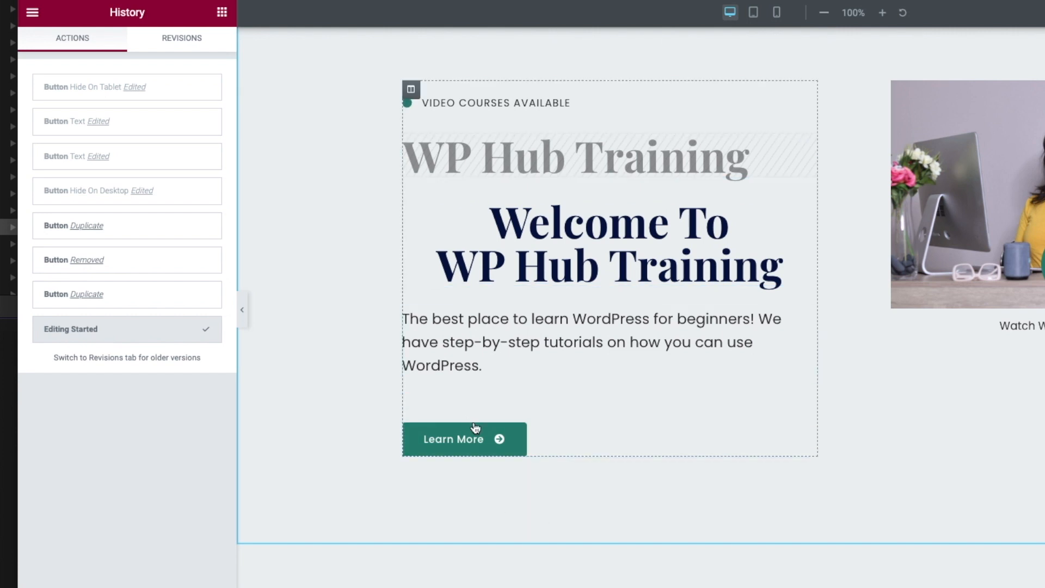
- Duplicate the Learn More button widget
{"action": "left_click", "coordinate": [809, 430]}
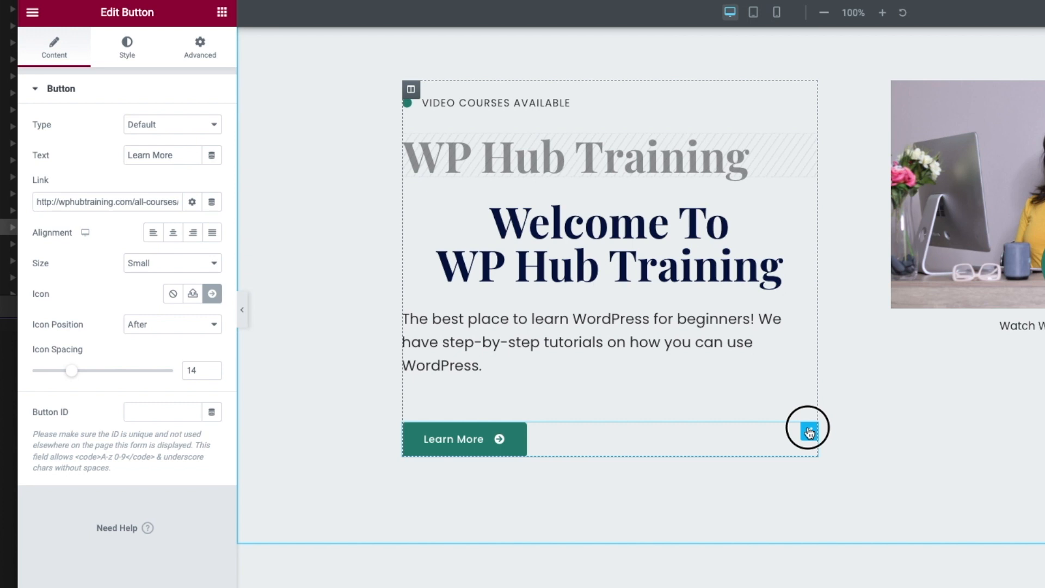
{"action": "right_click", "coordinate": [809, 433]}
{"action": "left_click", "coordinate": [846, 432]}
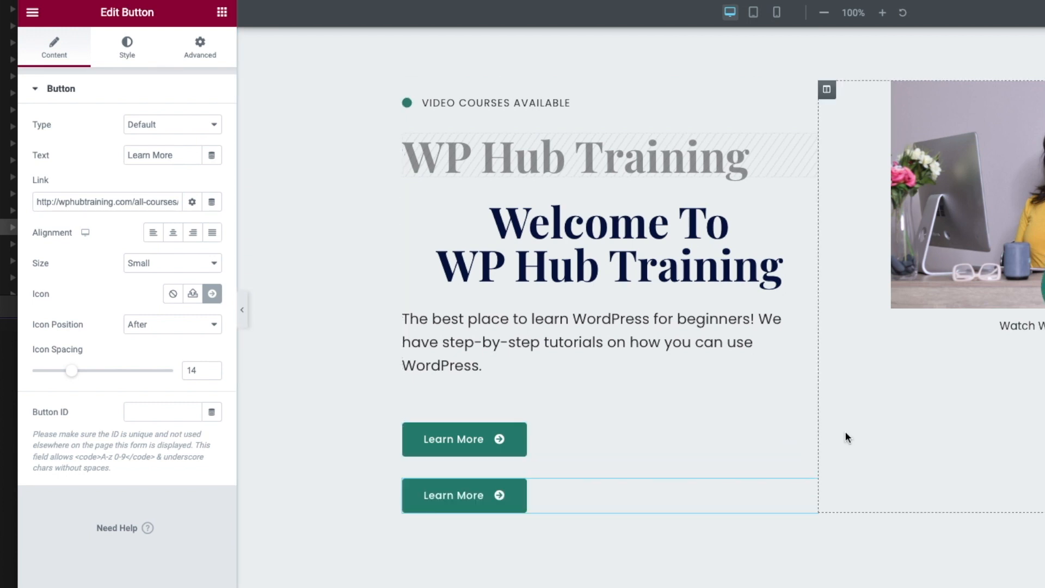
- Set the upper Learn More button to Hide On Desktop and view the mobile layout
{"action": "left_click", "coordinate": [449, 440]}
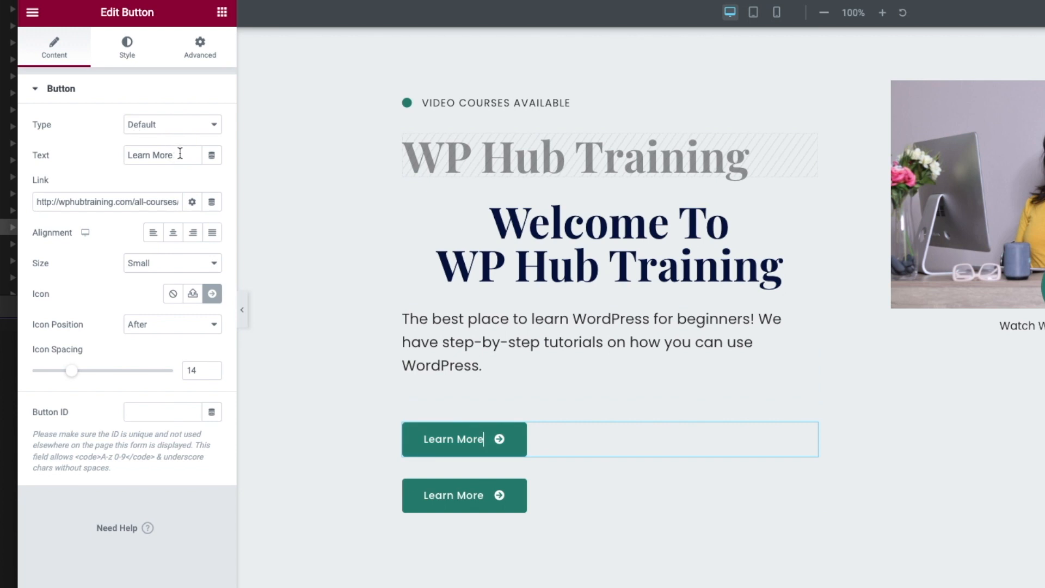
{"action": "left_click", "coordinate": [201, 48]}
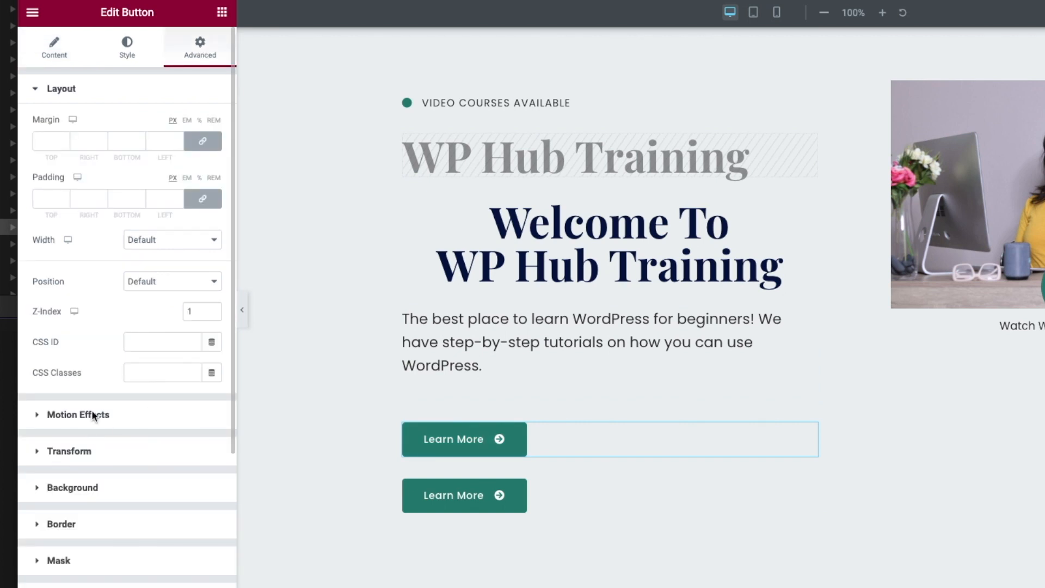
{"action": "scroll", "coordinate": [100, 402], "scroll_direction": "down", "scroll_amount": 3}
{"action": "left_click", "coordinate": [78, 415]}
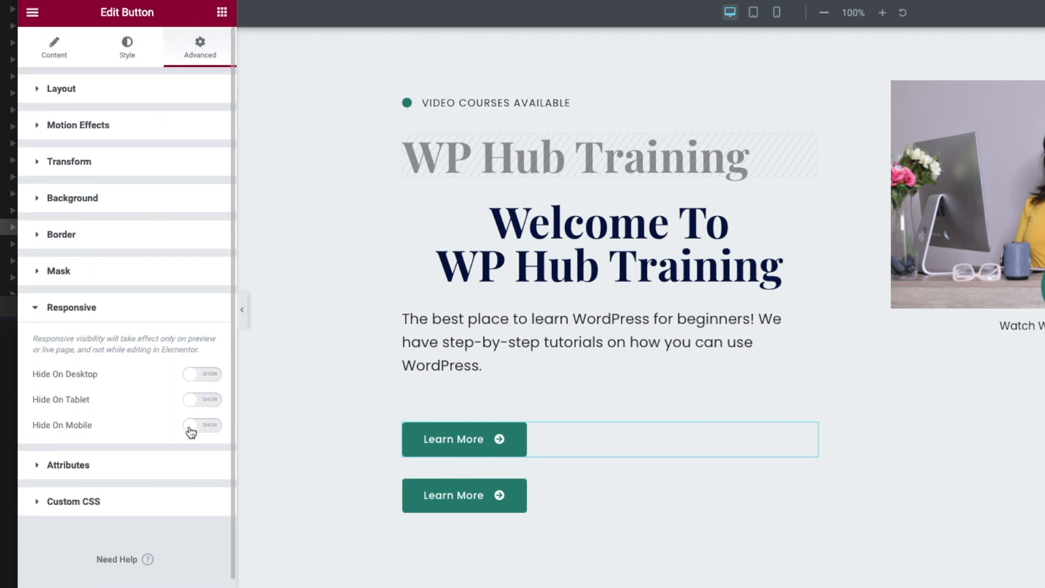
{"action": "left_click", "coordinate": [197, 376]}
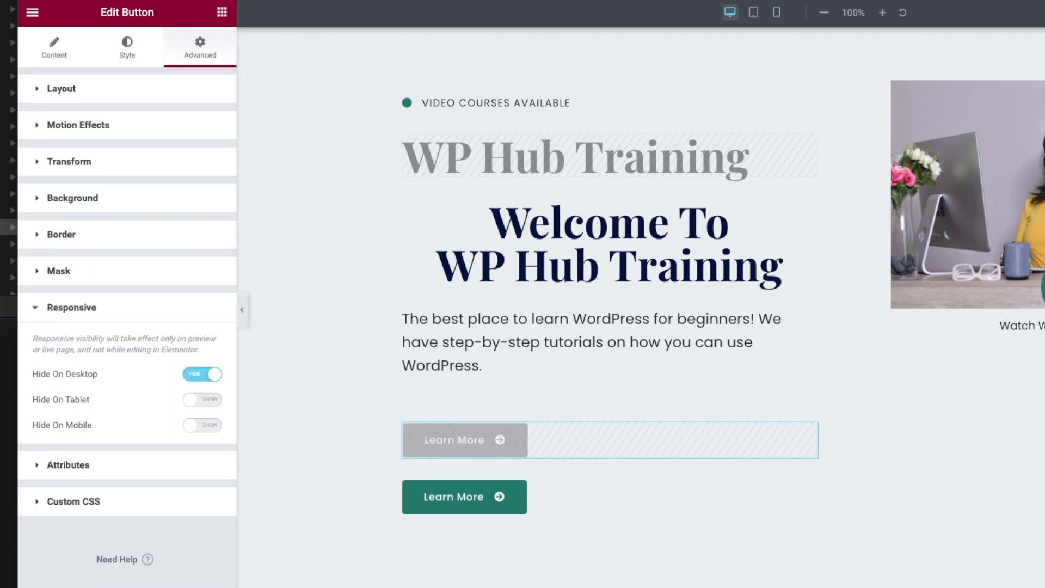
{"action": "left_click", "coordinate": [776, 12]}
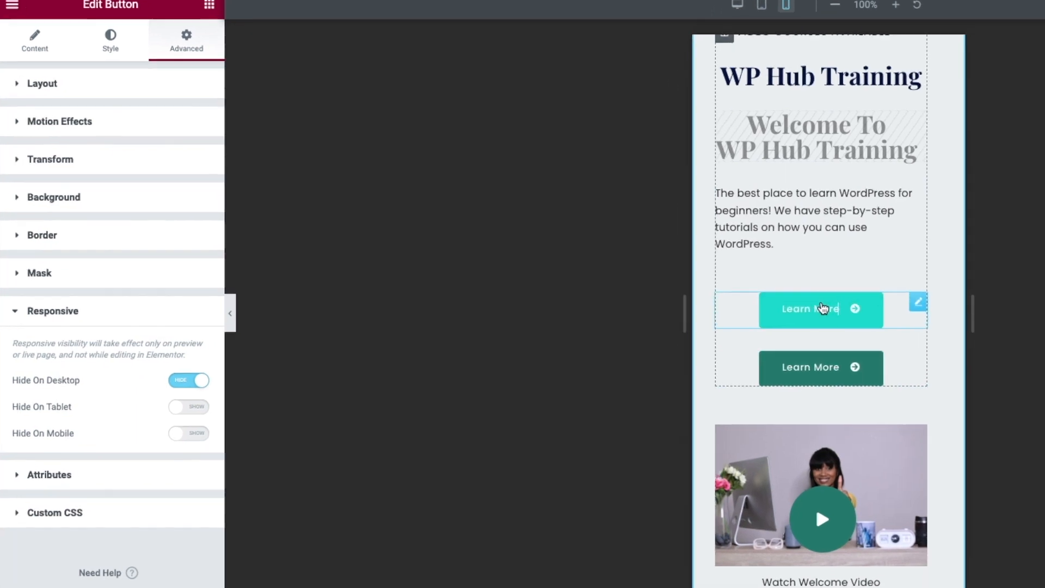
- Change the upper mobile button's label from 'Learn More' to 'Learn Now'
{"action": "left_click", "coordinate": [809, 303]}
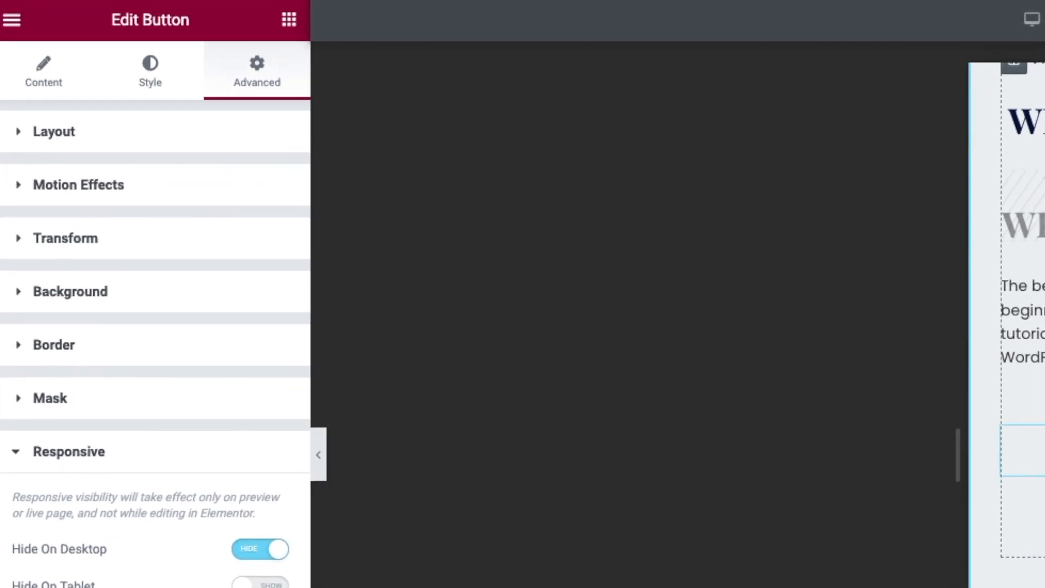
{"action": "left_click", "coordinate": [39, 64]}
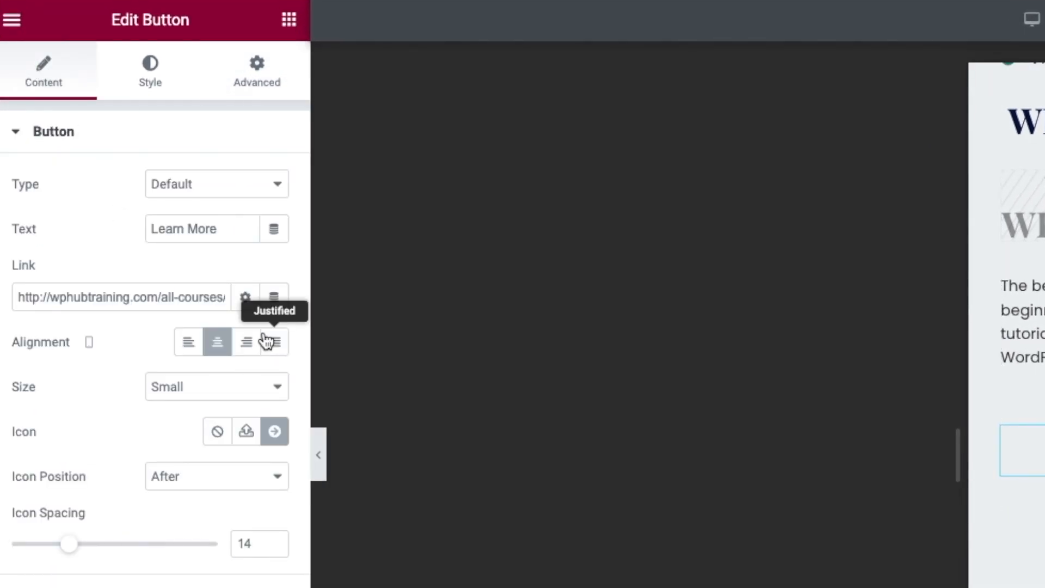
{"action": "left_click", "coordinate": [222, 228]}
{"action": "key", "text": "BackSpace"}
{"action": "key", "text": "BackSpace"}
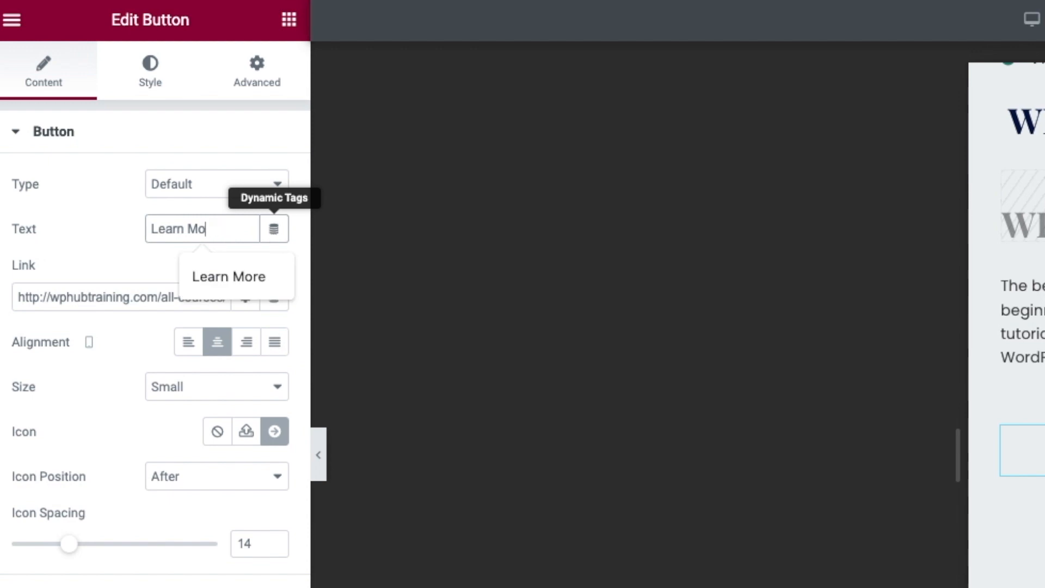
{"action": "key", "text": "BackSpace"}
{"action": "type", "text": "Now"}
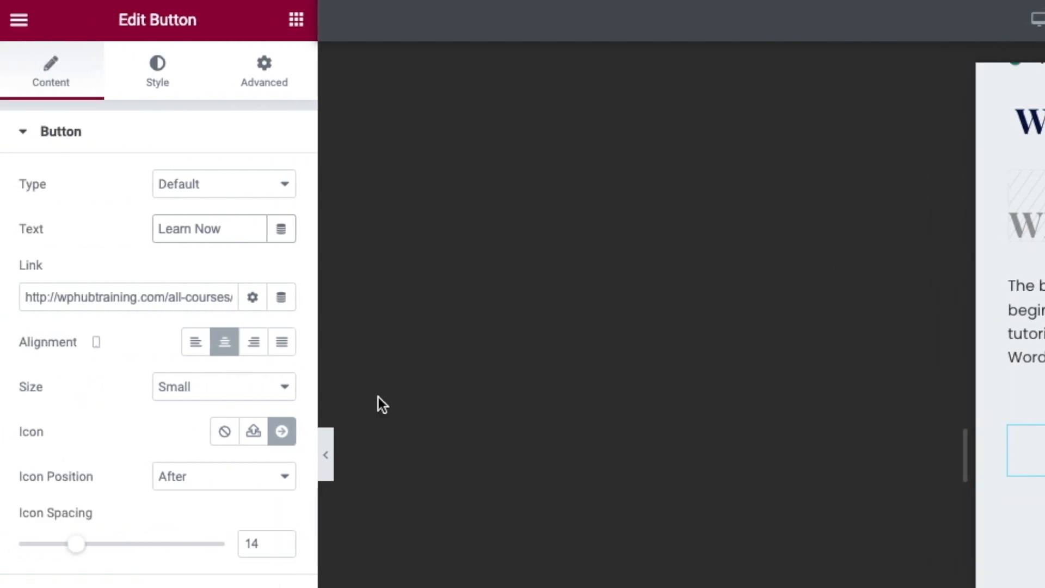
- Give the Learn Now button the Arrow right icon from the Icon Library
{"action": "left_click", "coordinate": [281, 430]}
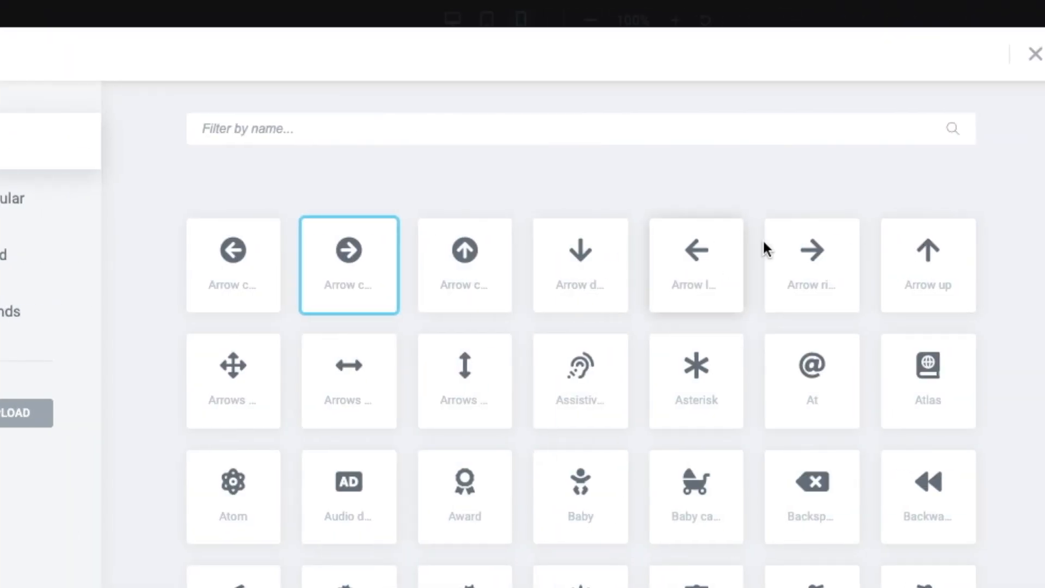
{"action": "left_click", "coordinate": [806, 254]}
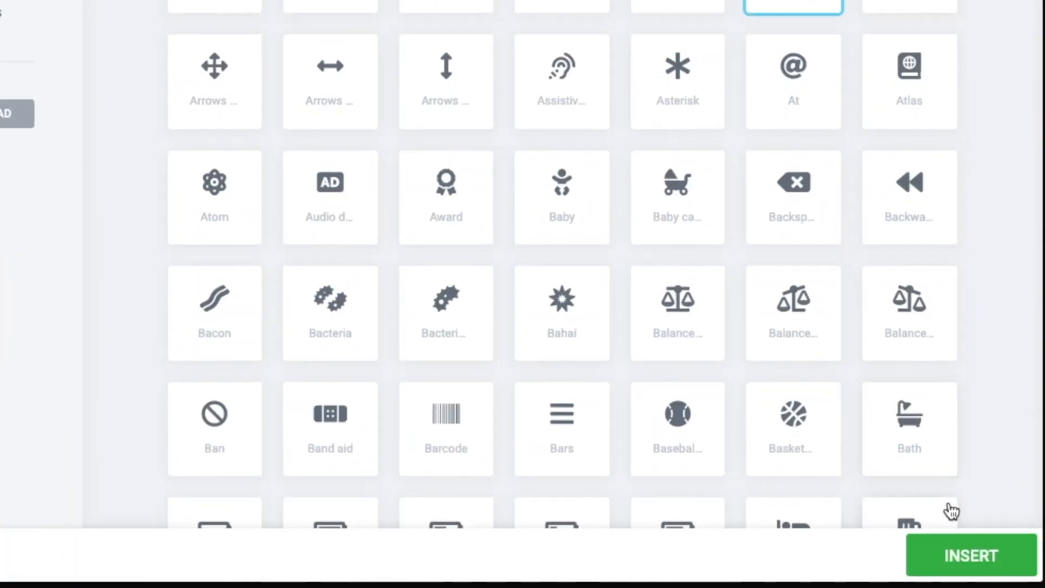
{"action": "left_click", "coordinate": [968, 555]}
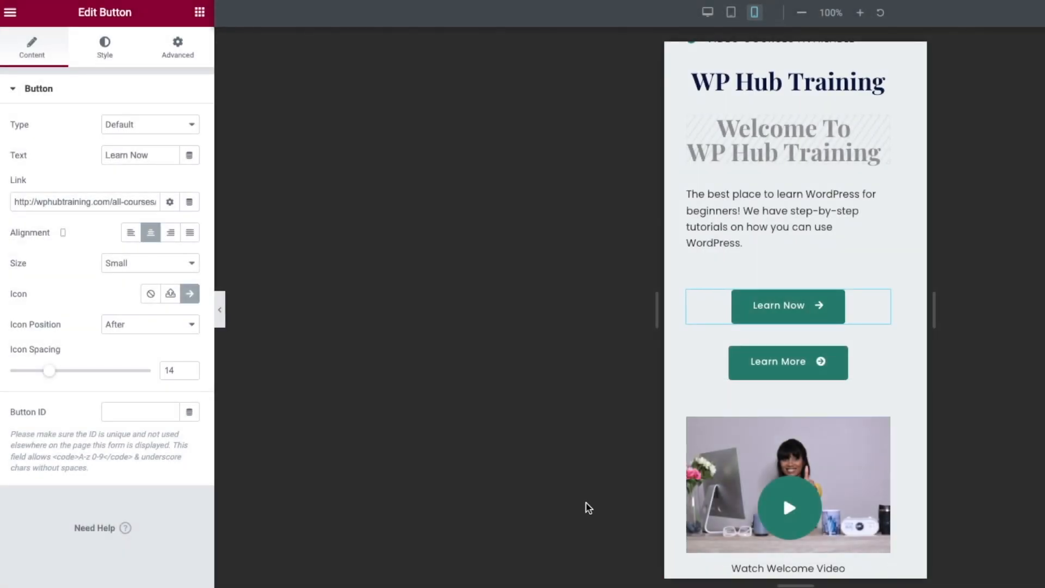
- Set the lower Learn More button to Hide On Tablet and Hide On Mobile under Advanced > Responsive
{"action": "left_click", "coordinate": [856, 369]}
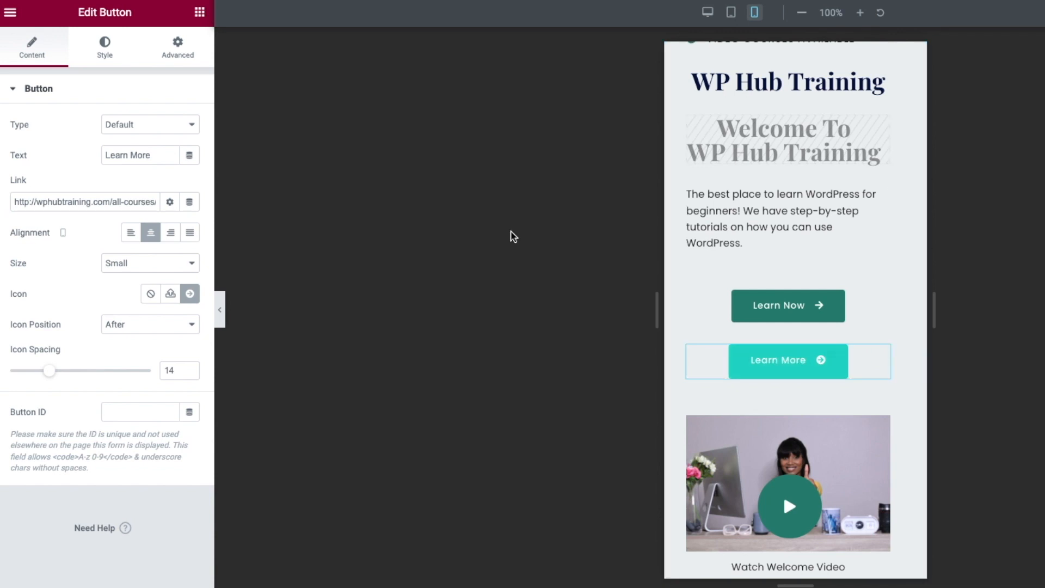
{"action": "left_click", "coordinate": [177, 48]}
{"action": "scroll", "coordinate": [101, 336], "scroll_direction": "down", "scroll_amount": 4}
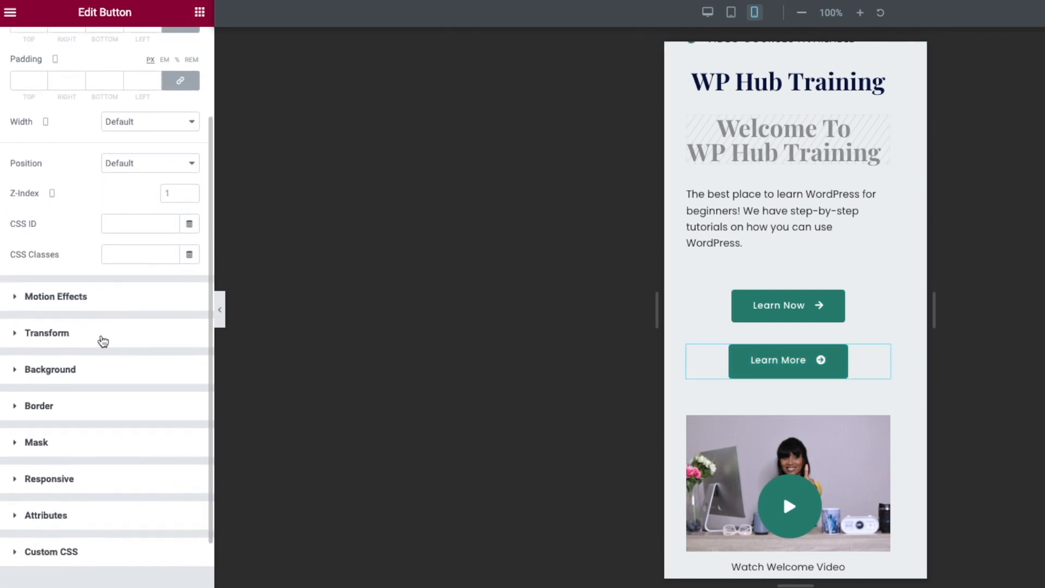
{"action": "left_click", "coordinate": [41, 420]}
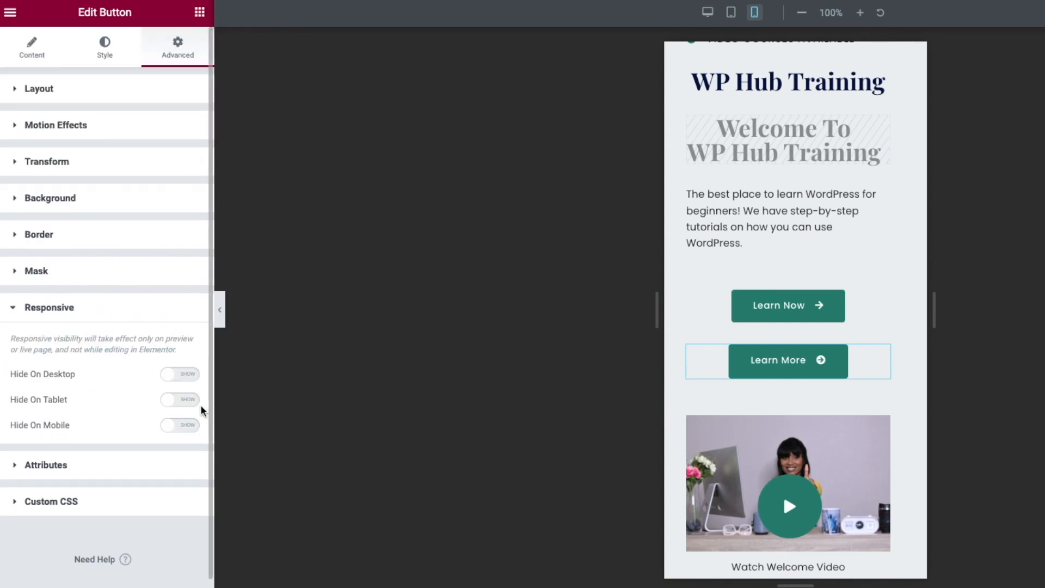
{"action": "left_click", "coordinate": [175, 406]}
{"action": "left_click", "coordinate": [171, 425]}
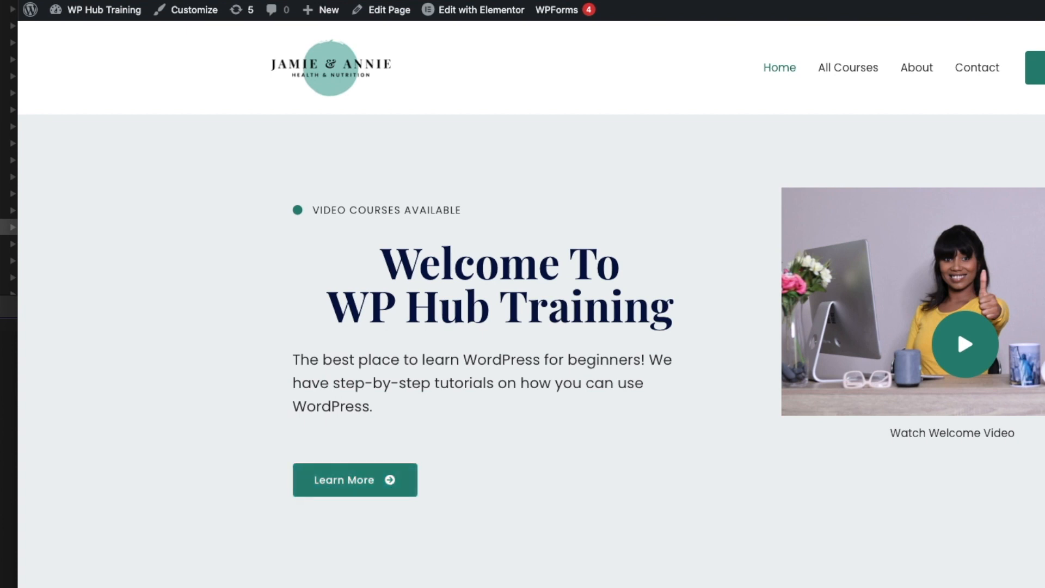
- Narrow the browser to phone width to check that only Learn Now shows, then widen it back to desktop
{"action": "left_click_drag", "start_coordinate": [1043, 231], "coordinate": [382, 222]}
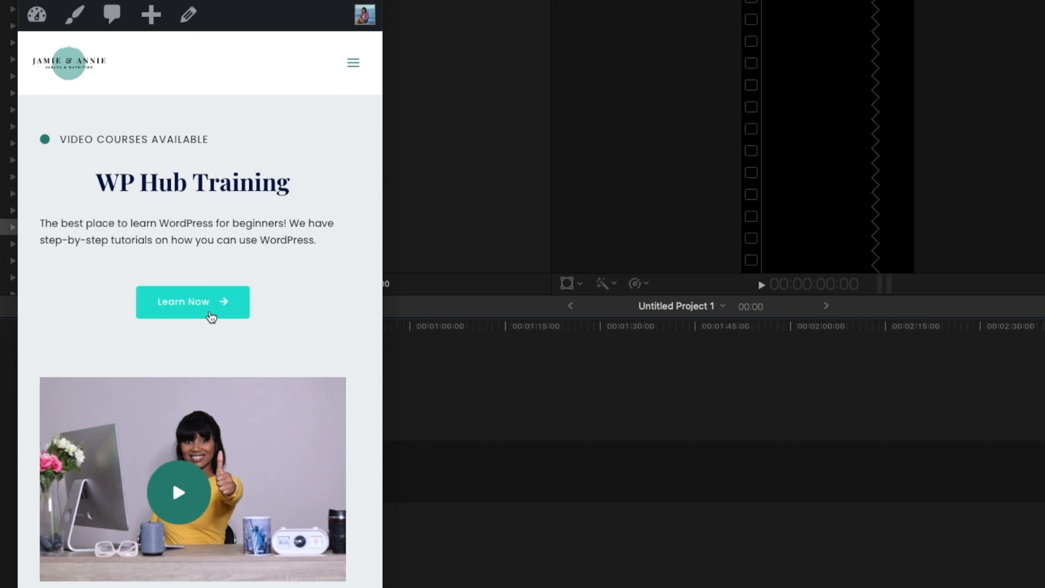
{"action": "left_click_drag", "start_coordinate": [384, 253], "coordinate": [1042, 252]}
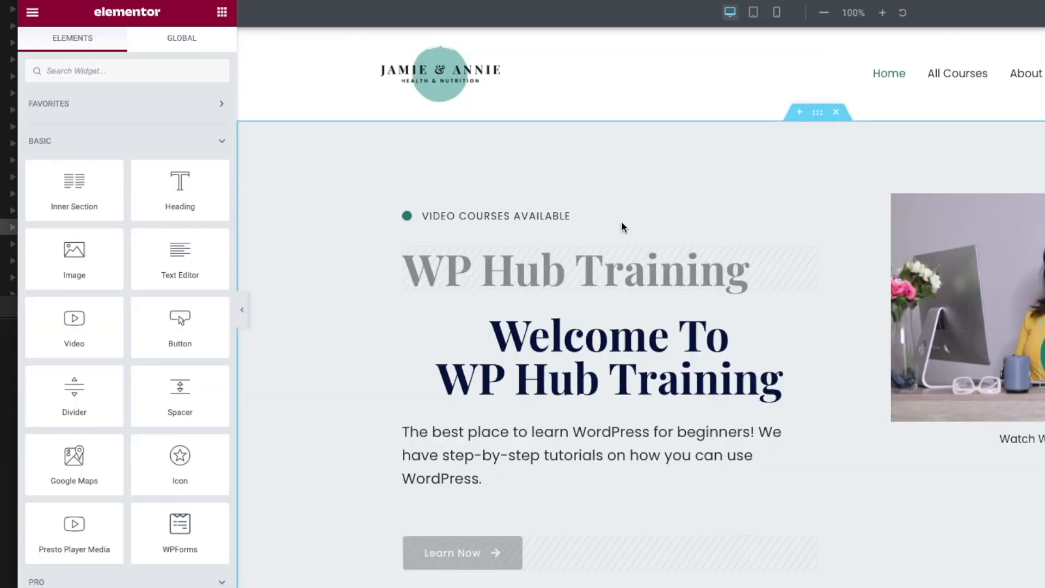
- Open the History panel's Actions list from the bottom of the Elementor panel
{"action": "scroll", "coordinate": [377, 268], "scroll_direction": "down", "scroll_amount": 1}
{"action": "scroll", "coordinate": [376, 268], "scroll_direction": "up", "scroll_amount": 1}
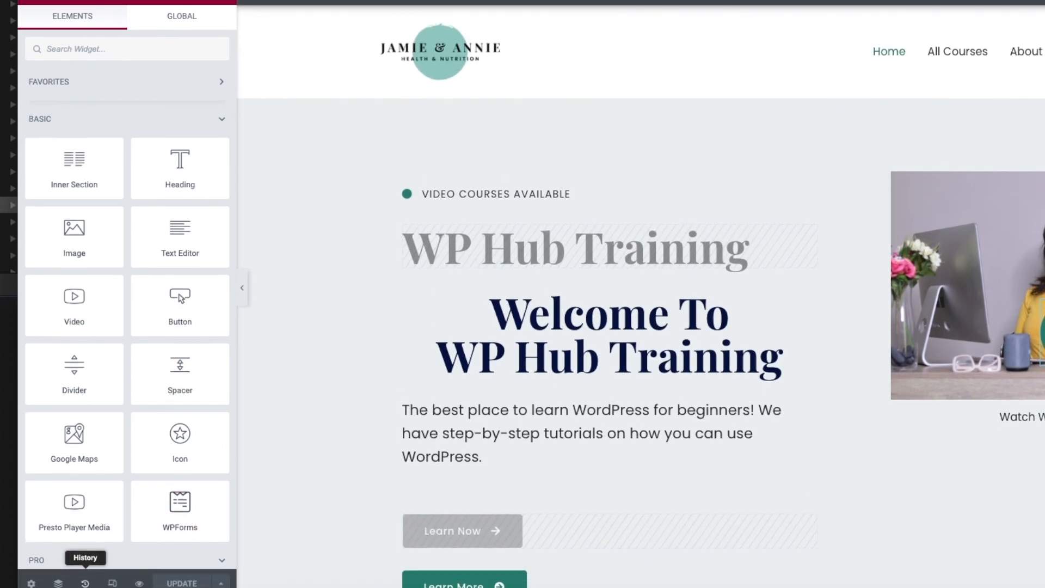
{"action": "left_click", "coordinate": [86, 570]}
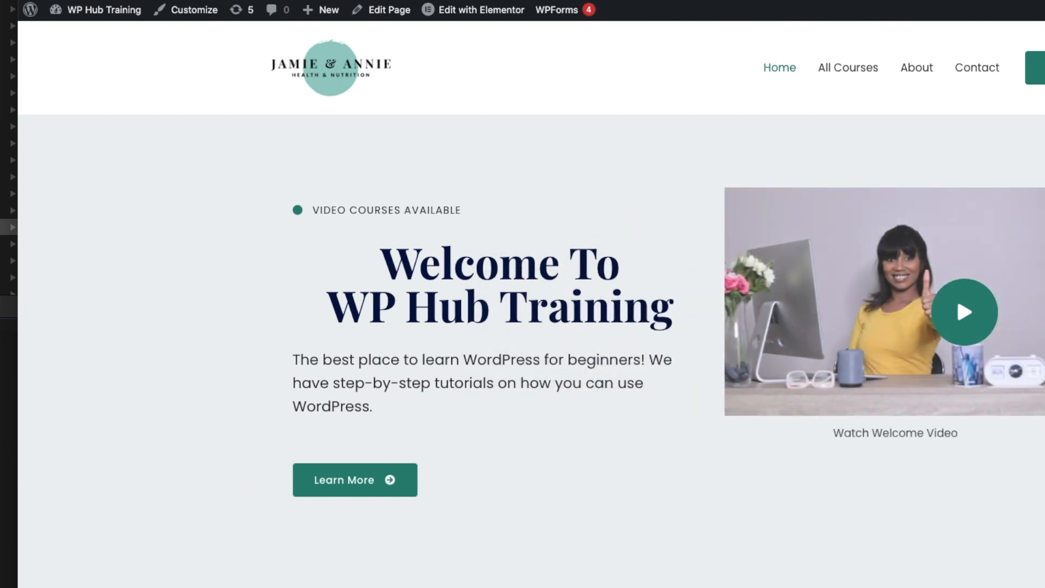
{"action": "left_click_drag", "start_coordinate": [1044, 51], "coordinate": [227, 51]}
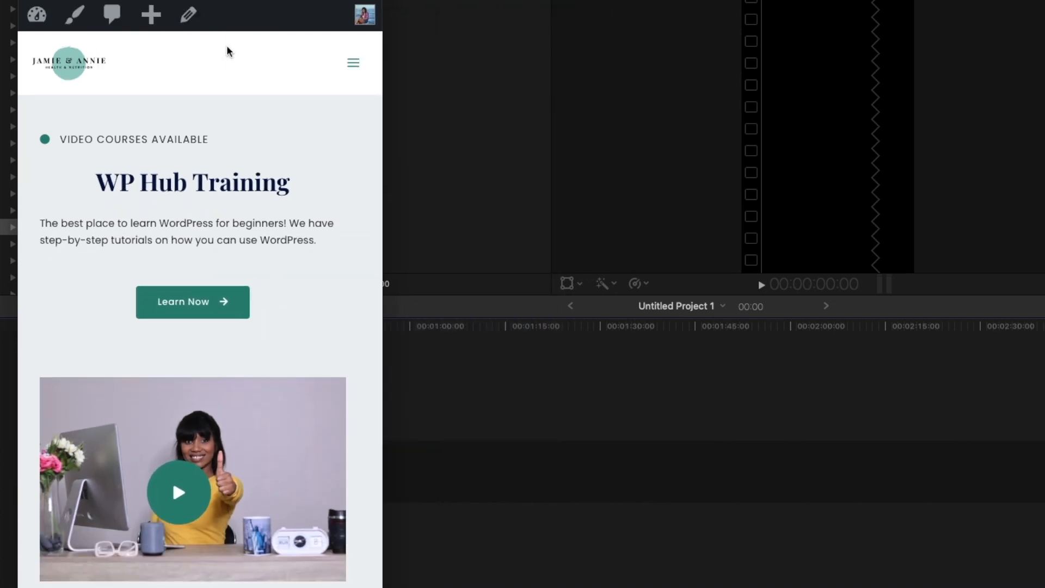
{"action": "scroll", "coordinate": [227, 52], "scroll_direction": "down", "scroll_amount": 15}
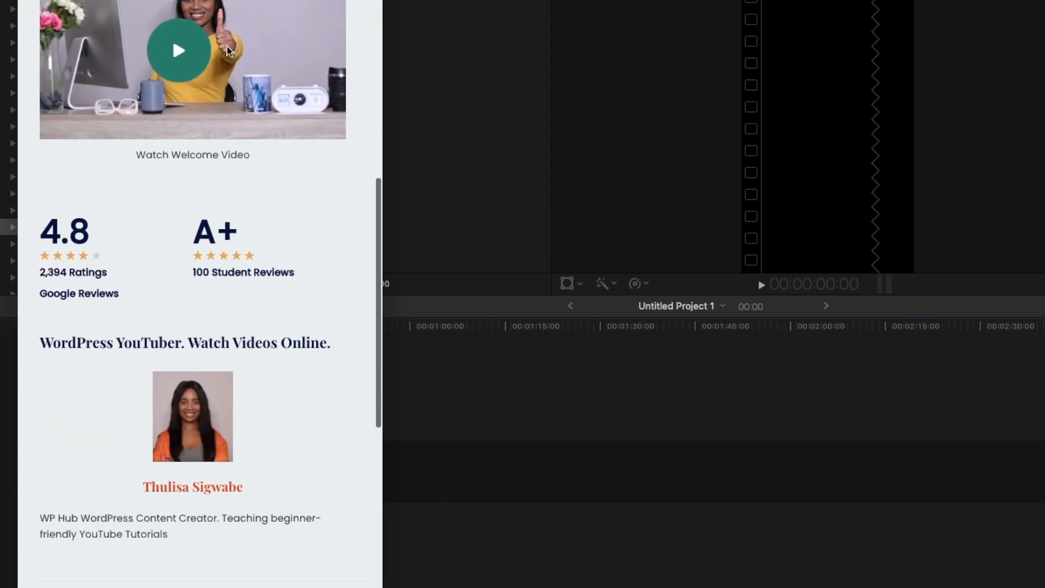
{"action": "scroll", "coordinate": [226, 50], "scroll_direction": "up", "scroll_amount": 15}
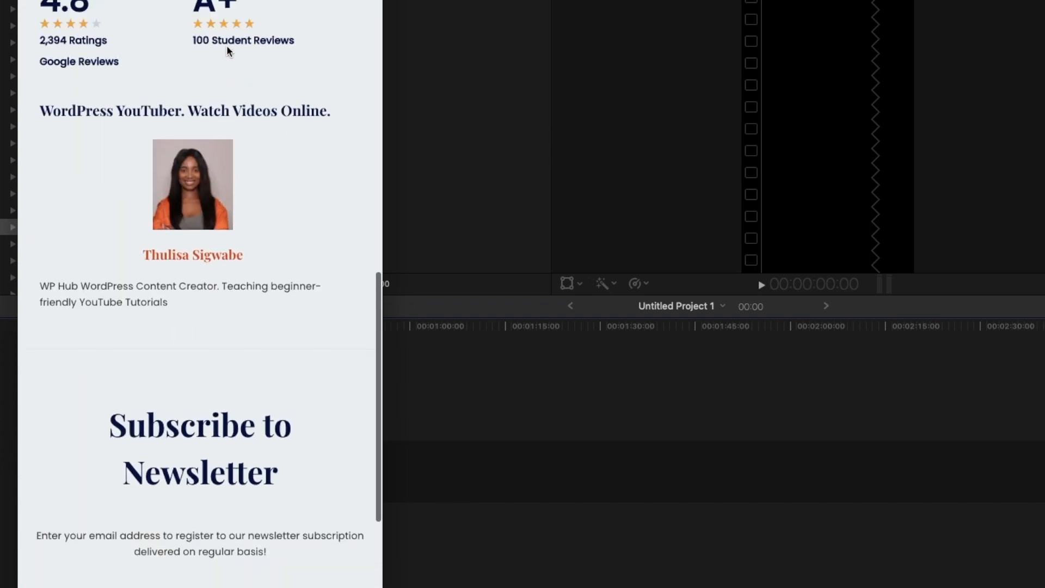
{"action": "scroll", "coordinate": [227, 51], "scroll_direction": "up", "scroll_amount": 3}
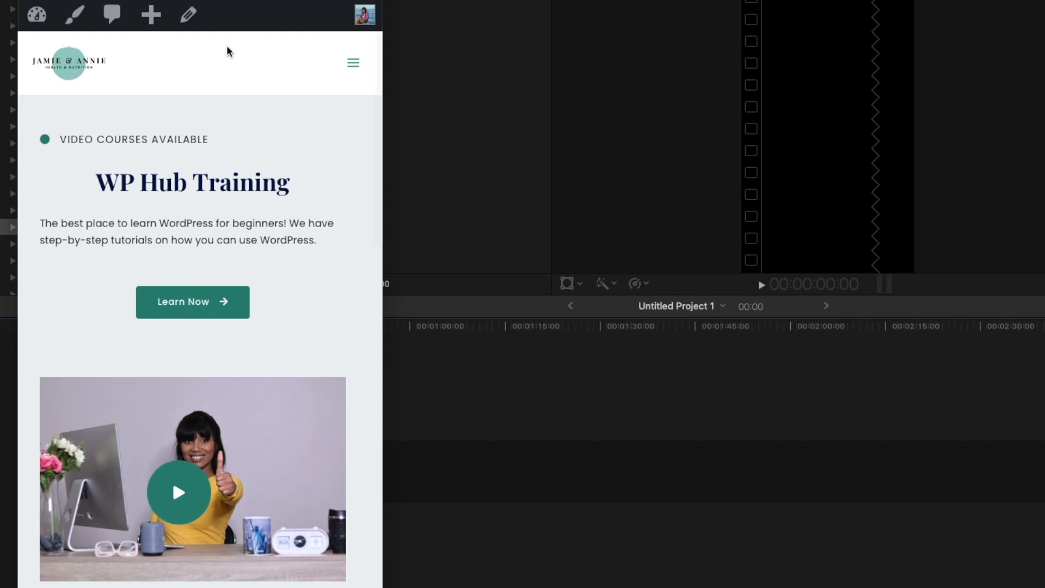
{"action": "left_click_drag", "start_coordinate": [384, 109], "coordinate": [1044, 109]}
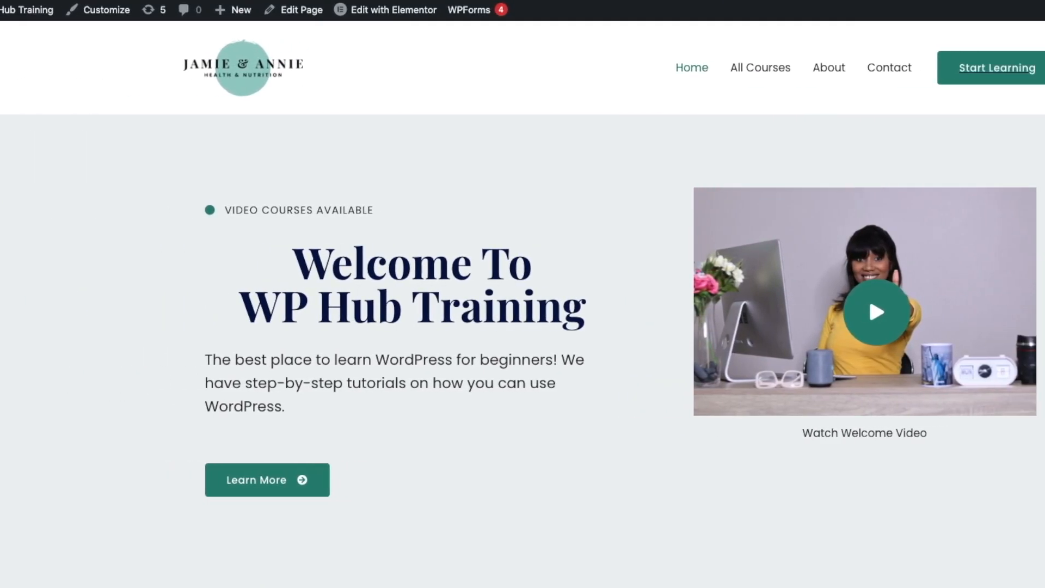